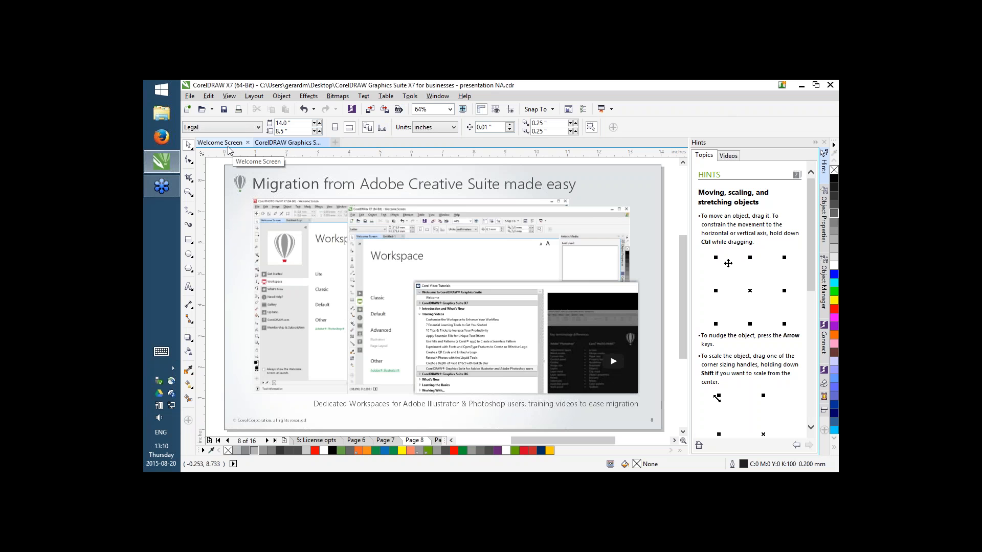
{"action": "left_click", "coordinate": [228, 148]}
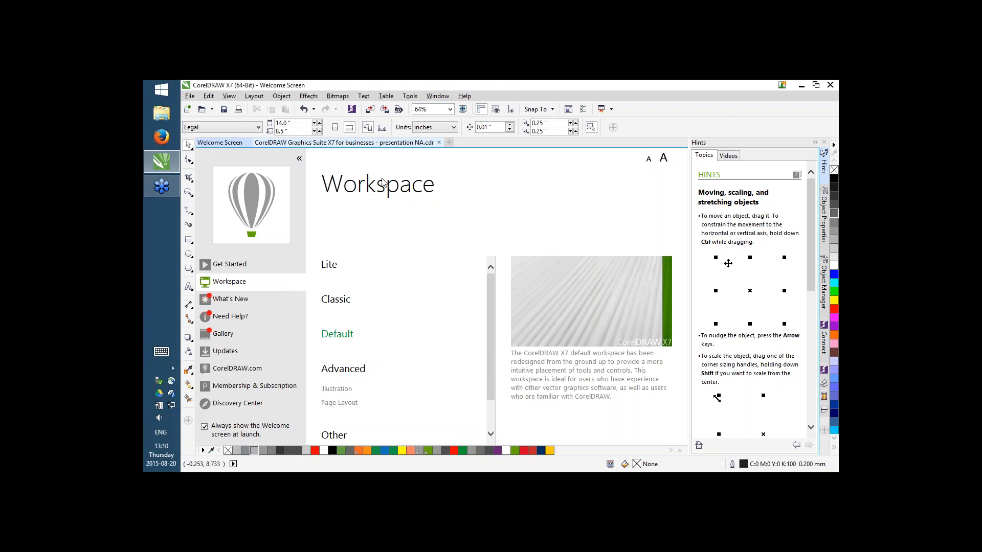
{"action": "scroll", "coordinate": [493, 389], "scroll_direction": "down", "scroll_amount": 1}
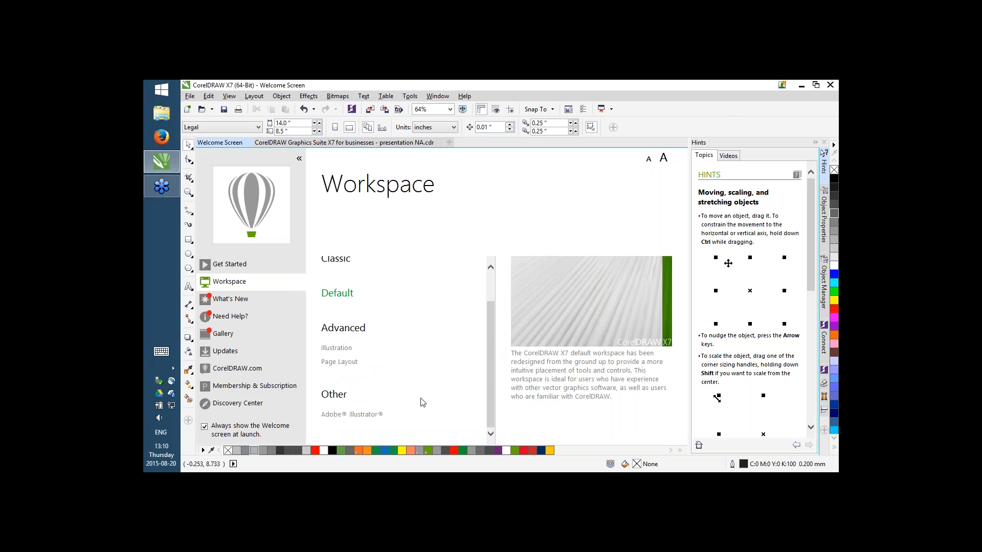
{"action": "mouse_move", "coordinate": [378, 413]}
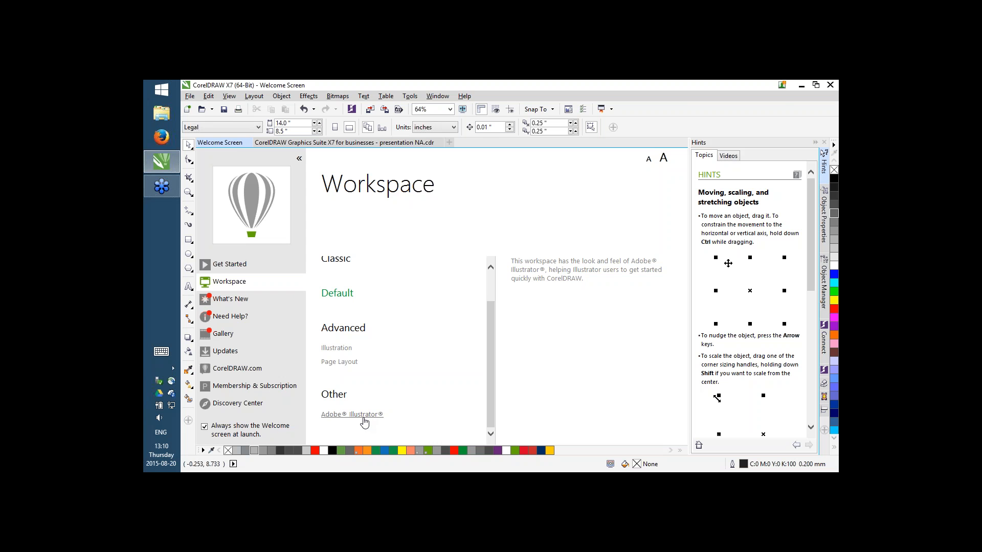
{"action": "left_click", "coordinate": [364, 419]}
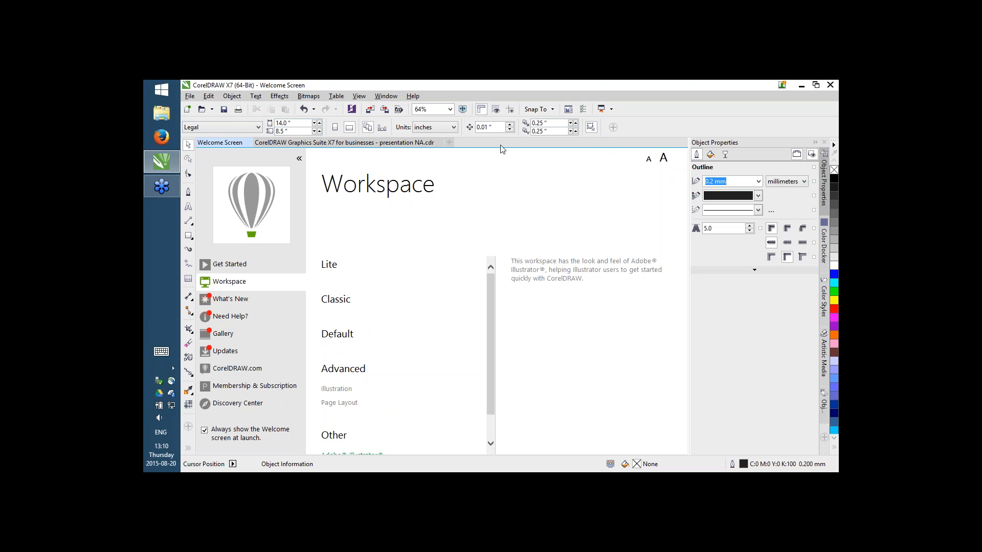
{"action": "left_click", "coordinate": [394, 143]}
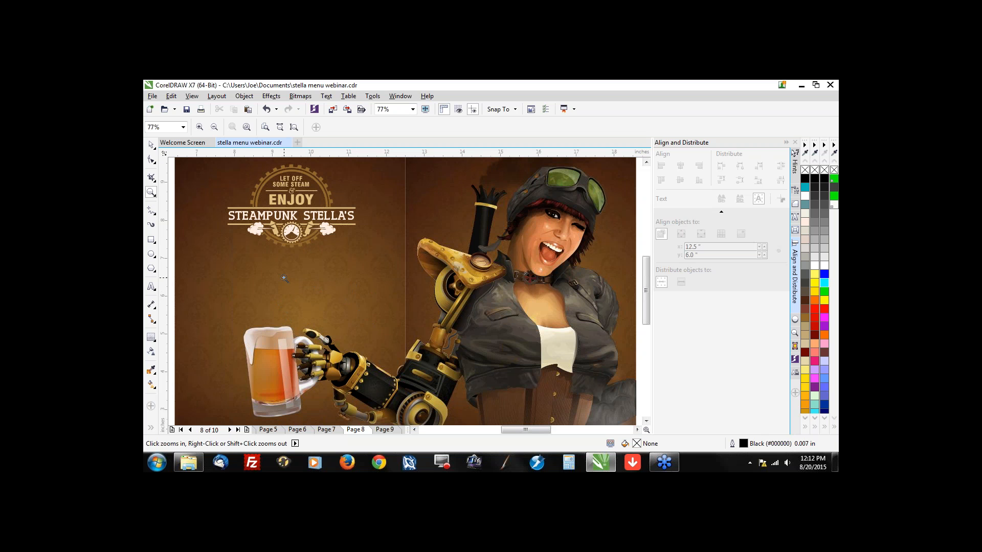
Step: Go to the first page of the Stella menu document and examine the lager and stout bottle artwork up close
{"action": "left_click", "coordinate": [181, 430]}
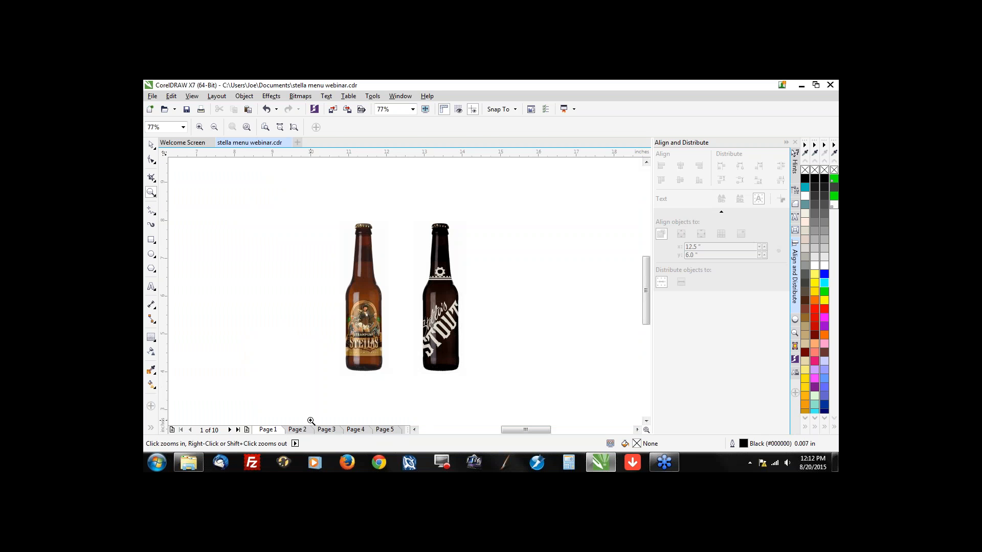
{"action": "left_click", "coordinate": [151, 145]}
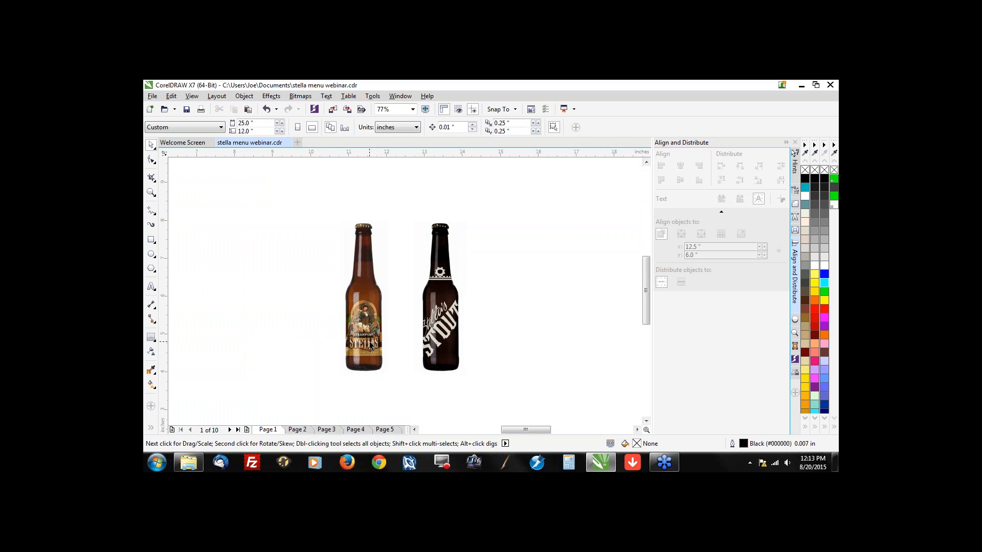
{"action": "scroll", "coordinate": [371, 346], "scroll_direction": "up", "scroll_amount": 2}
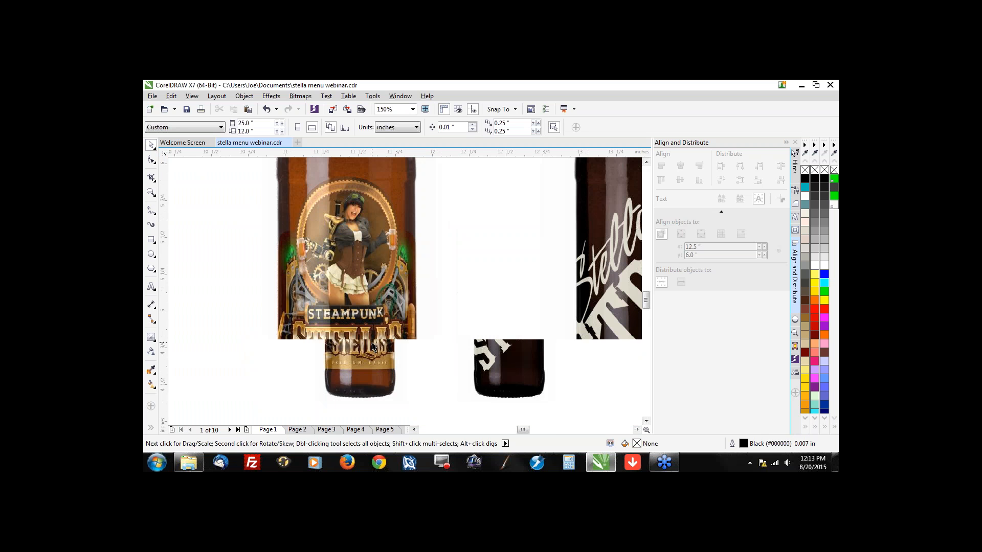
{"action": "scroll", "coordinate": [415, 372], "scroll_direction": "down", "scroll_amount": 1}
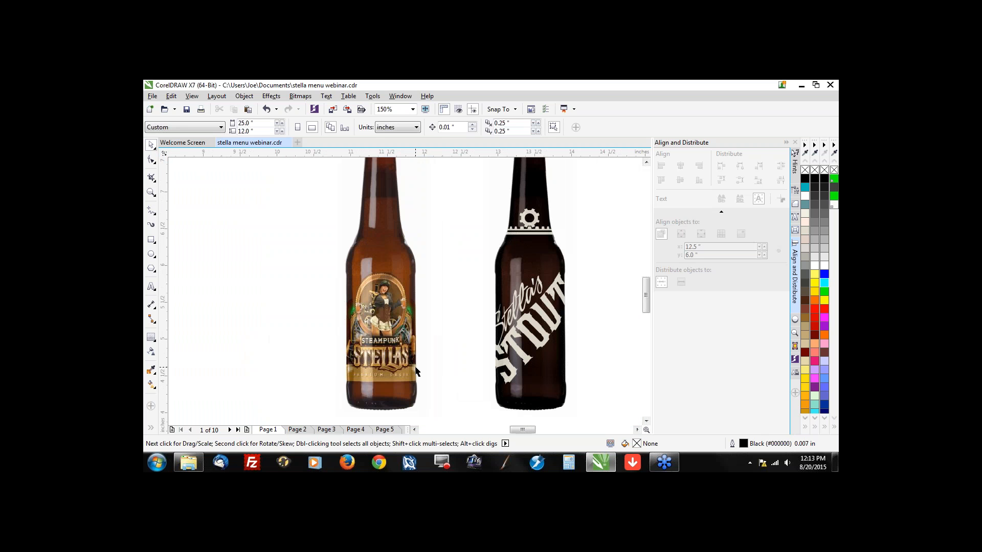
{"action": "scroll", "coordinate": [416, 371], "scroll_direction": "up", "scroll_amount": 1}
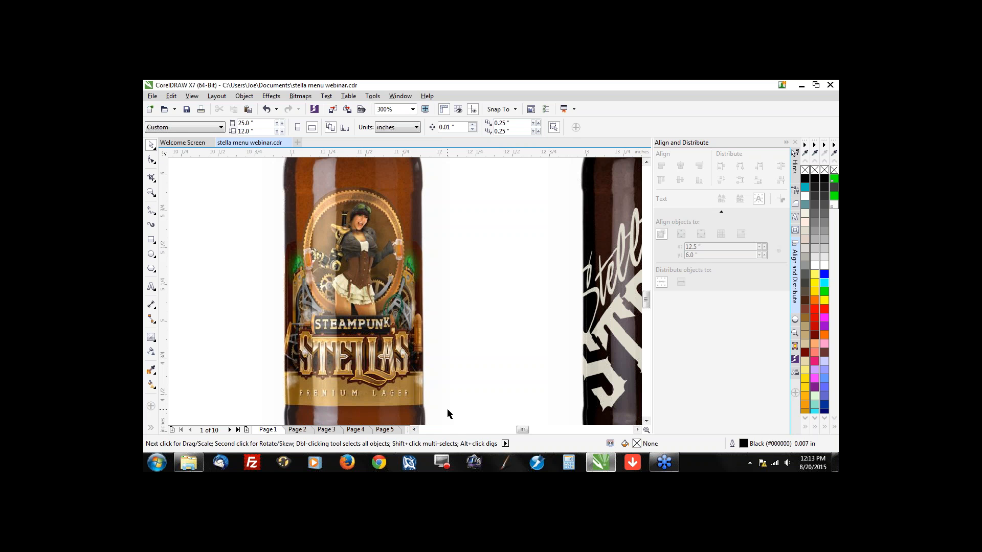
{"action": "scroll", "coordinate": [448, 414], "scroll_direction": "down", "scroll_amount": 1}
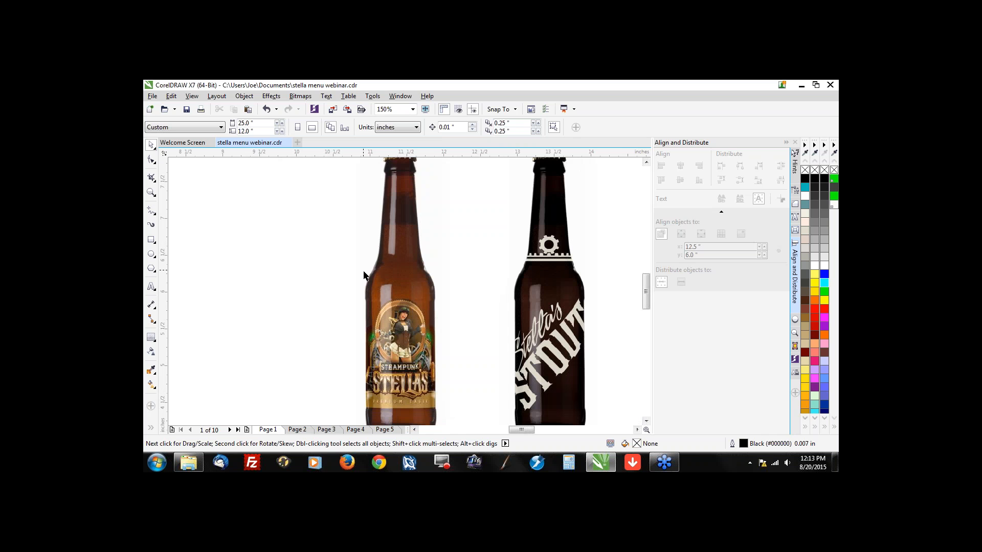
{"action": "scroll", "coordinate": [363, 276], "scroll_direction": "down", "scroll_amount": 1}
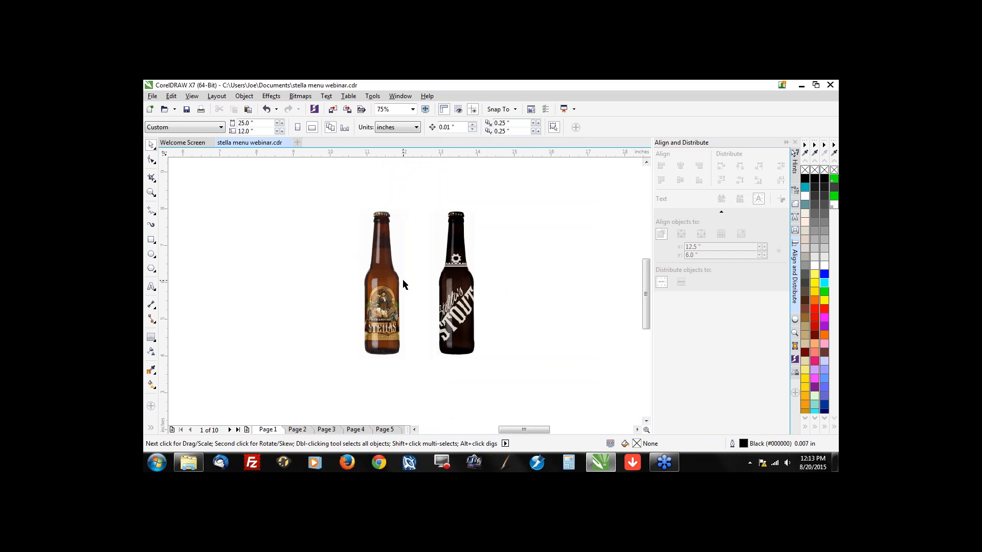
{"action": "scroll", "coordinate": [403, 284], "scroll_direction": "up", "scroll_amount": 1}
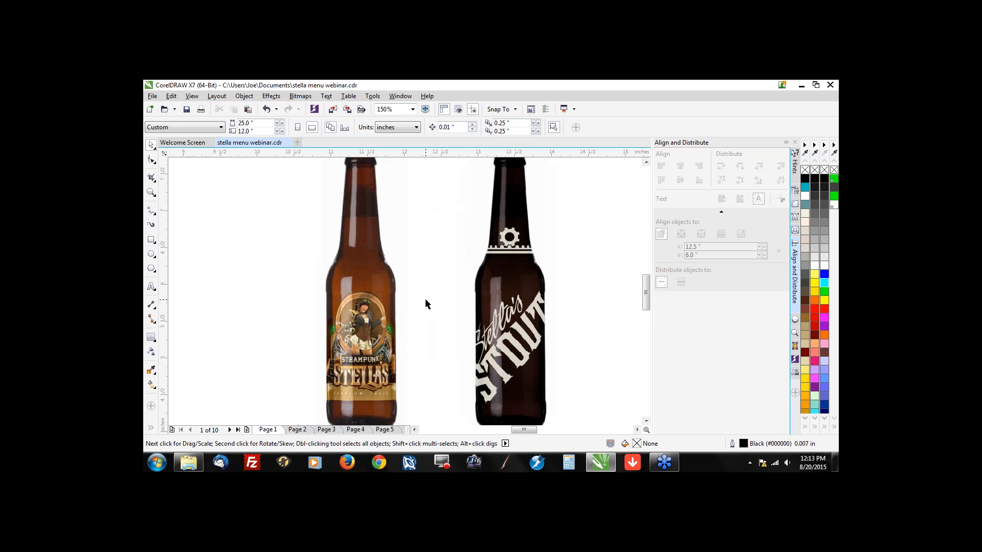
{"action": "scroll", "coordinate": [425, 299], "scroll_direction": "down", "scroll_amount": 1}
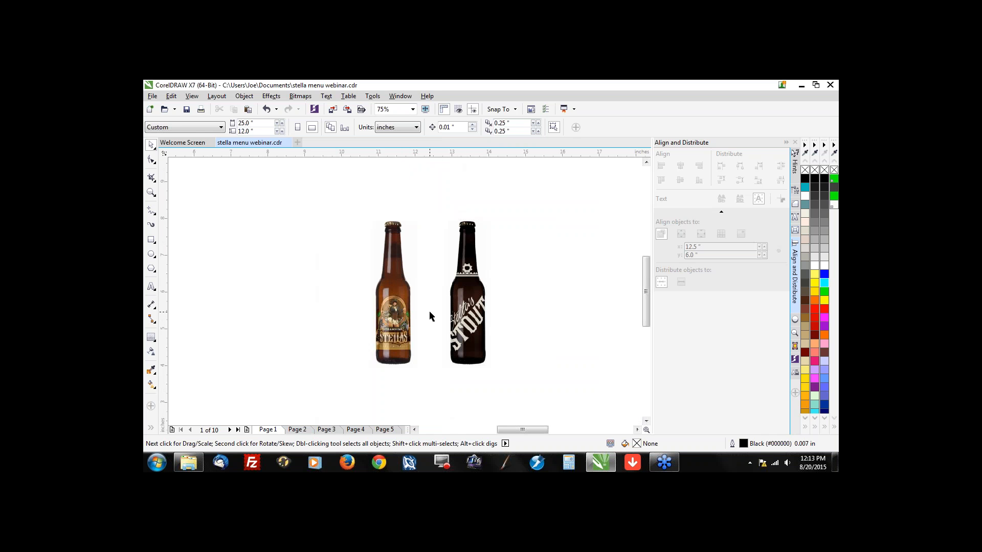
{"action": "scroll", "coordinate": [429, 311], "scroll_direction": "up", "scroll_amount": 1}
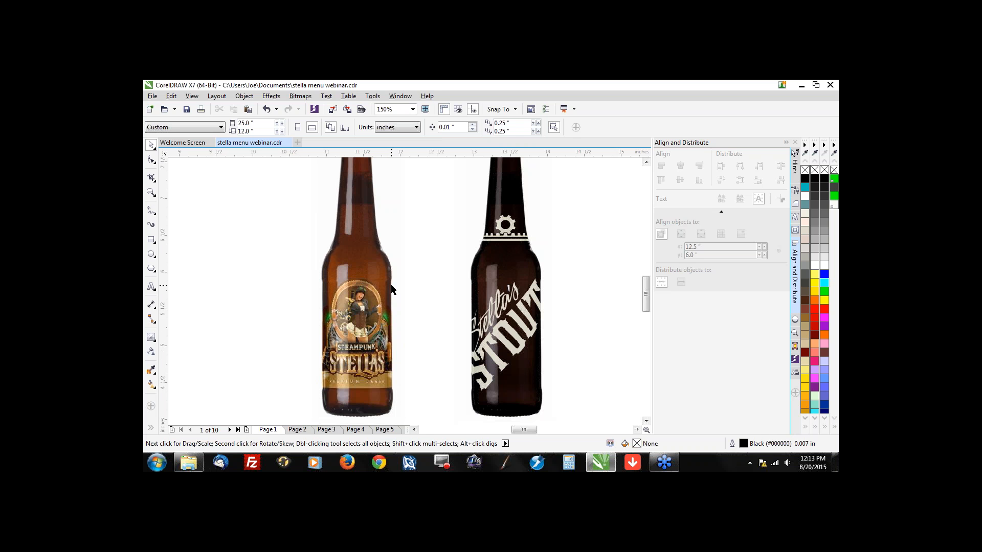
Step: Display the page in Wireframe view and try moving the bottle images to the left, undoing the move
{"action": "left_click", "coordinate": [195, 97]}
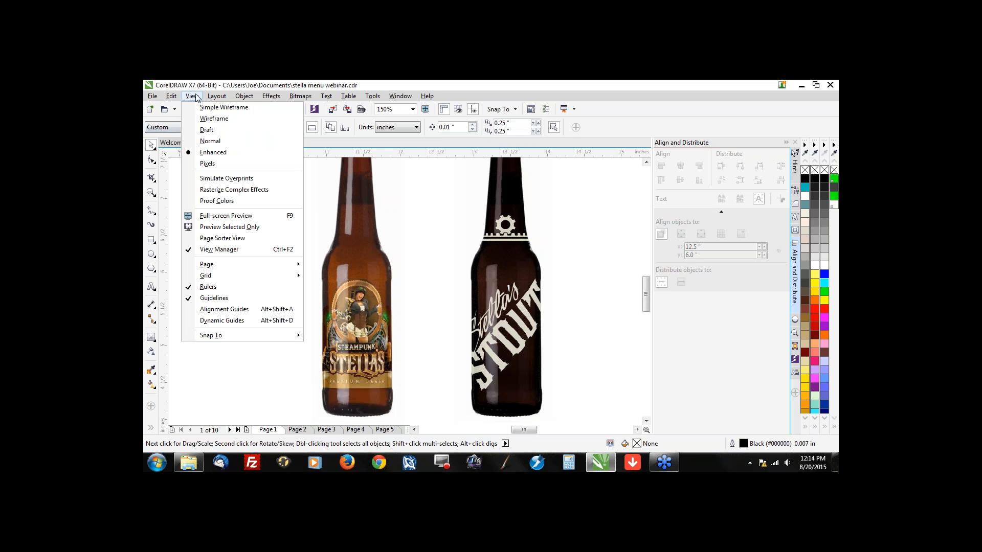
{"action": "left_click", "coordinate": [214, 118]}
{"action": "scroll", "coordinate": [350, 258], "scroll_direction": "down", "scroll_amount": 2}
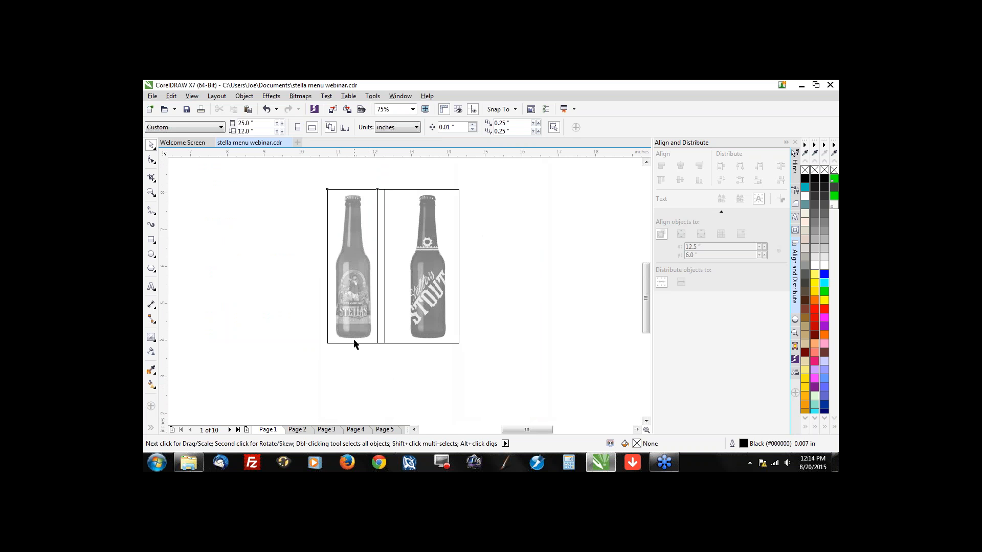
{"action": "left_click_drag", "start_coordinate": [353, 340], "coordinate": [301, 336]}
{"action": "key", "text": "ctrl+z"}
Step: Select the group holding both bottle images and ungroup it
{"action": "left_click", "coordinate": [390, 328]}
{"action": "left_click", "coordinate": [364, 296]}
{"action": "right_click", "coordinate": [365, 297]}
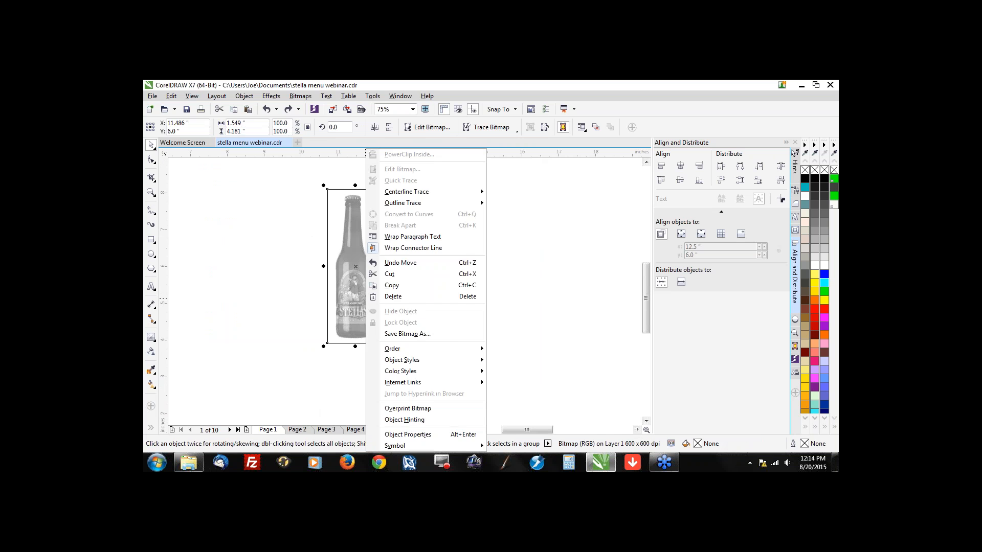
{"action": "left_click", "coordinate": [264, 263]}
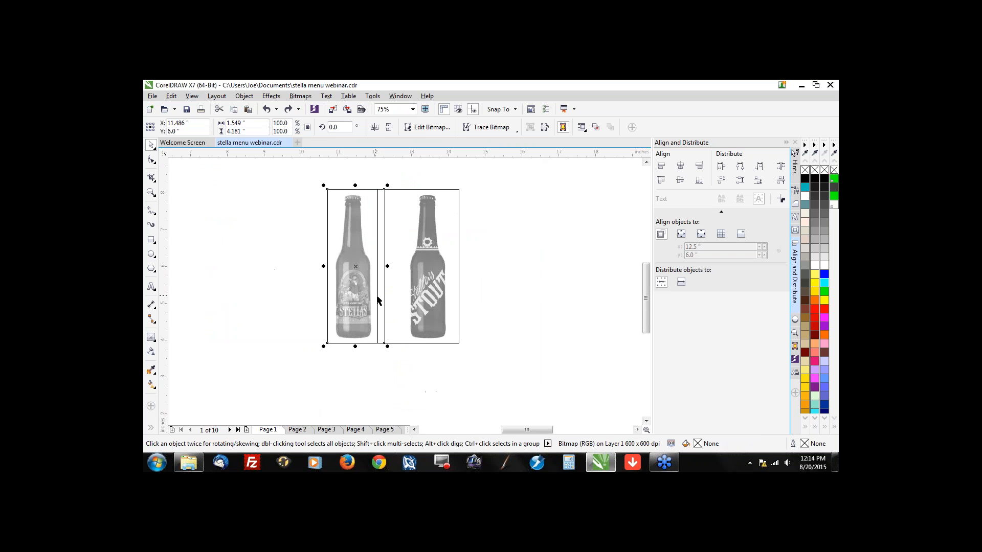
{"action": "left_click", "coordinate": [419, 262]}
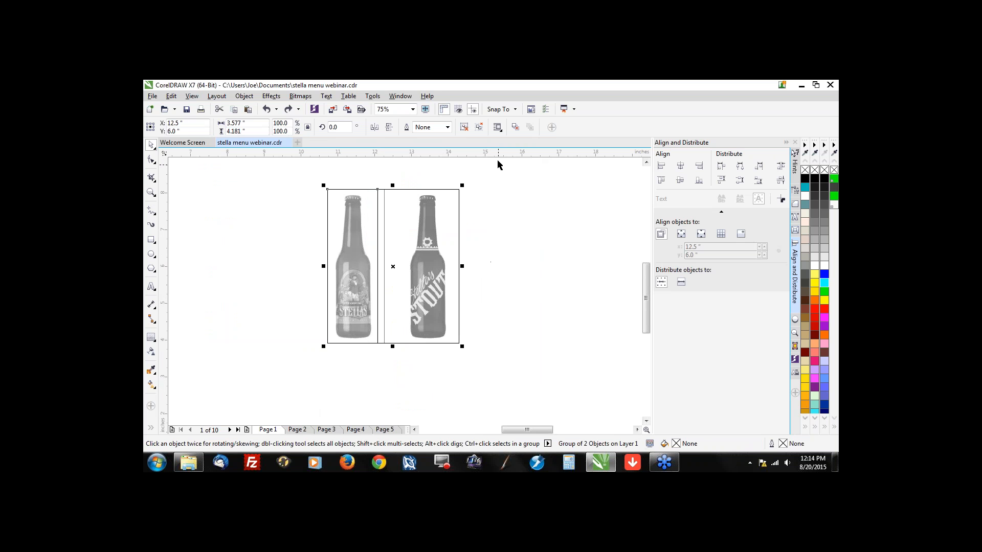
{"action": "left_click", "coordinate": [481, 128]}
{"action": "left_click", "coordinate": [308, 249]}
{"action": "left_click_drag", "start_coordinate": [339, 259], "coordinate": [231, 266]}
{"action": "key", "text": "ctrl+z"}
Step: Set the display back to Enhanced view
{"action": "scroll", "coordinate": [361, 291], "scroll_direction": "up", "scroll_amount": 2}
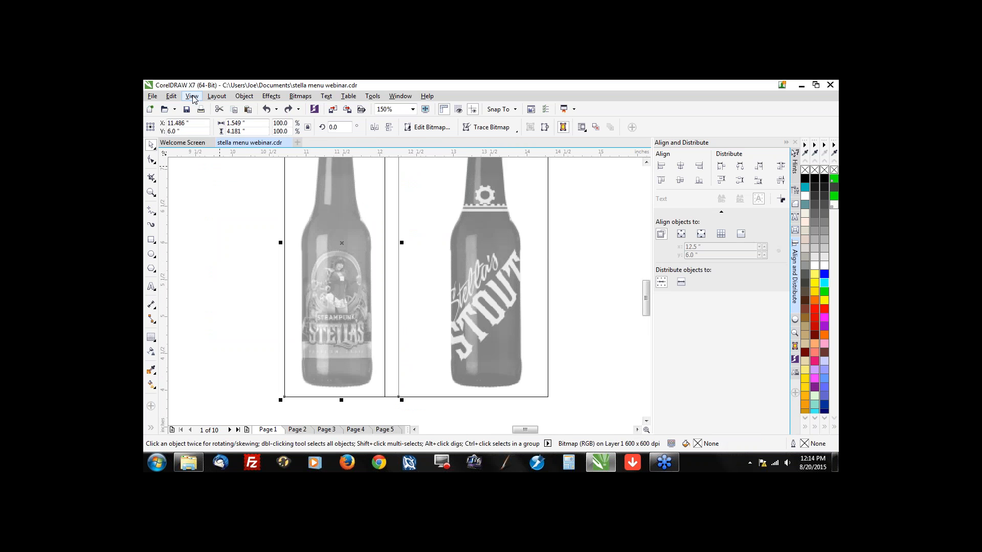
{"action": "left_click", "coordinate": [191, 96]}
{"action": "left_click", "coordinate": [210, 156]}
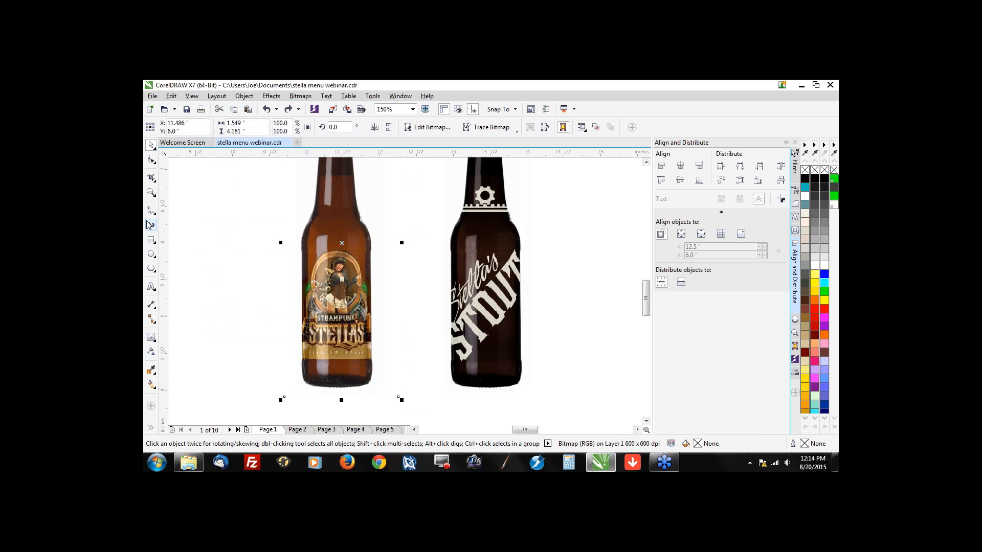
Step: Draw a rectangle about 6.35 by 5.26 inches behind the two bottles and fill it with the sandstone color
{"action": "left_click", "coordinate": [151, 240]}
{"action": "scroll", "coordinate": [301, 214], "scroll_direction": "down", "scroll_amount": 2}
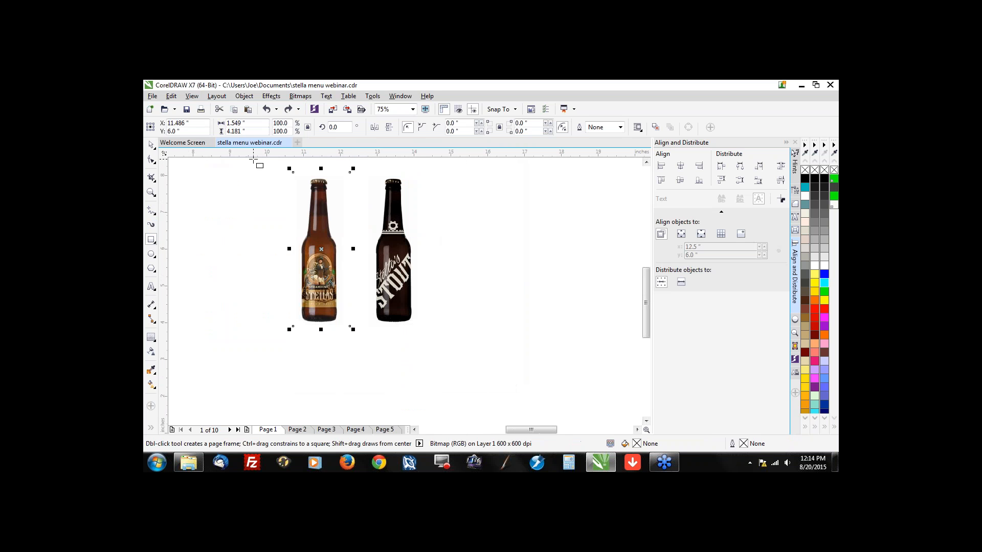
{"action": "left_click_drag", "start_coordinate": [254, 159], "coordinate": [488, 353]}
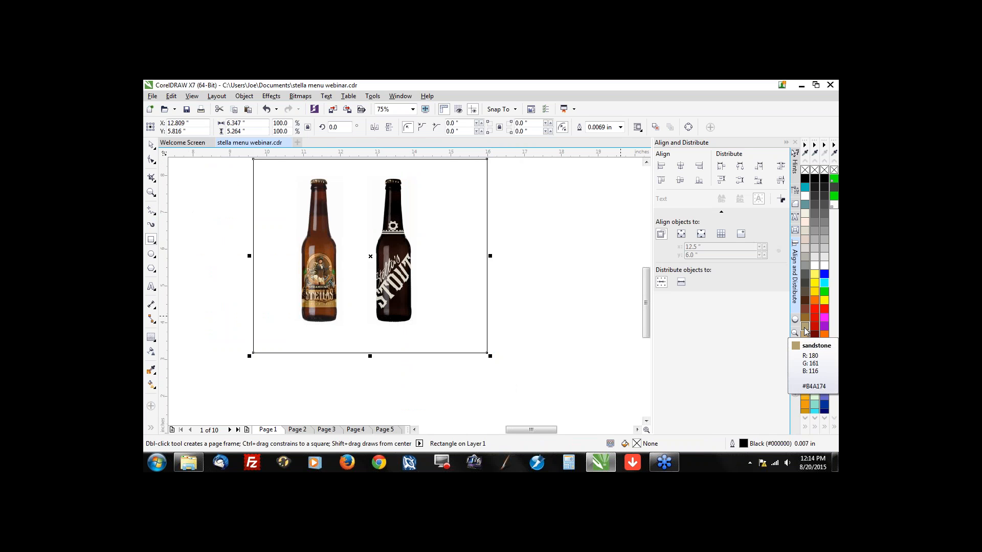
{"action": "left_click", "coordinate": [804, 331]}
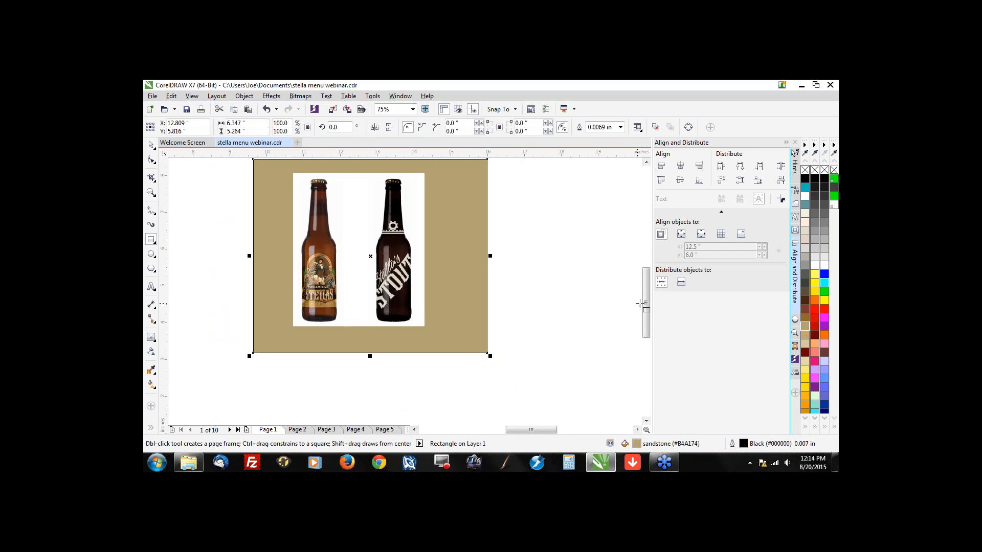
Step: Nudge the lager bottle image left to about X 11.27 inches, opening a gap between it and the stout bottle image
{"action": "left_click", "coordinate": [150, 142]}
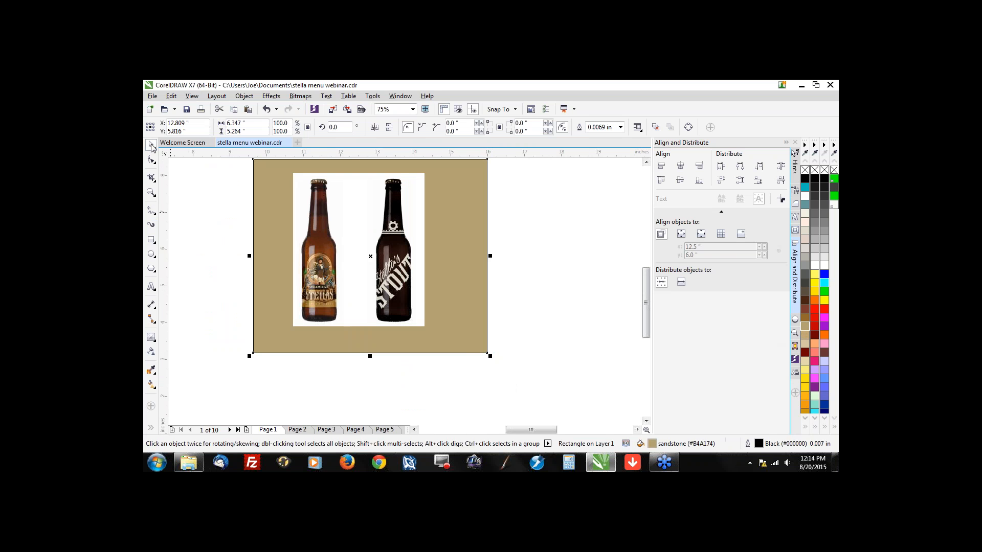
{"action": "scroll", "coordinate": [474, 380], "scroll_direction": "down", "scroll_amount": 1}
{"action": "scroll", "coordinate": [427, 327], "scroll_direction": "up", "scroll_amount": 1}
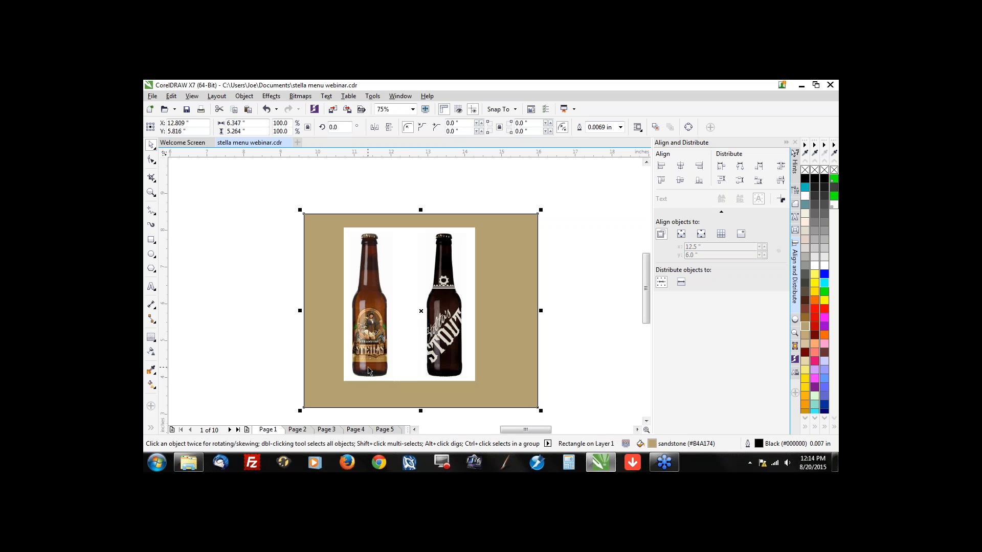
{"action": "left_click", "coordinate": [374, 342]}
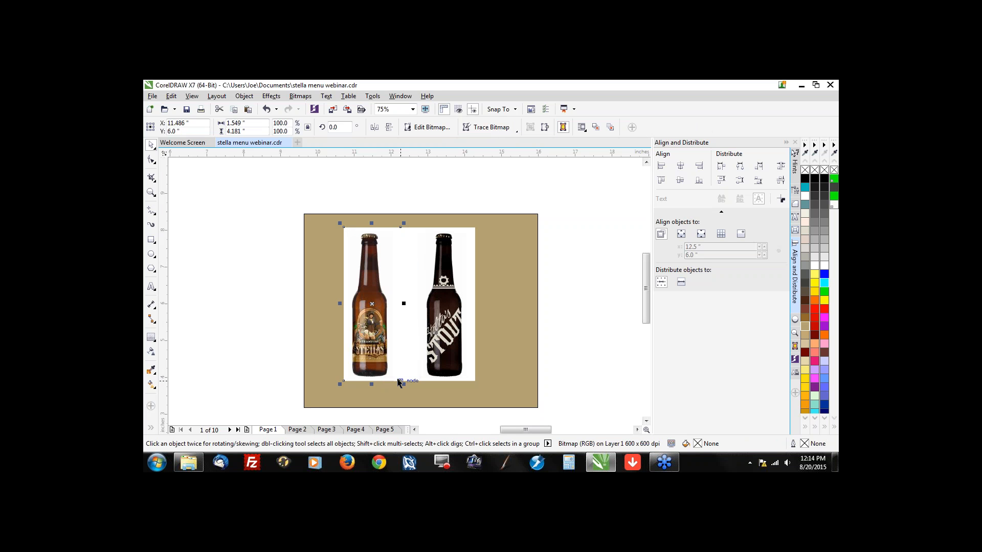
{"action": "scroll", "coordinate": [401, 383], "scroll_direction": "up", "scroll_amount": 1}
{"action": "key", "text": "Left"}
{"action": "key", "text": "Left"}
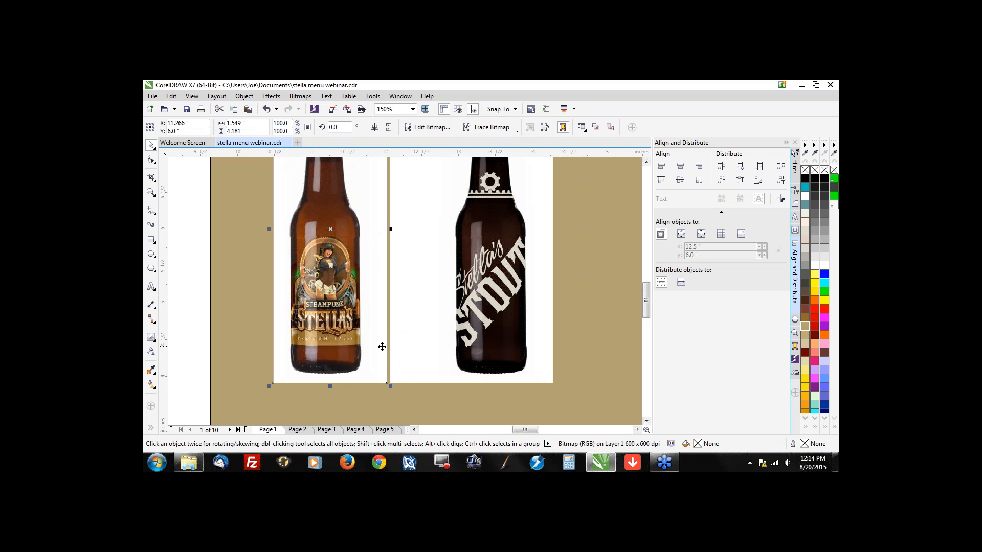
{"action": "scroll", "coordinate": [381, 347], "scroll_direction": "down", "scroll_amount": 2}
{"action": "scroll", "coordinate": [362, 298], "scroll_direction": "up", "scroll_amount": 2}
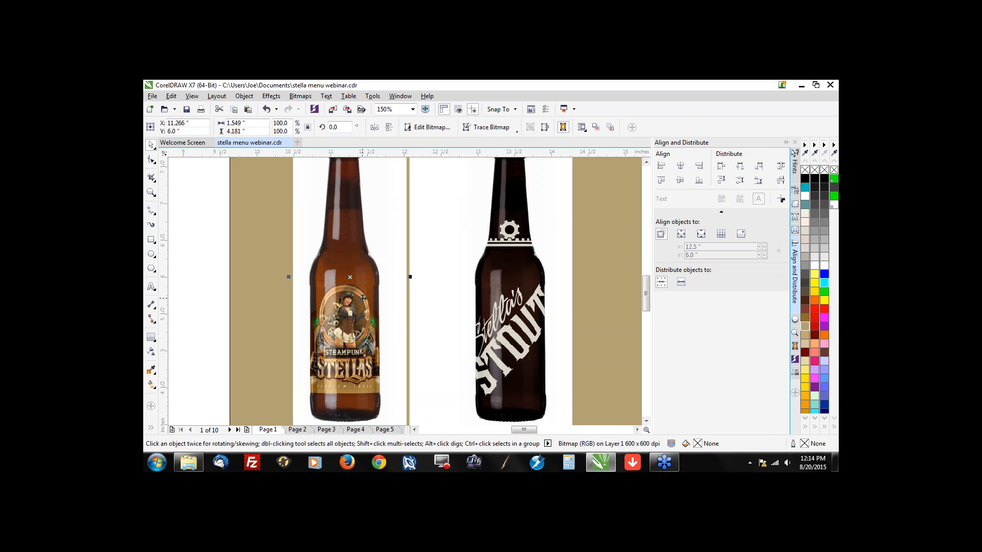
Step: Change the background rectangle's fill to eggshell and deselect it
{"action": "left_click", "coordinate": [250, 336]}
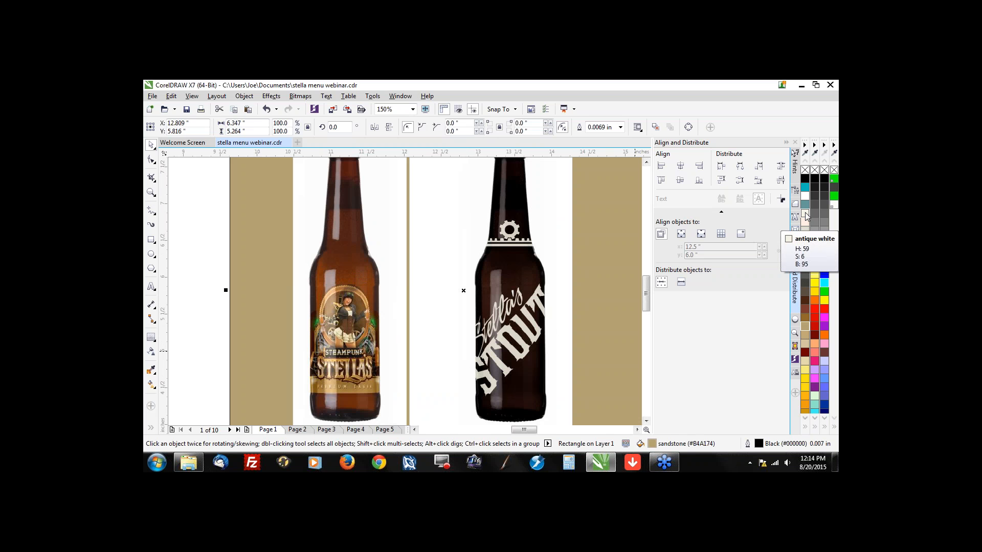
{"action": "left_click", "coordinate": [807, 226]}
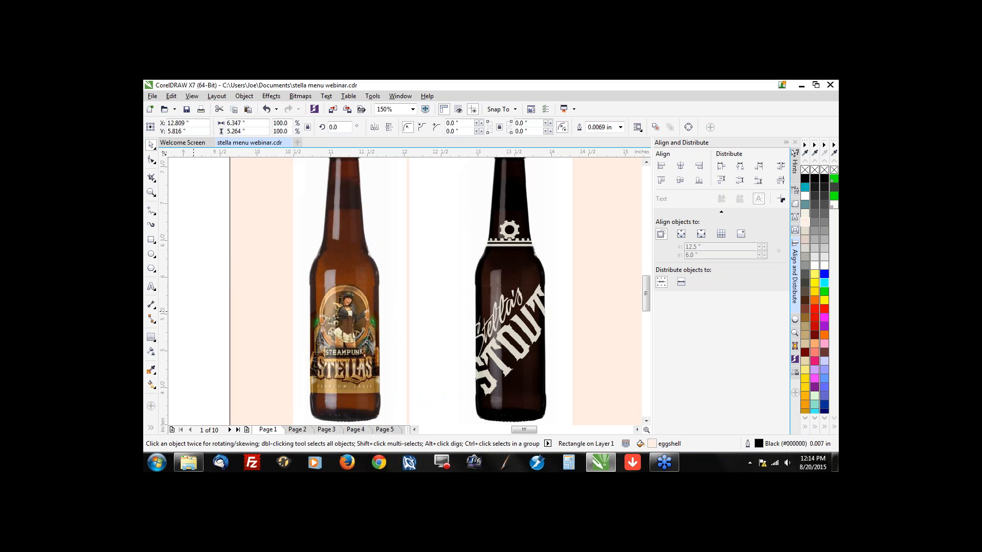
{"action": "left_click", "coordinate": [218, 318]}
Step: Move the lager bottle image slightly further left to about X 11.09 inches and apply a uniform transparency of 50 to it
{"action": "left_click", "coordinate": [337, 309]}
{"action": "left_click_drag", "start_coordinate": [336, 310], "coordinate": [324, 310]}
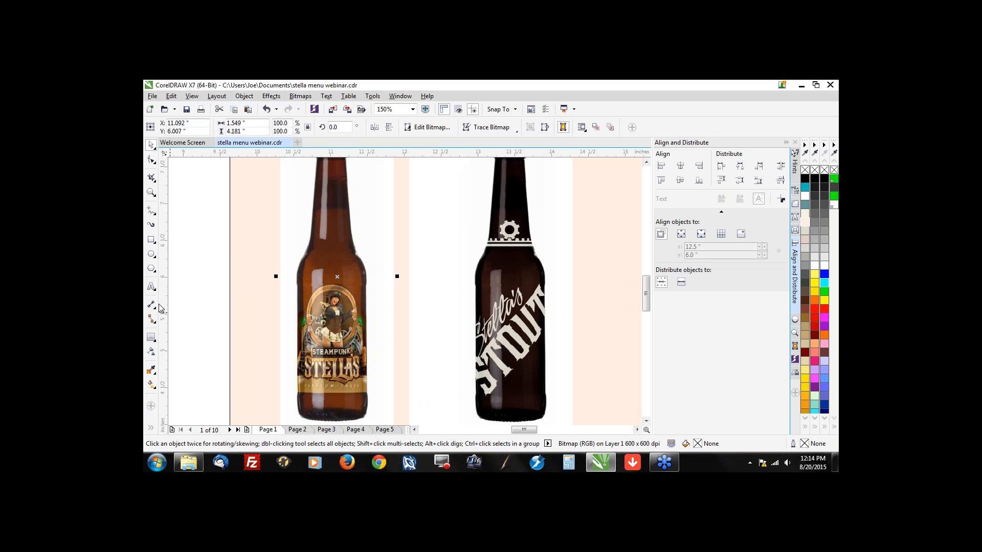
{"action": "left_click", "coordinate": [156, 357]}
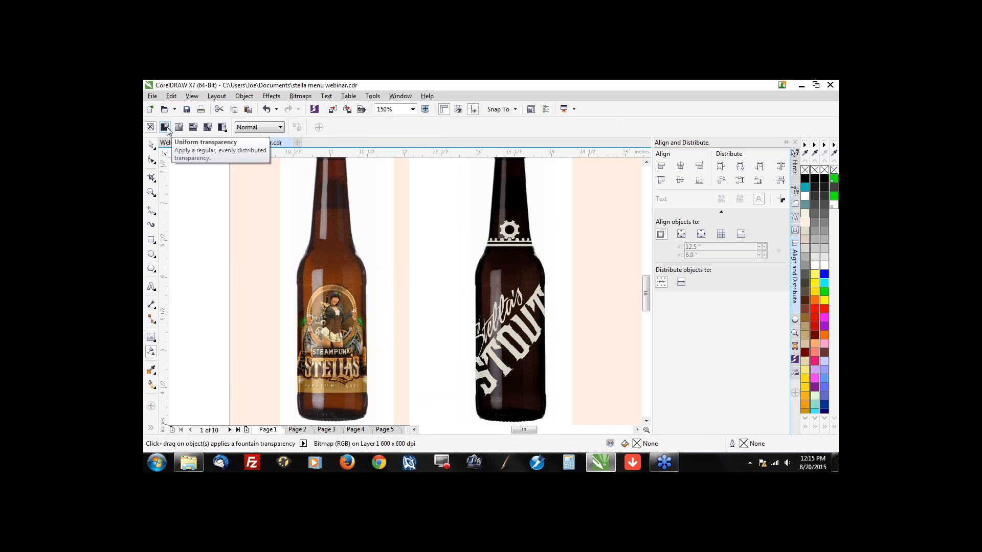
{"action": "left_click", "coordinate": [164, 127]}
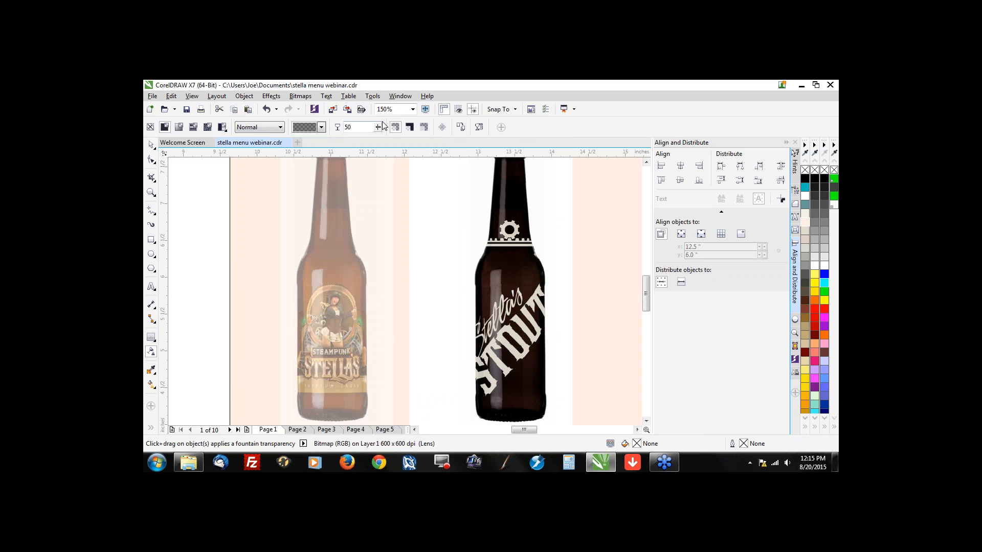
Step: Reset the lager bottle image's uniform transparency to 0 and set its merge mode to Subtract
{"action": "left_click_drag", "start_coordinate": [377, 127], "coordinate": [464, 138]}
{"action": "left_click_drag", "start_coordinate": [379, 129], "coordinate": [276, 156]}
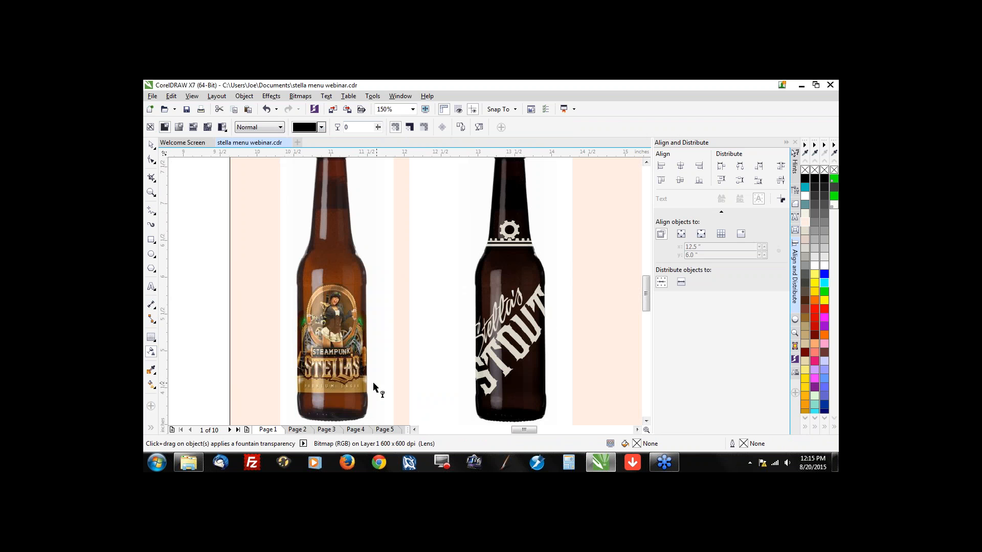
{"action": "left_click", "coordinate": [278, 128]}
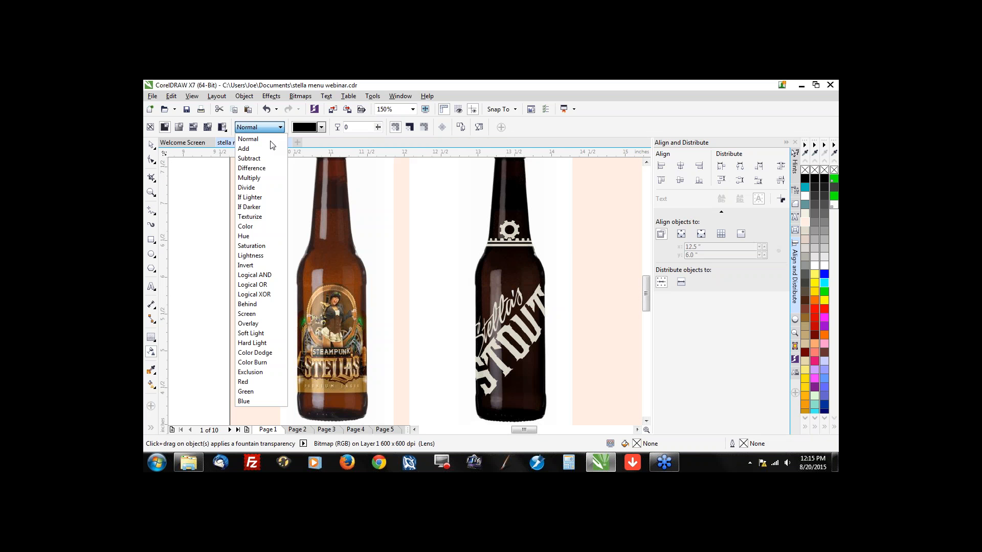
{"action": "left_click", "coordinate": [258, 159]}
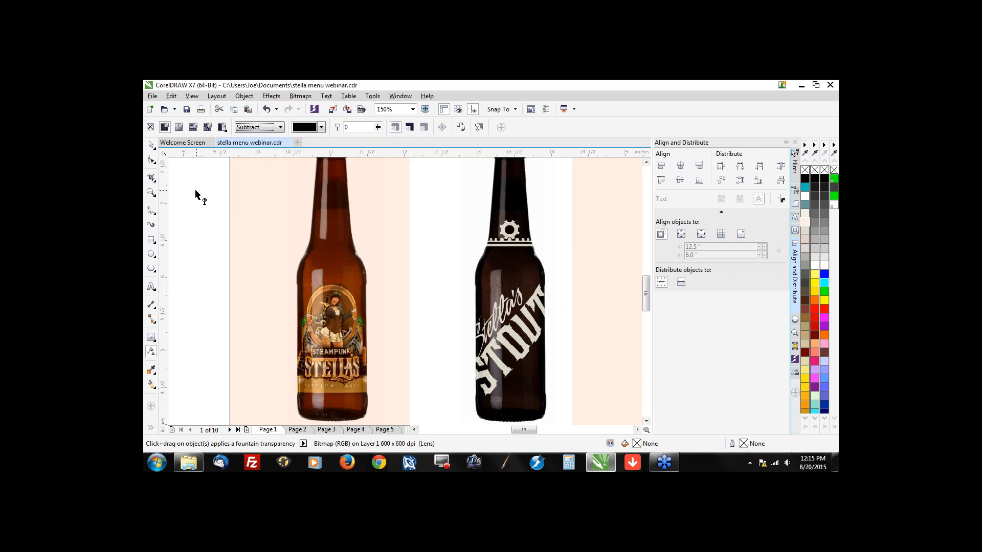
{"action": "left_click", "coordinate": [151, 146]}
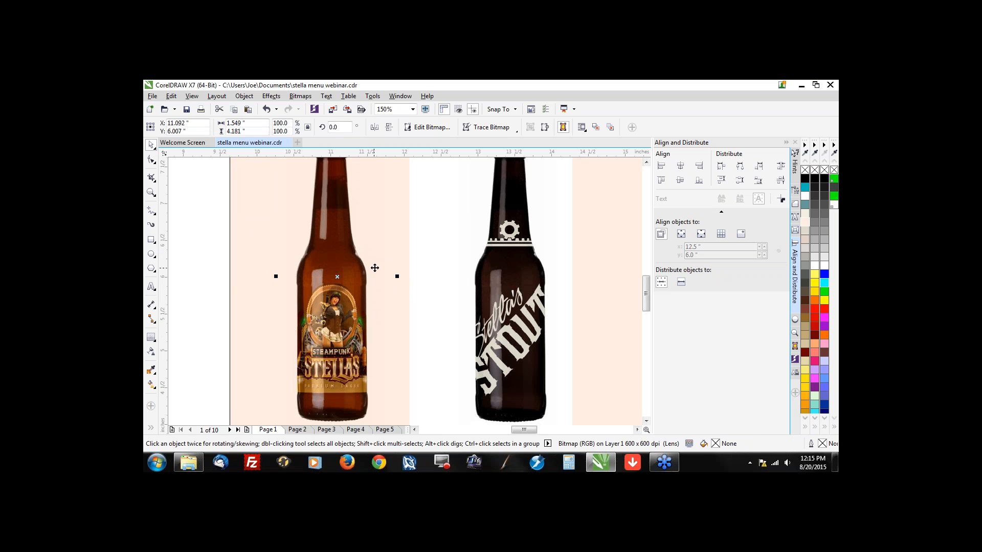
{"action": "scroll", "coordinate": [381, 266], "scroll_direction": "down", "scroll_amount": 2}
{"action": "scroll", "coordinate": [361, 295], "scroll_direction": "up", "scroll_amount": 2}
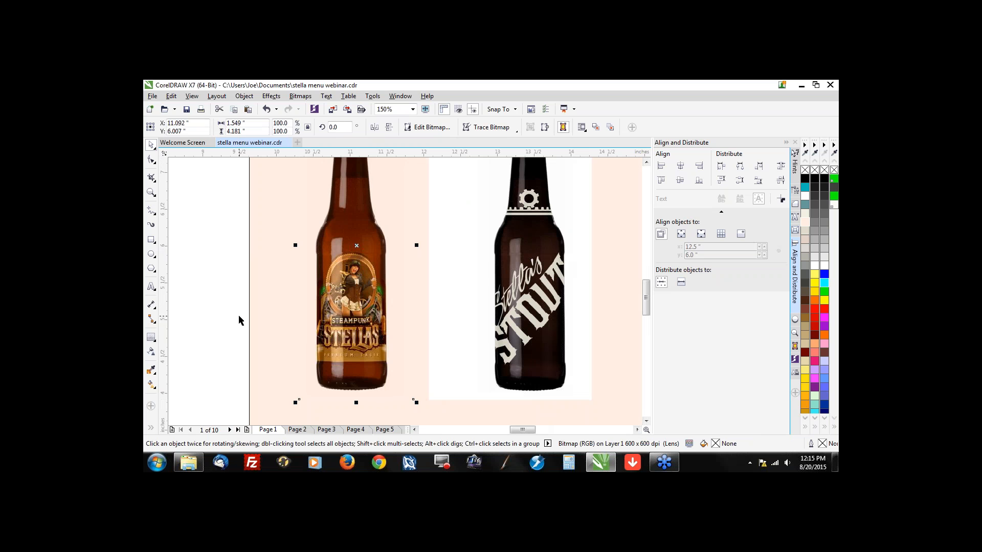
Step: Undo the transparency and merge mode changes on the lager bottle image and deselect it
{"action": "key", "text": "ctrl+z"}
{"action": "key", "text": "ctrl+z"}
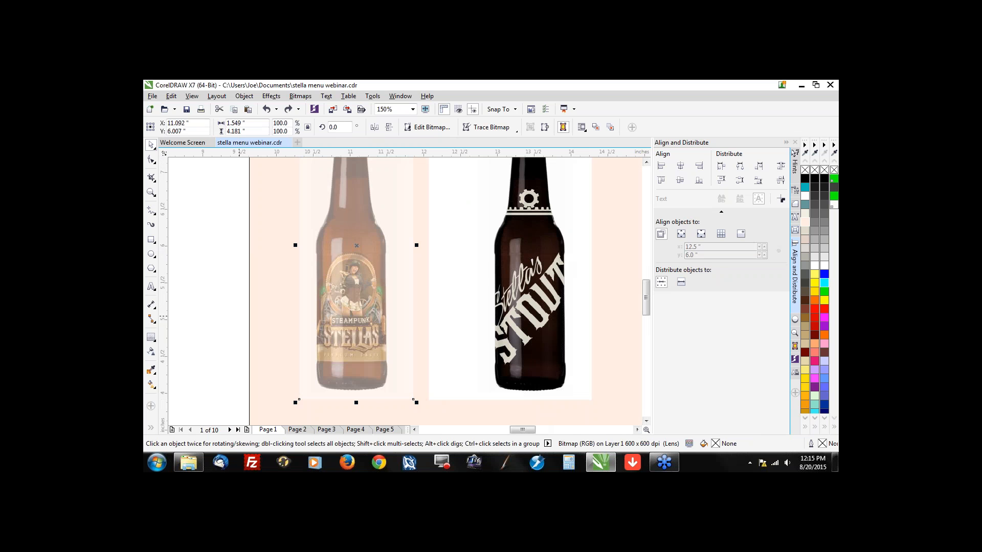
{"action": "key", "text": "ctrl+z"}
{"action": "left_click", "coordinate": [207, 327]}
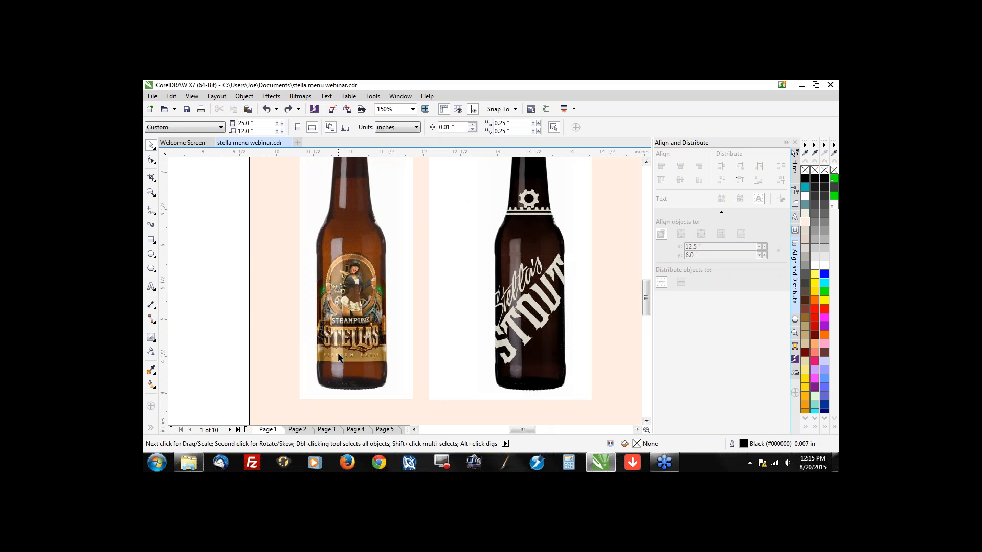
Step: Move the black bottle silhouette to the left of the background rectangle, at about X 7.73, Y 5.92 inches
{"action": "scroll", "coordinate": [338, 357], "scroll_direction": "down", "scroll_amount": 2}
{"action": "scroll", "coordinate": [300, 240], "scroll_direction": "down", "scroll_amount": 2}
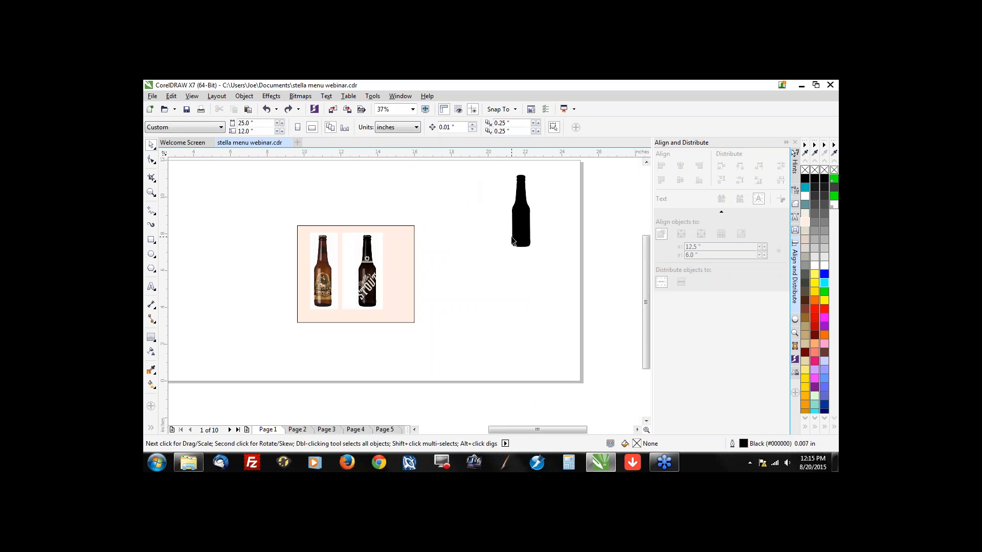
{"action": "left_click_drag", "start_coordinate": [520, 241], "coordinate": [263, 303]}
{"action": "scroll", "coordinate": [334, 280], "scroll_direction": "up", "scroll_amount": 2}
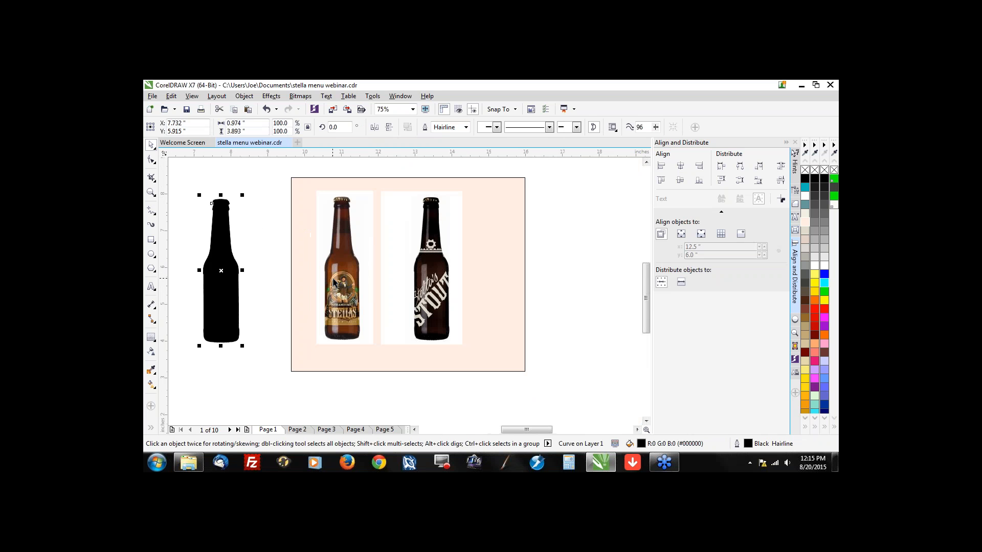
{"action": "scroll", "coordinate": [333, 281], "scroll_direction": "up", "scroll_amount": 1}
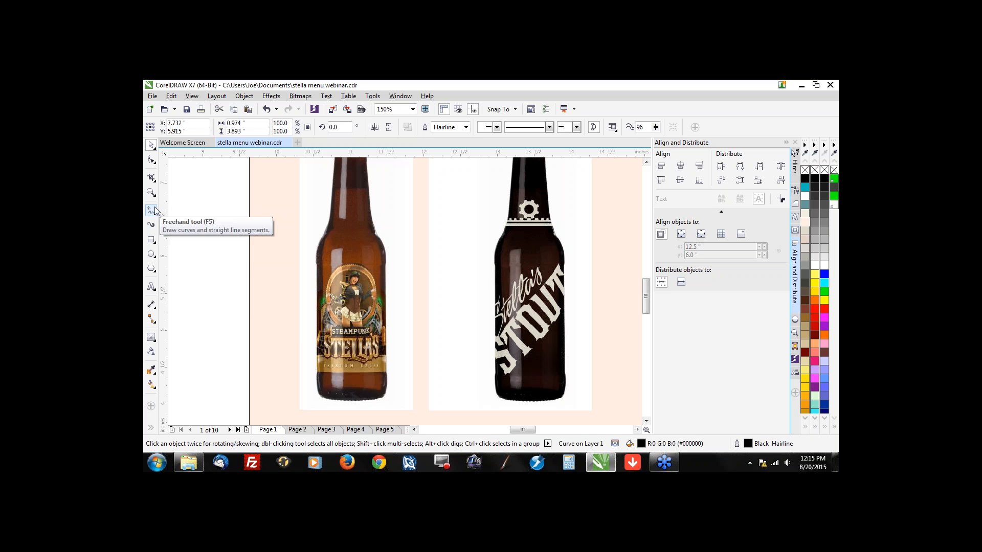
Step: Draw a closed four-sided Freehand shape of straight segments, about 1.23 by 1.14 inches, around the lager bottle's neck
{"action": "left_click", "coordinate": [153, 210]}
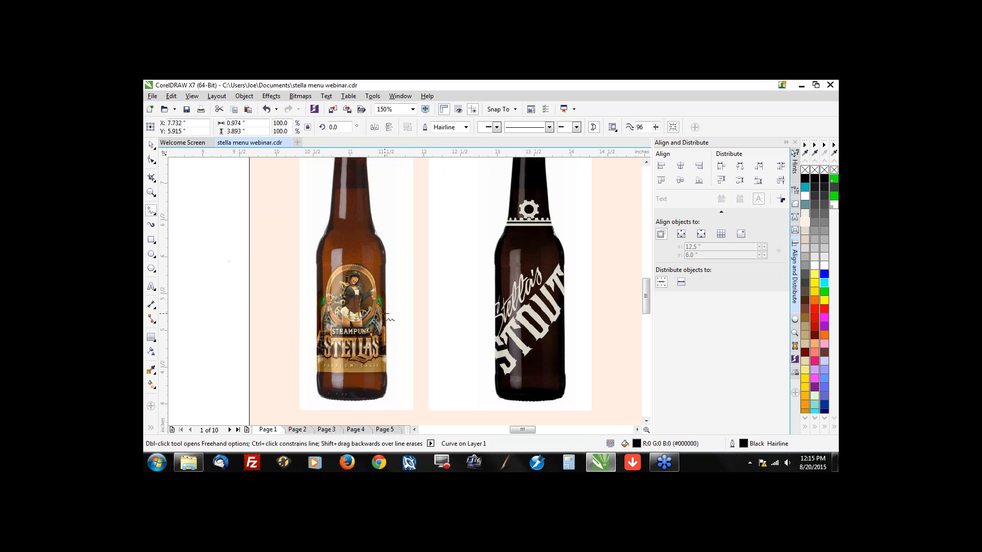
{"action": "scroll", "coordinate": [387, 316], "scroll_direction": "down", "scroll_amount": 1}
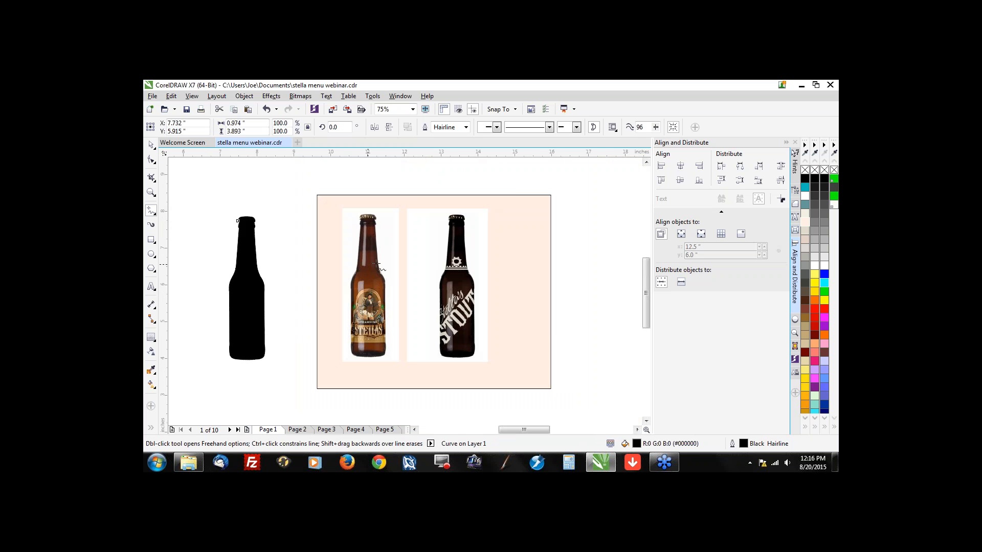
{"action": "scroll", "coordinate": [381, 263], "scroll_direction": "up", "scroll_amount": 1}
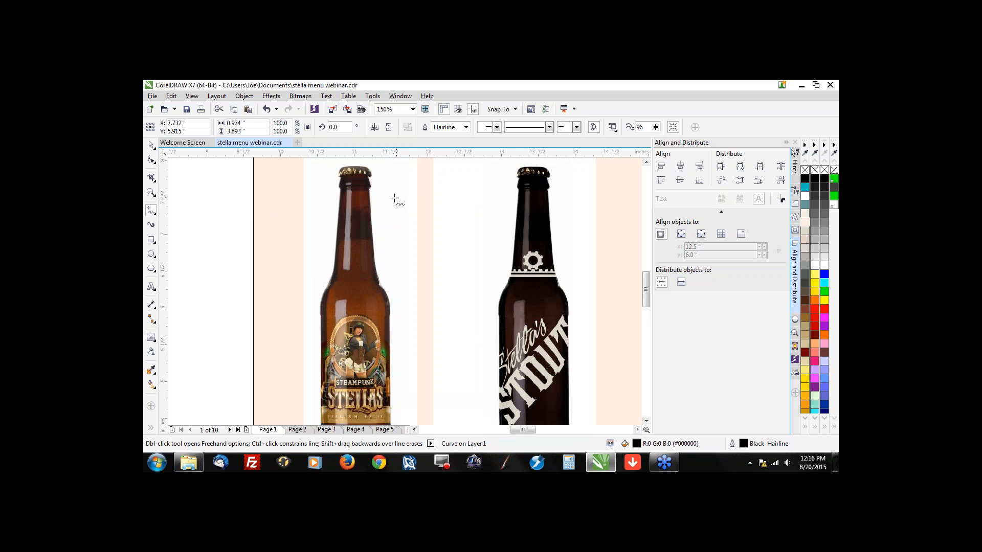
{"action": "scroll", "coordinate": [379, 199], "scroll_direction": "up", "scroll_amount": 2}
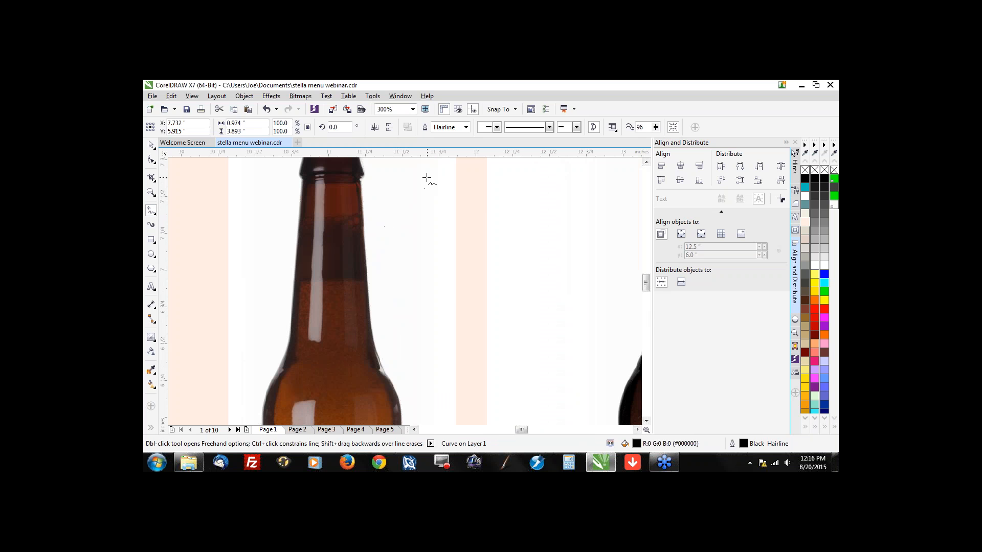
{"action": "left_click", "coordinate": [427, 178]}
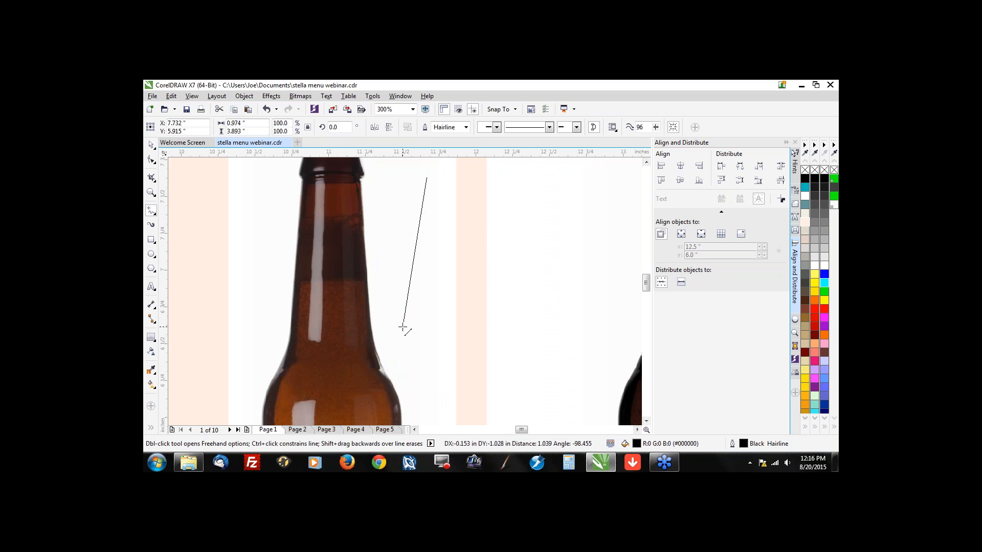
{"action": "left_click", "coordinate": [402, 330]}
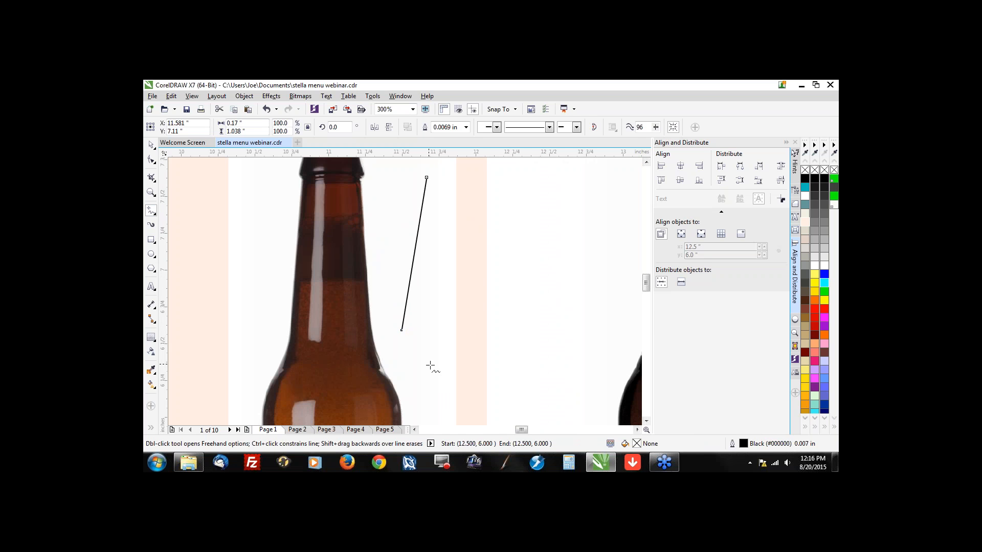
{"action": "left_click", "coordinate": [402, 329]}
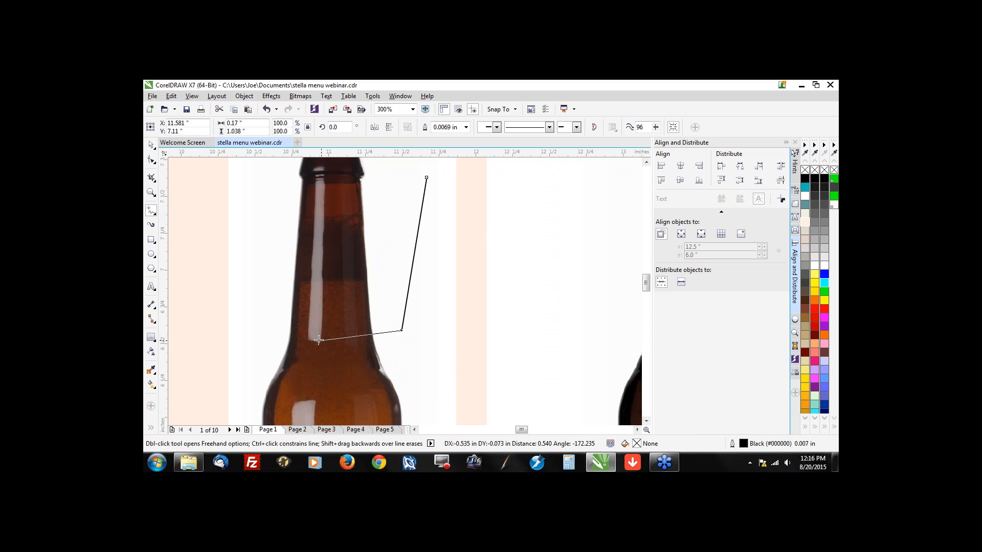
{"action": "left_click", "coordinate": [257, 346]}
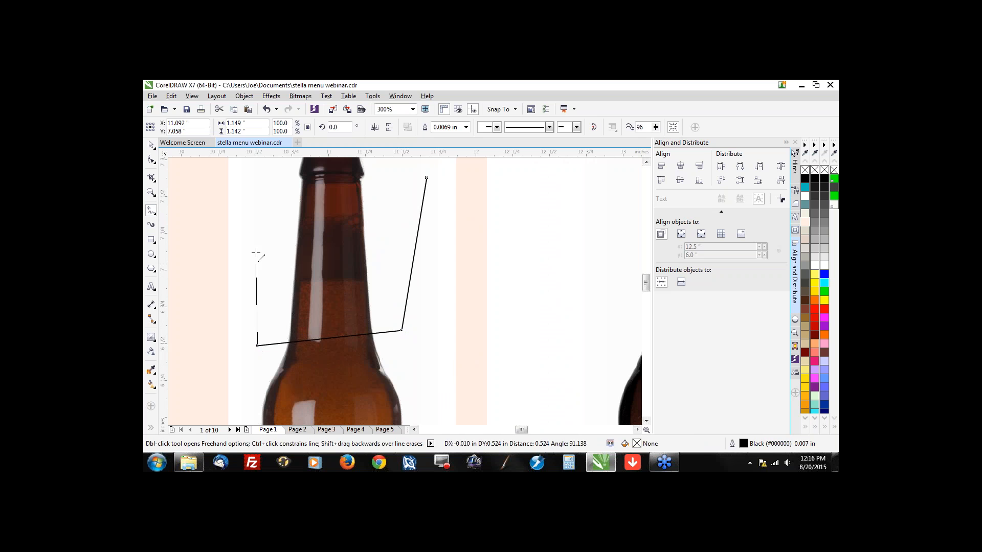
{"action": "left_click", "coordinate": [246, 203]}
{"action": "left_click", "coordinate": [426, 178]}
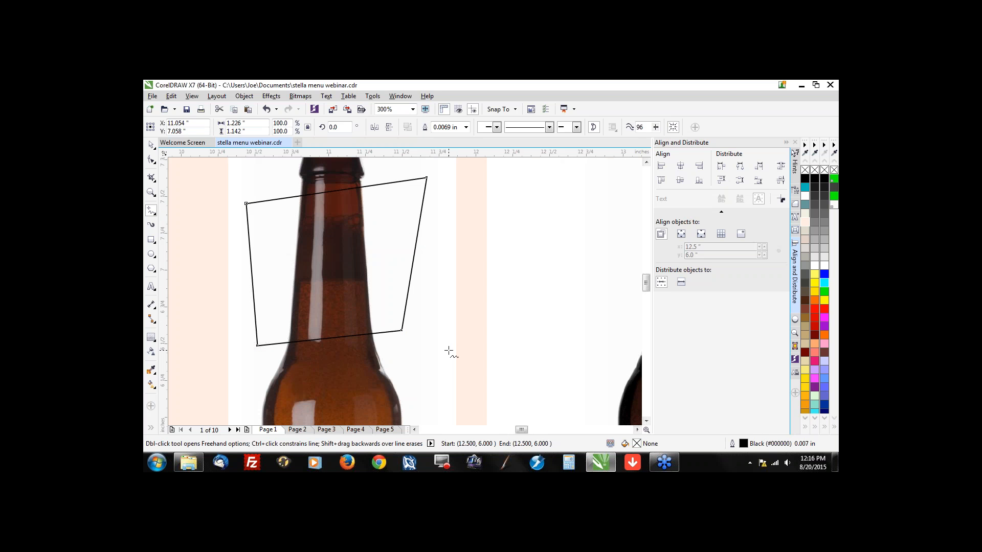
Step: Fill the four-sided shape with orange, and undo both the fill and the shape
{"action": "left_click", "coordinate": [815, 300]}
{"action": "key", "text": "ctrl+z"}
{"action": "key", "text": "ctrl+z"}
{"action": "key", "text": "ctrl+z"}
{"action": "key", "text": "ctrl+z"}
{"action": "key", "text": "ctrl+z"}
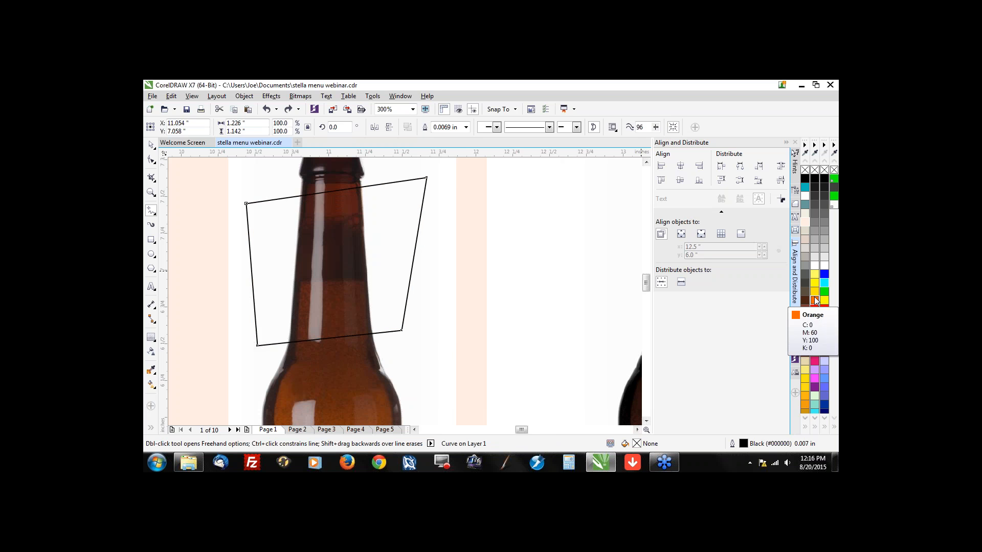
{"action": "key", "text": "ctrl+z"}
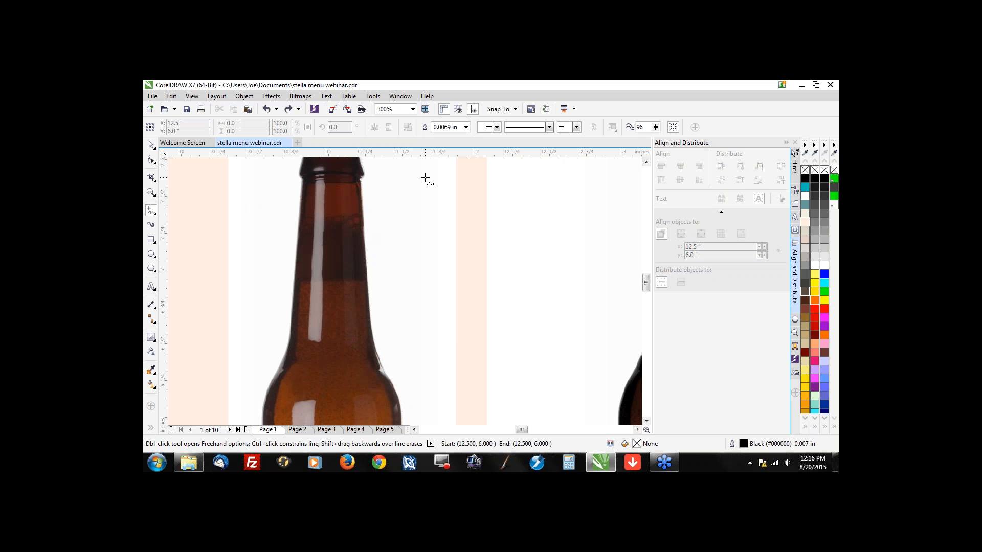
Step: Draw a wavy freehand curve about 0.31 by 1.13 inches beside the lager bottle's neck and delete it
{"action": "mouse_move", "coordinate": [425, 177]}
{"action": "left_mouse_down"}
{"action": "mouse_move", "coordinate": [409, 195]}
{"action": "mouse_move", "coordinate": [434, 225]}
{"action": "mouse_move", "coordinate": [400, 255]}
{"action": "mouse_move", "coordinate": [429, 307]}
{"action": "mouse_move", "coordinate": [411, 332]}
{"action": "mouse_move", "coordinate": [438, 329]}
{"action": "mouse_move", "coordinate": [429, 264]}
{"action": "mouse_move", "coordinate": [442, 234]}
{"action": "left_mouse_up"}
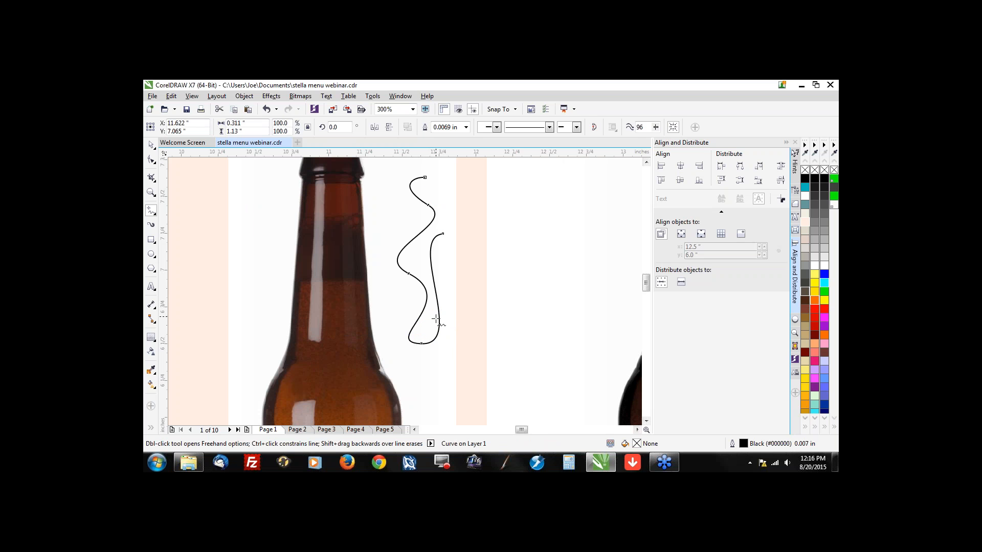
{"action": "key", "text": "Delete"}
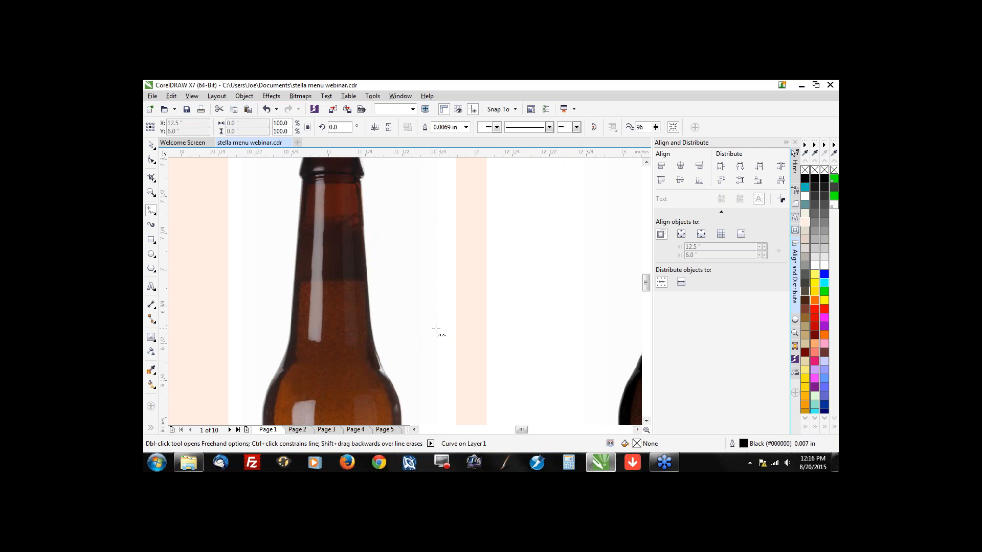
Step: Set freehand smoothing to 11 and draw a wavy test curve about 0.22 by 1.3 inches beside the lager bottle's neck
{"action": "left_click", "coordinate": [655, 128]}
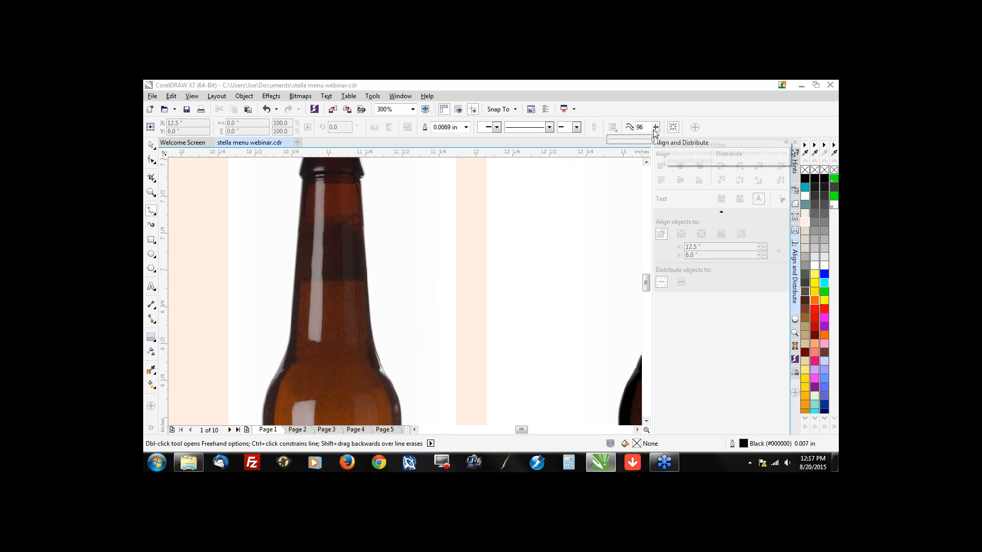
{"action": "left_click_drag", "start_coordinate": [655, 139], "coordinate": [616, 145]}
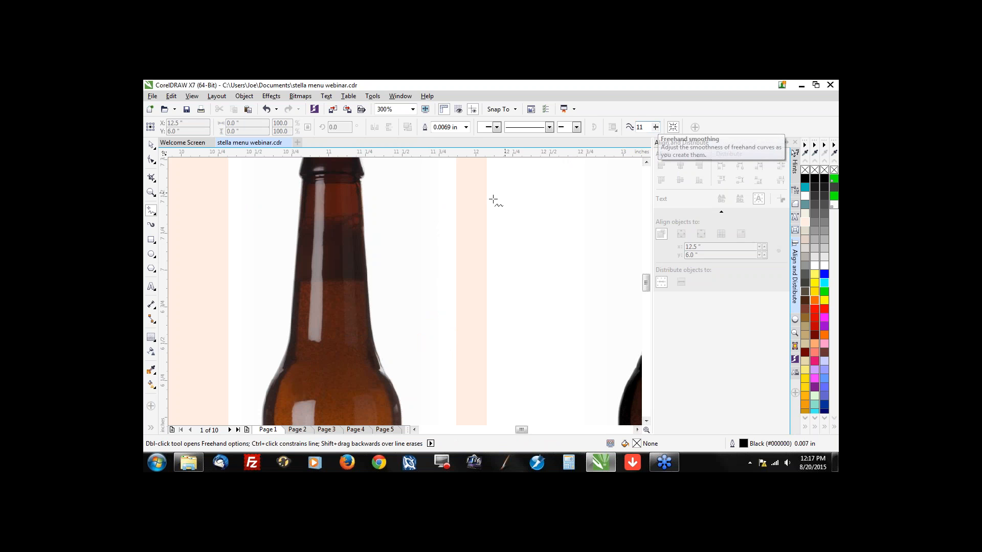
{"action": "mouse_move", "coordinate": [406, 166]}
{"action": "left_mouse_down"}
{"action": "mouse_move", "coordinate": [392, 184]}
{"action": "mouse_move", "coordinate": [406, 193]}
{"action": "mouse_move", "coordinate": [396, 219]}
{"action": "mouse_move", "coordinate": [406, 246]}
{"action": "mouse_move", "coordinate": [403, 314]}
{"action": "mouse_move", "coordinate": [420, 325]}
{"action": "mouse_move", "coordinate": [415, 356]}
{"action": "left_mouse_up"}
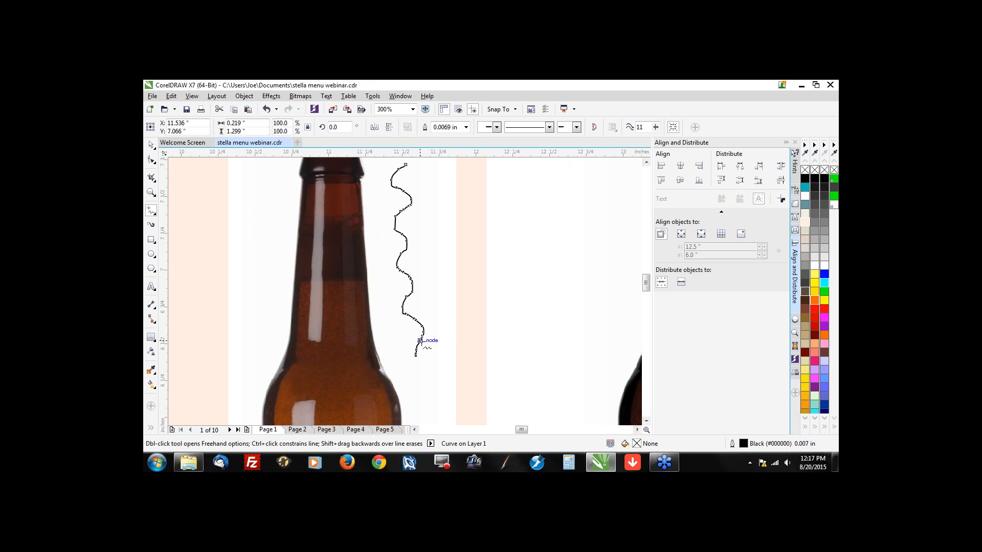
{"action": "scroll", "coordinate": [420, 340], "scroll_direction": "up", "scroll_amount": 1}
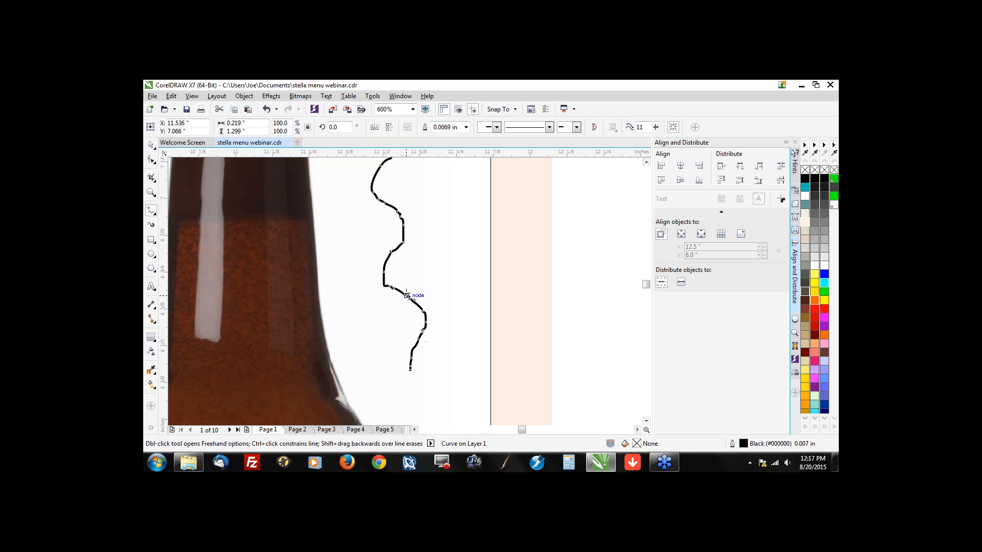
{"action": "scroll", "coordinate": [406, 251], "scroll_direction": "down", "scroll_amount": 1}
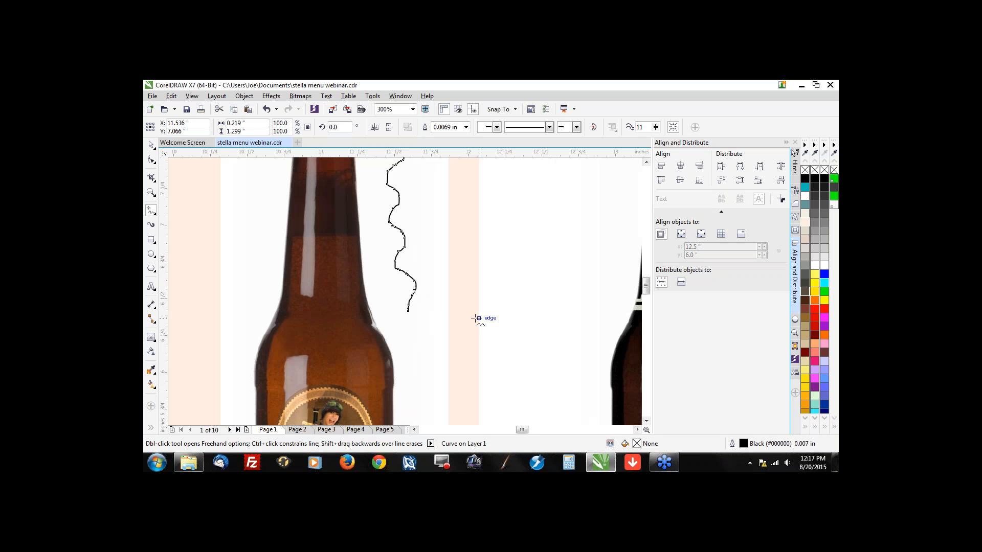
Step: Set freehand smoothing to 93 and delete the test curve beside the bottle neck
{"action": "left_click_drag", "start_coordinate": [655, 127], "coordinate": [675, 142]}
{"action": "left_click_drag", "start_coordinate": [655, 127], "coordinate": [682, 133]}
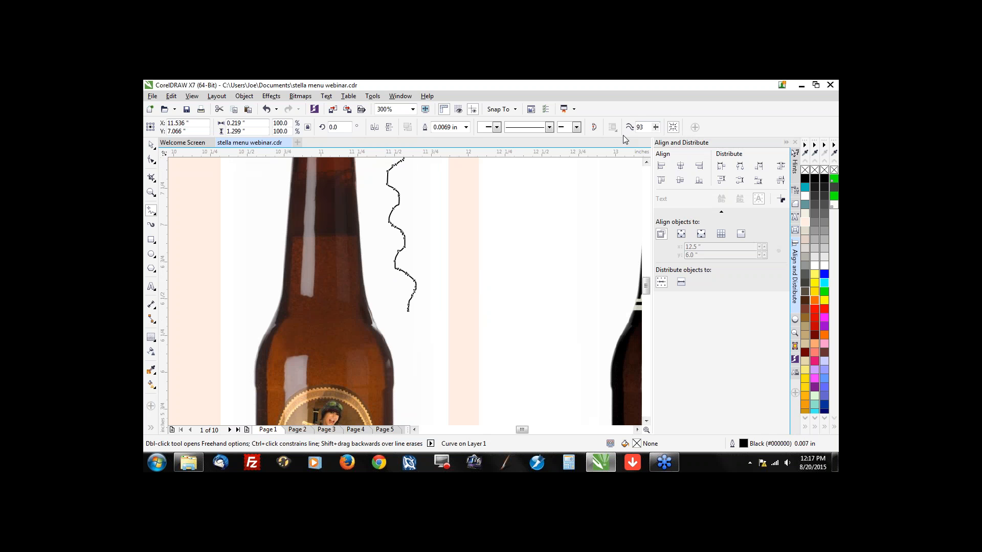
{"action": "left_click", "coordinate": [151, 146]}
{"action": "key", "text": "Delete"}
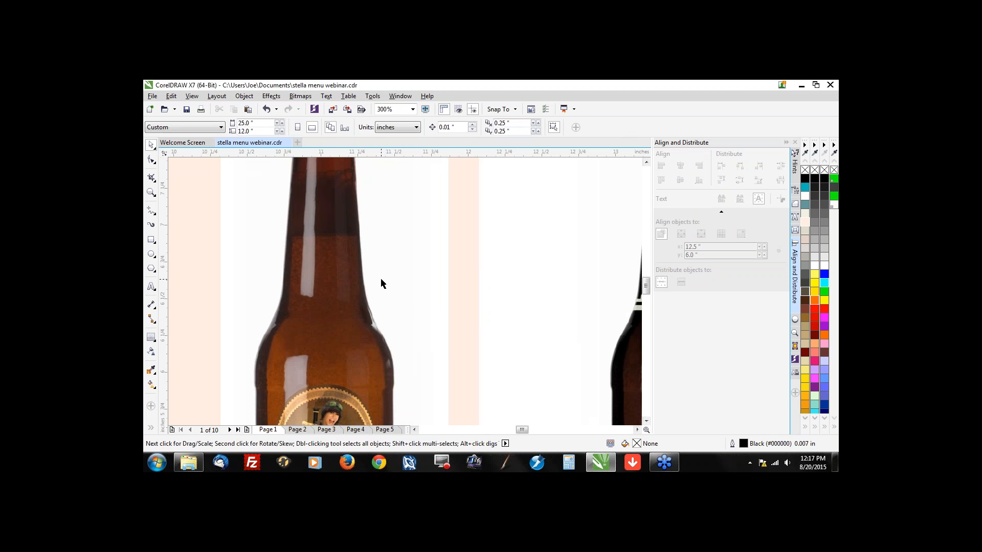
Step: Trace the lager bottle's right edge from the neck to the label with a segmented Freehand line about 0.28 by 2.61 inches
{"action": "scroll", "coordinate": [381, 278], "scroll_direction": "down", "scroll_amount": 1}
{"action": "scroll", "coordinate": [362, 232], "scroll_direction": "up", "scroll_amount": 1}
{"action": "left_click", "coordinate": [150, 210]}
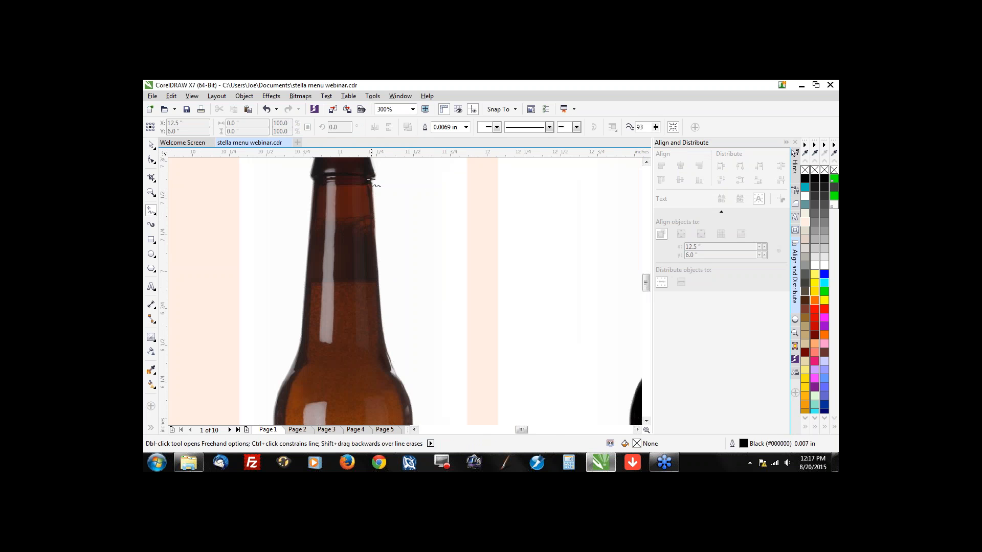
{"action": "left_click", "coordinate": [372, 187]}
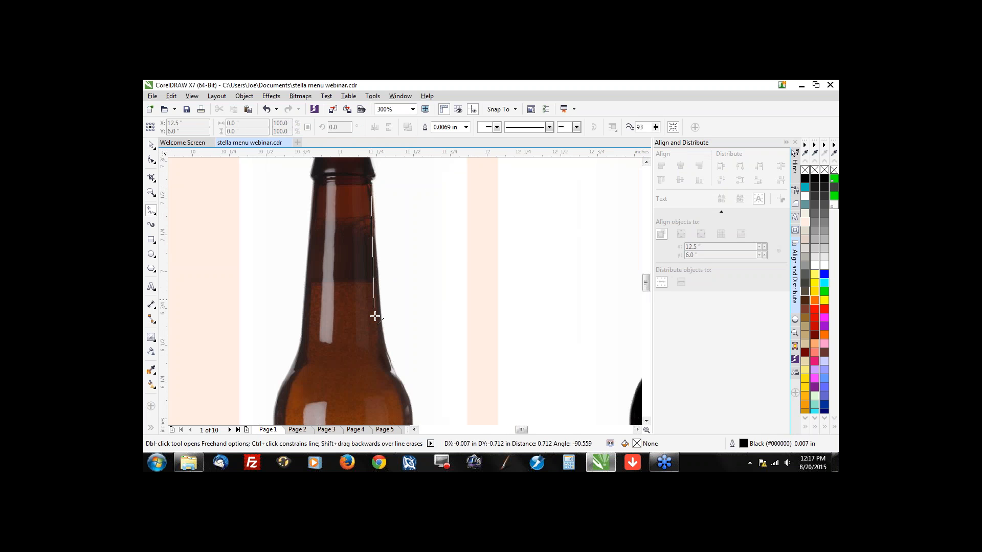
{"action": "double_click", "coordinate": [381, 331]}
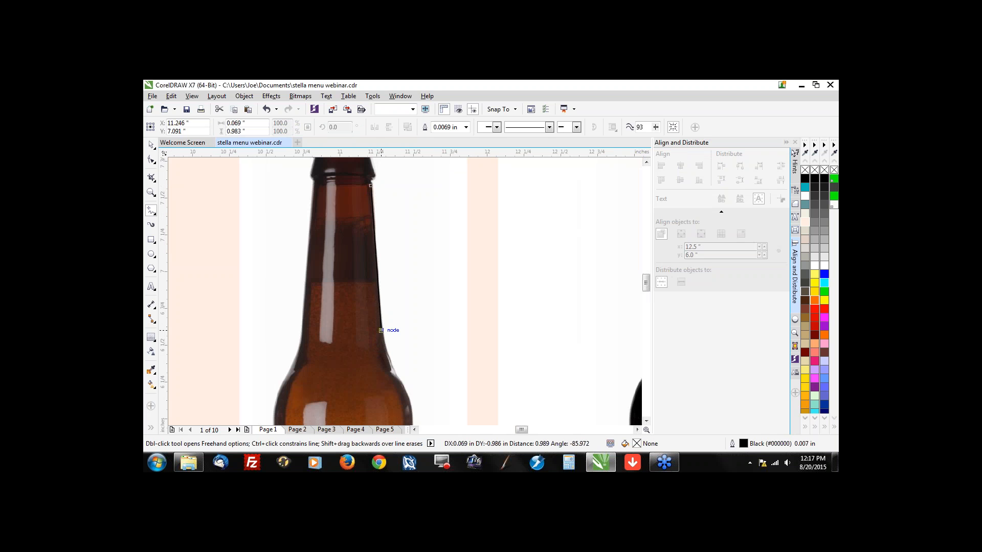
{"action": "scroll", "coordinate": [400, 389], "scroll_direction": "down", "scroll_amount": 1}
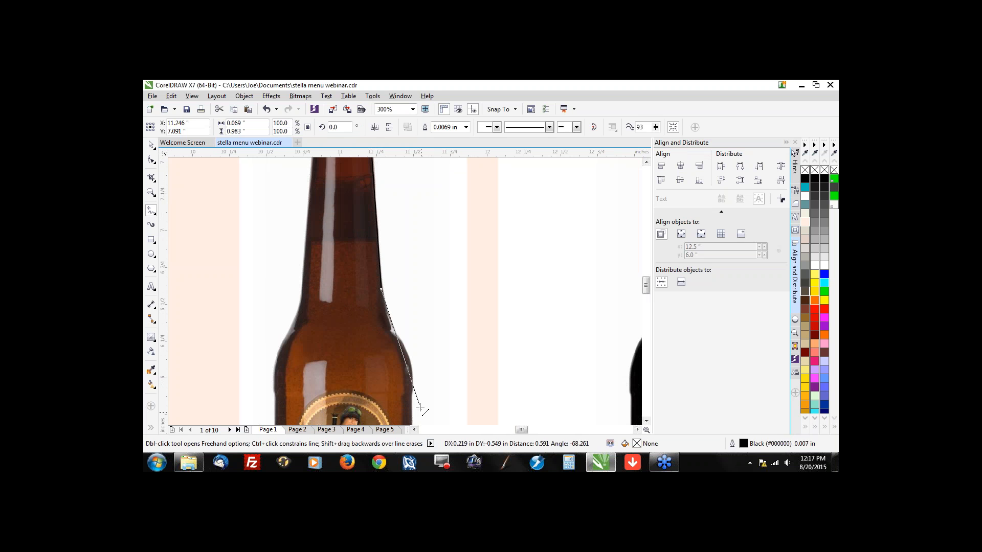
{"action": "left_click", "coordinate": [412, 383]}
{"action": "left_click", "coordinate": [412, 383]}
{"action": "scroll", "coordinate": [417, 387], "scroll_direction": "down", "scroll_amount": 2}
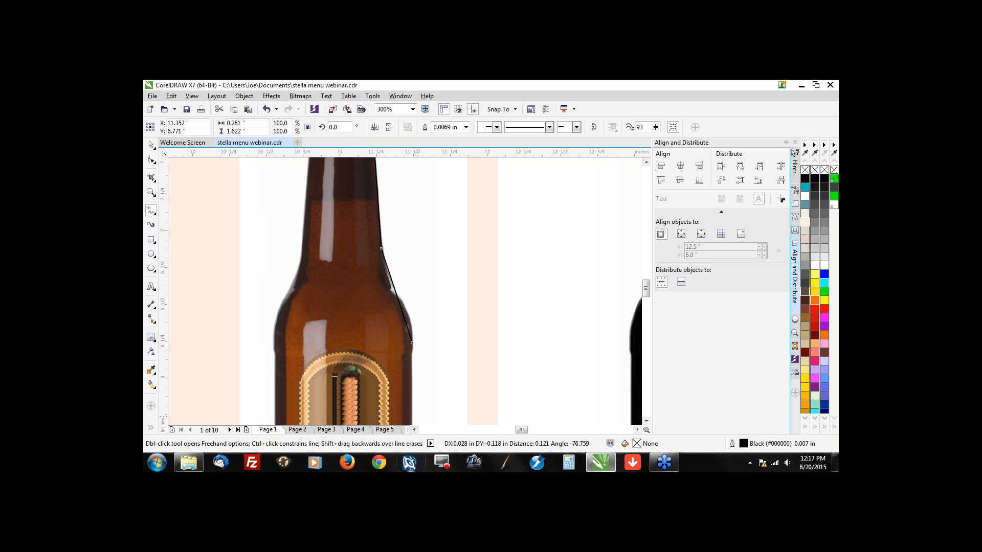
{"action": "double_click", "coordinate": [411, 316]}
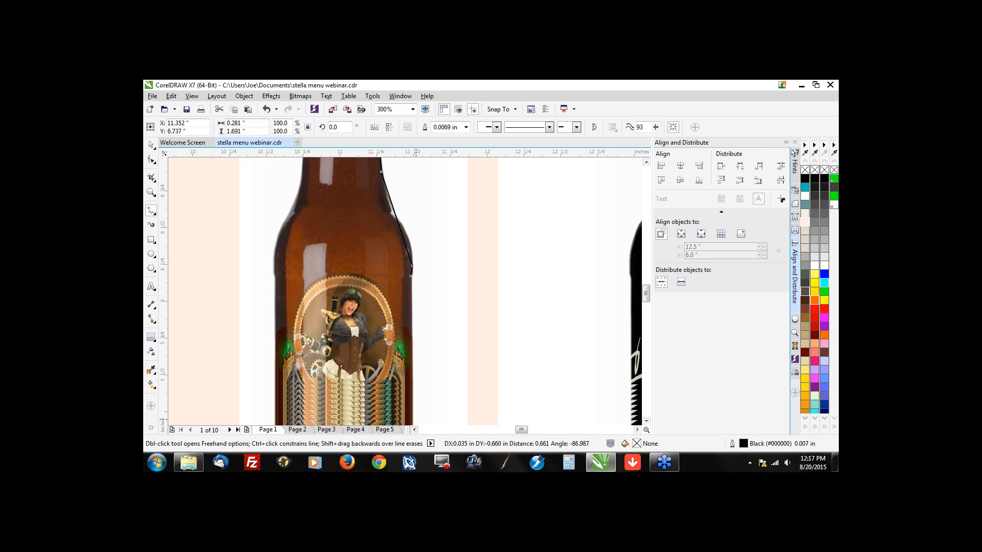
{"action": "left_click", "coordinate": [411, 407]}
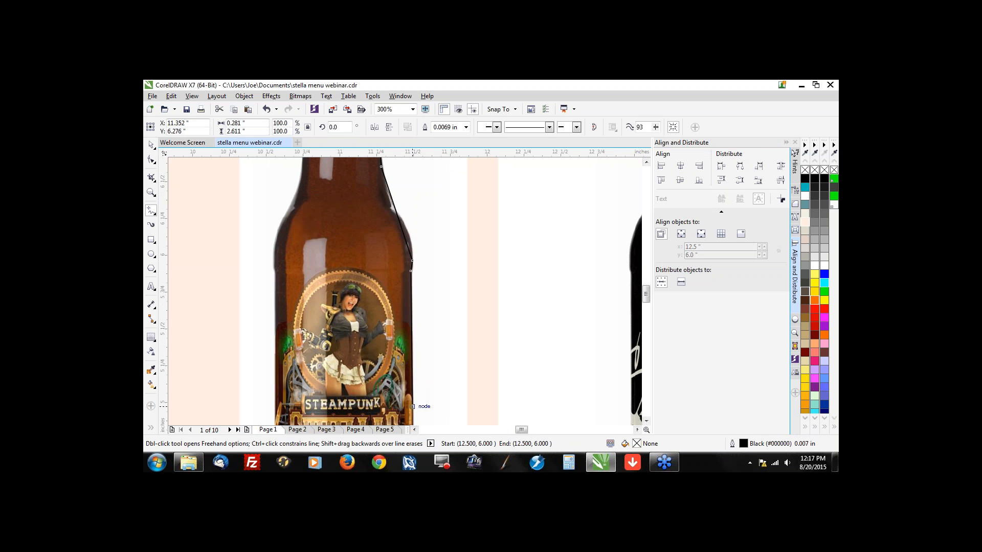
Step: Convert the traced line's shoulder segment to a curve and bend it along the bottle's edge, adding nodes for a closer fit
{"action": "scroll", "coordinate": [428, 294], "scroll_direction": "down", "scroll_amount": 1}
{"action": "scroll", "coordinate": [424, 240], "scroll_direction": "up", "scroll_amount": 1}
{"action": "left_click", "coordinate": [150, 160]}
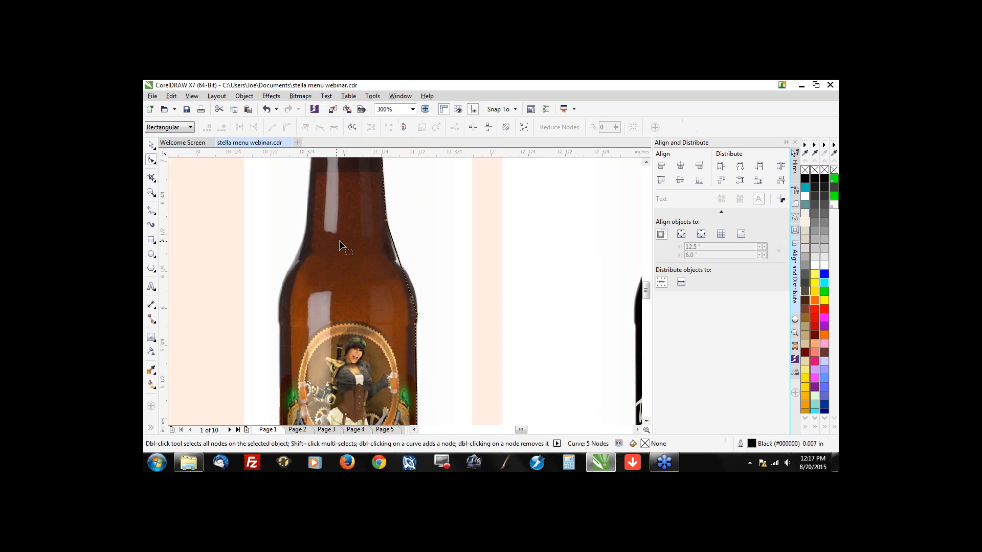
{"action": "scroll", "coordinate": [413, 280], "scroll_direction": "up", "scroll_amount": 1}
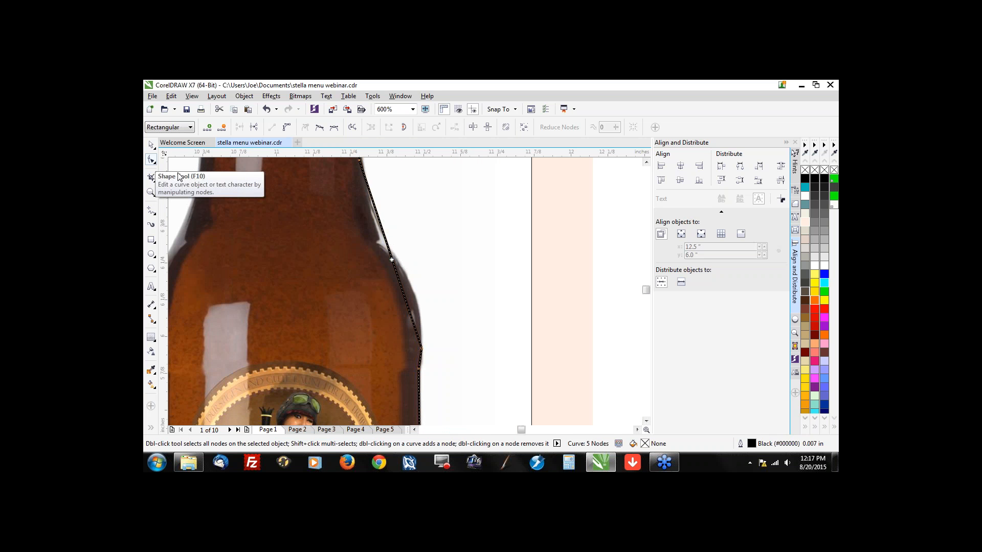
{"action": "right_click", "coordinate": [407, 303]}
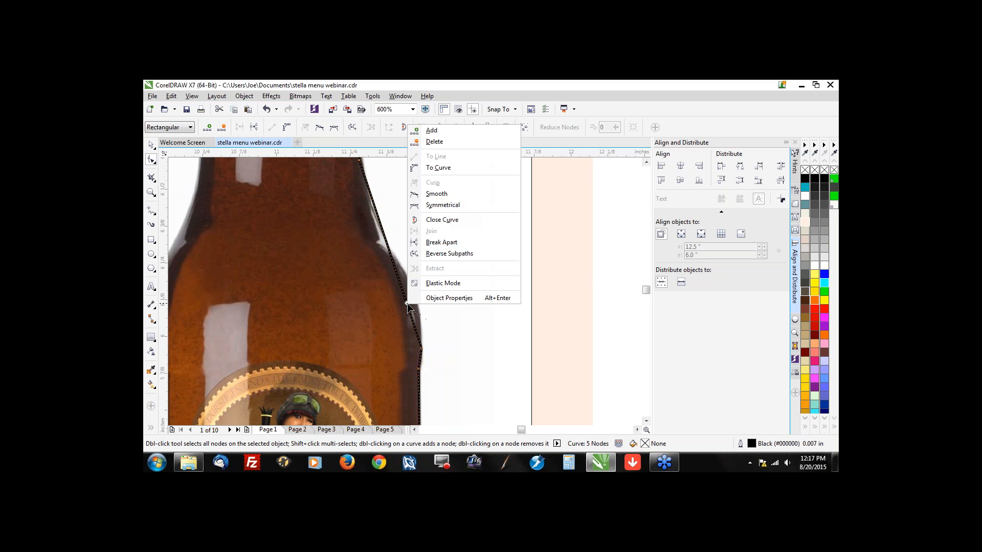
{"action": "left_click", "coordinate": [455, 167]}
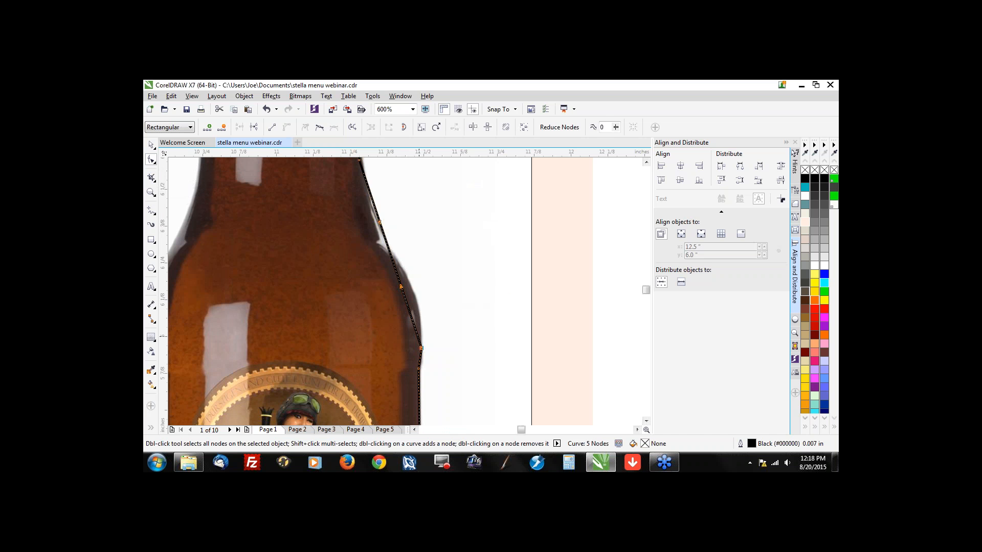
{"action": "mouse_move", "coordinate": [401, 289]}
{"action": "left_mouse_down"}
{"action": "mouse_move", "coordinate": [427, 293]}
{"action": "mouse_move", "coordinate": [403, 281]}
{"action": "mouse_move", "coordinate": [411, 279]}
{"action": "left_mouse_up"}
{"action": "double_click", "coordinate": [386, 246]}
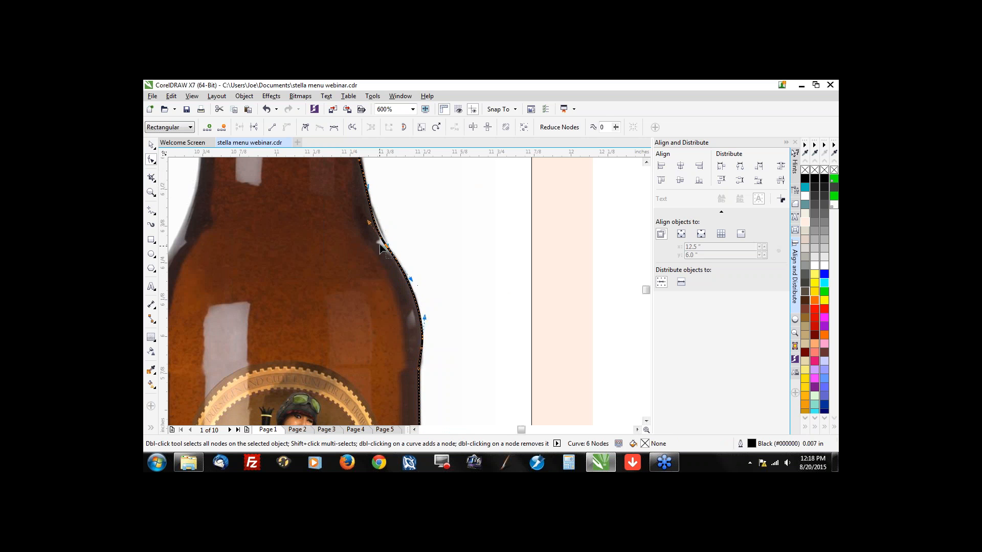
{"action": "double_click", "coordinate": [419, 406]}
{"action": "left_click", "coordinate": [387, 250]}
Step: Draw a straight Freehand test line about 0.3 inches long beside the lager bottle's shoulder and delete it
{"action": "left_click", "coordinate": [152, 214]}
{"action": "left_click", "coordinate": [428, 257]}
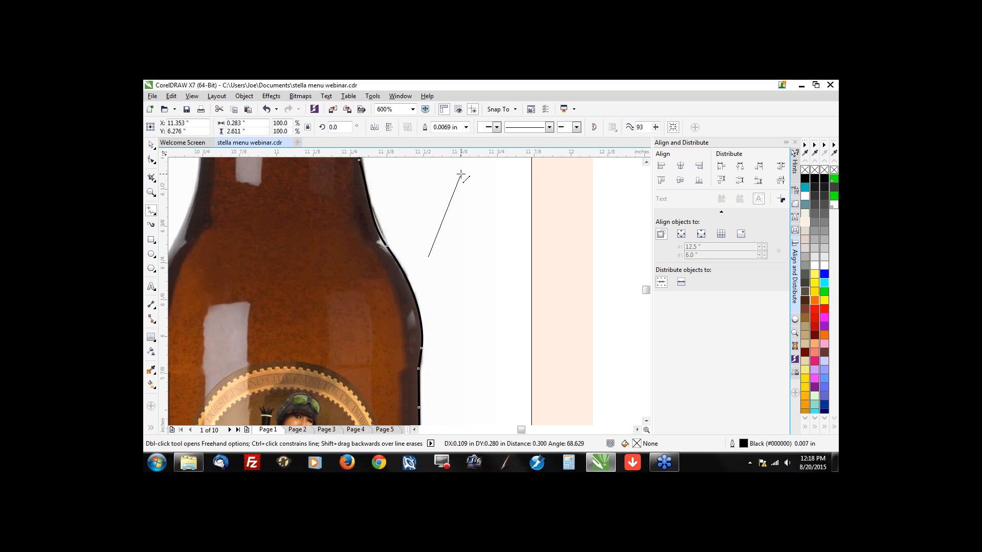
{"action": "left_click", "coordinate": [463, 172]}
{"action": "key", "text": "Delete"}
Step: Draw an arched freehand curve about 0.32 by 0.21 inches beside the bottle's shoulder and adjust the handle of a node at its peak
{"action": "mouse_move", "coordinate": [438, 252]}
{"action": "left_mouse_down"}
{"action": "mouse_move", "coordinate": [442, 225]}
{"action": "mouse_move", "coordinate": [531, 263]}
{"action": "left_mouse_up"}
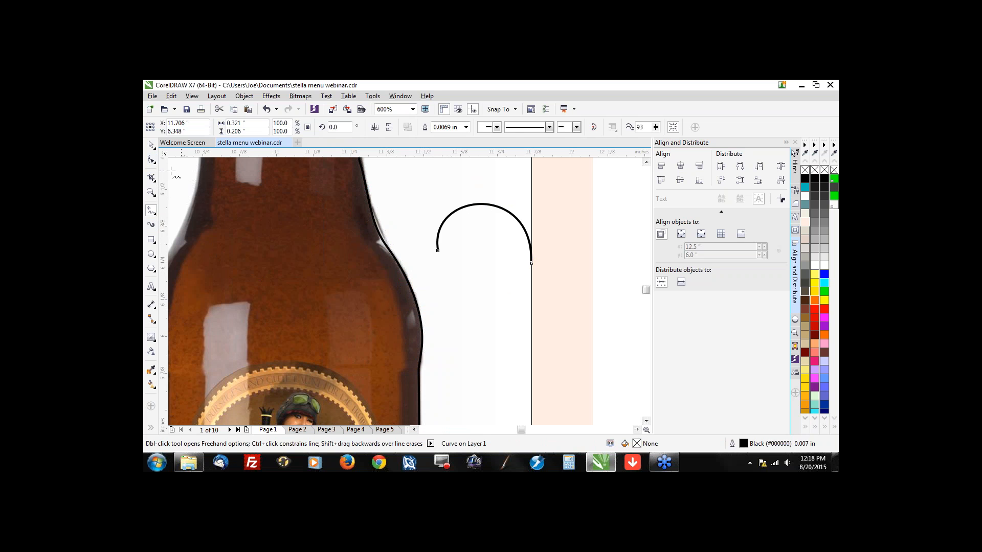
{"action": "left_click", "coordinate": [151, 160]}
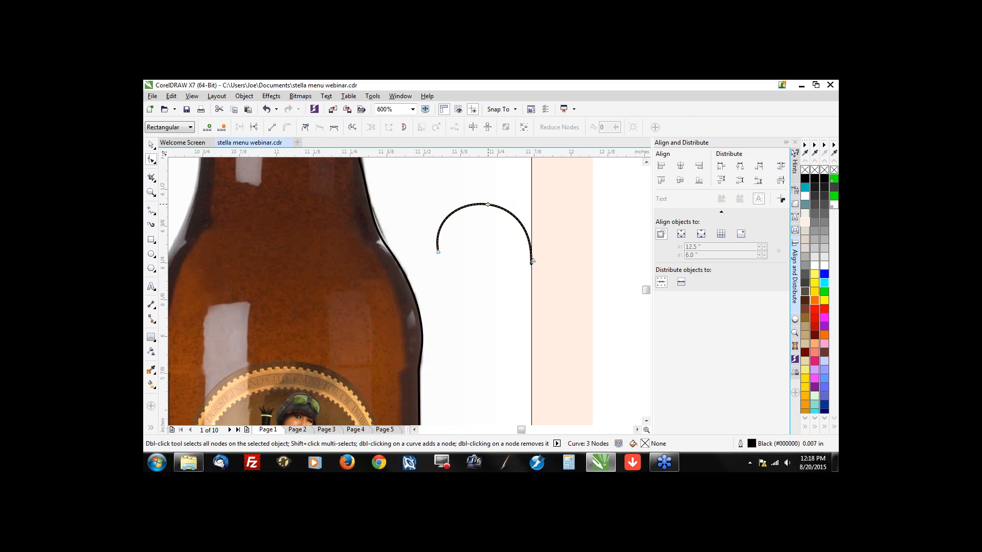
{"action": "double_click", "coordinate": [488, 204]}
{"action": "left_click_drag", "start_coordinate": [462, 202], "coordinate": [517, 206]}
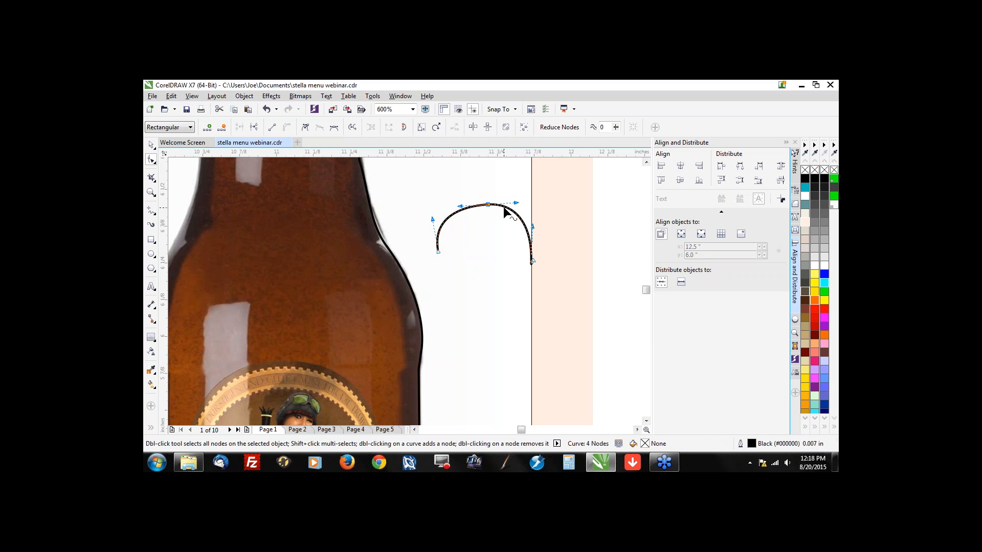
Step: Make the arch's peak node a cusp, swing one of its handles independently, and delete the arch
{"action": "left_click", "coordinate": [306, 127]}
{"action": "left_click_drag", "start_coordinate": [517, 205], "coordinate": [447, 201]}
{"action": "left_click_drag", "start_coordinate": [396, 269], "coordinate": [587, 171]}
{"action": "key", "text": "Delete"}
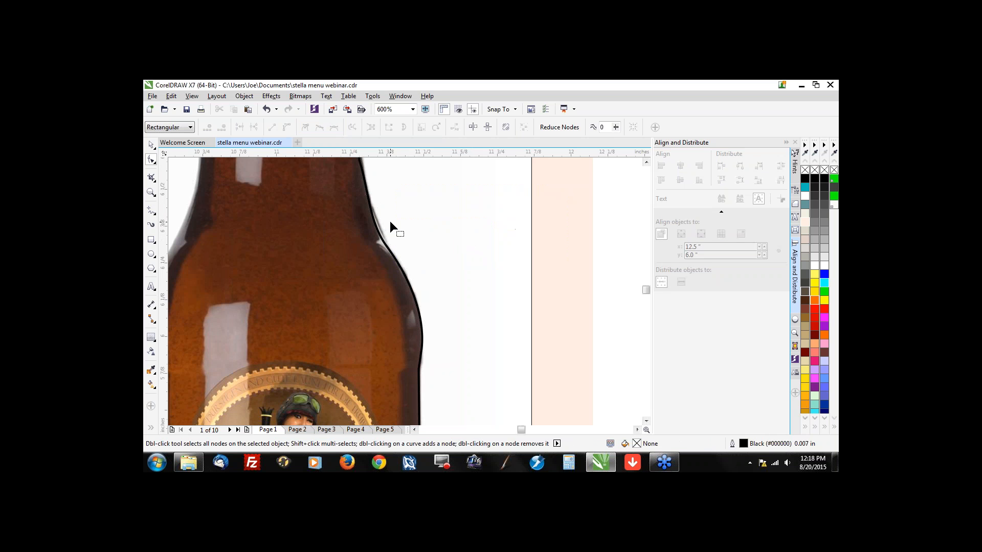
Step: Delete the traced curve along the lager bottle's right edge
{"action": "scroll", "coordinate": [390, 220], "scroll_direction": "down", "scroll_amount": 2}
{"action": "left_click", "coordinate": [151, 145]}
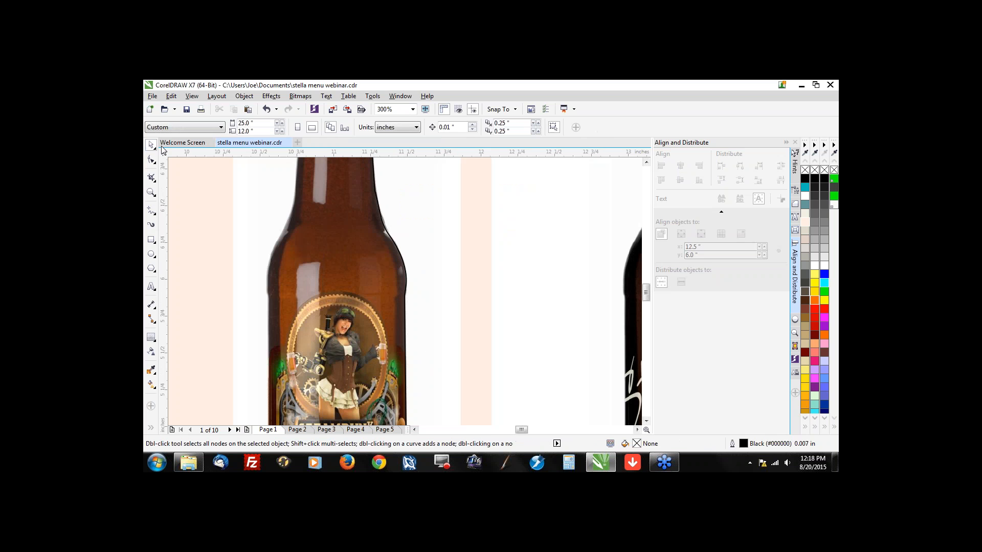
{"action": "left_click", "coordinate": [394, 243]}
{"action": "key", "text": "Delete"}
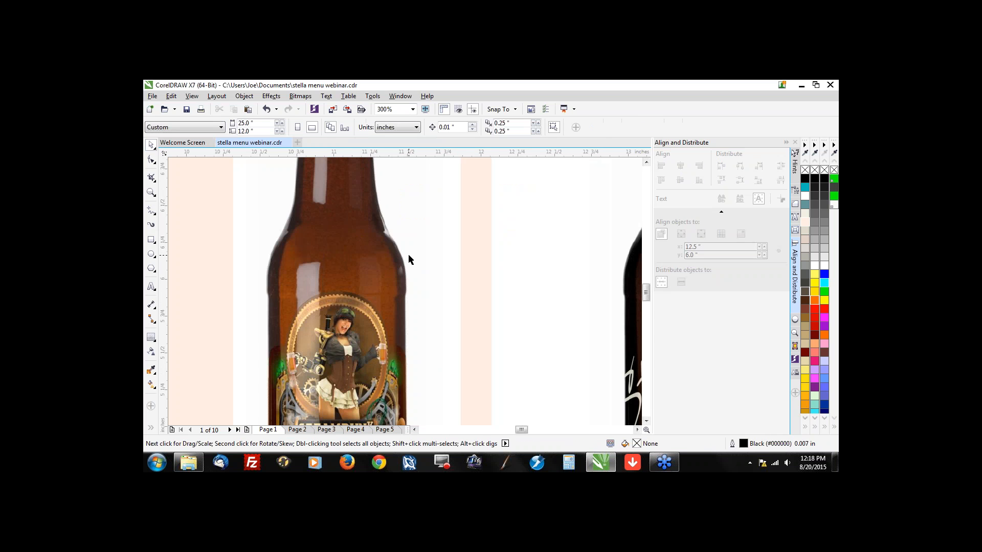
Step: Bring in the ready-made black bottle silhouette, remove its fill, and fit the outline over the lager bottle
{"action": "scroll", "coordinate": [408, 255], "scroll_direction": "down", "scroll_amount": 4}
{"action": "left_click_drag", "start_coordinate": [277, 281], "coordinate": [351, 289]}
{"action": "scroll", "coordinate": [396, 292], "scroll_direction": "up", "scroll_amount": 2}
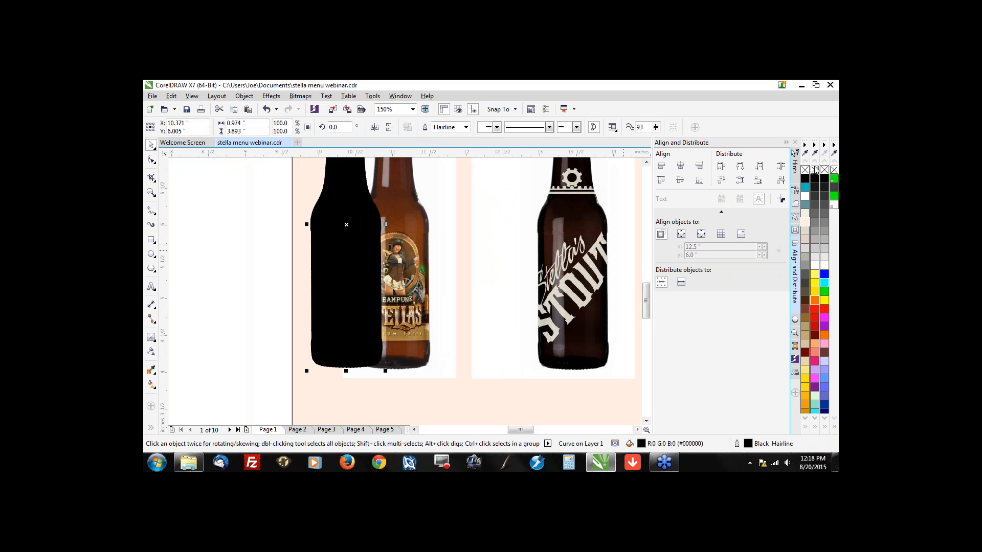
{"action": "left_click", "coordinate": [814, 169]}
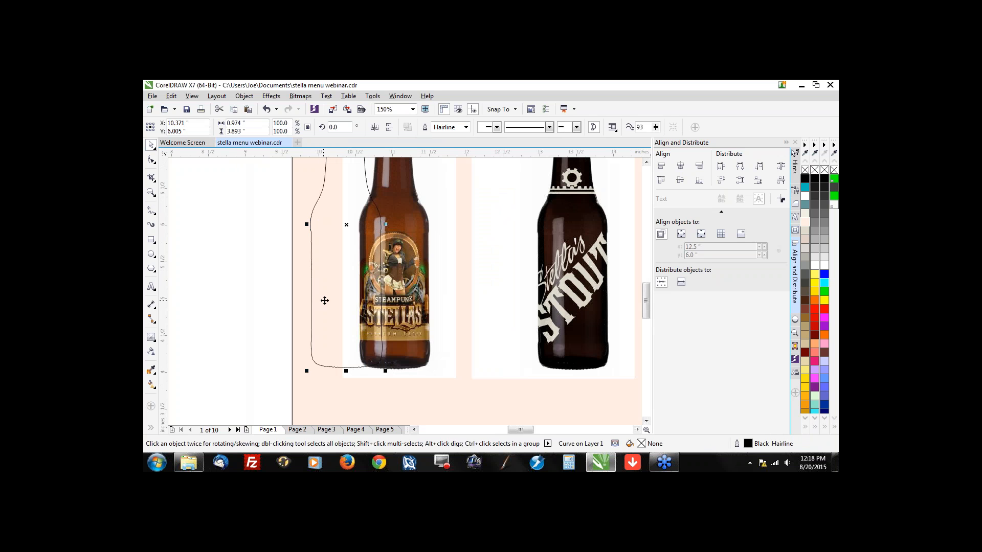
{"action": "left_click_drag", "start_coordinate": [333, 295], "coordinate": [385, 298]}
{"action": "scroll", "coordinate": [446, 362], "scroll_direction": "up", "scroll_amount": 2}
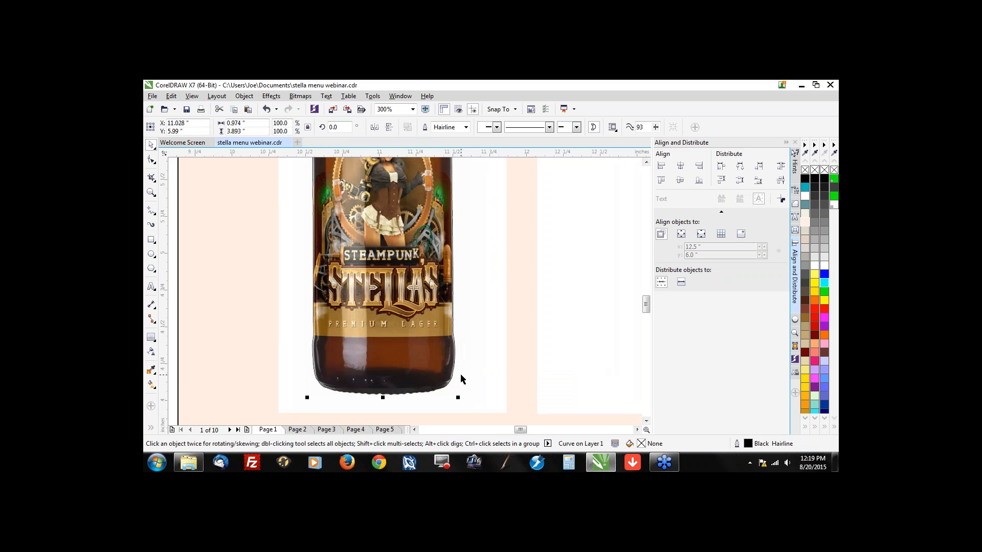
Step: Move the lager bottle bitmap aside and undo the move
{"action": "scroll", "coordinate": [460, 379], "scroll_direction": "down", "scroll_amount": 2}
{"action": "left_click", "coordinate": [476, 282]}
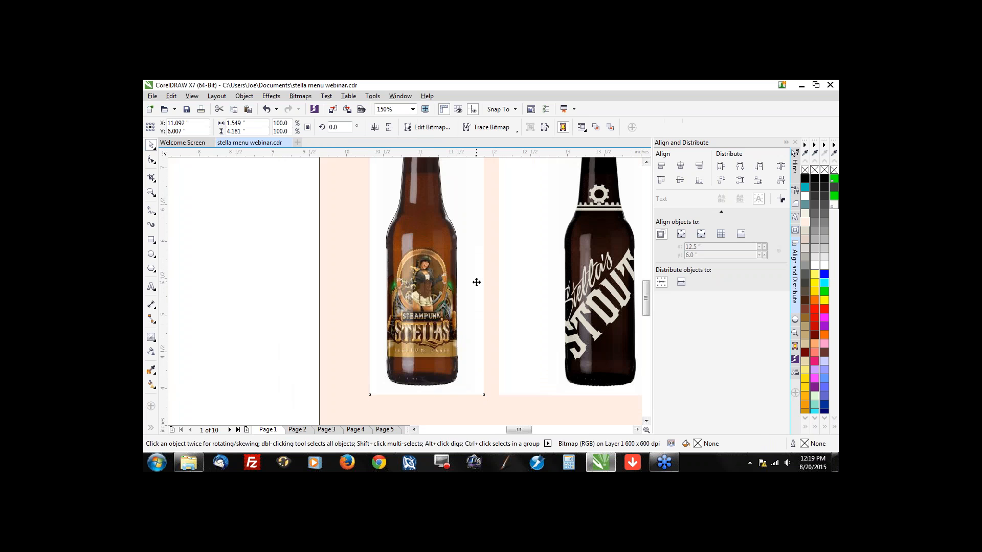
{"action": "left_click_drag", "start_coordinate": [477, 282], "coordinate": [324, 281]}
{"action": "key", "text": "ctrl+z"}
Step: PowerClip the lager bottle bitmap inside the bottle outline and move the clipped bottle to about X 10.608, Y 5.941 inches
{"action": "right_click", "coordinate": [469, 253]}
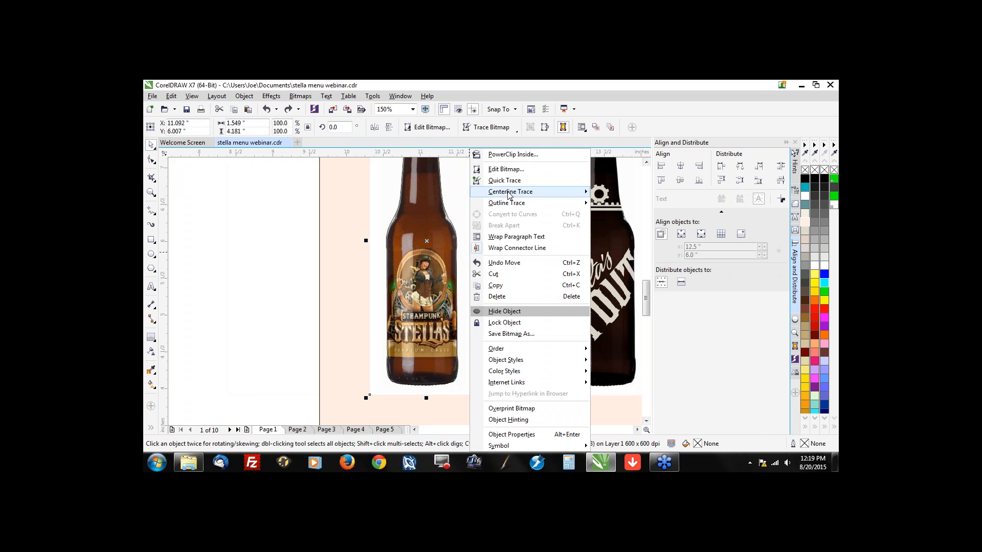
{"action": "left_click", "coordinate": [513, 155]}
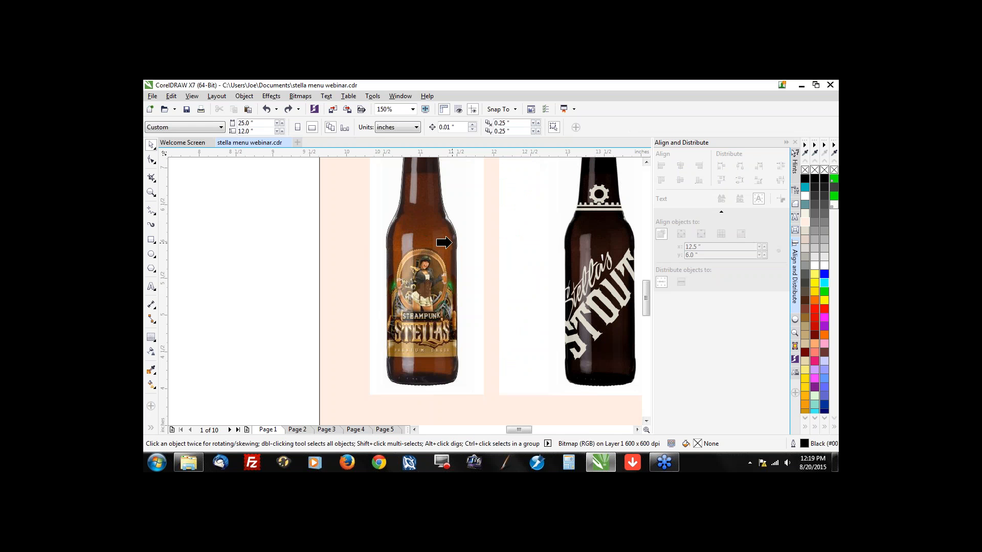
{"action": "left_click", "coordinate": [447, 231]}
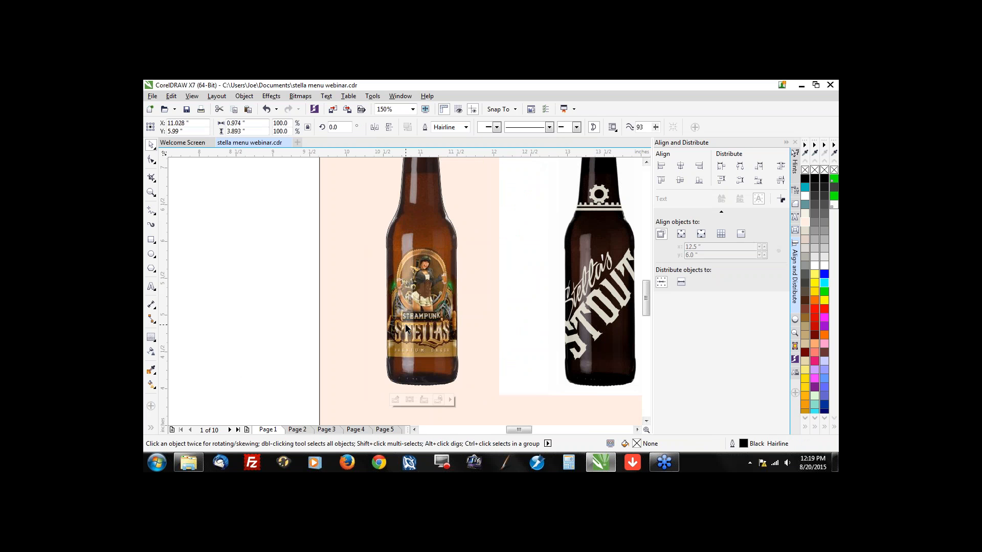
{"action": "left_click_drag", "start_coordinate": [406, 328], "coordinate": [385, 318]}
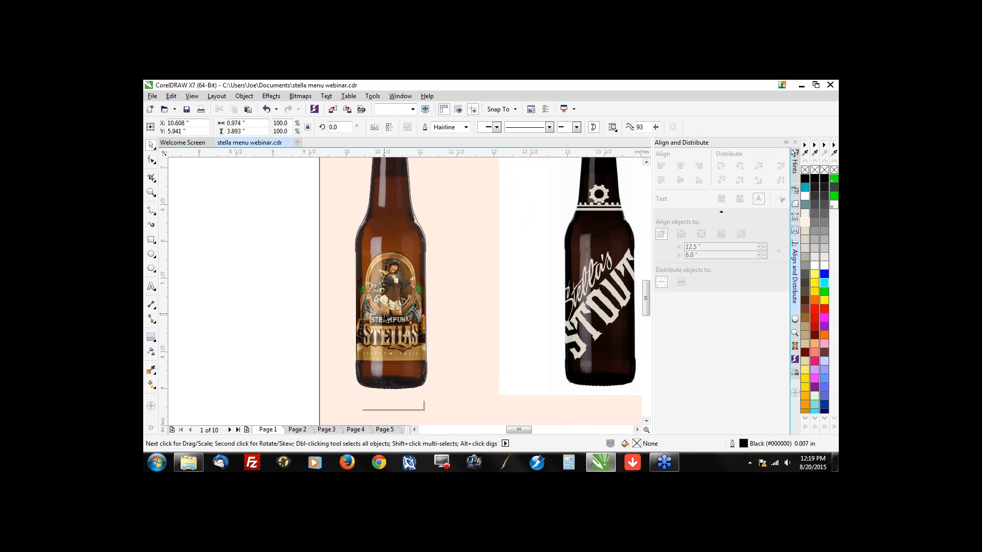
Step: Apply Chrome Yellow to the clipped lager bottle's outline and fill, and undo both colours
{"action": "scroll", "coordinate": [434, 204], "scroll_direction": "up", "scroll_amount": 4}
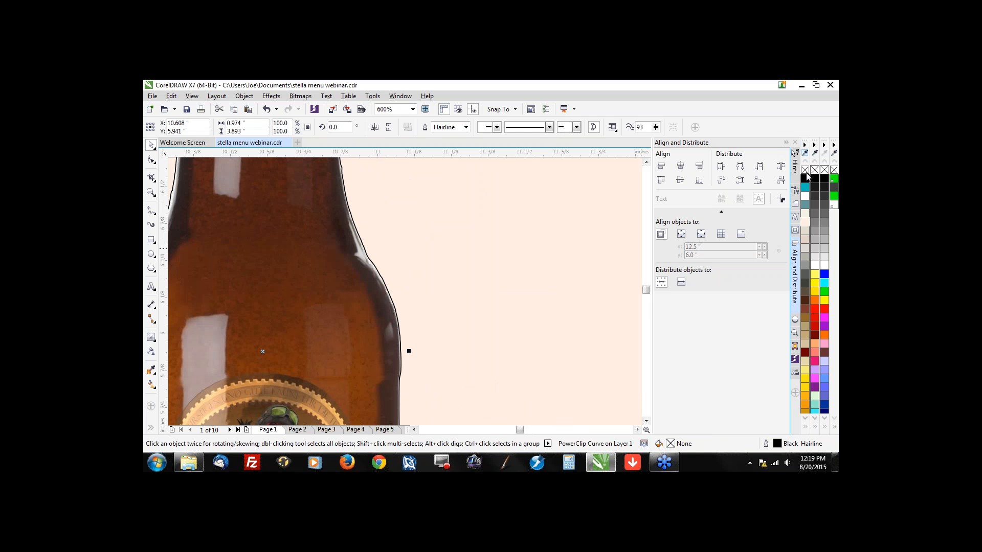
{"action": "right_click", "coordinate": [815, 295]}
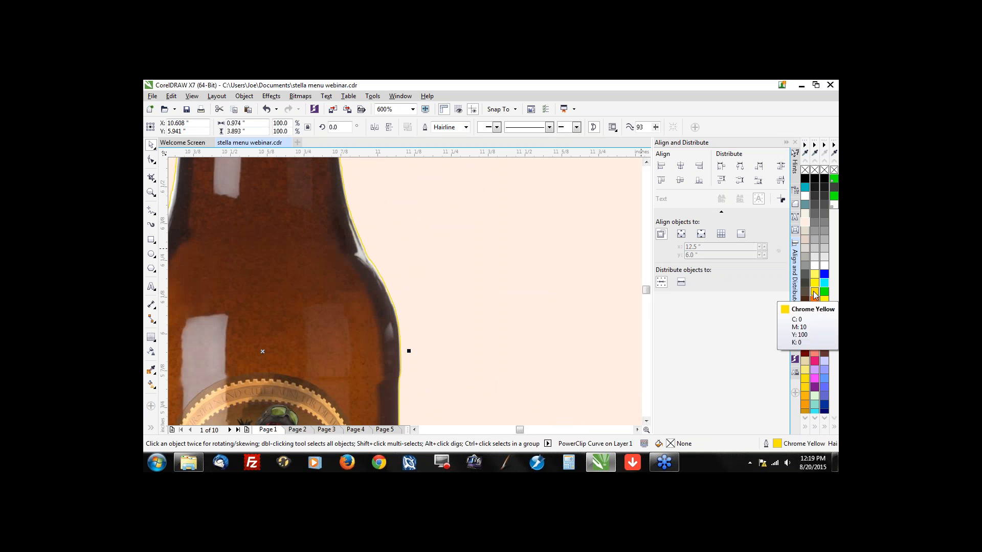
{"action": "left_click", "coordinate": [815, 295]}
{"action": "key", "text": "ctrl+z"}
{"action": "key", "text": "ctrl+z"}
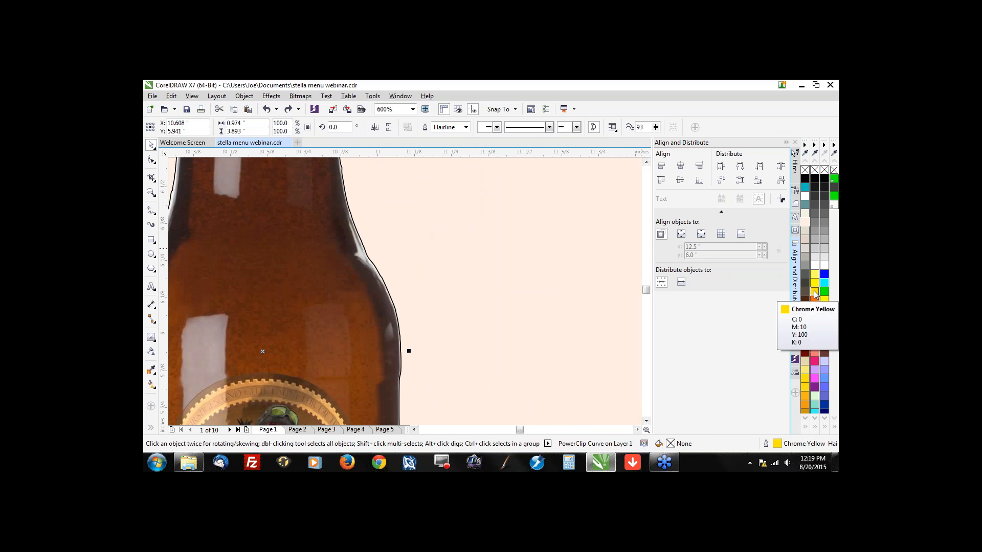
Step: Remove the clipped lager bottle's outline and move the bottle to about X 11.011, Y 6.08 inches
{"action": "right_click", "coordinate": [814, 173]}
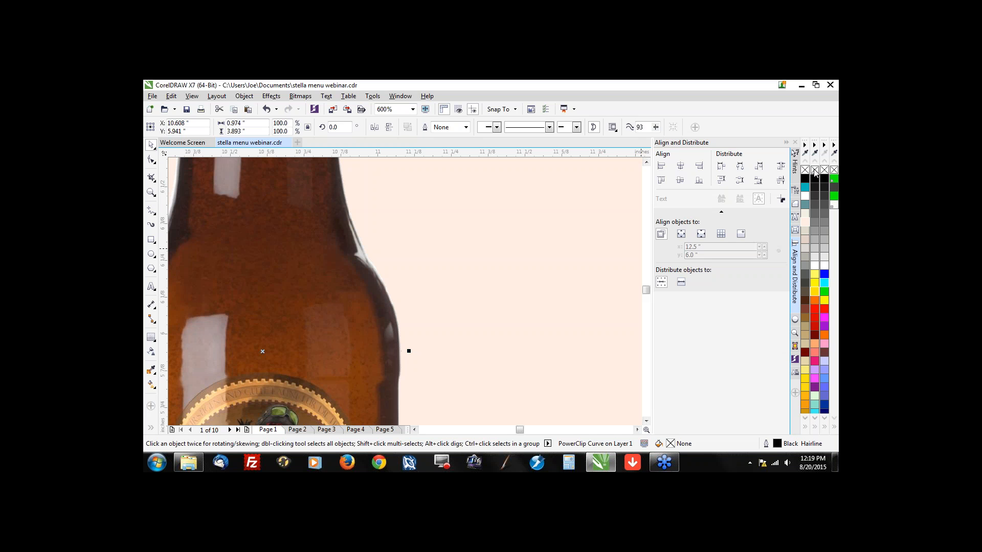
{"action": "scroll", "coordinate": [428, 325], "scroll_direction": "down", "scroll_amount": 1}
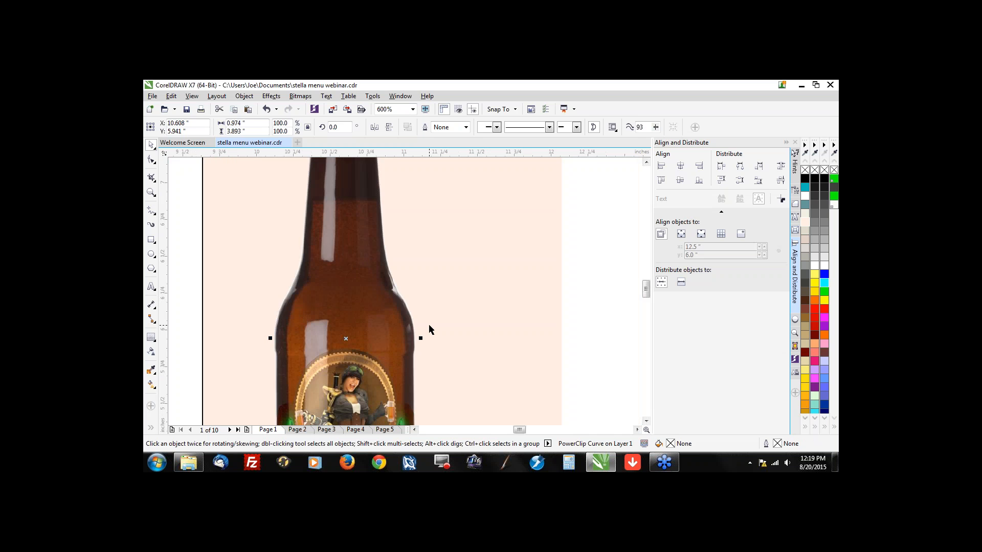
{"action": "scroll", "coordinate": [334, 260], "scroll_direction": "down", "scroll_amount": 1}
{"action": "left_click", "coordinate": [280, 297]}
{"action": "left_click_drag", "start_coordinate": [326, 303], "coordinate": [355, 292]}
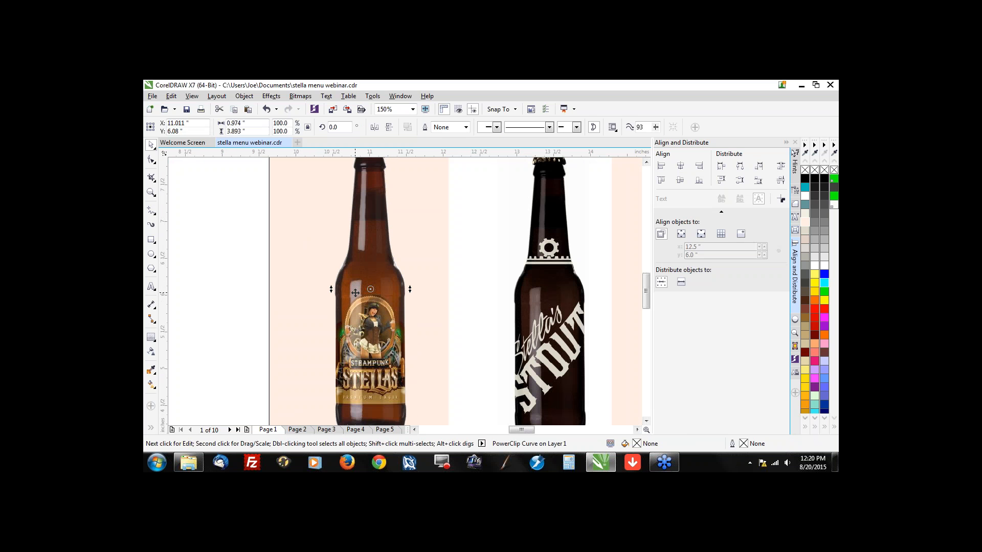
Step: Rotate and skew the clipped lager bottle freehand, undoing each transformation
{"action": "scroll", "coordinate": [359, 277], "scroll_direction": "down", "scroll_amount": 1}
{"action": "left_click_drag", "start_coordinate": [386, 208], "coordinate": [405, 248]}
{"action": "key", "text": "ctrl+z"}
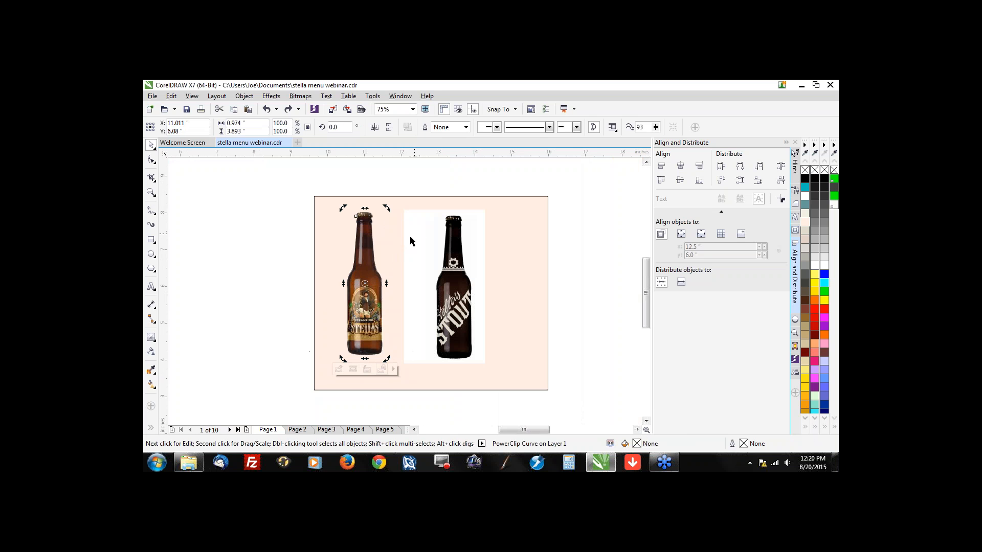
{"action": "left_click_drag", "start_coordinate": [386, 283], "coordinate": [387, 271]}
{"action": "key", "text": "ctrl+z"}
{"action": "scroll", "coordinate": [364, 321], "scroll_direction": "up", "scroll_amount": 1}
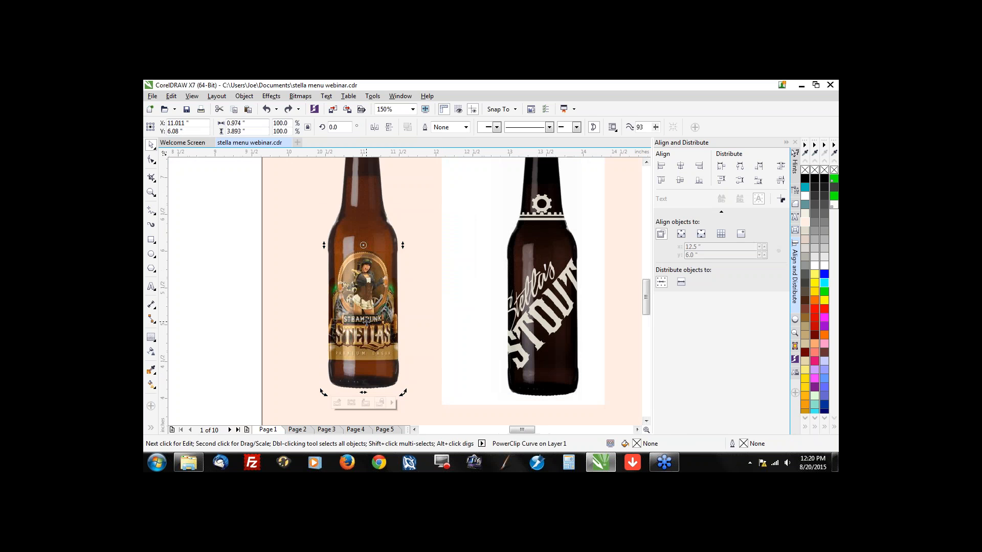
Step: Open the clipped lager bottle's PowerClip contents and draw a rectangle about 1.368 by 1.132 inches between the two bottles
{"action": "left_click", "coordinate": [364, 315]}
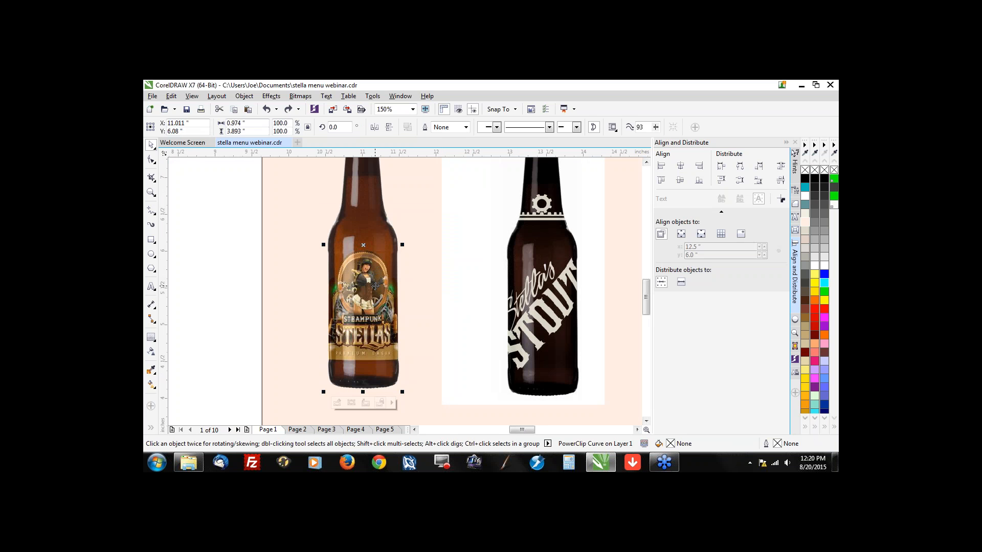
{"action": "left_click", "coordinate": [371, 263], "text": "ctrl"}
{"action": "scroll", "coordinate": [418, 280], "scroll_direction": "down", "scroll_amount": 1}
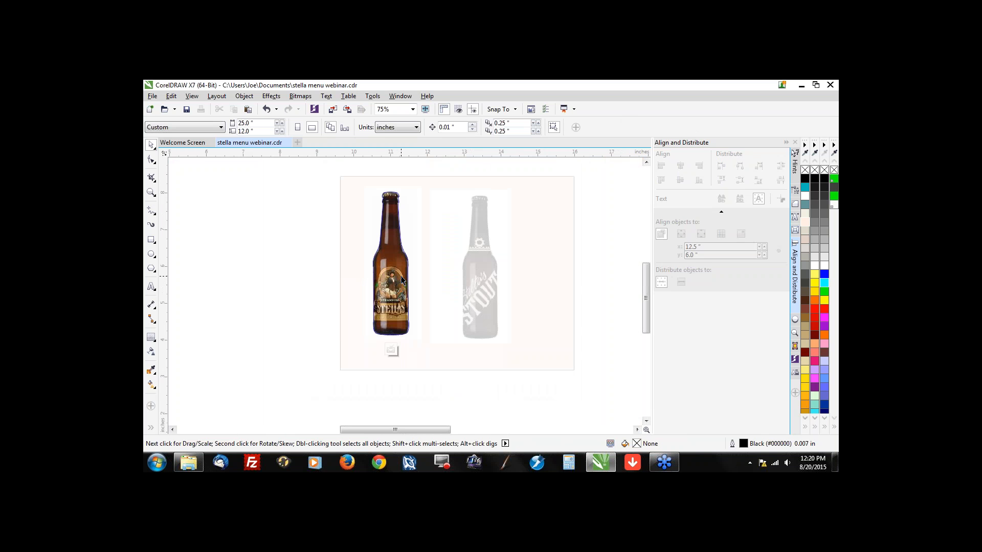
{"action": "scroll", "coordinate": [402, 280], "scroll_direction": "up", "scroll_amount": 1}
{"action": "left_click", "coordinate": [151, 240]}
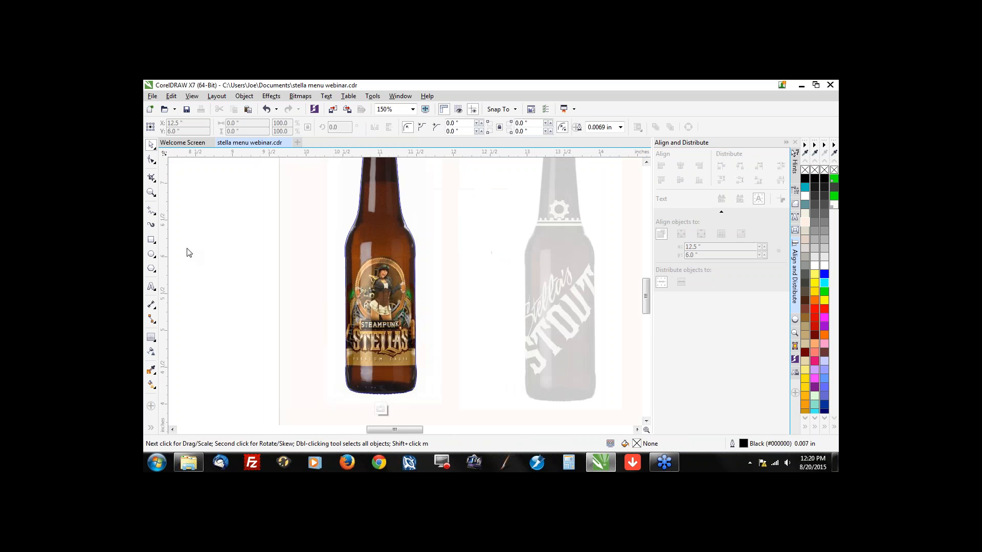
{"action": "mouse_move", "coordinate": [462, 199]}
{"action": "left_mouse_down"}
{"action": "mouse_move", "coordinate": [477, 224]}
{"action": "mouse_move", "coordinate": [563, 283]}
{"action": "left_mouse_up"}
{"action": "left_click", "coordinate": [151, 145]}
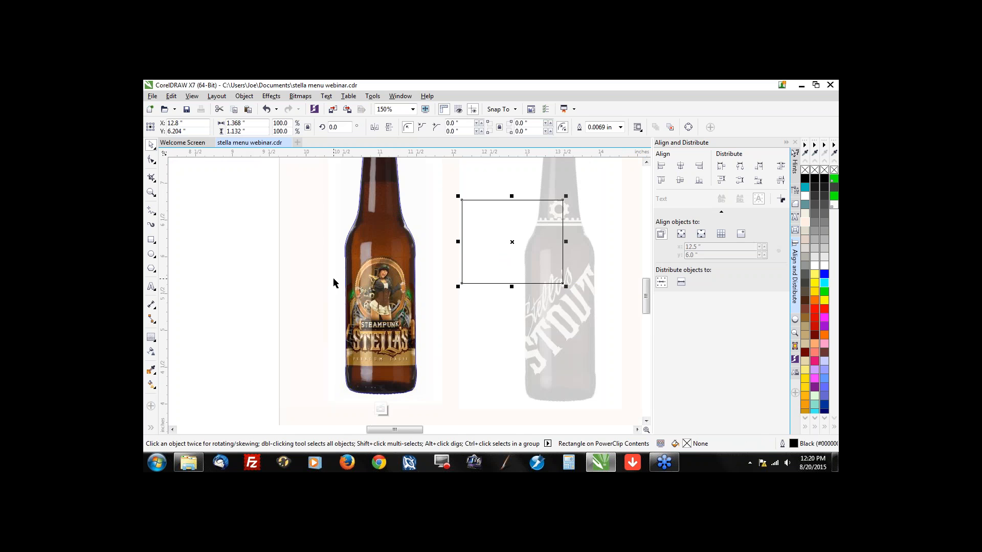
Step: Move the lager bitmap left out of its bottle outline to about X 9.228, Y 5.986 inches, and undo the move
{"action": "left_click", "coordinate": [333, 277]}
{"action": "left_click_drag", "start_coordinate": [325, 279], "coordinate": [197, 287]}
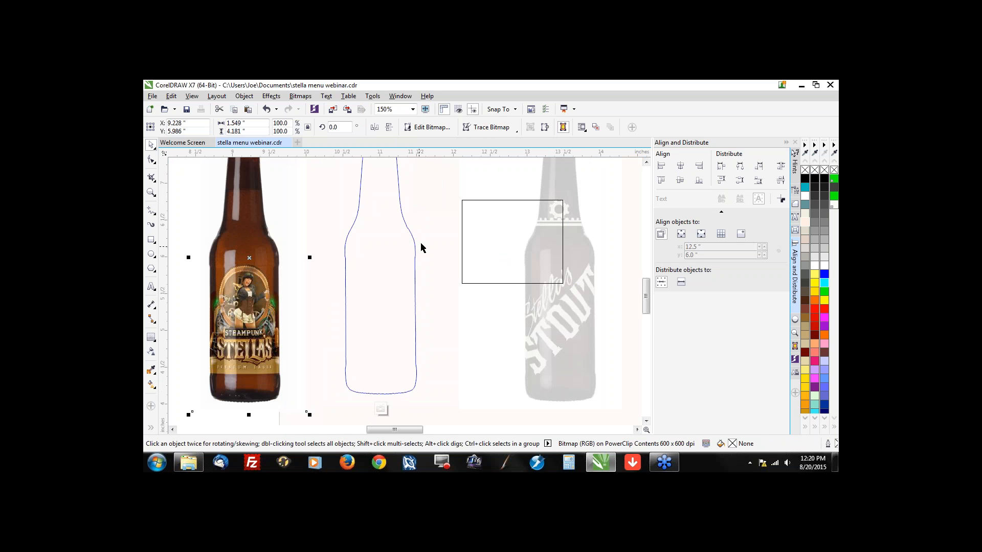
{"action": "left_click", "coordinate": [488, 262]}
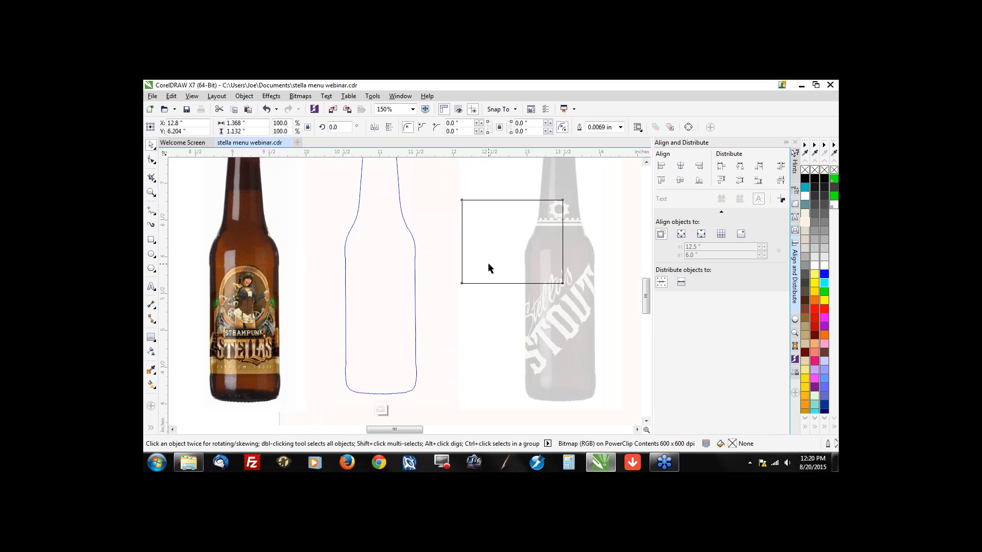
Step: Fill the rectangle in the PowerClip contents with Orange and finish editing the PowerClip
{"action": "left_click", "coordinate": [513, 282]}
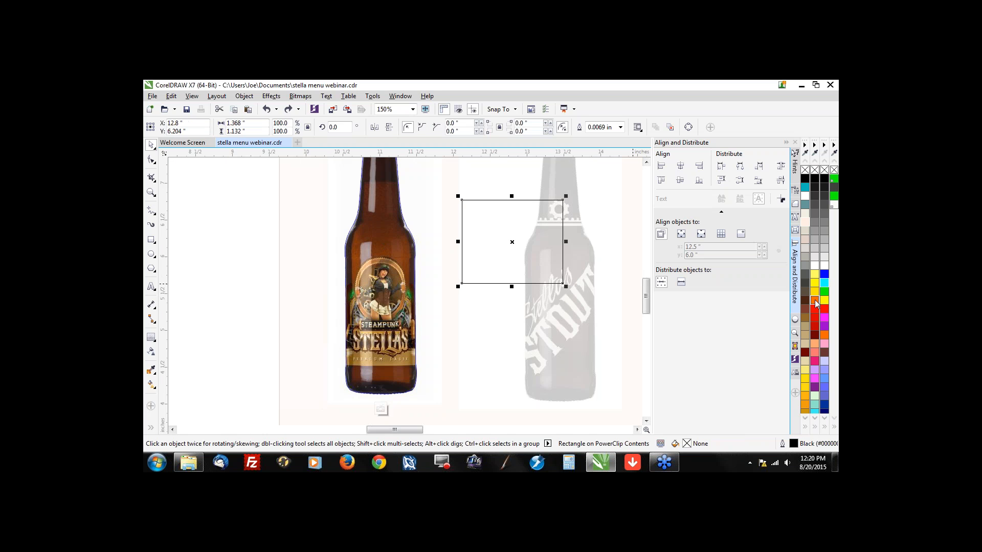
{"action": "left_click", "coordinate": [815, 300]}
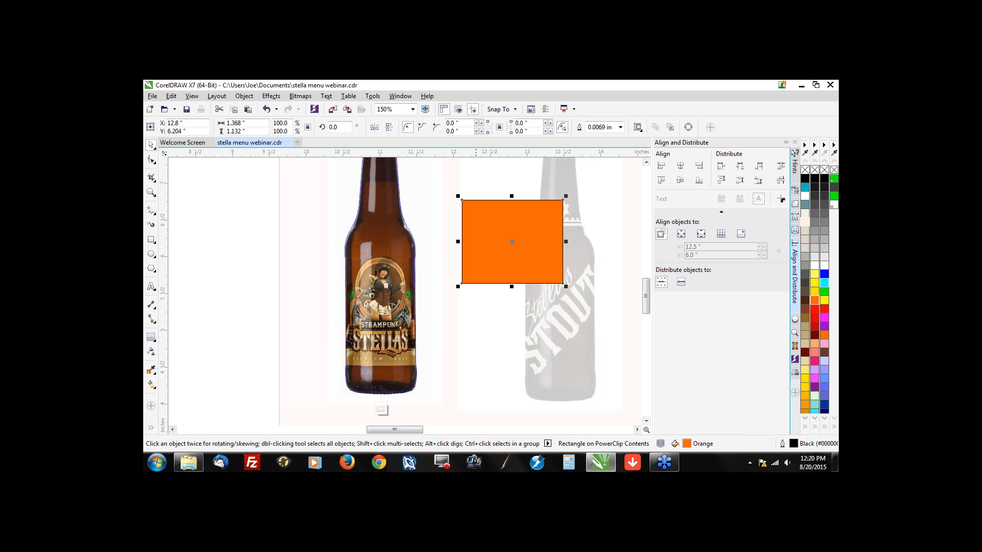
{"action": "left_click", "coordinate": [381, 408]}
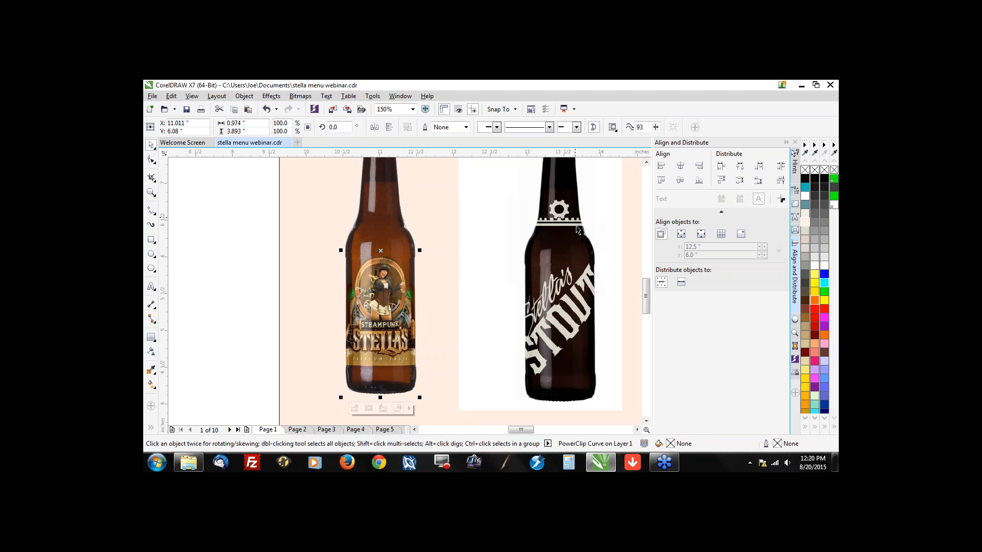
Step: Reopen the PowerClip contents, move the orange rectangle partly over the lager bottle to about X 11.696, Y 5.641 inches, and finish editing
{"action": "left_click", "coordinate": [374, 309], "text": "ctrl"}
{"action": "left_click_drag", "start_coordinate": [513, 251], "coordinate": [431, 292]}
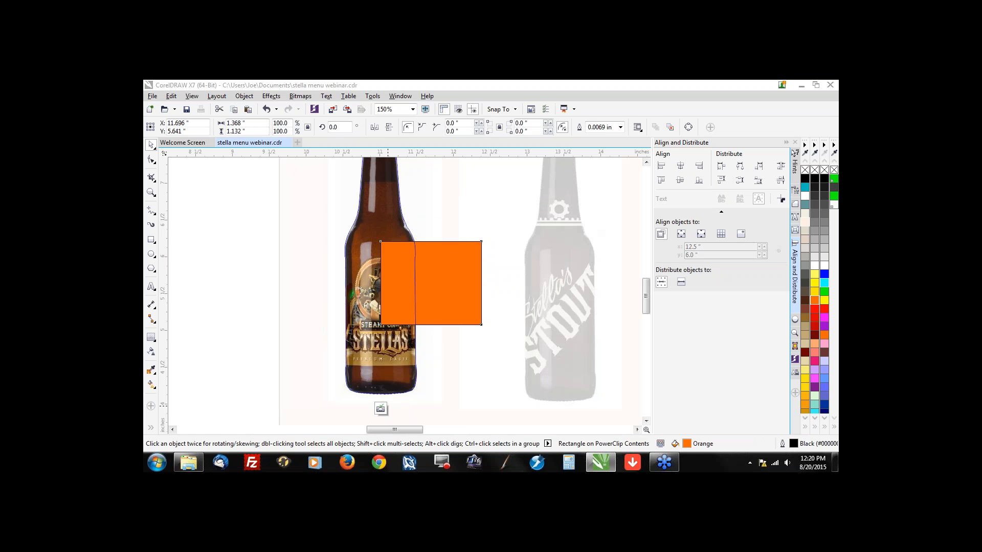
{"action": "left_click", "coordinate": [380, 409]}
Step: Return to editing the PowerClip contents, move the orange rectangle off the lager bottle, and delete it
{"action": "key", "text": "ctrl+z"}
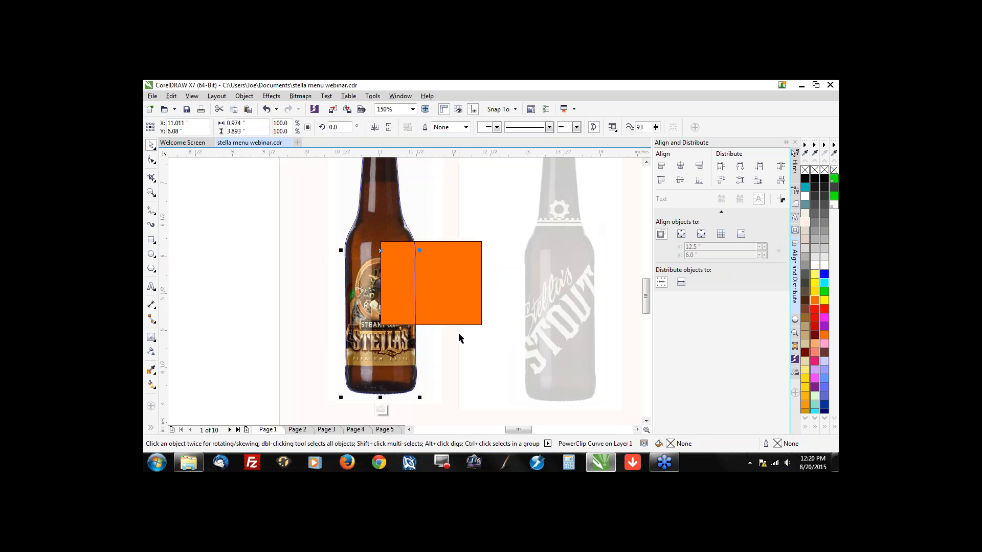
{"action": "left_click", "coordinate": [459, 289]}
{"action": "left_click_drag", "start_coordinate": [459, 289], "coordinate": [593, 283]}
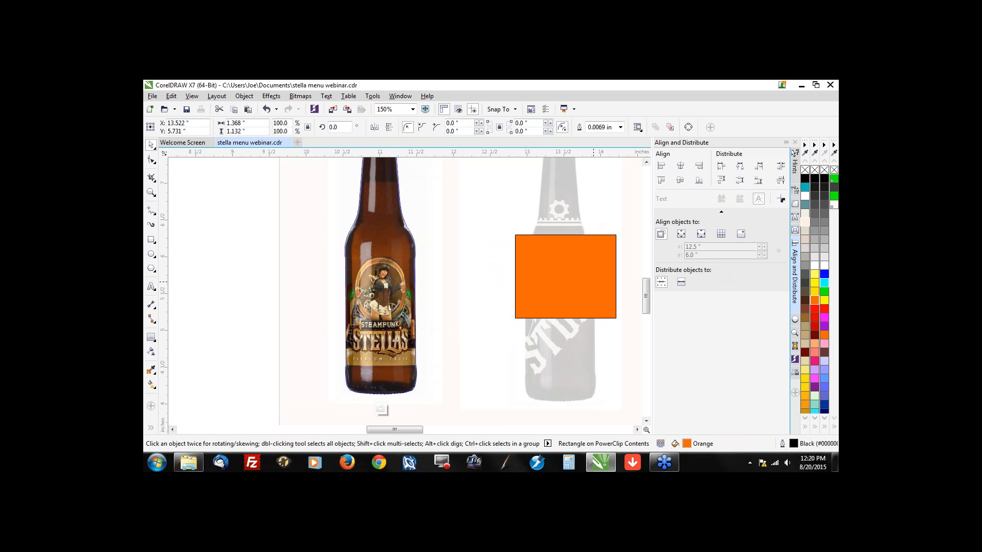
{"action": "key", "text": "Delete"}
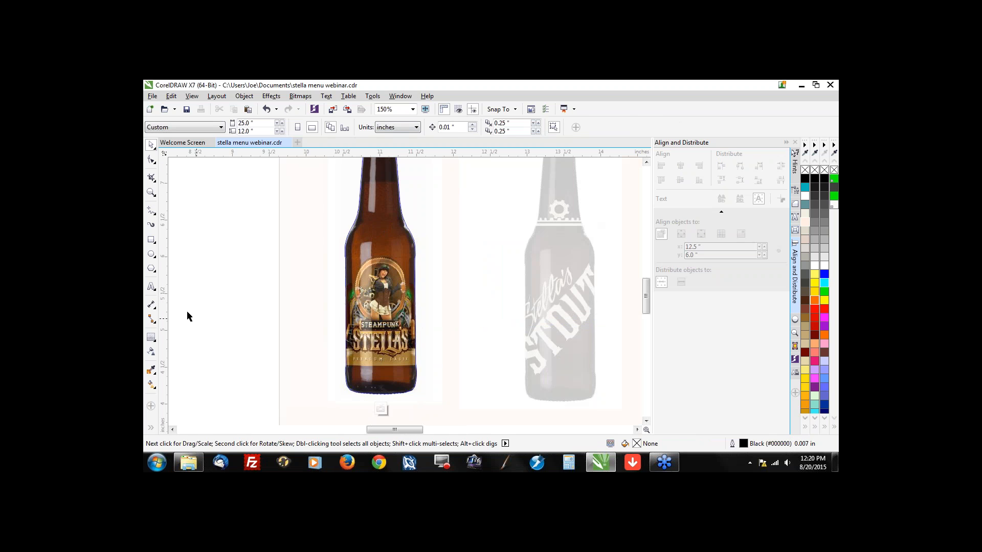
Step: Shade the clipped lager bottle's lower part with a black rectangle about 2.194 by 1.813 inches, faded upward by a fountain transparency
{"action": "left_click", "coordinate": [151, 241]}
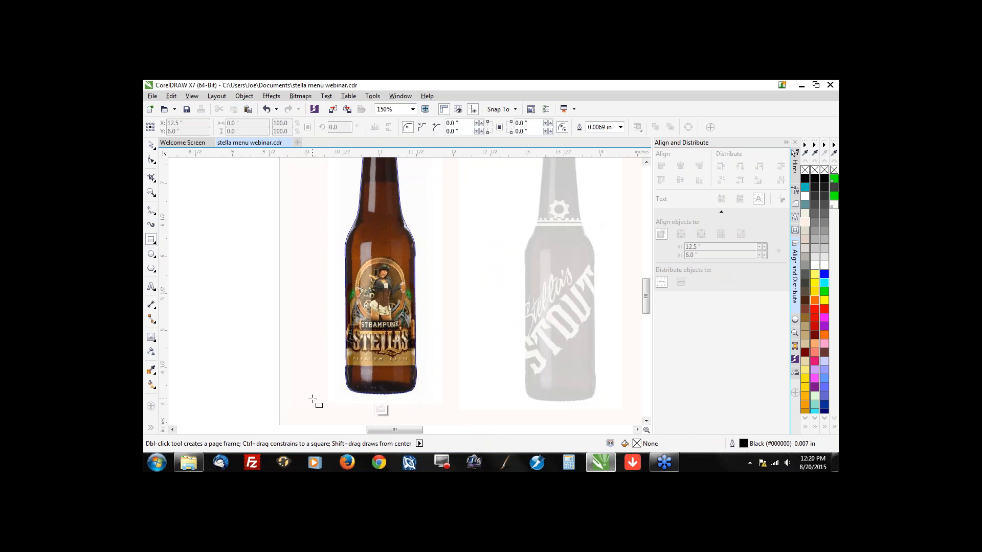
{"action": "left_click_drag", "start_coordinate": [313, 399], "coordinate": [474, 265]}
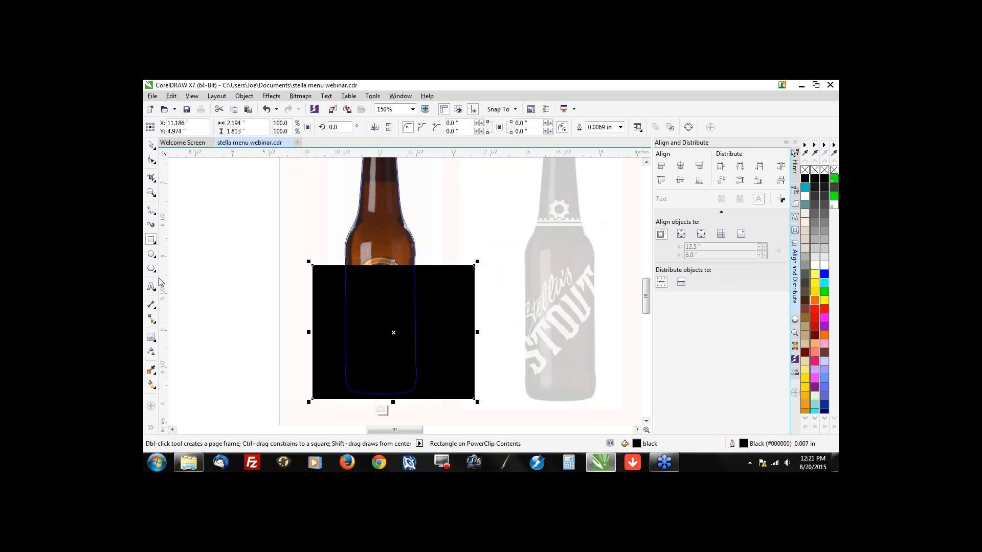
{"action": "left_click", "coordinate": [152, 351]}
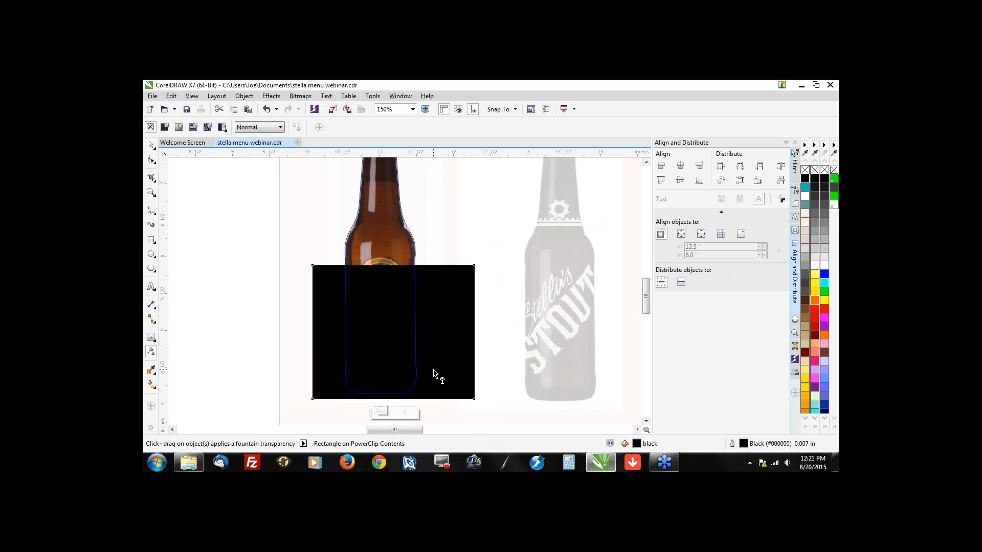
{"action": "left_click_drag", "start_coordinate": [432, 369], "coordinate": [432, 276]}
{"action": "left_click_drag", "start_coordinate": [433, 369], "coordinate": [433, 384]}
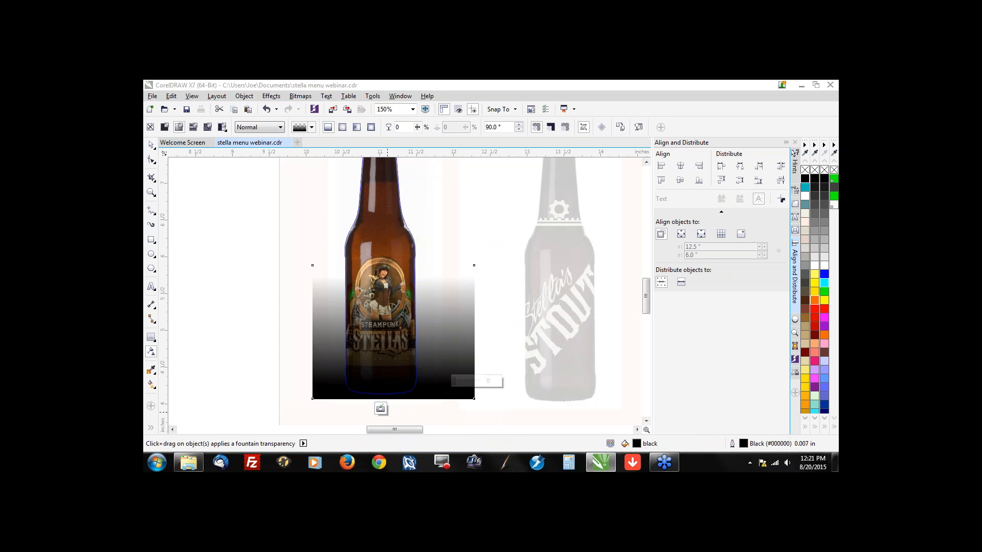
{"action": "left_click", "coordinate": [380, 408]}
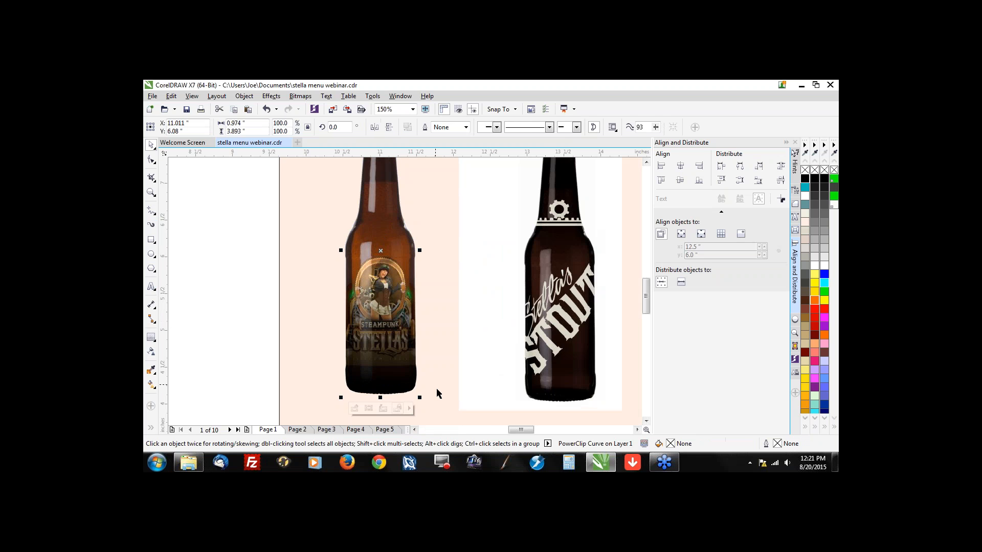
Step: Delete the faded black rectangle from the lager bottle's PowerClip contents and finish editing
{"action": "left_click", "coordinate": [354, 408]}
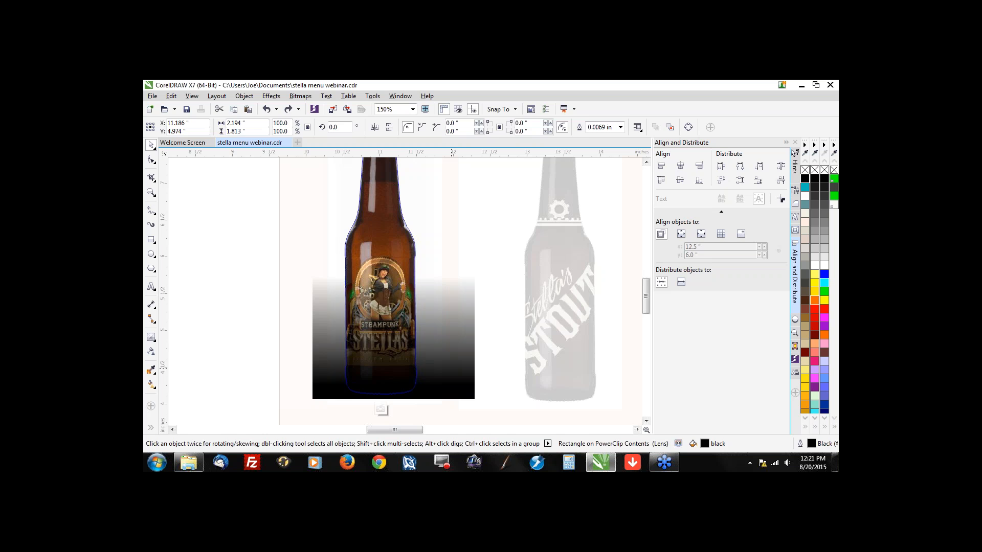
{"action": "key", "text": "Delete"}
{"action": "left_click", "coordinate": [381, 409]}
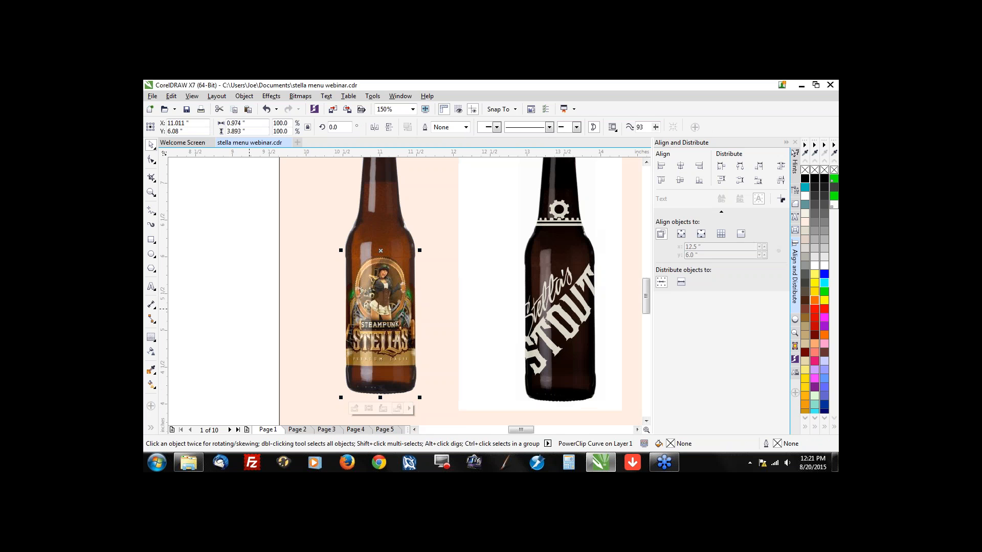
{"action": "left_click", "coordinate": [425, 310]}
Step: Move the clipped lager bottle to about X 10.851, Y 5.892 inches and the stout bitmap to about X 13.563, Y 6.139 inches
{"action": "scroll", "coordinate": [426, 310], "scroll_direction": "down", "scroll_amount": 1}
{"action": "scroll", "coordinate": [402, 319], "scroll_direction": "up", "scroll_amount": 1}
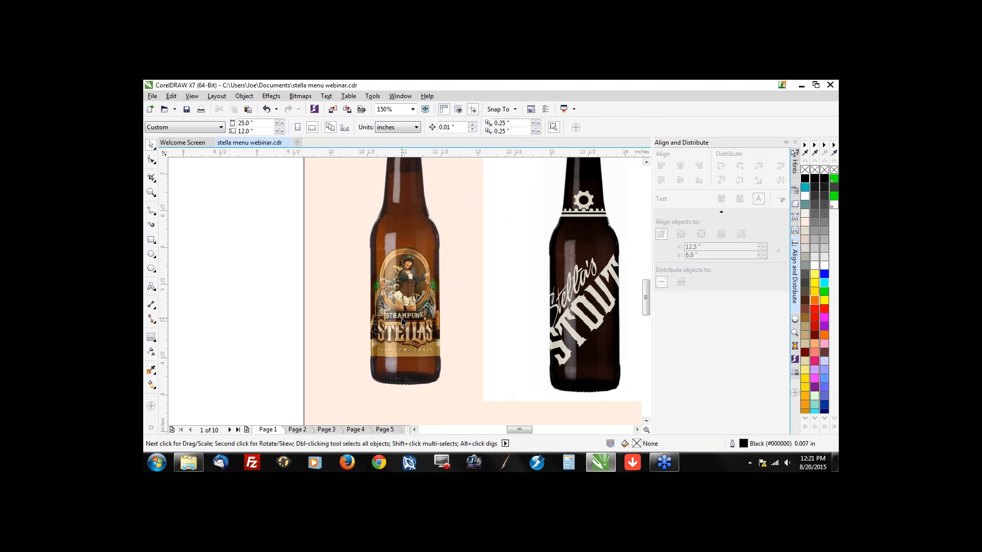
{"action": "left_click_drag", "start_coordinate": [389, 337], "coordinate": [376, 351]}
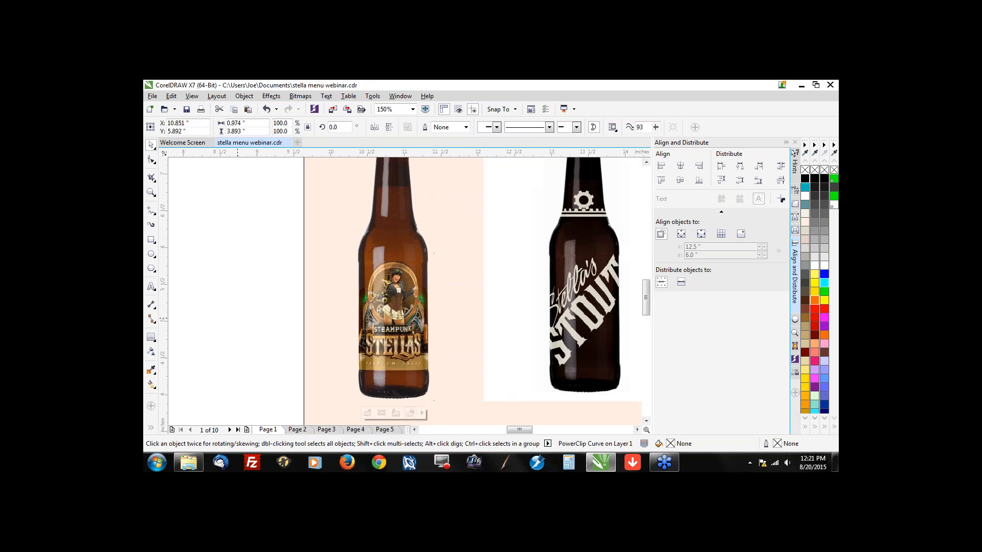
{"action": "left_click", "coordinate": [238, 321]}
{"action": "scroll", "coordinate": [236, 316], "scroll_direction": "down", "scroll_amount": 2}
{"action": "scroll", "coordinate": [425, 292], "scroll_direction": "up", "scroll_amount": 2}
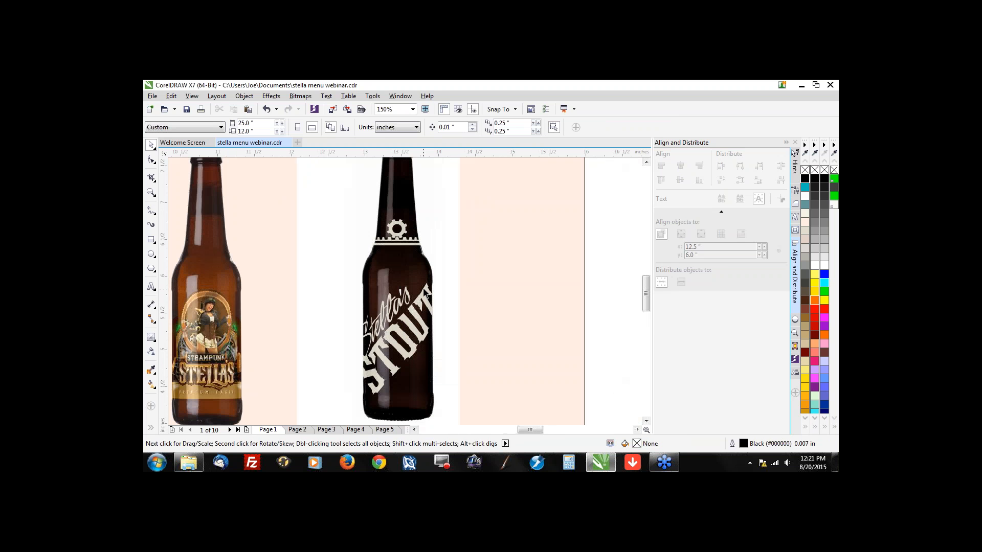
{"action": "left_click_drag", "start_coordinate": [424, 294], "coordinate": [453, 282]}
{"action": "scroll", "coordinate": [423, 292], "scroll_direction": "down", "scroll_amount": 1}
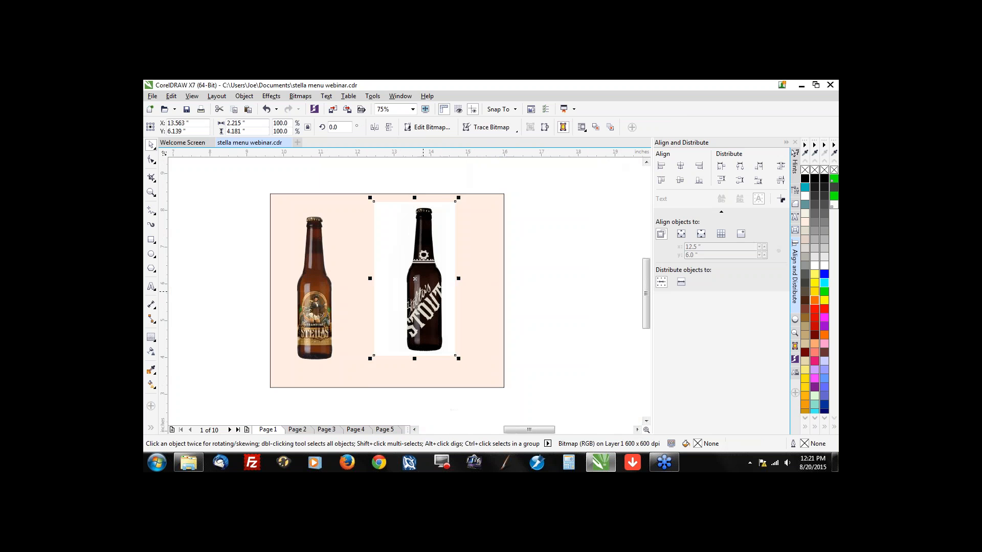
Step: Extract the contents of the lager bottle's PowerClip and move the extracted bitmap off the page to the left
{"action": "left_click", "coordinate": [316, 288]}
{"action": "right_click", "coordinate": [320, 287]}
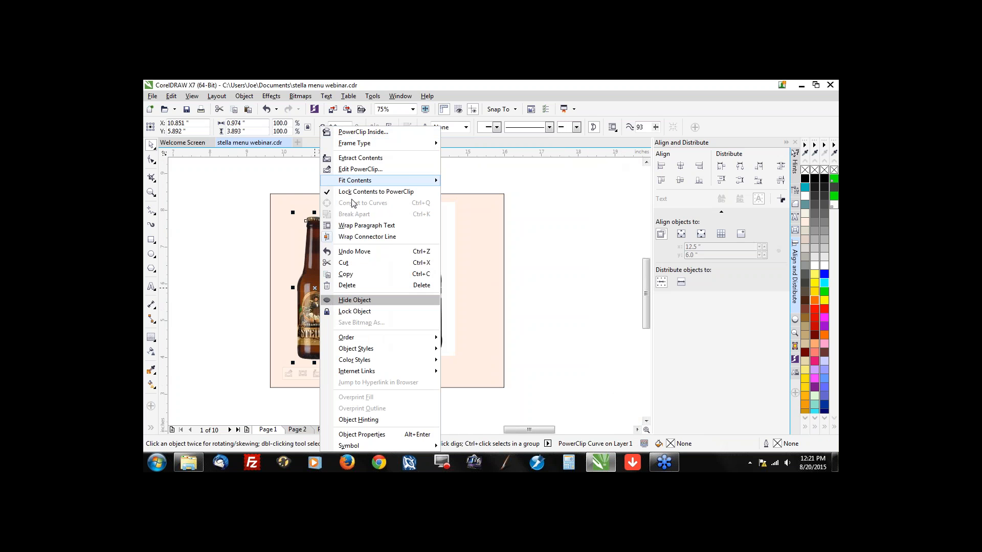
{"action": "left_click", "coordinate": [397, 163]}
{"action": "left_click_drag", "start_coordinate": [315, 279], "coordinate": [225, 280]}
Step: Move the empty PowerClip bottle frame right of the page to about X 17.768, Y 6.059 inches and fill it black
{"action": "left_click_drag", "start_coordinate": [317, 286], "coordinate": [569, 280]}
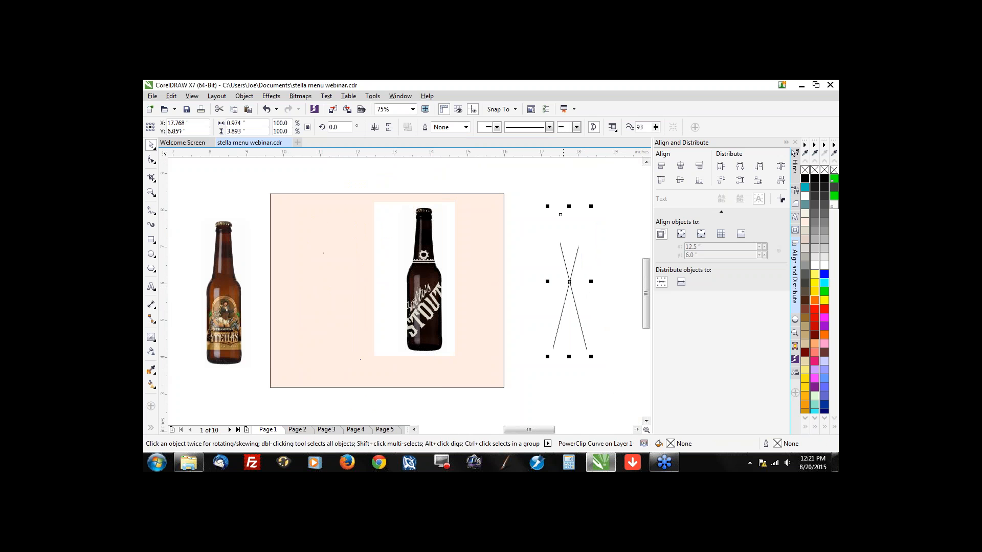
{"action": "left_click", "coordinate": [809, 180]}
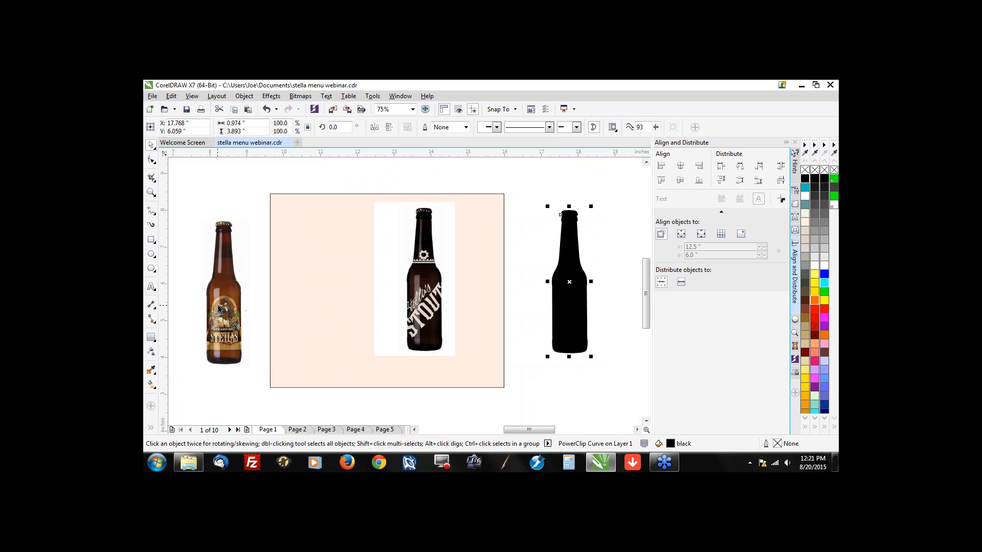
Step: Move the extracted lager bitmap back onto the page beside the stout bottle, at about X 11.062, Y 5.902 inches
{"action": "left_click_drag", "start_coordinate": [219, 308], "coordinate": [319, 300]}
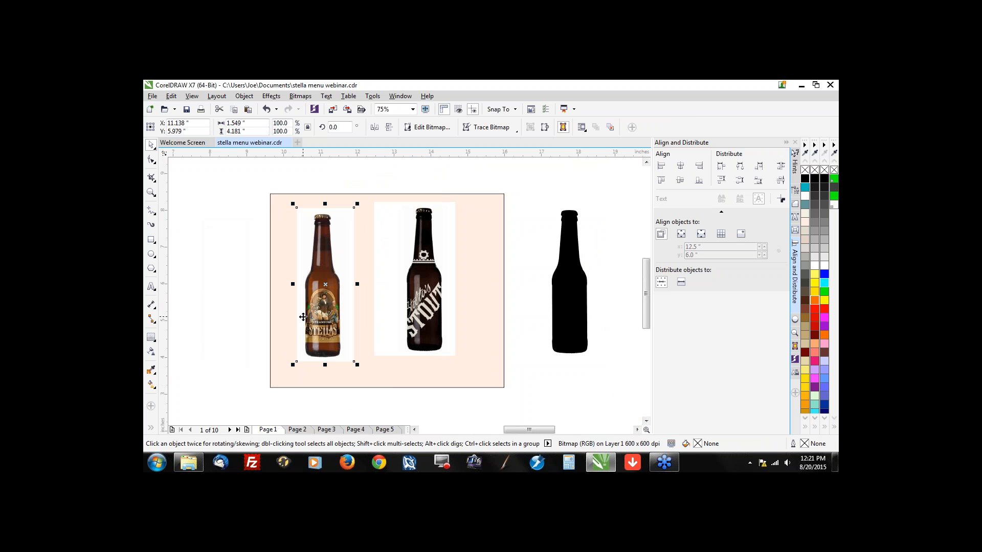
{"action": "scroll", "coordinate": [303, 317], "scroll_direction": "up", "scroll_amount": 2}
{"action": "left_click_drag", "start_coordinate": [385, 287], "coordinate": [380, 292]}
{"action": "scroll", "coordinate": [379, 292], "scroll_direction": "down", "scroll_amount": 2}
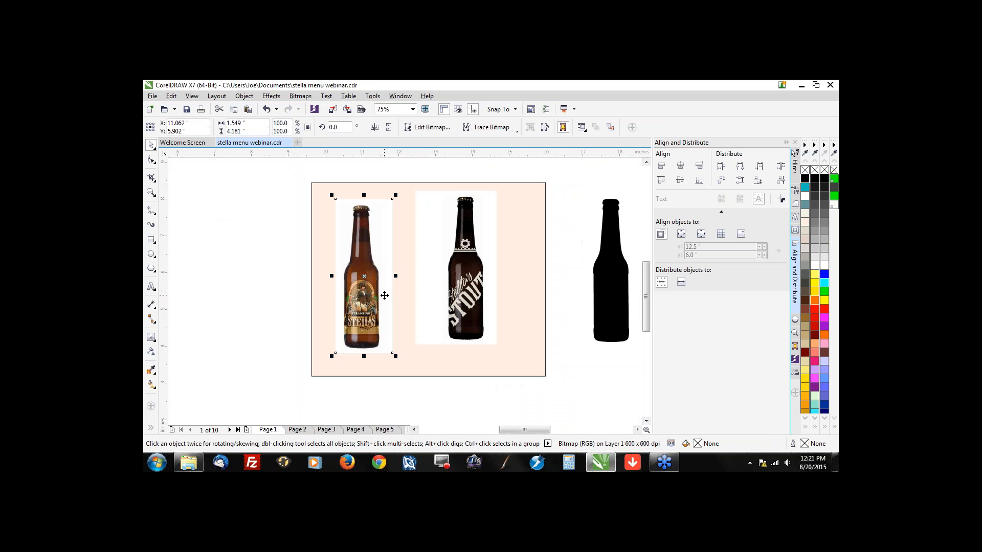
Step: Open the lager bottle bitmap for editing in Corel PHOTO-PAINT and bring it into the Cutout Lab
{"action": "left_click", "coordinate": [428, 128]}
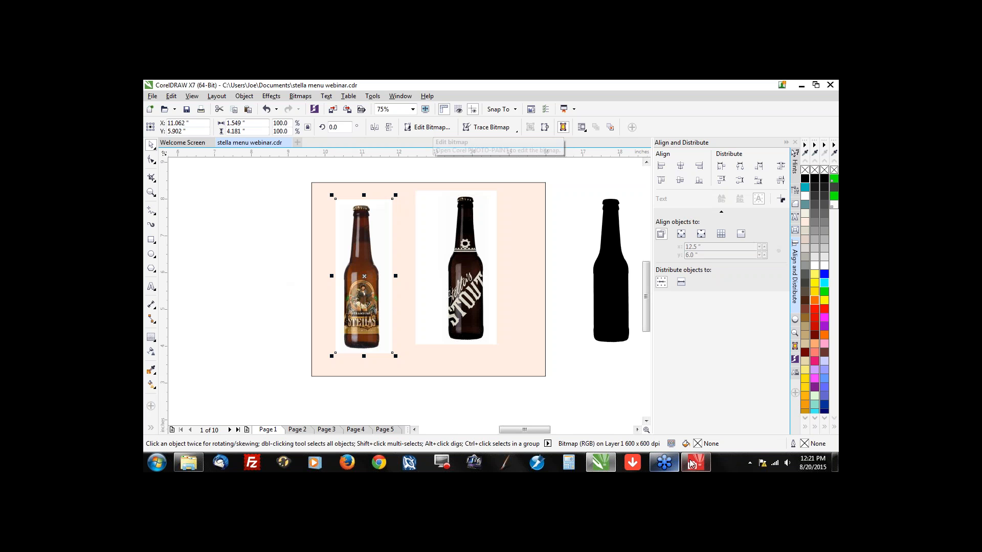
{"action": "mouse_move", "coordinate": [696, 466]}
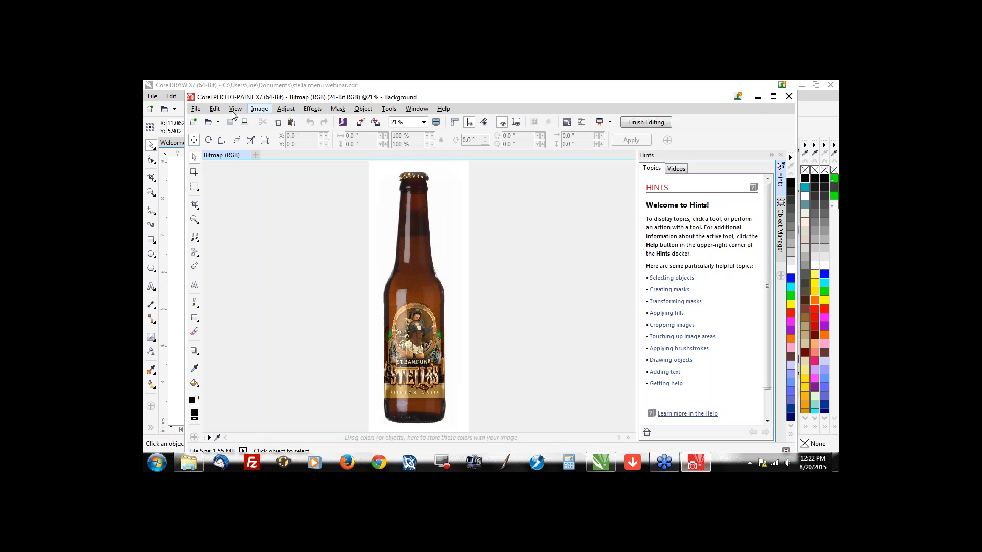
{"action": "left_click", "coordinate": [234, 109]}
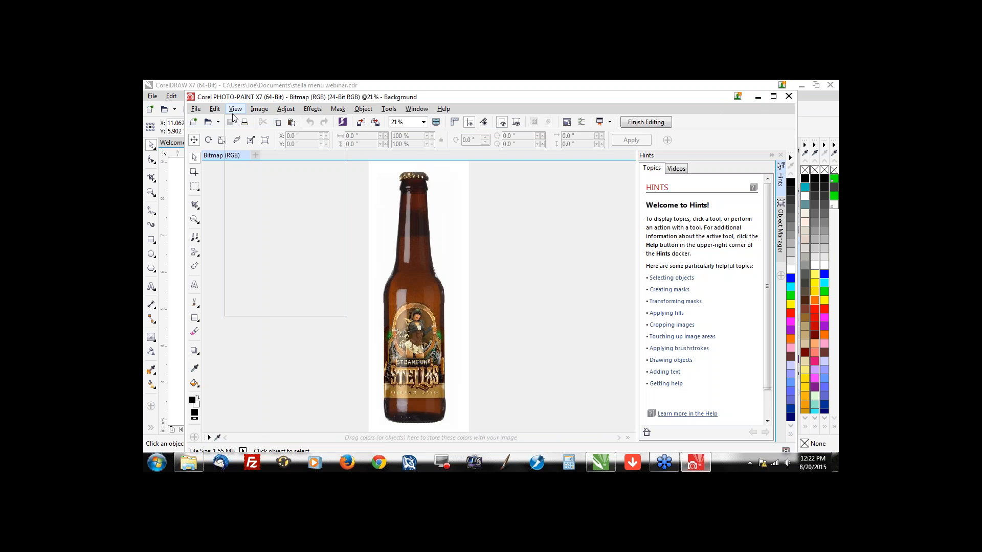
{"action": "mouse_move", "coordinate": [259, 108]}
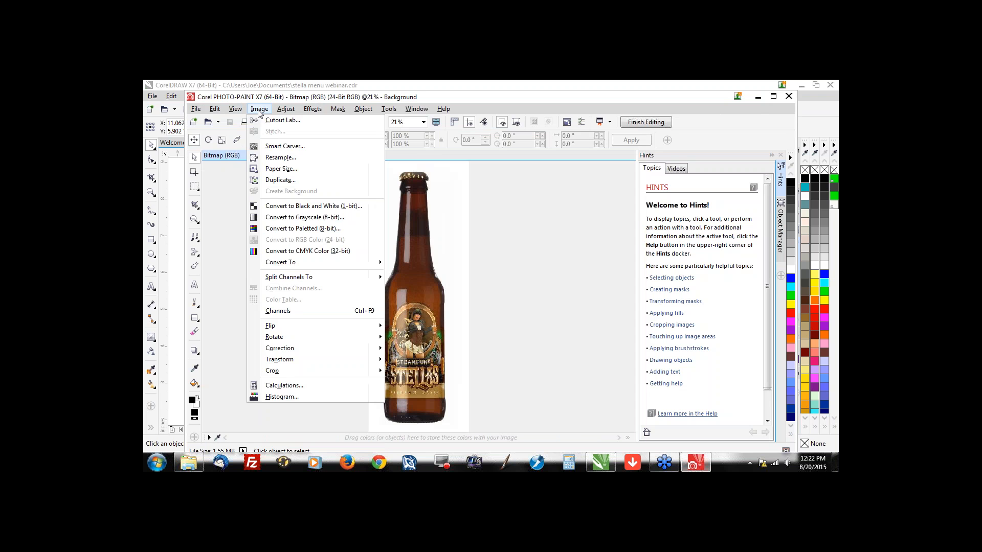
{"action": "left_click", "coordinate": [283, 122]}
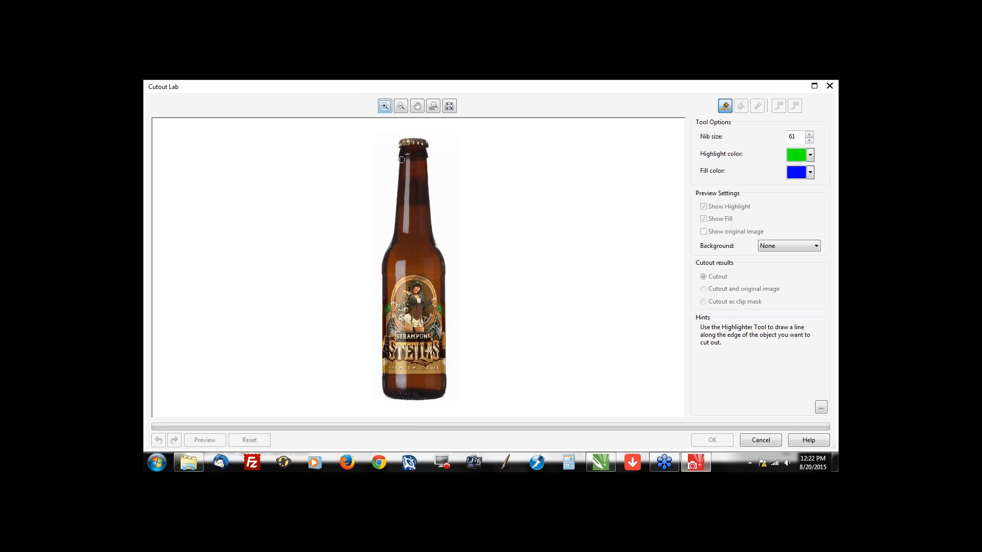
{"action": "left_click", "coordinate": [420, 130]}
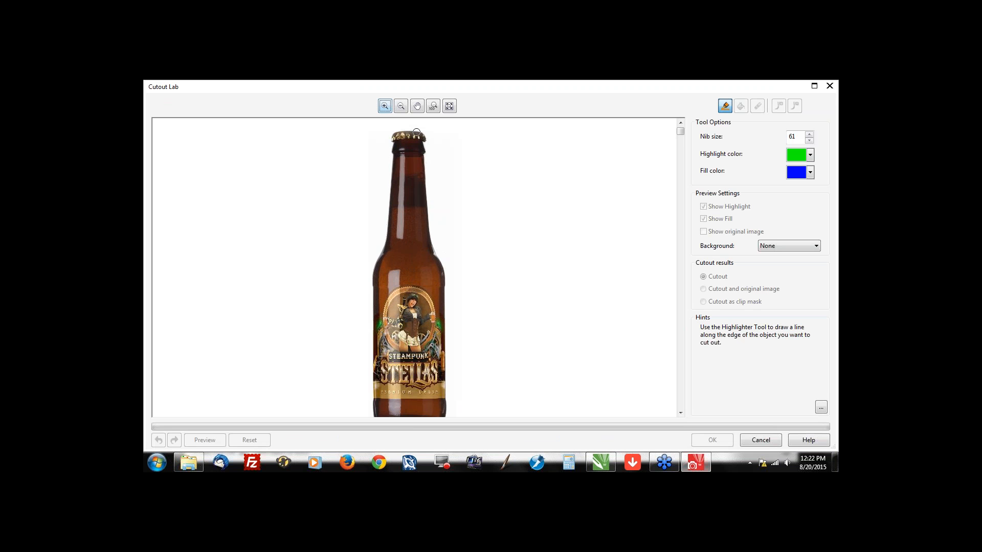
Step: Set the highlighter nib size to 91 and trace the bottle's right edge from the cap down past the shoulder
{"action": "left_click", "coordinate": [404, 124]}
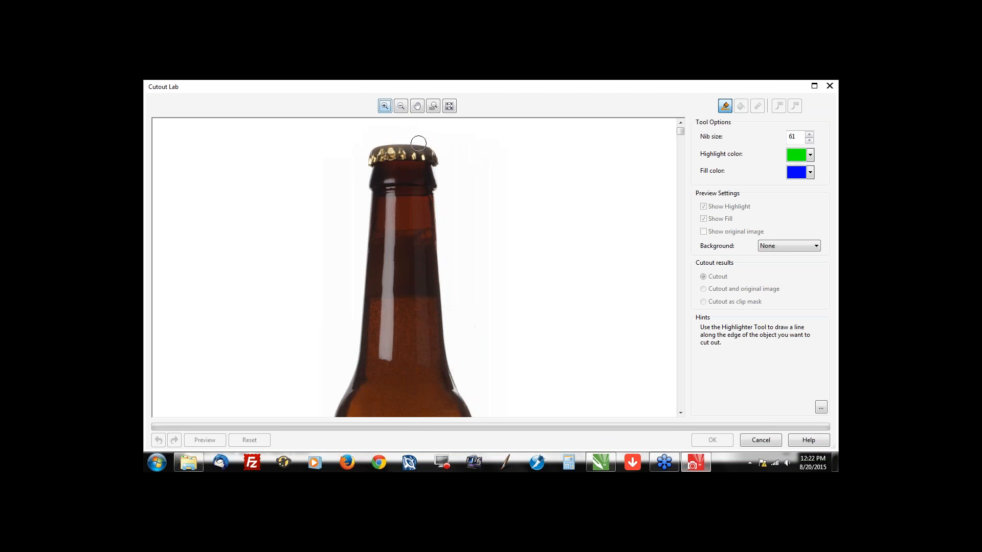
{"action": "left_click", "coordinate": [725, 106]}
{"action": "left_click", "coordinate": [808, 140]}
{"action": "type", "text": "5"}
{"action": "left_click", "coordinate": [808, 141]}
{"action": "left_click", "coordinate": [808, 134]}
{"action": "left_click", "coordinate": [809, 134]}
{"action": "scroll", "coordinate": [476, 205], "scroll_direction": "down", "scroll_amount": 1}
{"action": "mouse_move", "coordinate": [407, 135]}
{"action": "left_mouse_down"}
{"action": "mouse_move", "coordinate": [430, 134]}
{"action": "mouse_move", "coordinate": [435, 256]}
{"action": "mouse_move", "coordinate": [455, 349]}
{"action": "left_mouse_up"}
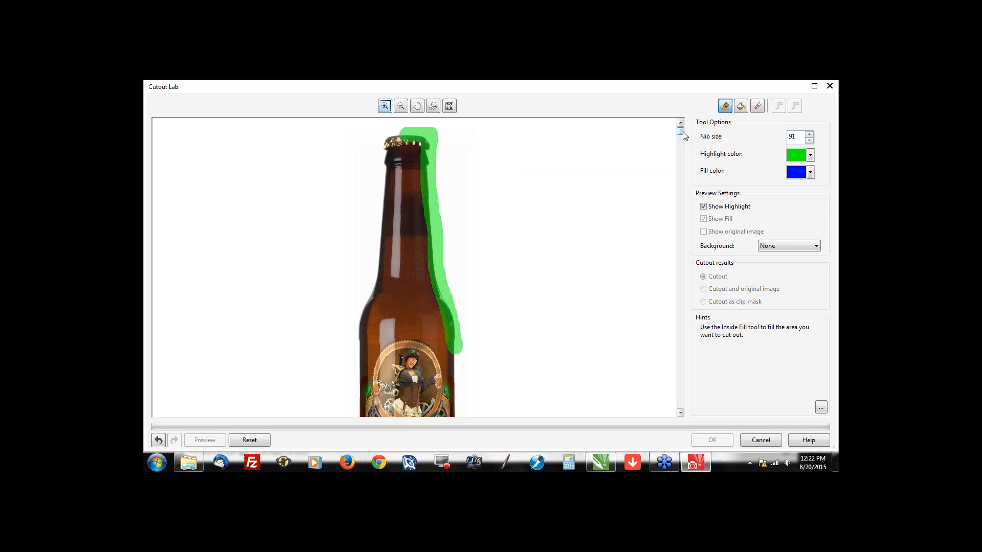
Step: Continue the highlight down the right edge of the bottle's body to just below the label
{"action": "left_click_drag", "start_coordinate": [680, 134], "coordinate": [680, 156]}
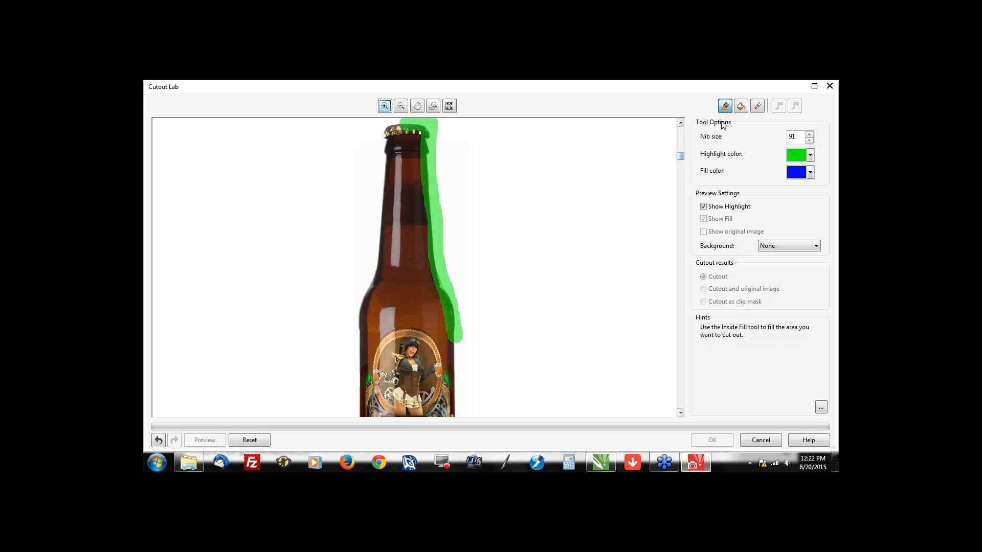
{"action": "left_click", "coordinate": [400, 106]}
{"action": "left_click", "coordinate": [588, 235]}
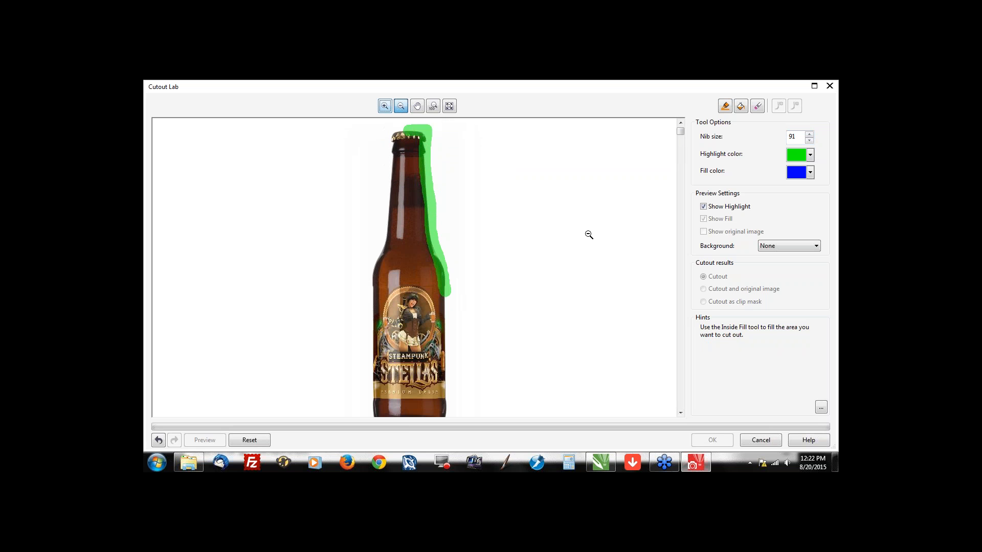
{"action": "scroll", "coordinate": [454, 275], "scroll_direction": "up", "scroll_amount": 1}
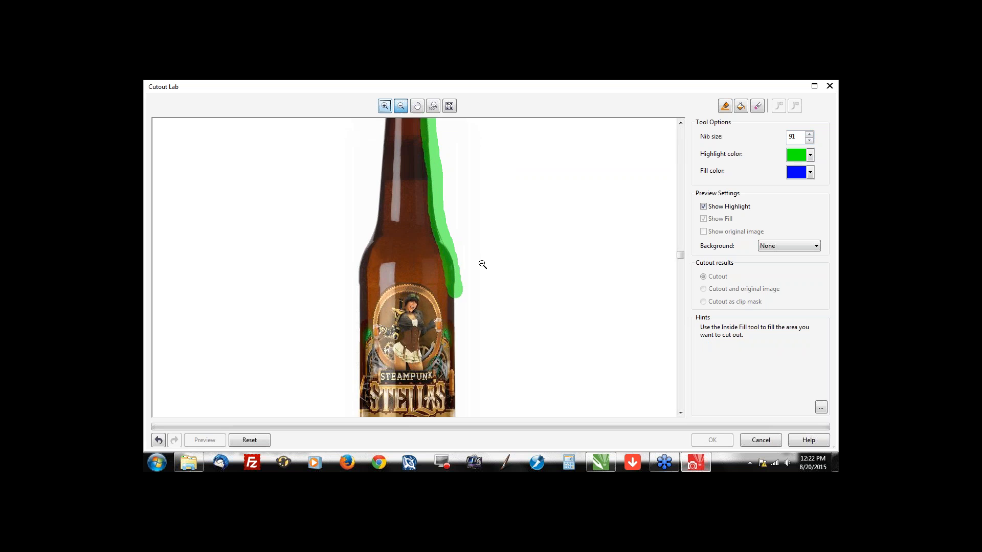
{"action": "scroll", "coordinate": [488, 262], "scroll_direction": "down", "scroll_amount": 1}
{"action": "left_click", "coordinate": [724, 107]}
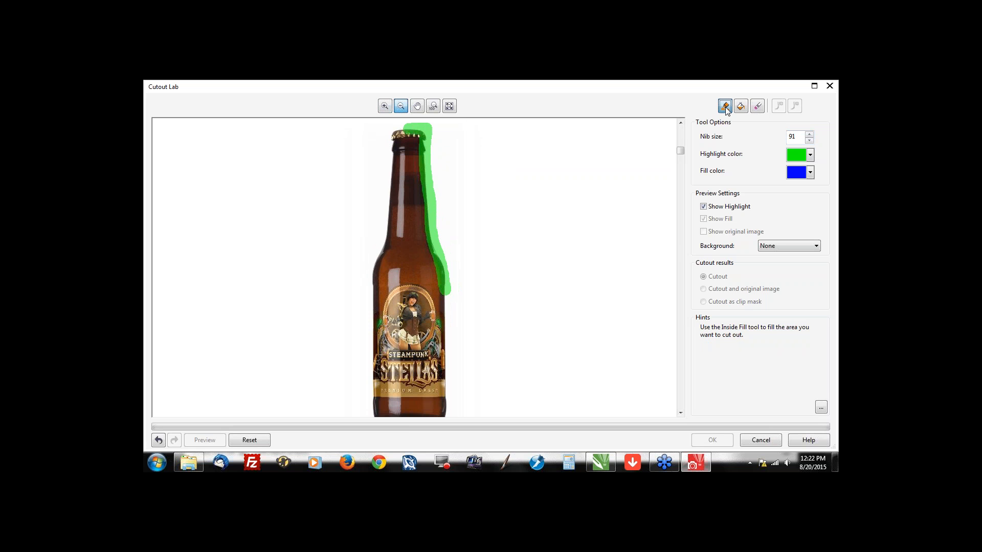
{"action": "left_click_drag", "start_coordinate": [442, 291], "coordinate": [449, 404]}
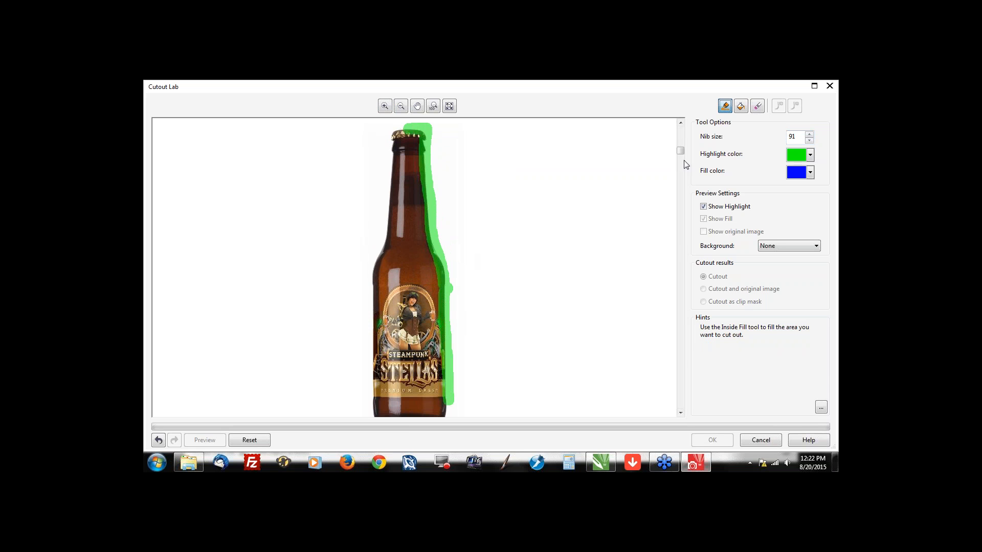
Step: Highlight around the bottle's base and up its left edge to the cap, closing the outline
{"action": "left_click_drag", "start_coordinate": [680, 150], "coordinate": [680, 403]}
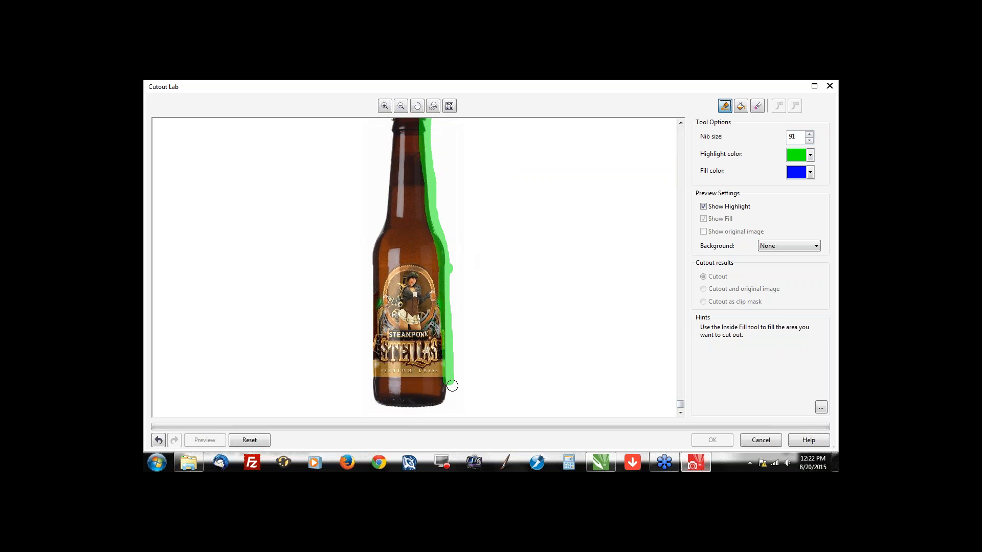
{"action": "mouse_move", "coordinate": [451, 383]}
{"action": "left_mouse_down"}
{"action": "mouse_move", "coordinate": [418, 410]}
{"action": "mouse_move", "coordinate": [379, 406]}
{"action": "mouse_move", "coordinate": [372, 393]}
{"action": "mouse_move", "coordinate": [374, 261]}
{"action": "mouse_move", "coordinate": [397, 191]}
{"action": "left_mouse_up"}
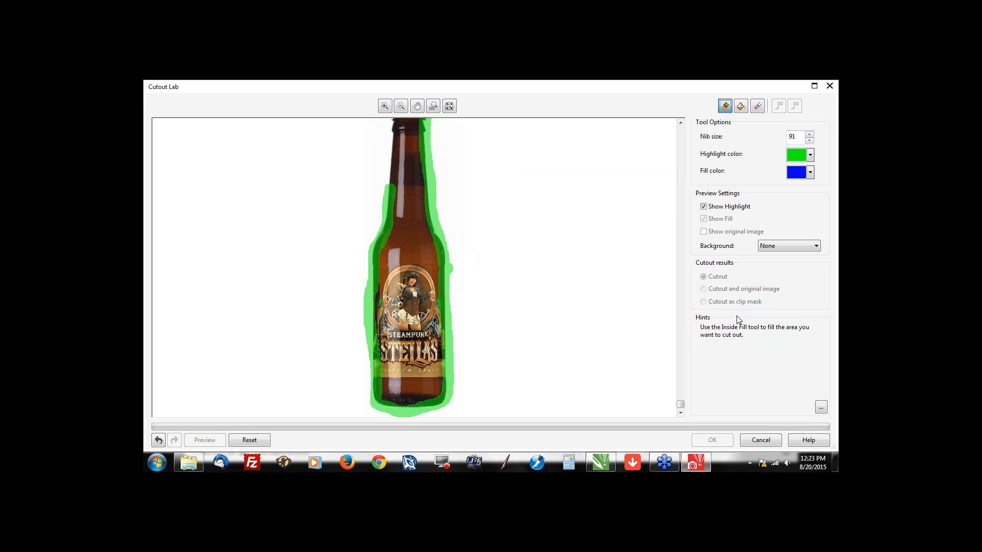
{"action": "left_click", "coordinate": [680, 123]}
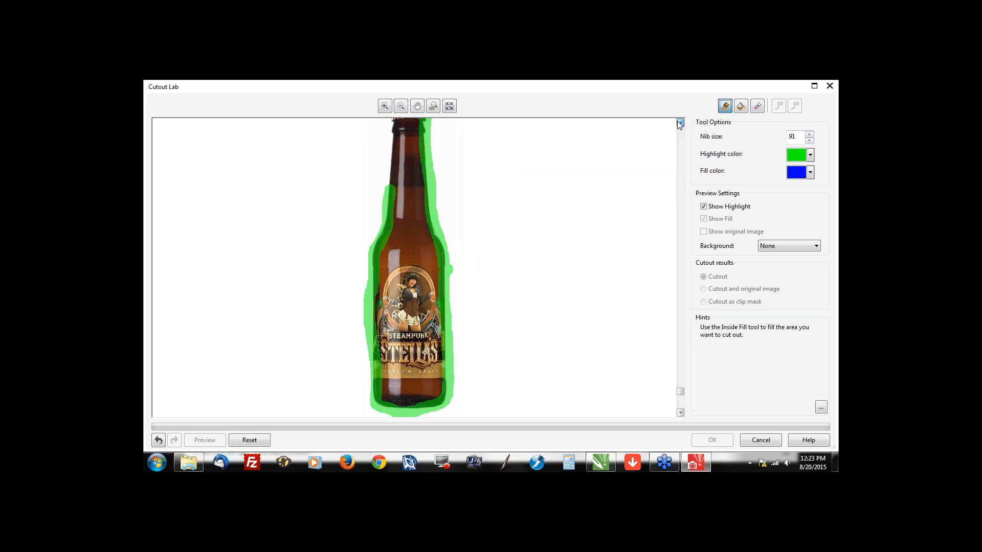
{"action": "left_click", "coordinate": [678, 123]}
{"action": "left_click", "coordinate": [678, 123]}
{"action": "left_click_drag", "start_coordinate": [679, 377], "coordinate": [679, 132]}
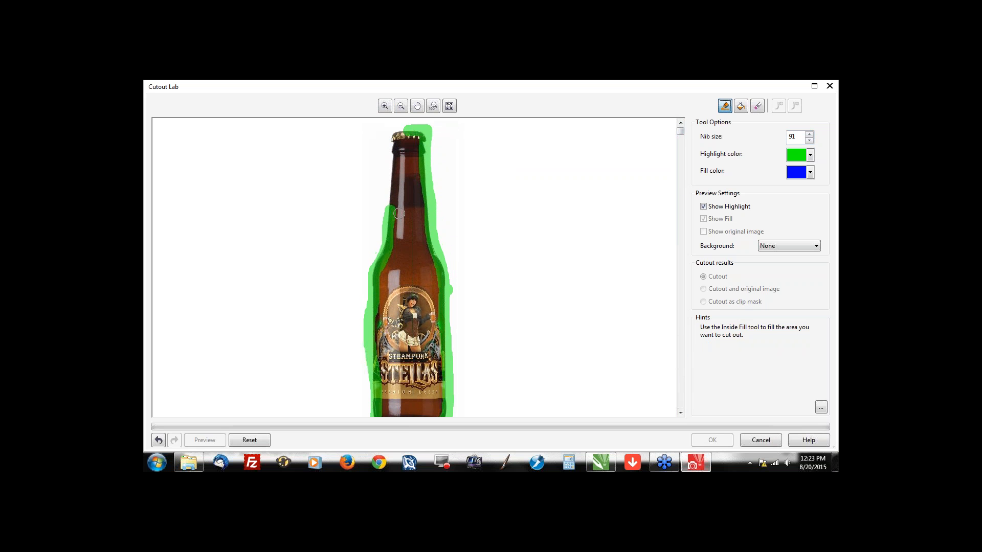
{"action": "mouse_move", "coordinate": [399, 214]}
{"action": "left_mouse_down"}
{"action": "mouse_move", "coordinate": [390, 140]}
{"action": "mouse_move", "coordinate": [400, 129]}
{"action": "left_mouse_up"}
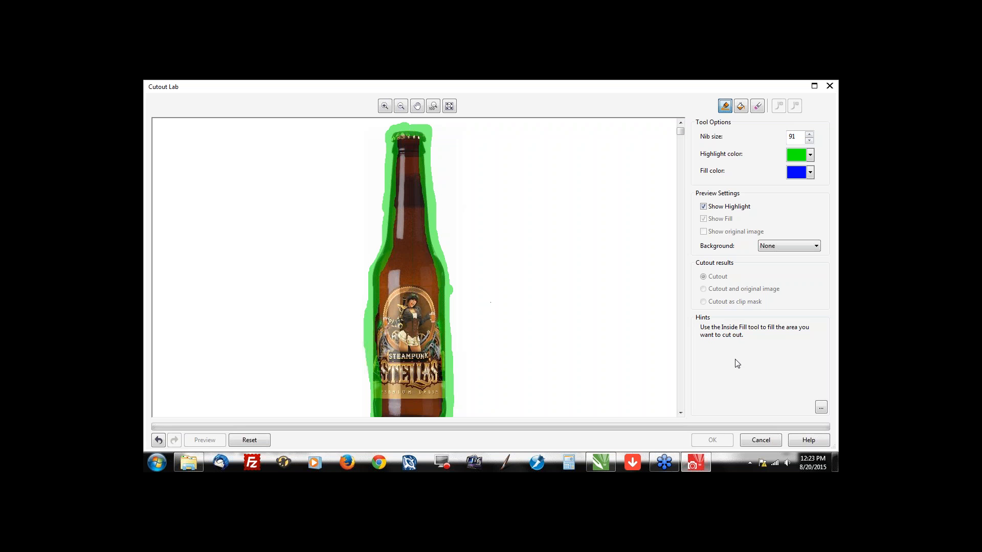
Step: Fill the inside of the highlighted bottle outline with the Inside Fill tool and preview the cutout
{"action": "left_click", "coordinate": [741, 108]}
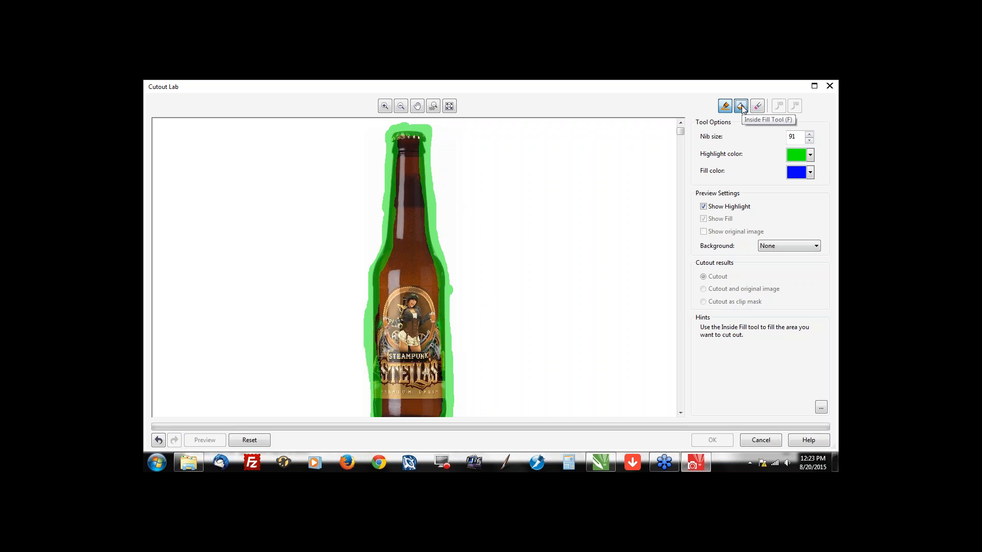
{"action": "left_click", "coordinate": [400, 322]}
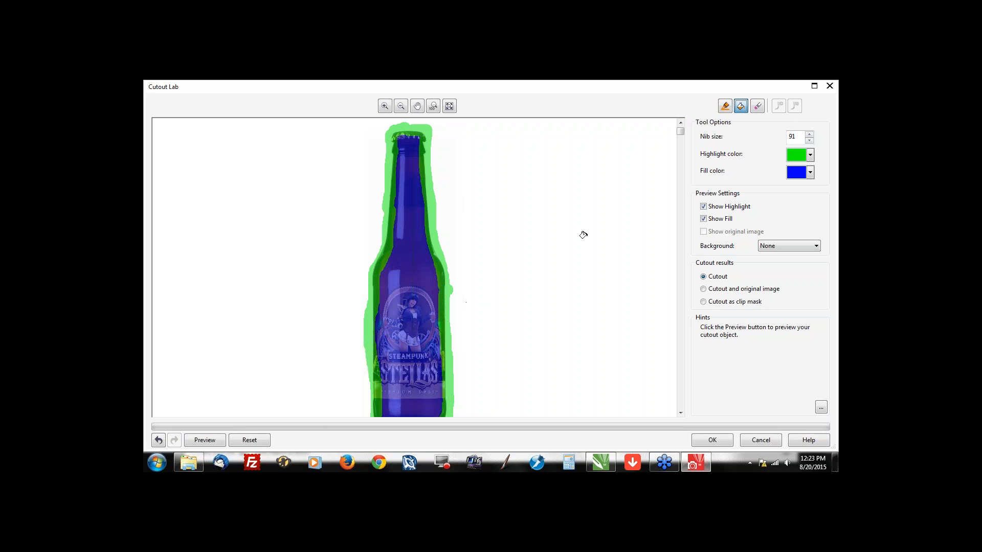
{"action": "left_click", "coordinate": [215, 441]}
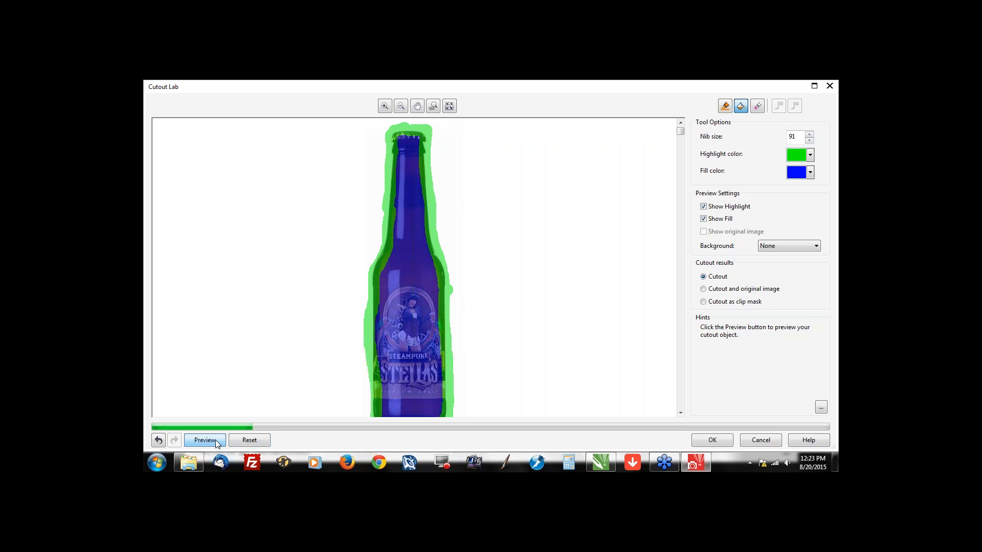
{"action": "scroll", "coordinate": [385, 248], "scroll_direction": "up", "scroll_amount": 2}
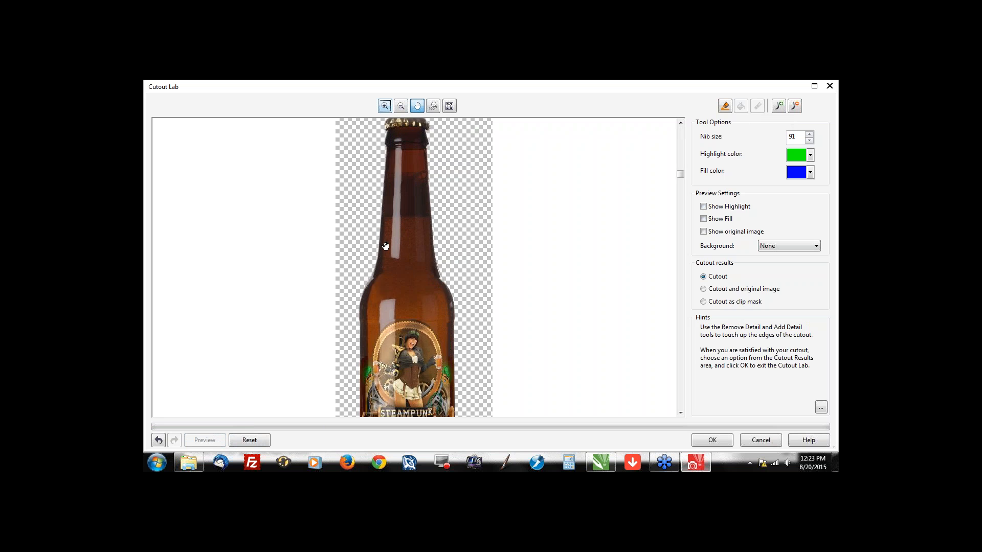
{"action": "scroll", "coordinate": [479, 373], "scroll_direction": "up", "scroll_amount": 1}
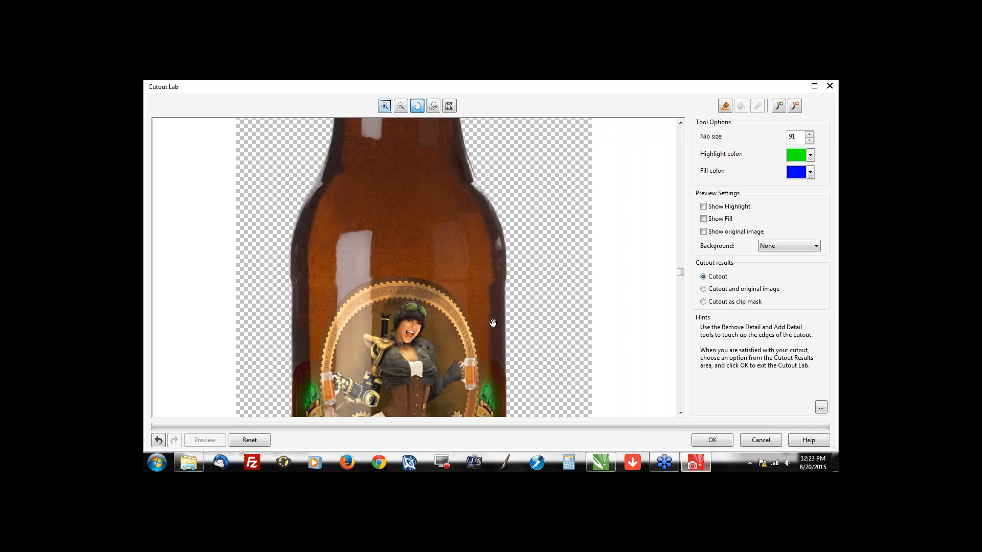
Step: Try the Grayscale preview background, switch it to Black matte, and inspect the bottle's right shoulder up close
{"action": "left_click", "coordinate": [767, 246]}
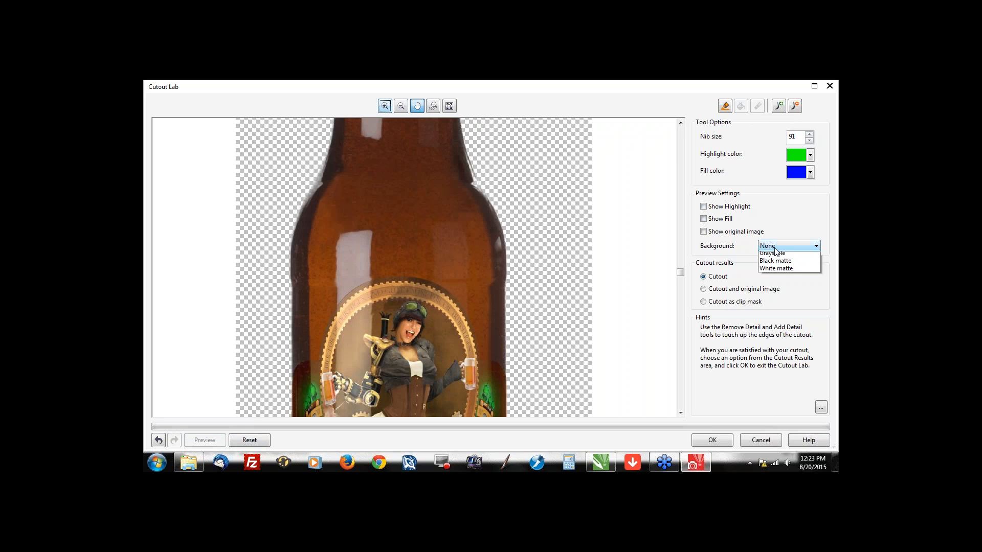
{"action": "left_click", "coordinate": [771, 264]}
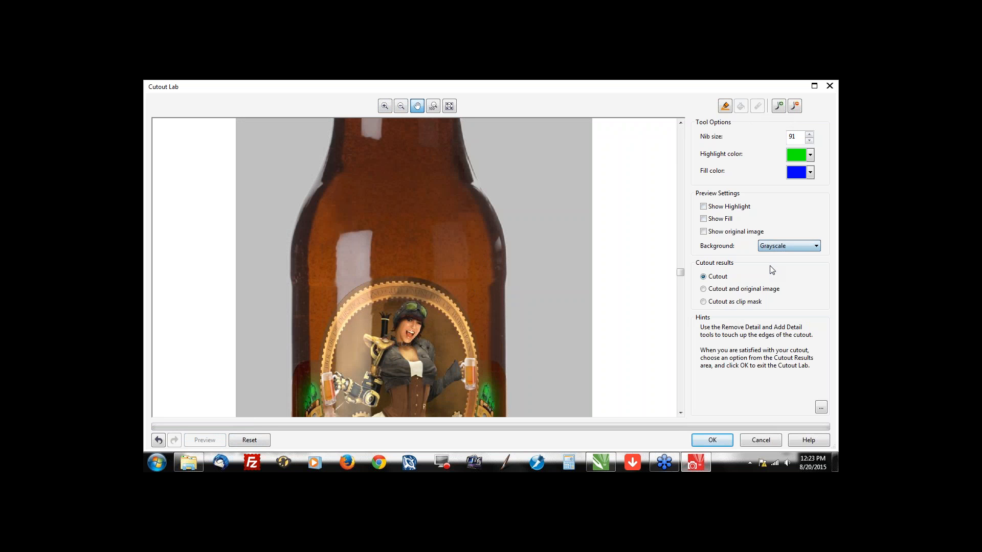
{"action": "left_click", "coordinate": [781, 247]}
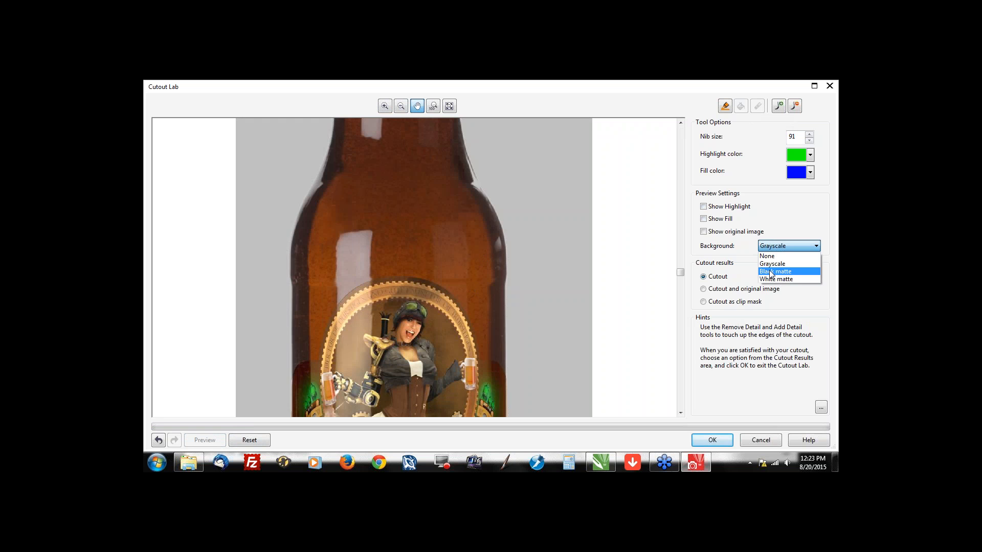
{"action": "left_click", "coordinate": [771, 272]}
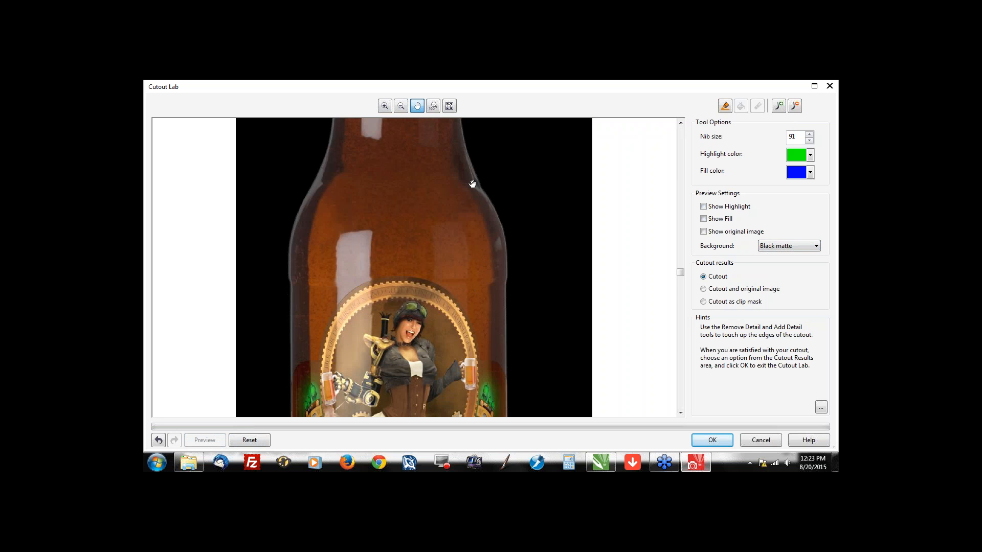
{"action": "left_click", "coordinate": [384, 106]}
{"action": "left_click", "coordinate": [477, 181]}
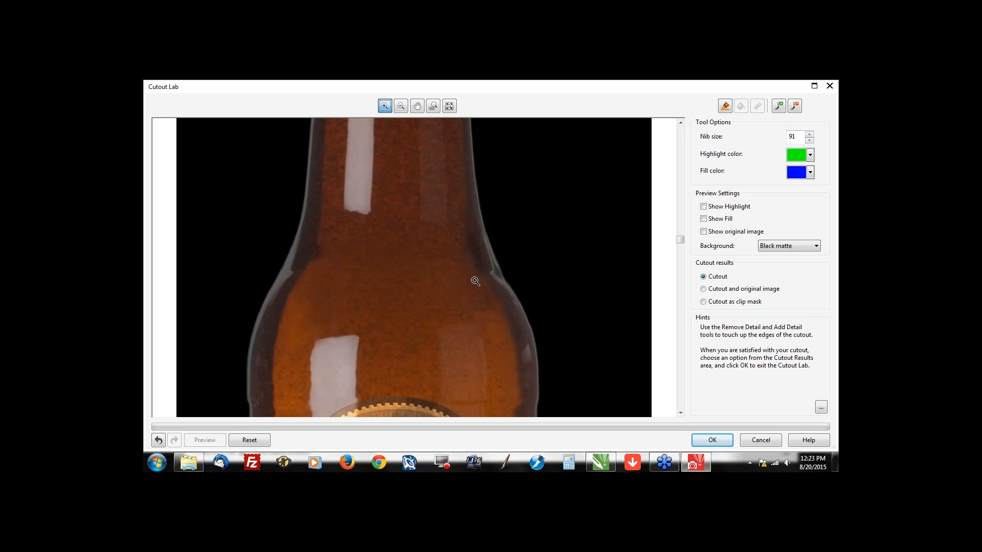
Step: Restore the missing edge pixels along the bottle's right shoulder using the Add Detail tool at nib size 21
{"action": "left_click", "coordinate": [777, 108]}
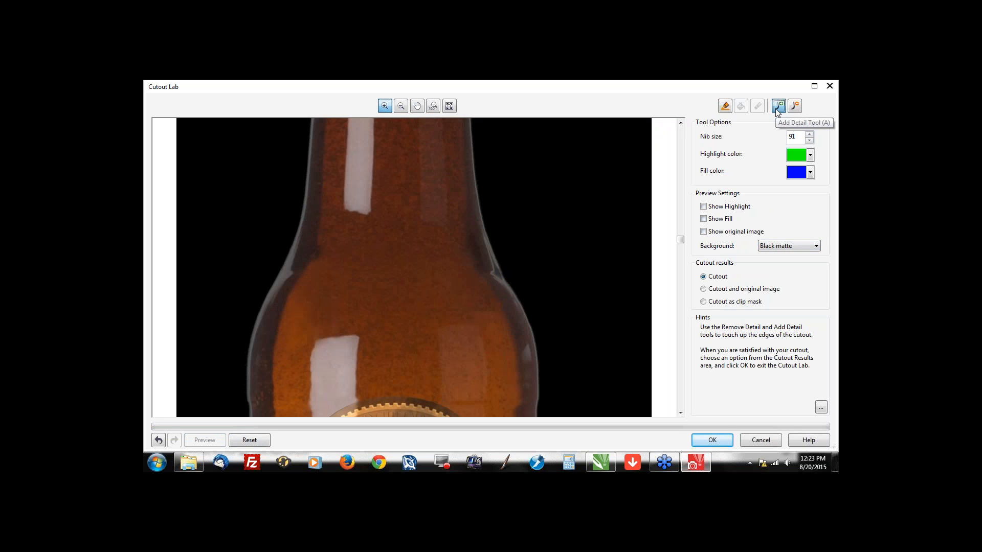
{"action": "double_click", "coordinate": [793, 137]}
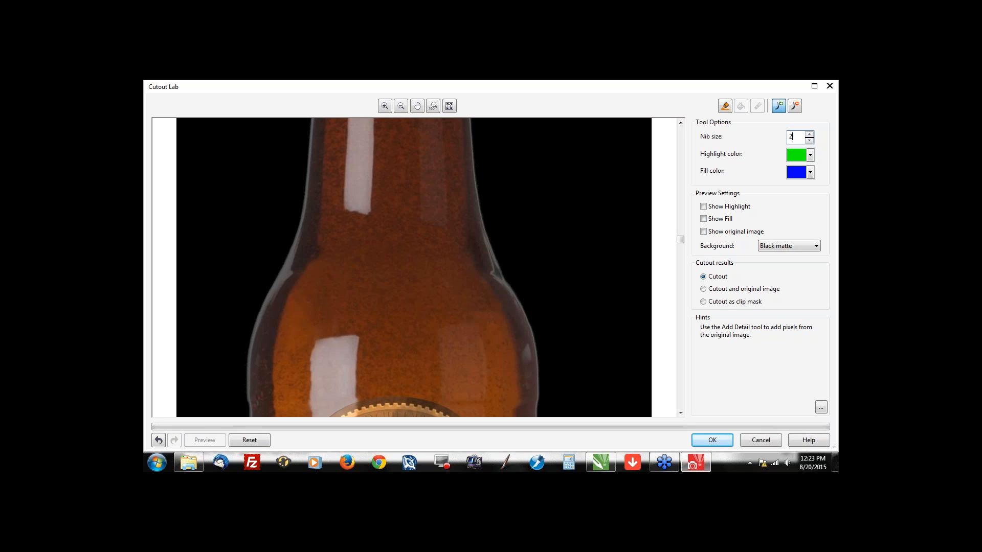
{"action": "left_click", "coordinate": [809, 134]}
{"action": "left_click_drag", "start_coordinate": [492, 278], "coordinate": [477, 223]}
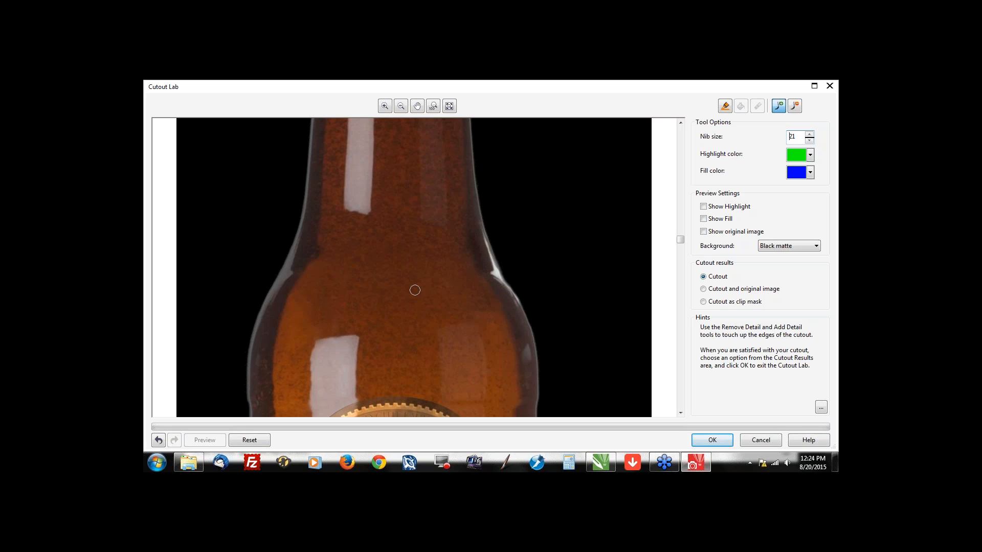
Step: Try the Remove Detail tool on the bottle's right edge just below the shoulder, and undo the removal
{"action": "scroll", "coordinate": [415, 290], "scroll_direction": "down", "scroll_amount": 1}
{"action": "scroll", "coordinate": [419, 345], "scroll_direction": "down", "scroll_amount": 2}
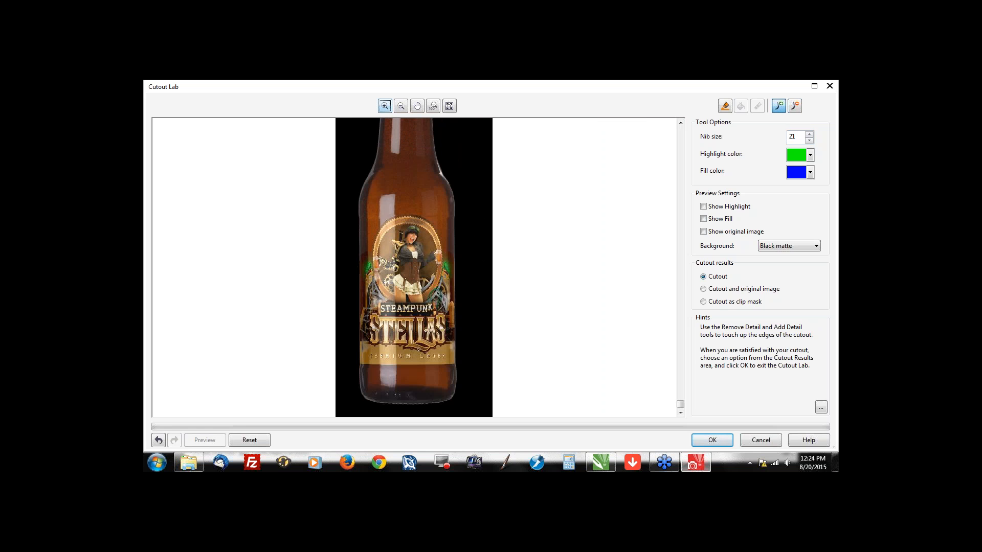
{"action": "left_click", "coordinate": [795, 106]}
{"action": "scroll", "coordinate": [469, 364], "scroll_direction": "up", "scroll_amount": 2}
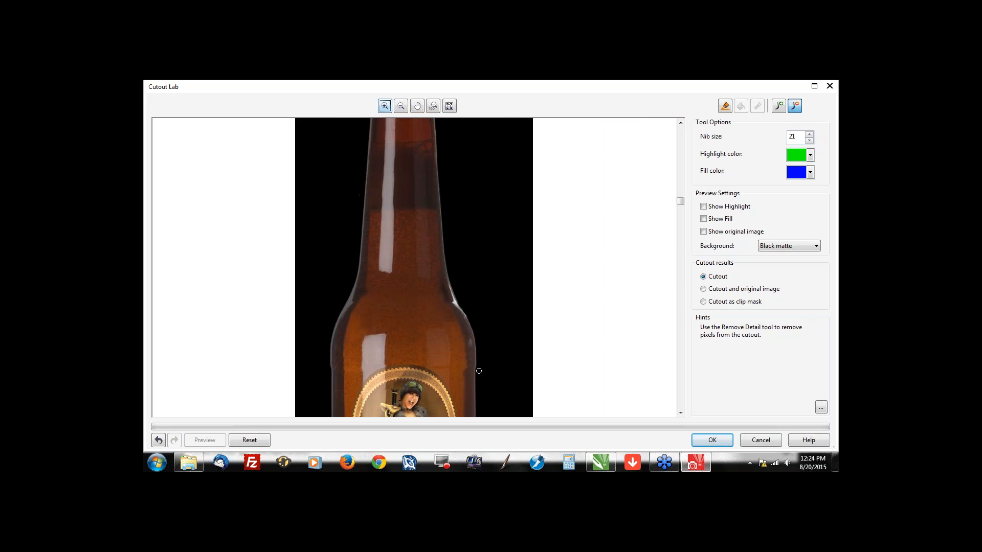
{"action": "scroll", "coordinate": [478, 371], "scroll_direction": "up", "scroll_amount": 1}
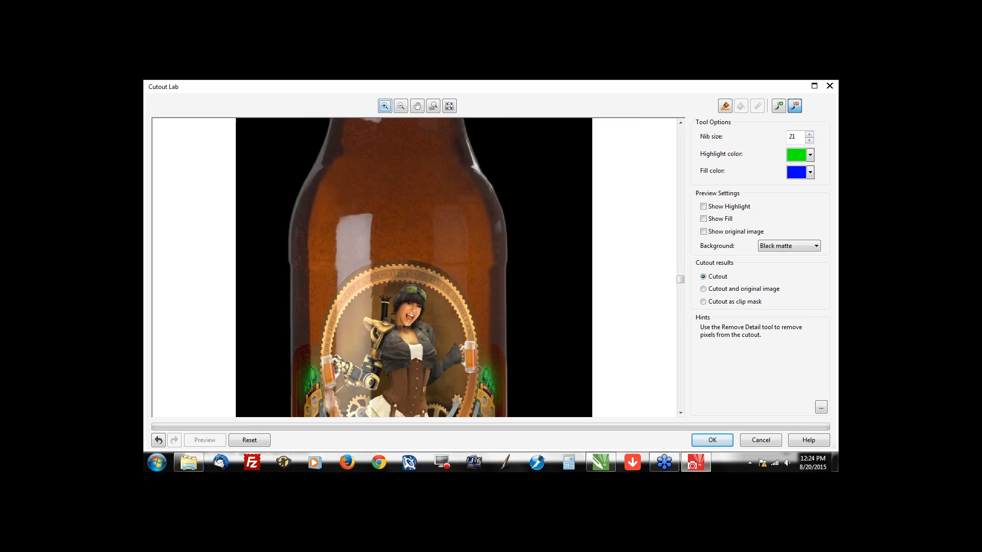
{"action": "left_click", "coordinate": [505, 276]}
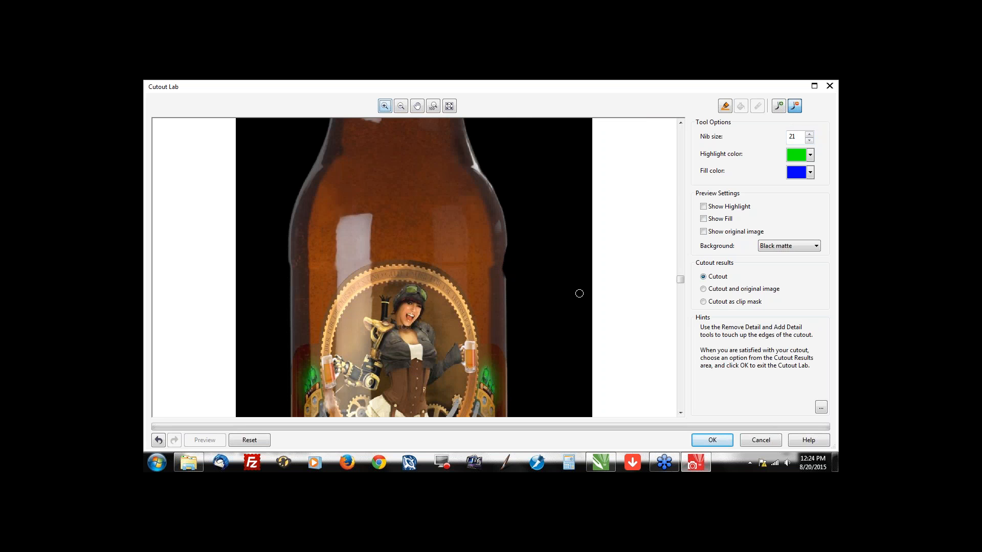
{"action": "key", "text": "ctrl+z"}
Step: Apply the cutout, save the bitmap back to CorelDRAW, and move the lager bottle to about X 10.575, Y 6.194 inches
{"action": "left_click", "coordinate": [720, 440]}
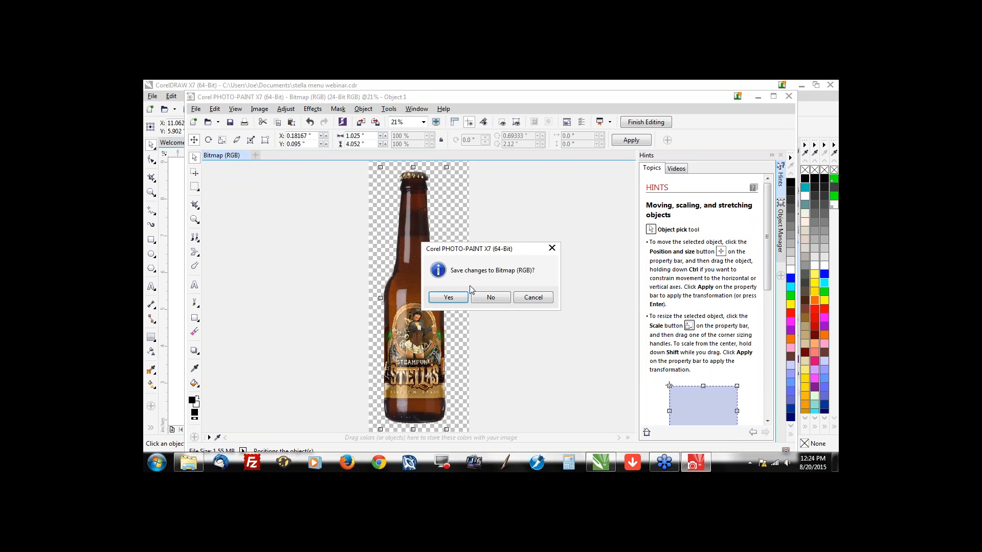
{"action": "left_click", "coordinate": [443, 299]}
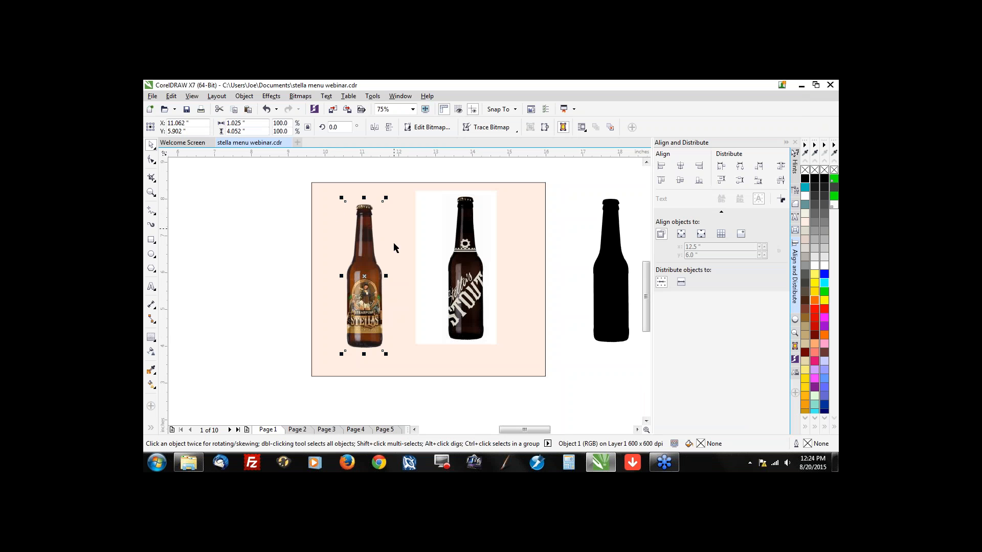
{"action": "left_click_drag", "start_coordinate": [371, 337], "coordinate": [374, 313]}
Step: Inspect the cutout bottle's bitmap boundary in Wireframe view, switch to Normal view, and deselect the bottle
{"action": "scroll", "coordinate": [314, 211], "scroll_direction": "up", "scroll_amount": 1}
{"action": "left_click", "coordinate": [192, 96]}
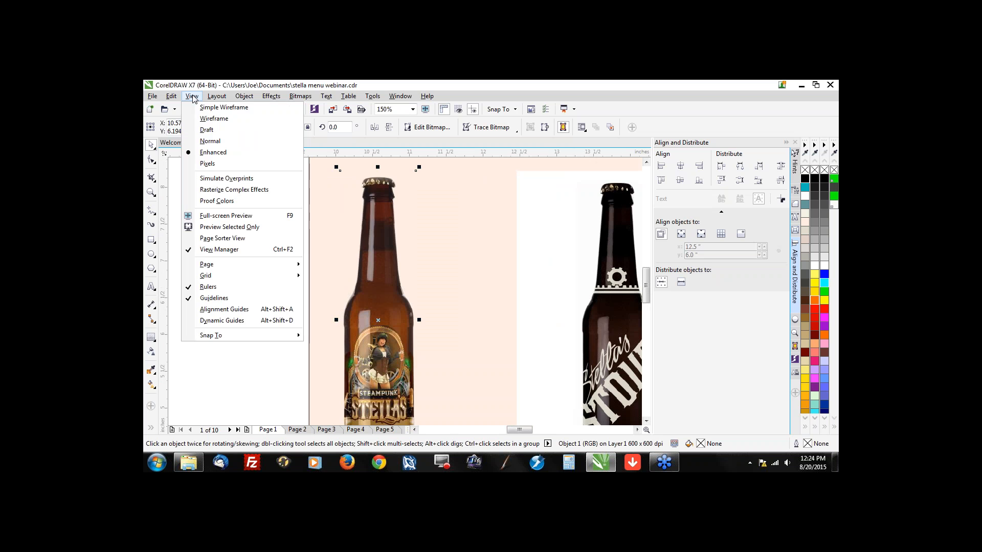
{"action": "left_click", "coordinate": [213, 118]}
{"action": "left_click", "coordinate": [192, 96]}
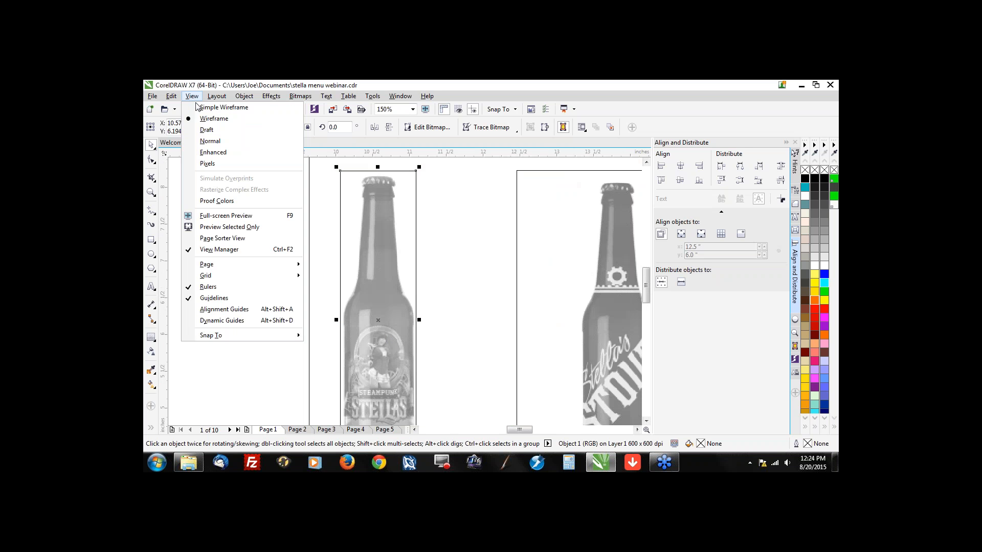
{"action": "left_click", "coordinate": [210, 142]}
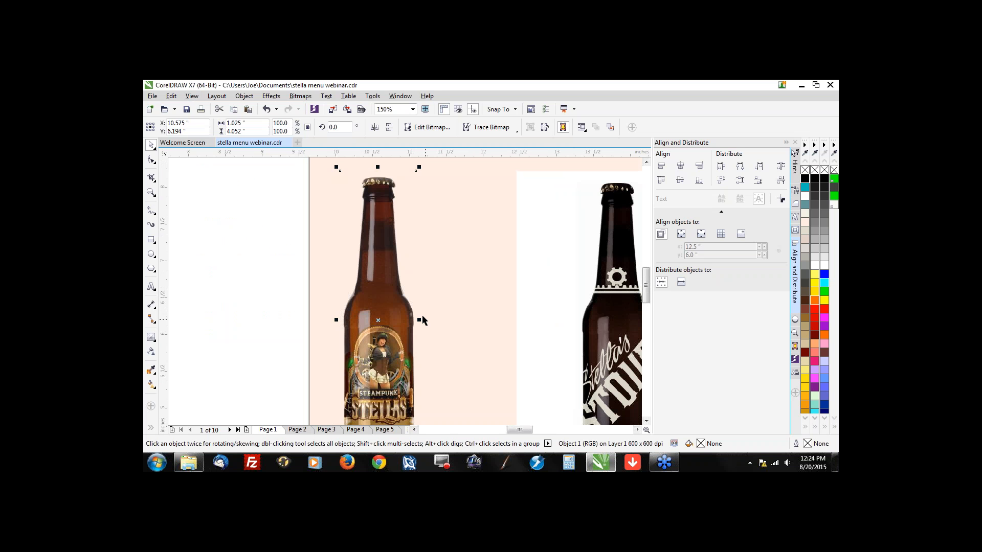
{"action": "left_click", "coordinate": [262, 316]}
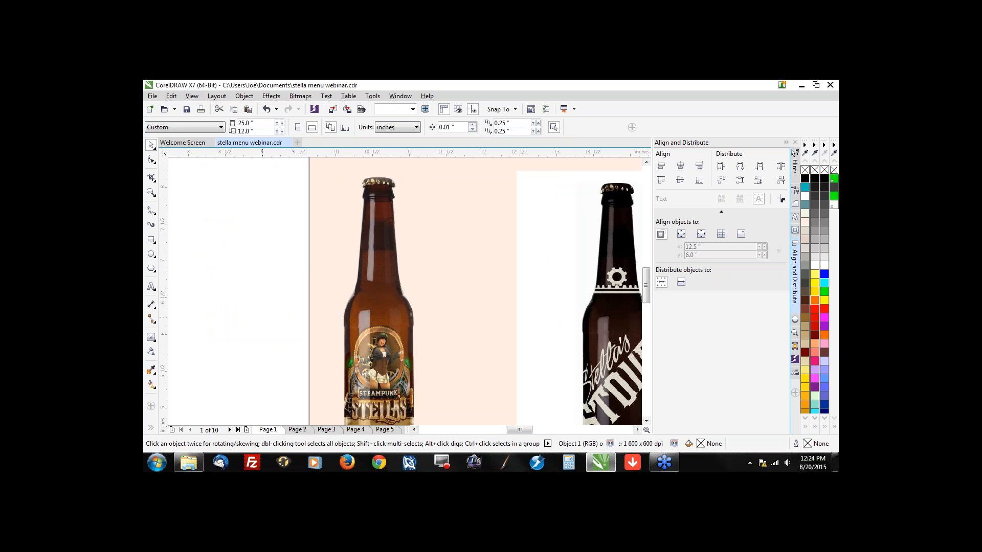
Step: Switch to page 2 and examine the gear-shaped outlines of the four menu badges
{"action": "scroll", "coordinate": [362, 313], "scroll_direction": "down", "scroll_amount": 1}
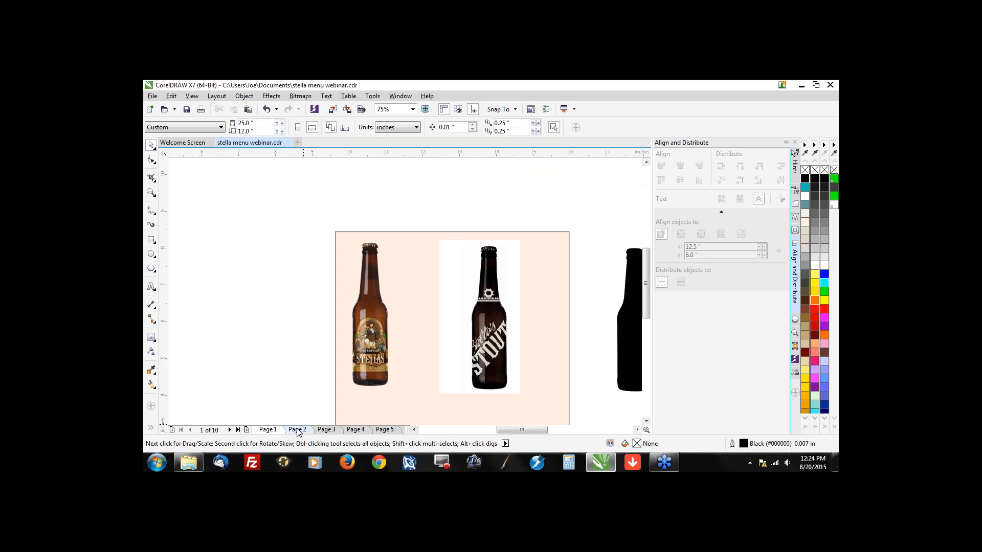
{"action": "left_click", "coordinate": [296, 429]}
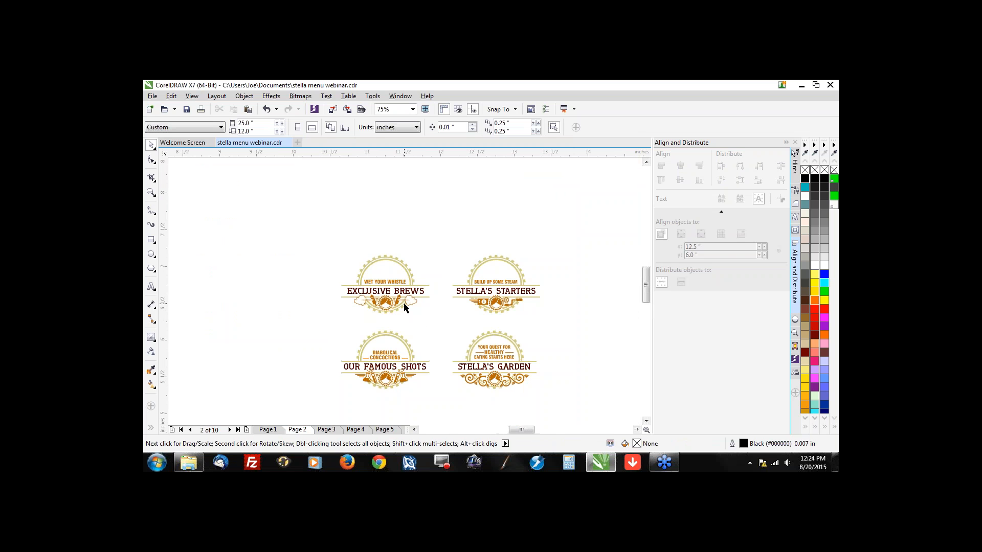
{"action": "scroll", "coordinate": [404, 307], "scroll_direction": "up", "scroll_amount": 1}
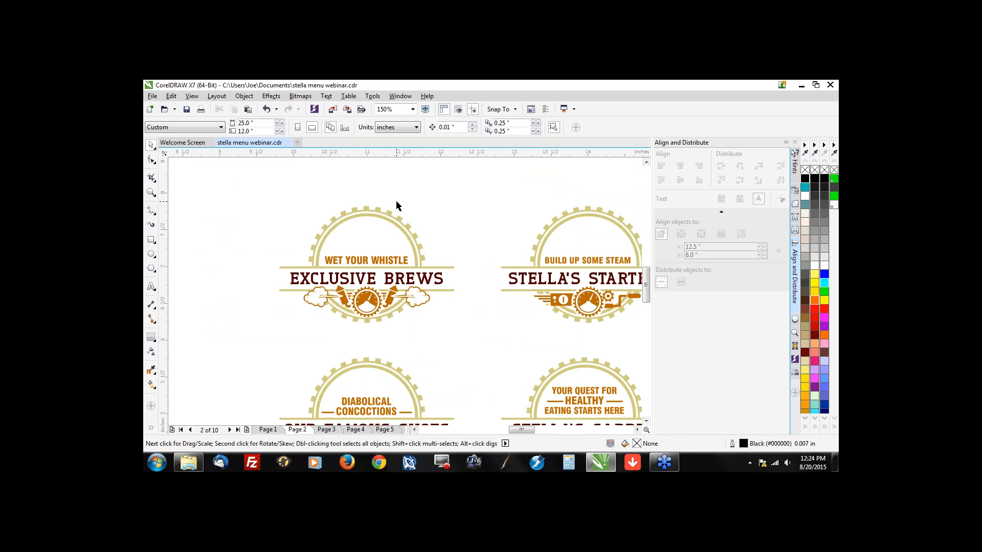
{"action": "scroll", "coordinate": [396, 202], "scroll_direction": "down", "scroll_amount": 1}
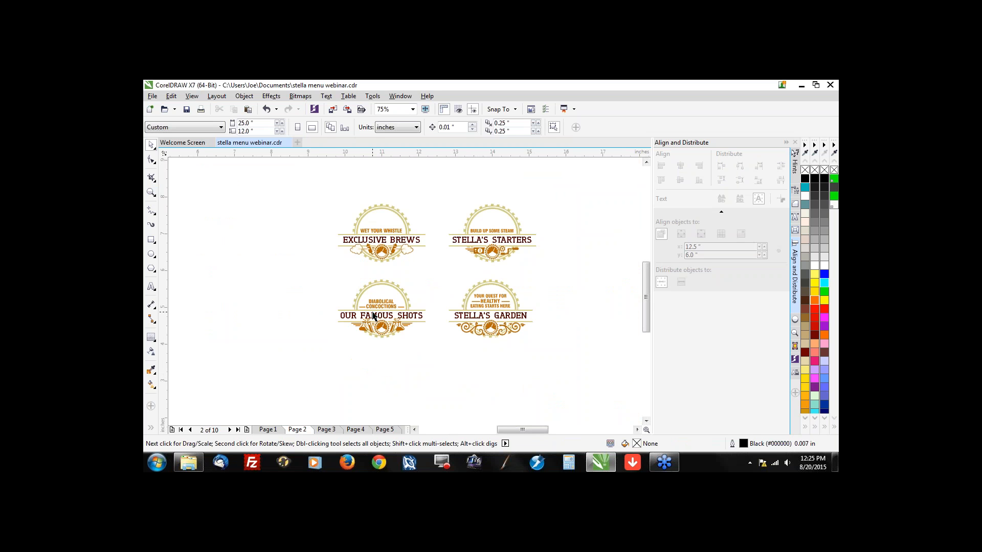
{"action": "scroll", "coordinate": [373, 316], "scroll_direction": "up", "scroll_amount": 2}
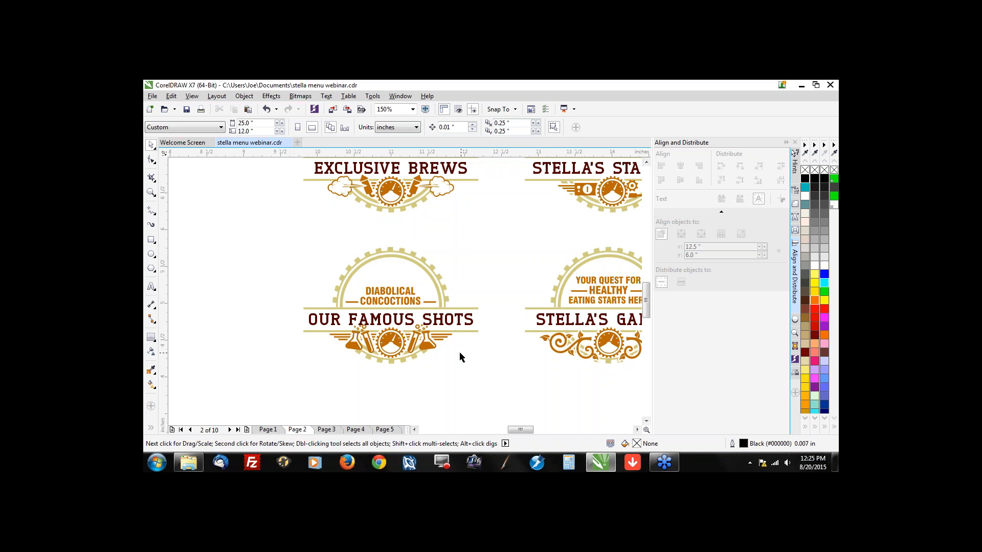
{"action": "scroll", "coordinate": [405, 348], "scroll_direction": "down", "scroll_amount": 2}
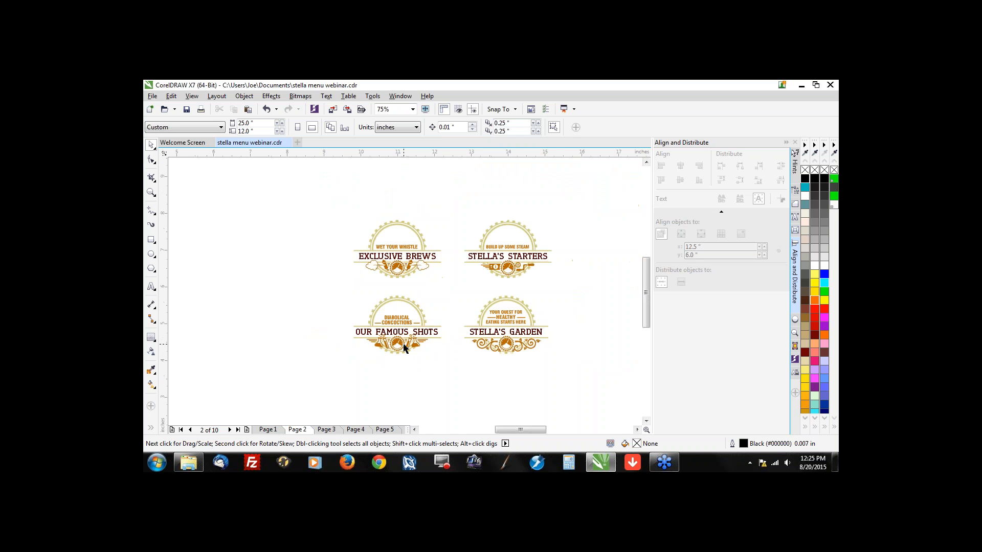
{"action": "scroll", "coordinate": [366, 291], "scroll_direction": "up", "scroll_amount": 2}
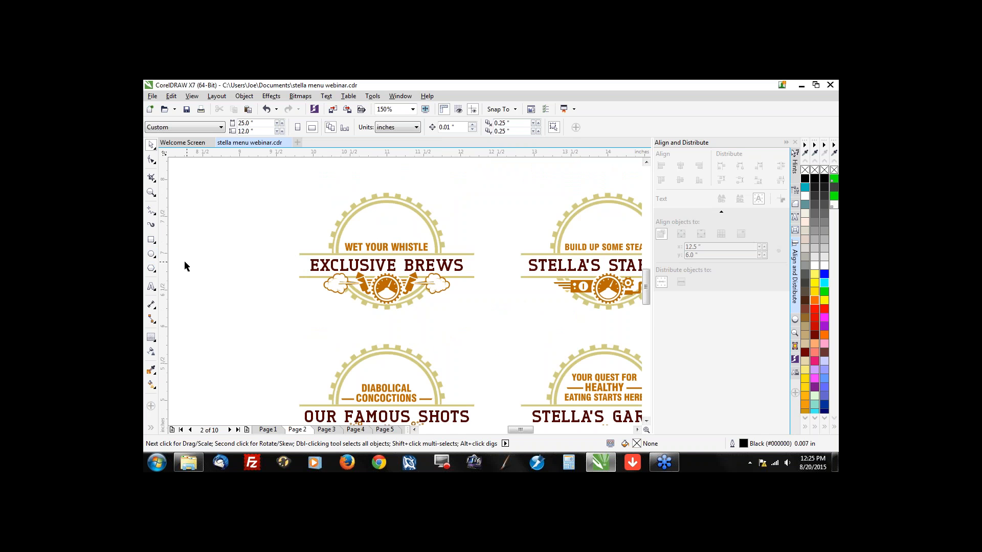
Step: Draw a six-sided polygon about 2.05 by 2.37 inches in the empty area beside the badges, discarding any stray polygon
{"action": "left_click", "coordinate": [152, 272]}
{"action": "scroll", "coordinate": [566, 294], "scroll_direction": "down", "scroll_amount": 1}
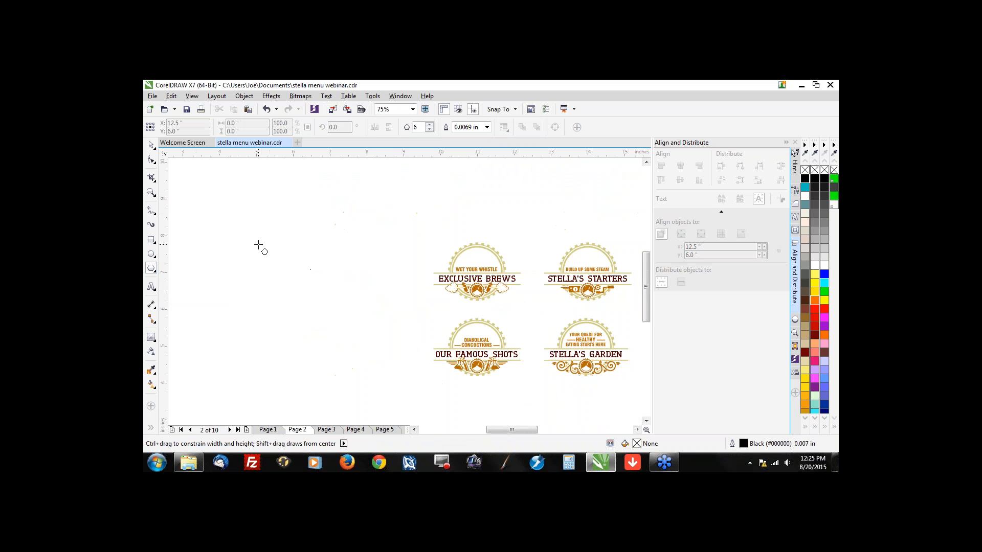
{"action": "scroll", "coordinate": [259, 245], "scroll_direction": "up", "scroll_amount": 1}
{"action": "mouse_move", "coordinate": [291, 215]}
{"action": "left_mouse_down"}
{"action": "mouse_move", "coordinate": [313, 238]}
{"action": "mouse_move", "coordinate": [350, 320]}
{"action": "mouse_move", "coordinate": [430, 390]}
{"action": "left_mouse_up"}
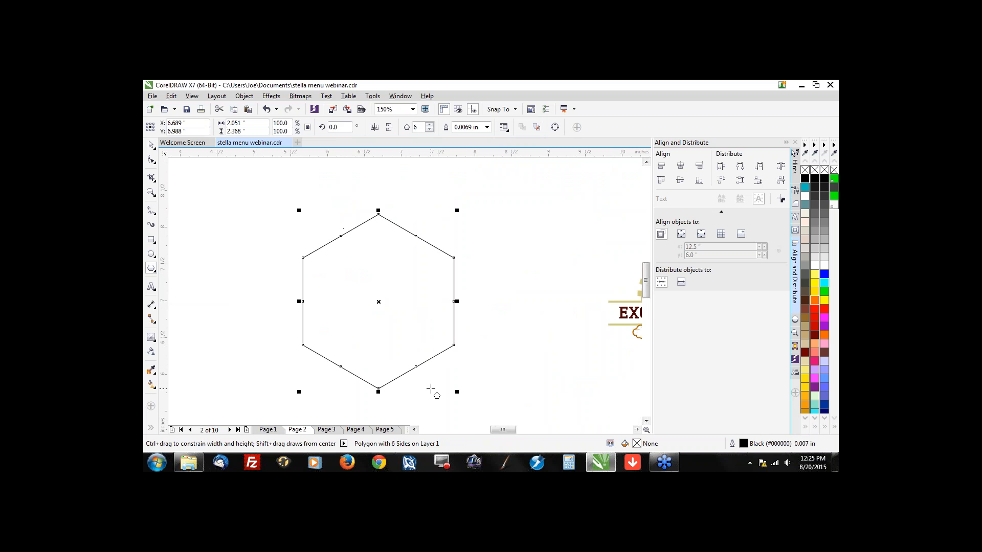
{"action": "left_click", "coordinate": [515, 331]}
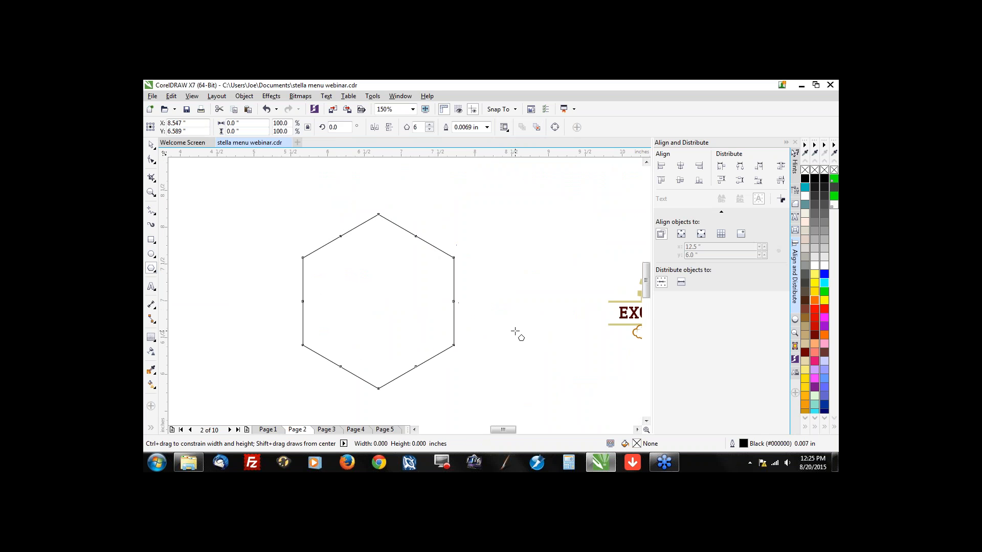
{"action": "left_click_drag", "start_coordinate": [515, 331], "coordinate": [586, 228]}
{"action": "key", "text": "Delete"}
Step: Try pulling the midpoint node of the hexagon's upper-right edge inward to form a star, and undo the change
{"action": "left_click", "coordinate": [151, 145]}
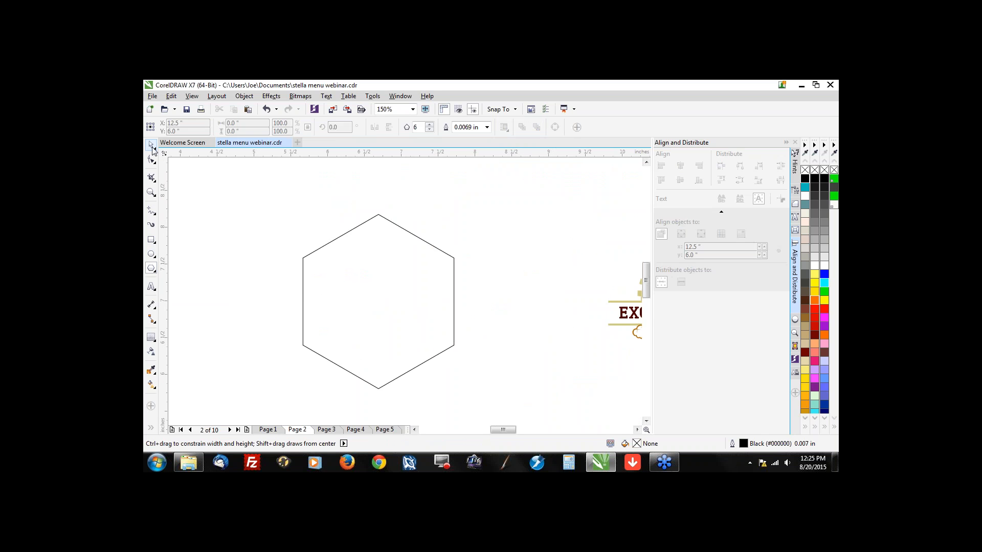
{"action": "left_click", "coordinate": [371, 272]}
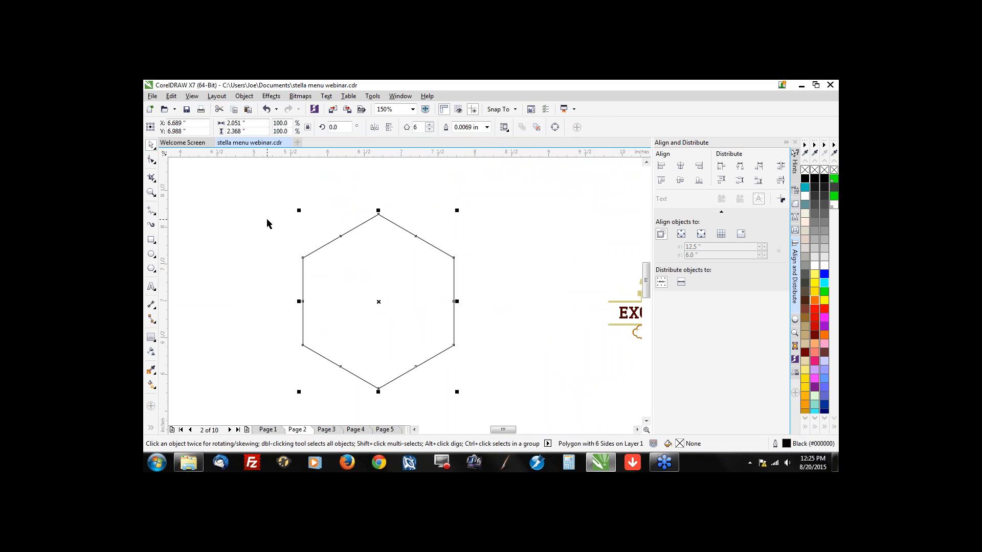
{"action": "scroll", "coordinate": [416, 266], "scroll_direction": "down", "scroll_amount": 1}
{"action": "scroll", "coordinate": [418, 268], "scroll_direction": "up", "scroll_amount": 1}
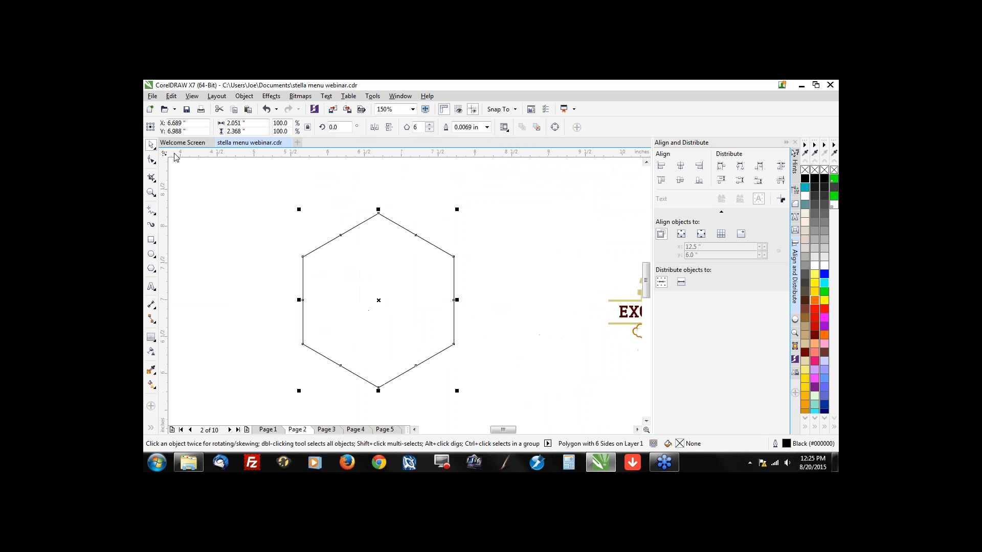
{"action": "left_click", "coordinate": [152, 160]}
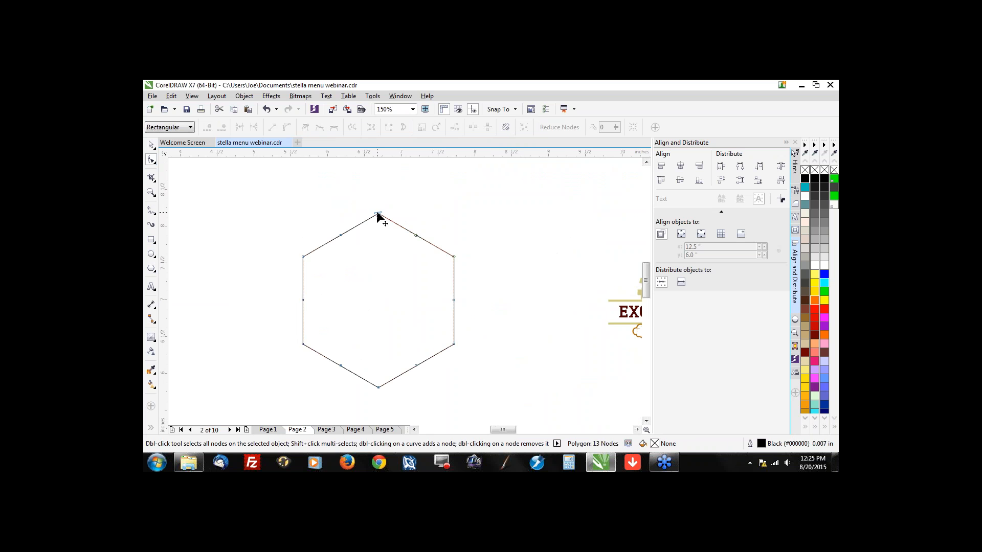
{"action": "left_click", "coordinate": [379, 215]}
{"action": "left_click_drag", "start_coordinate": [415, 234], "coordinate": [383, 247]}
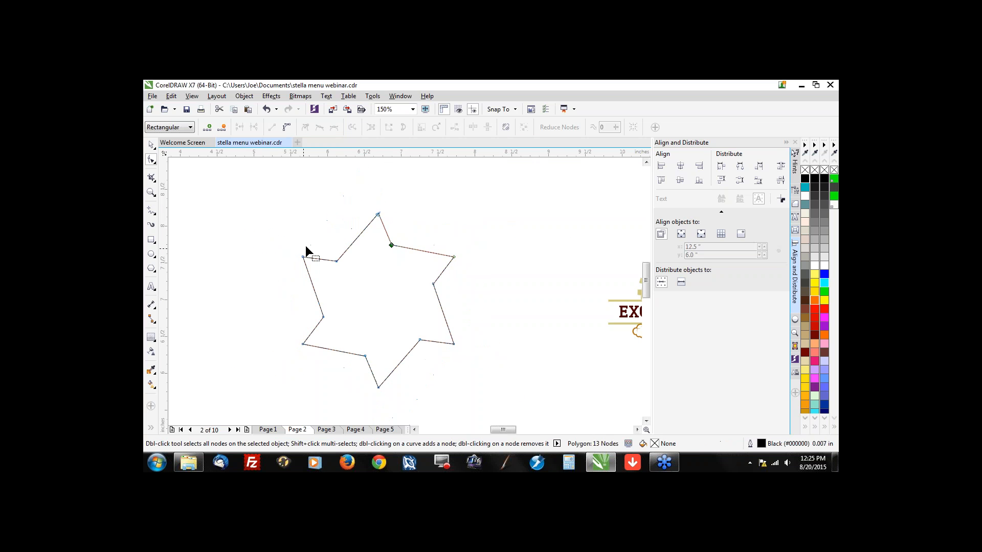
{"action": "key", "text": "ctrl+z"}
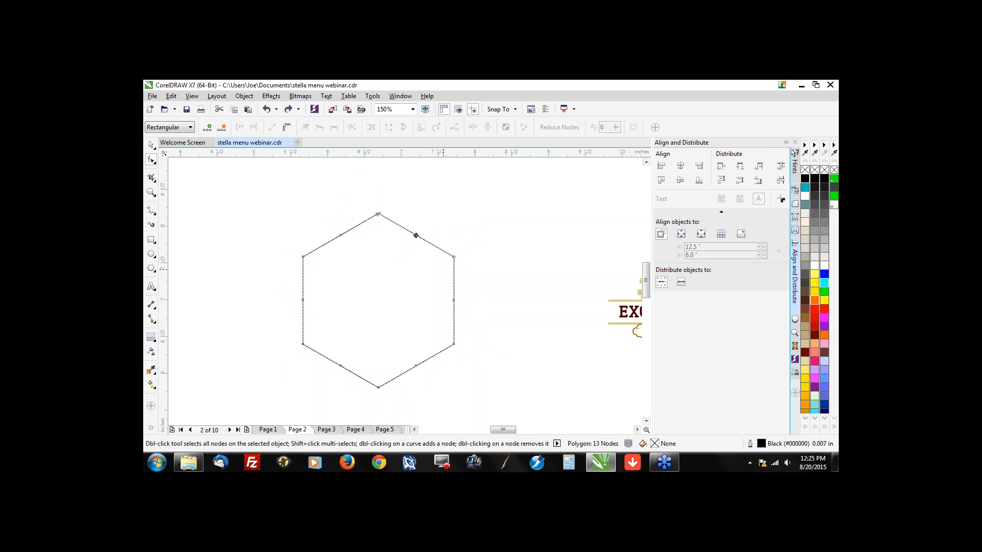
Step: Set the polygon's number of sides to 40
{"action": "scroll", "coordinate": [382, 217], "scroll_direction": "up", "scroll_amount": 2}
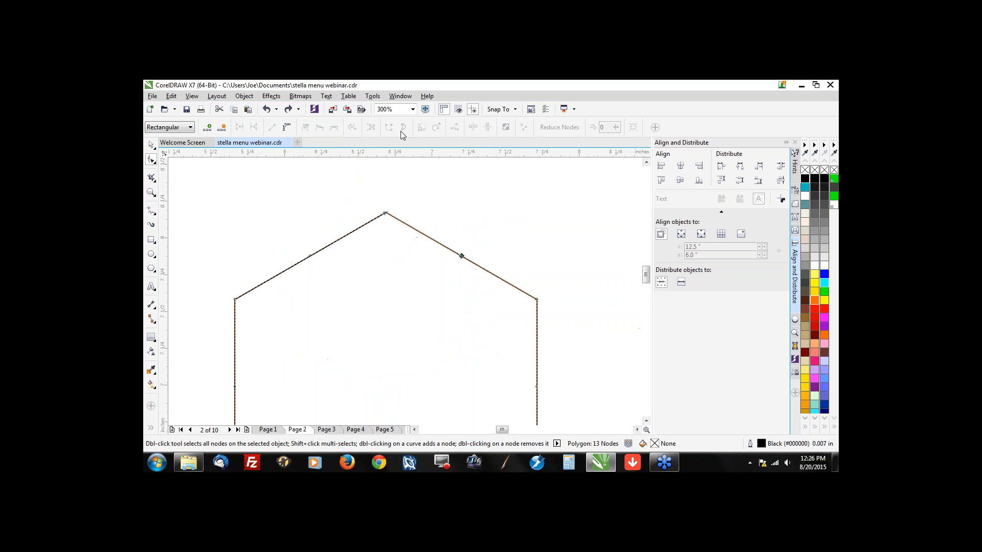
{"action": "left_click", "coordinate": [151, 145]}
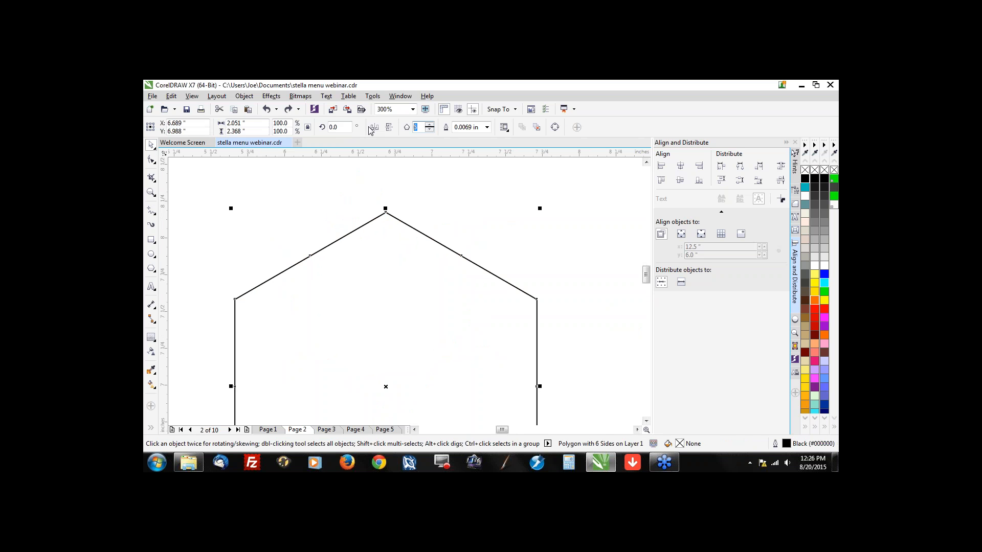
{"action": "type", "text": "6"}
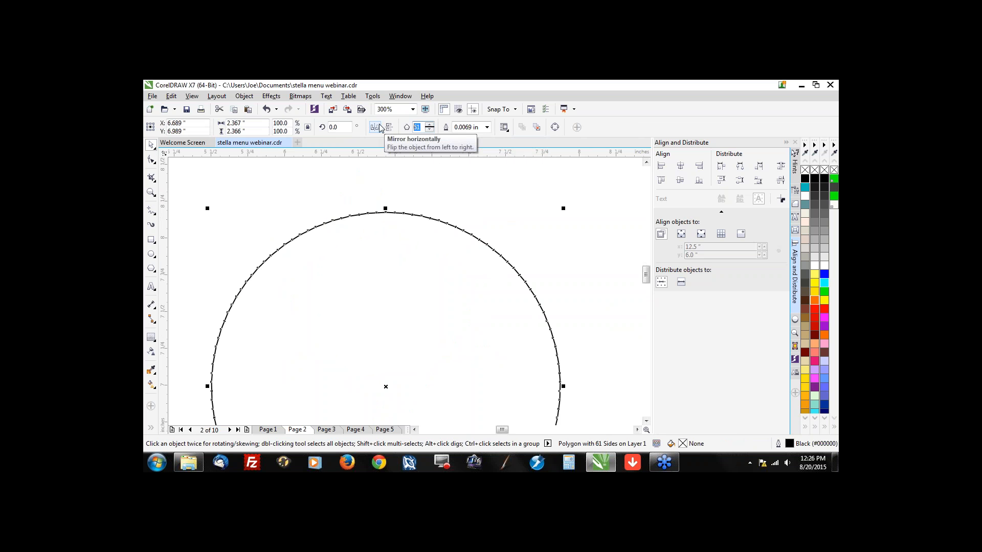
{"action": "type", "text": "40"}
{"action": "key", "text": "Return"}
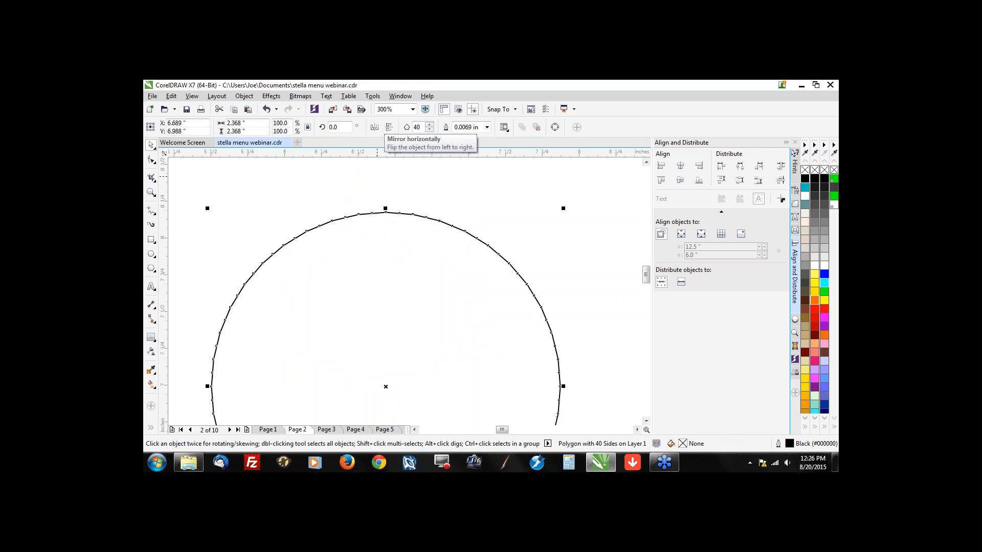
Step: Try adding a node beside the polygon's top vertex and pulling the adjacent midpoint inward to form teeth, and undo both edits
{"action": "key", "text": "F10"}
{"action": "scroll", "coordinate": [377, 202], "scroll_direction": "up", "scroll_amount": 2}
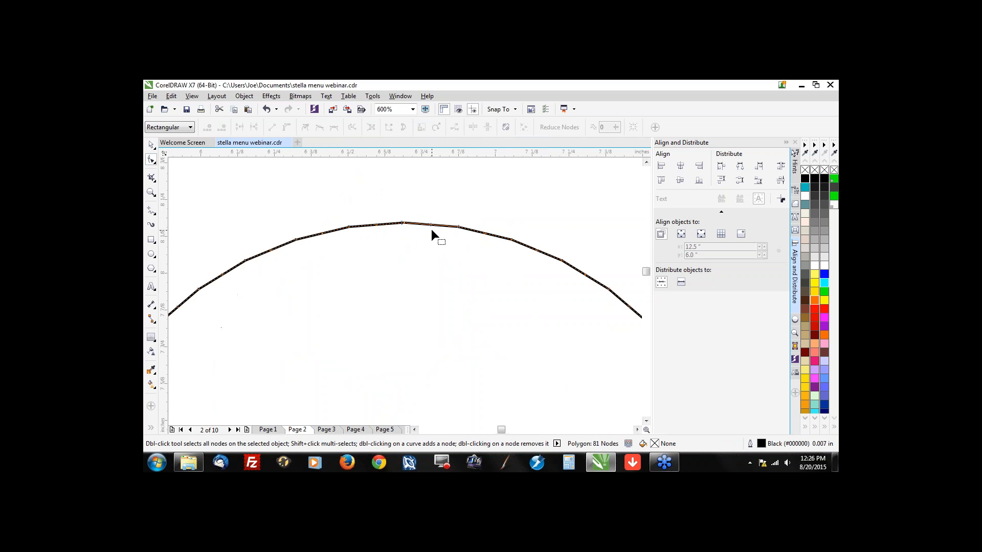
{"action": "scroll", "coordinate": [415, 223], "scroll_direction": "up", "scroll_amount": 2}
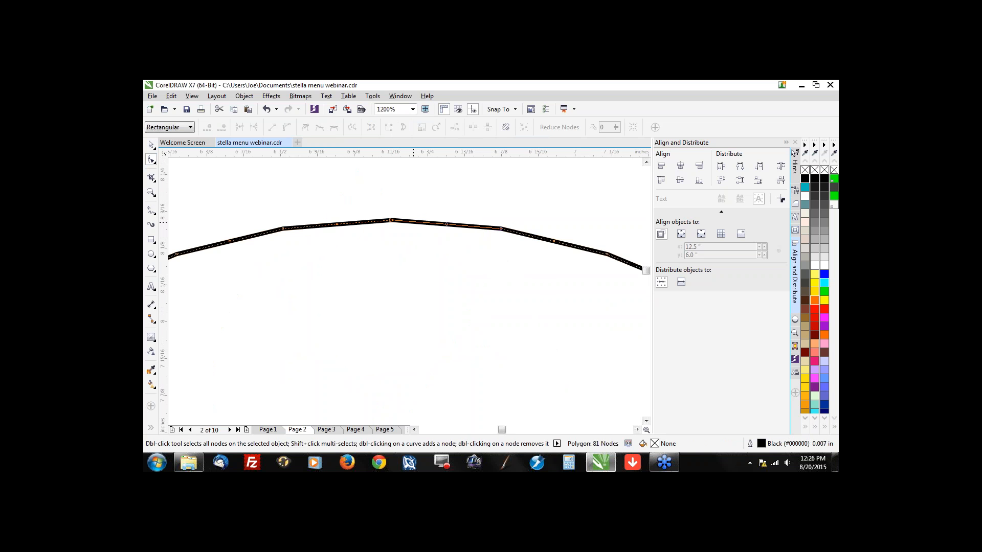
{"action": "left_click", "coordinate": [413, 221]}
{"action": "double_click", "coordinate": [413, 221]}
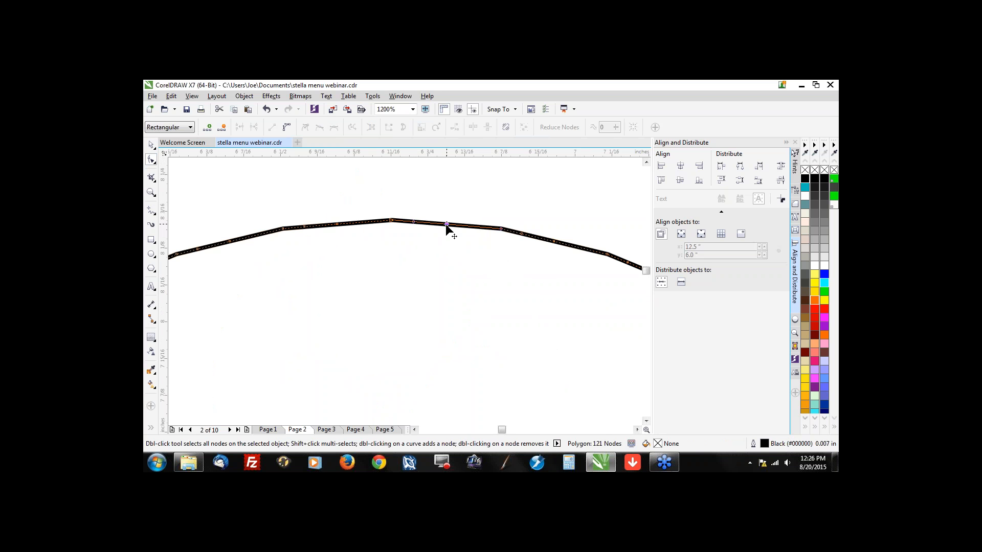
{"action": "left_click_drag", "start_coordinate": [446, 224], "coordinate": [443, 274]}
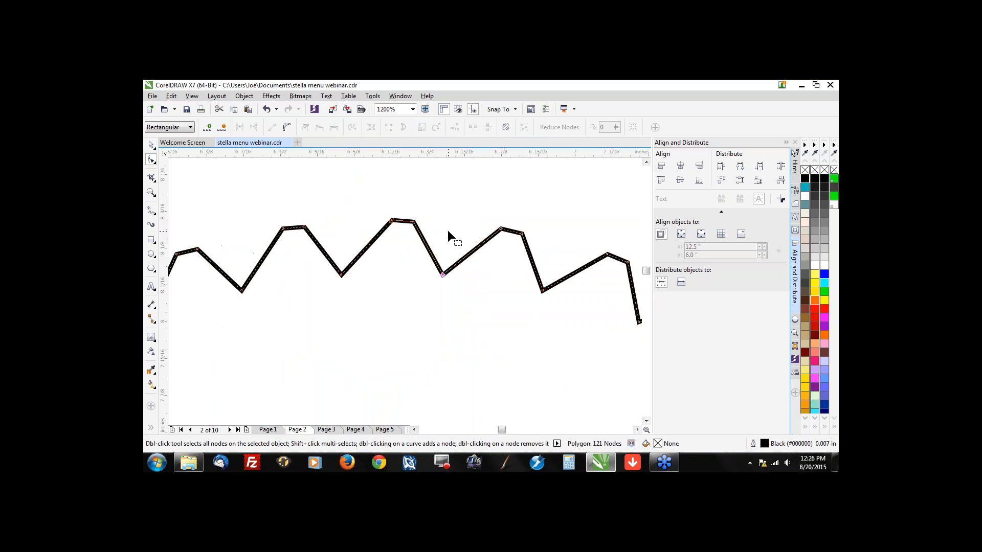
{"action": "scroll", "coordinate": [448, 235], "scroll_direction": "down", "scroll_amount": 2}
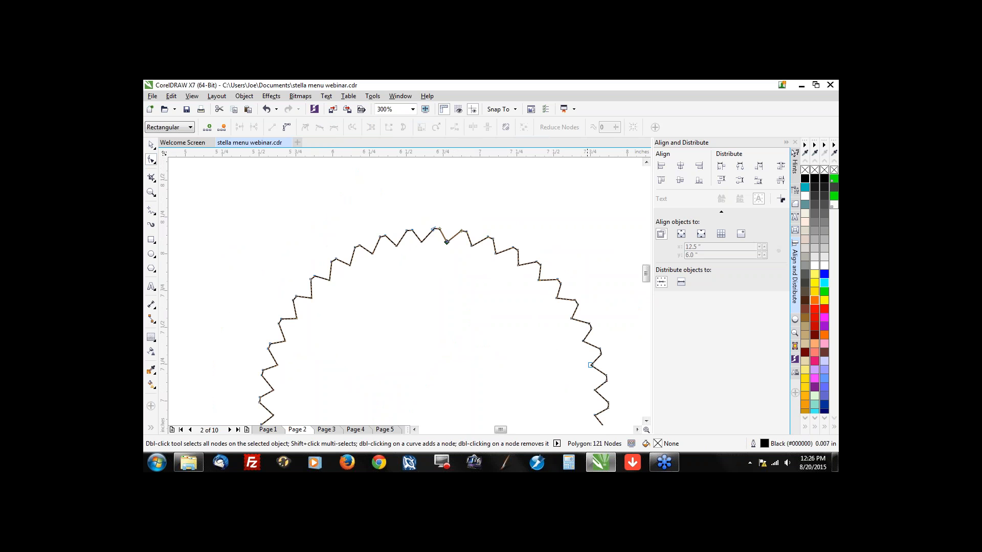
{"action": "scroll", "coordinate": [448, 235], "scroll_direction": "down", "scroll_amount": 1}
{"action": "scroll", "coordinate": [449, 227], "scroll_direction": "up", "scroll_amount": 2}
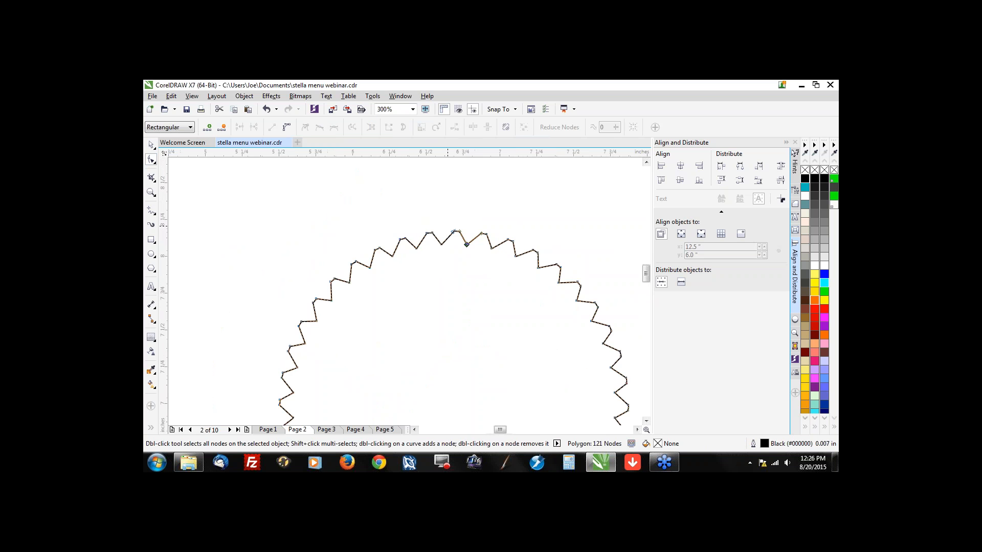
{"action": "key", "text": "ctrl+z"}
Step: Add nodes halfway between the polygon's vertices and edge midpoints by selecting the midpoint node beside the top vertex
{"action": "scroll", "coordinate": [467, 241], "scroll_direction": "up", "scroll_amount": 2}
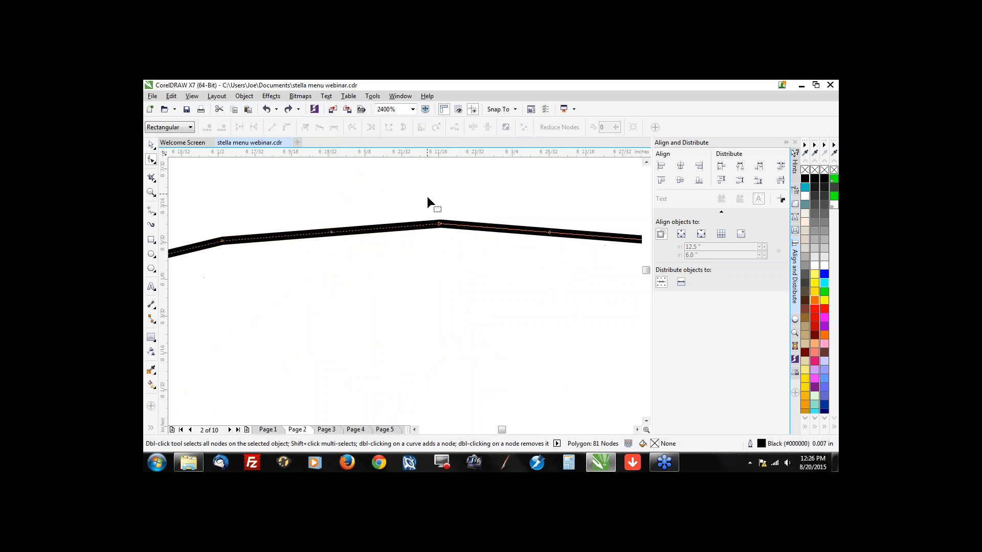
{"action": "left_click_drag", "start_coordinate": [428, 195], "coordinate": [399, 204]}
{"action": "left_click_drag", "start_coordinate": [267, 187], "coordinate": [444, 264]}
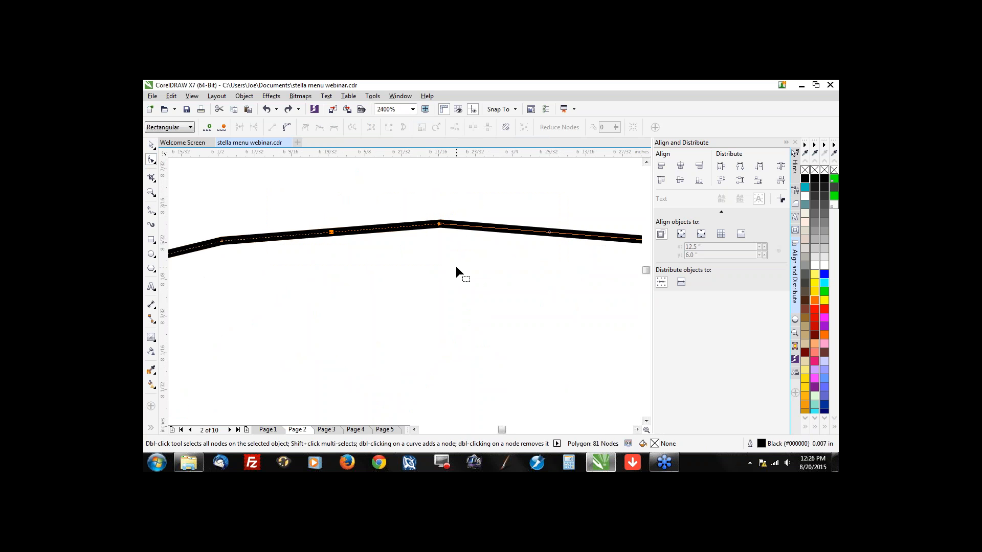
{"action": "left_click", "coordinate": [208, 129]}
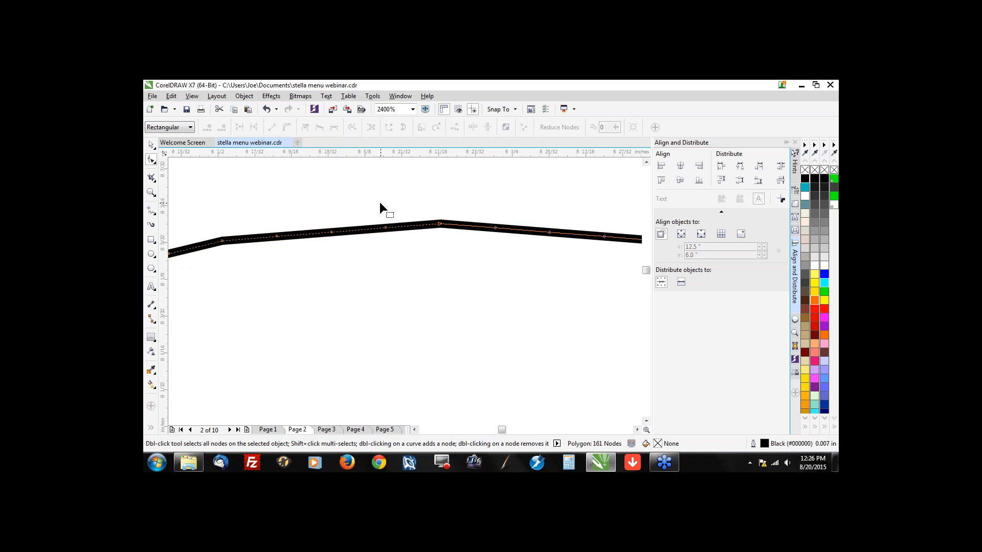
Step: Add one more node on each side of the top vertex, halfway between the vertex and its nearest node
{"action": "left_click_drag", "start_coordinate": [379, 203], "coordinate": [435, 249]}
{"action": "left_click", "coordinate": [212, 129]}
{"action": "key", "text": "ctrl+z"}
{"action": "left_click_drag", "start_coordinate": [429, 195], "coordinate": [526, 258]}
{"action": "left_click", "coordinate": [208, 130]}
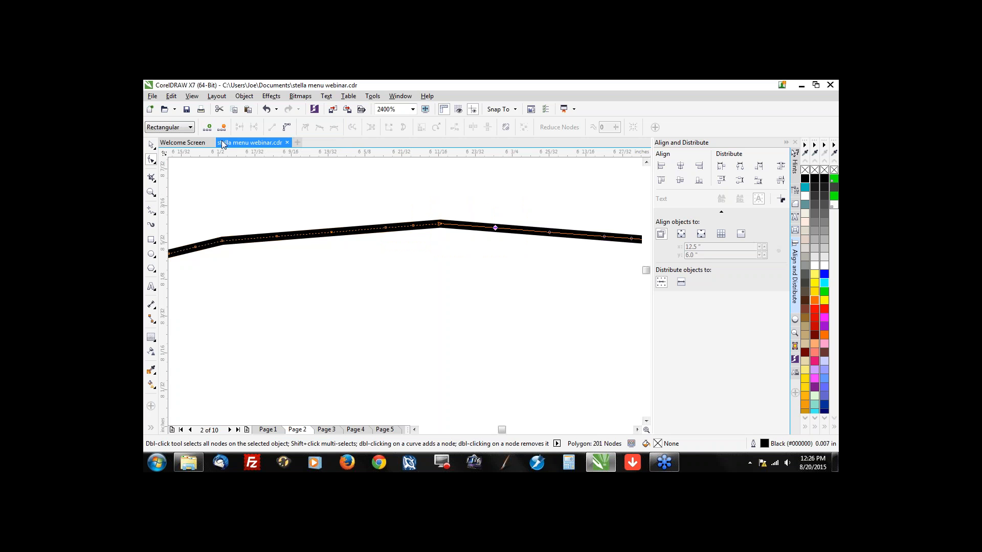
{"action": "left_click", "coordinate": [209, 129]}
{"action": "left_click", "coordinate": [429, 217]}
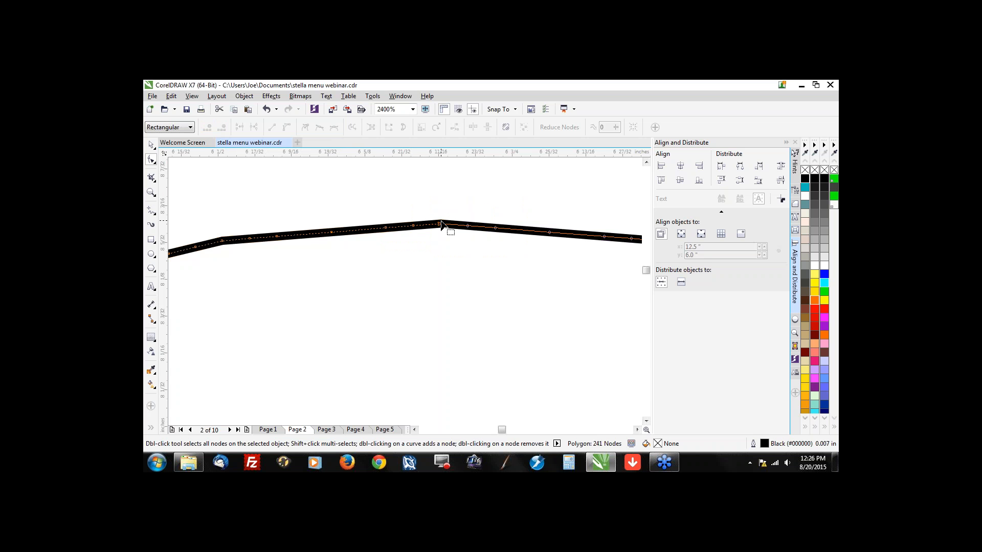
Step: Try pulling the nodes flanking the top vertex inward, and undo the moves
{"action": "left_click_drag", "start_coordinate": [403, 205], "coordinate": [468, 273]}
{"action": "left_click", "coordinate": [468, 227]}
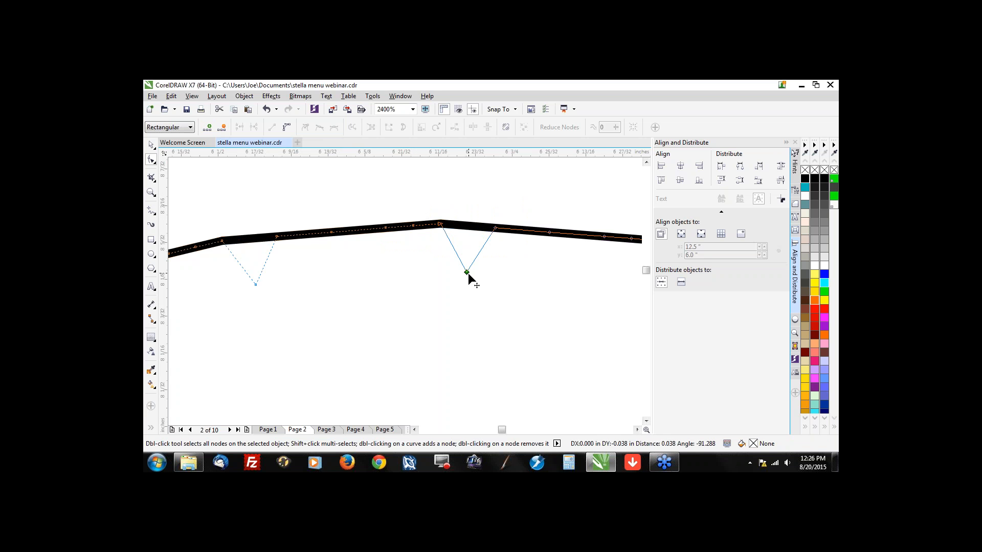
{"action": "left_click_drag", "start_coordinate": [413, 227], "coordinate": [415, 291]}
{"action": "key", "text": "ctrl+z"}
{"action": "key", "text": "ctrl+z"}
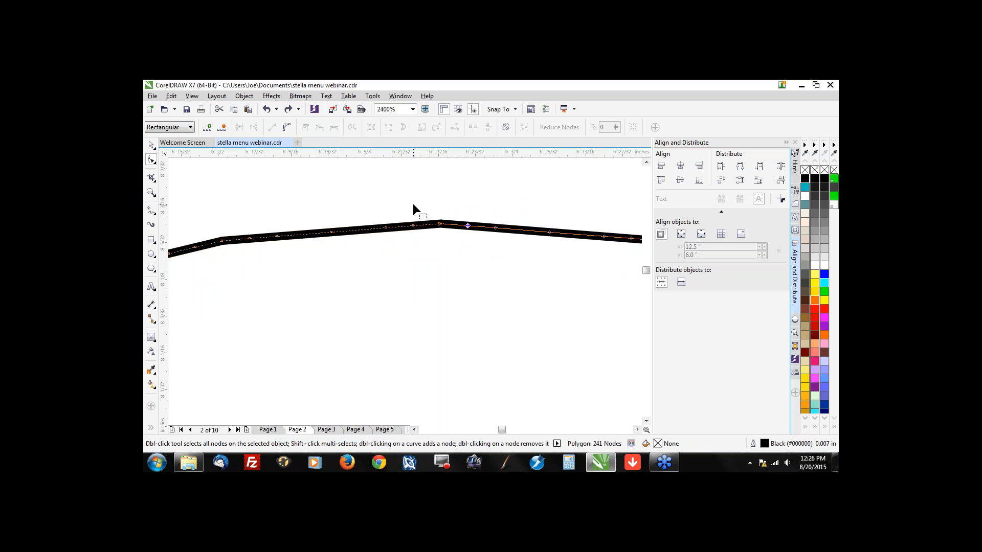
Step: Pull the nodes immediately on either side of the top vertex inward to about the same depth
{"action": "left_click_drag", "start_coordinate": [464, 245], "coordinate": [464, 246]}
{"action": "left_click_drag", "start_coordinate": [403, 205], "coordinate": [466, 306]}
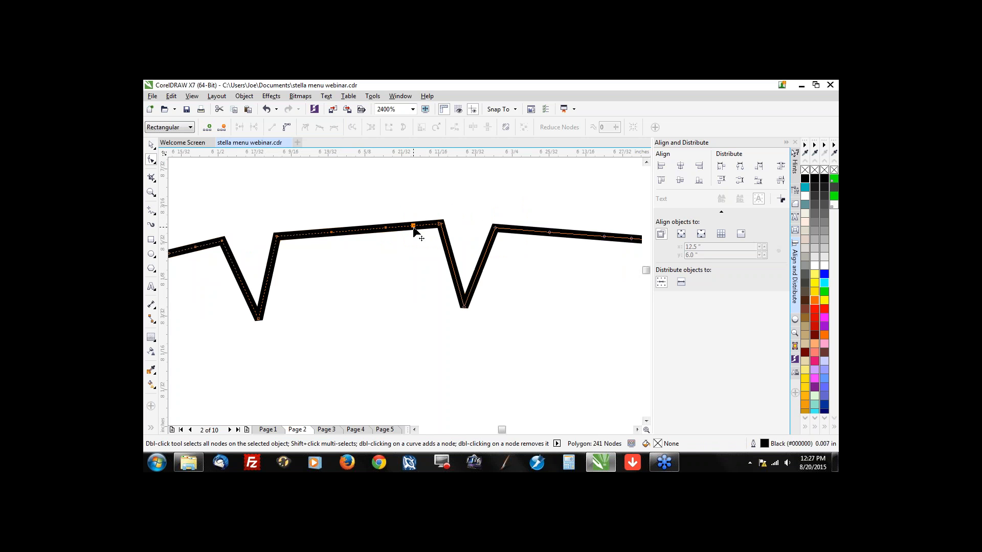
{"action": "left_click_drag", "start_coordinate": [413, 228], "coordinate": [424, 304]}
Step: Delete the vertex node between the two pulled-in nodes and lower the notch's two bottom nodes to deepen the gear teeth
{"action": "left_click_drag", "start_coordinate": [426, 210], "coordinate": [460, 247]}
{"action": "key", "text": "Delete"}
{"action": "left_click_drag", "start_coordinate": [399, 293], "coordinate": [473, 327]}
{"action": "key", "text": "Down"}
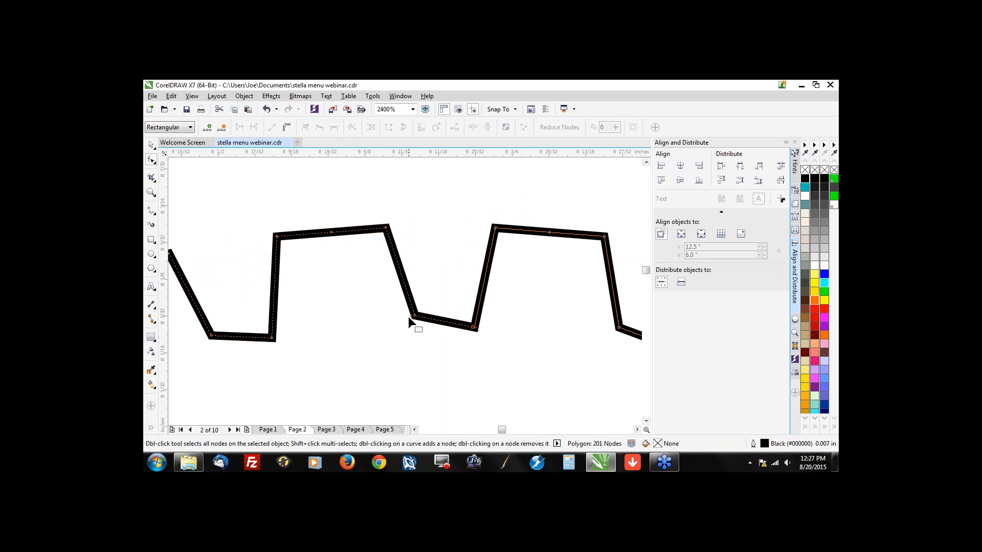
Step: Spread the two bottom nodes of the top notch outward and level them to give the gear teeth straighter sides
{"action": "left_click_drag", "start_coordinate": [410, 317], "coordinate": [402, 327]}
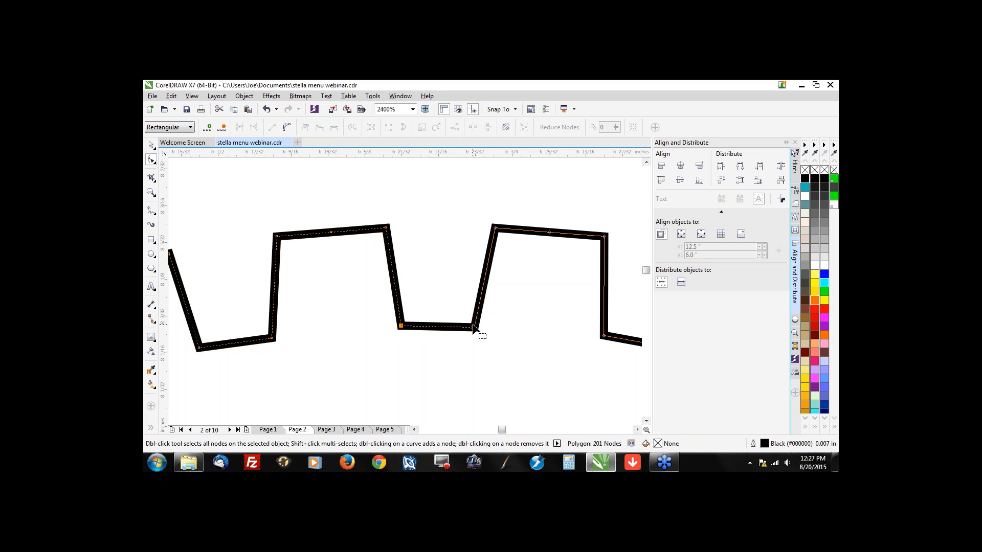
{"action": "left_click_drag", "start_coordinate": [473, 327], "coordinate": [480, 325]}
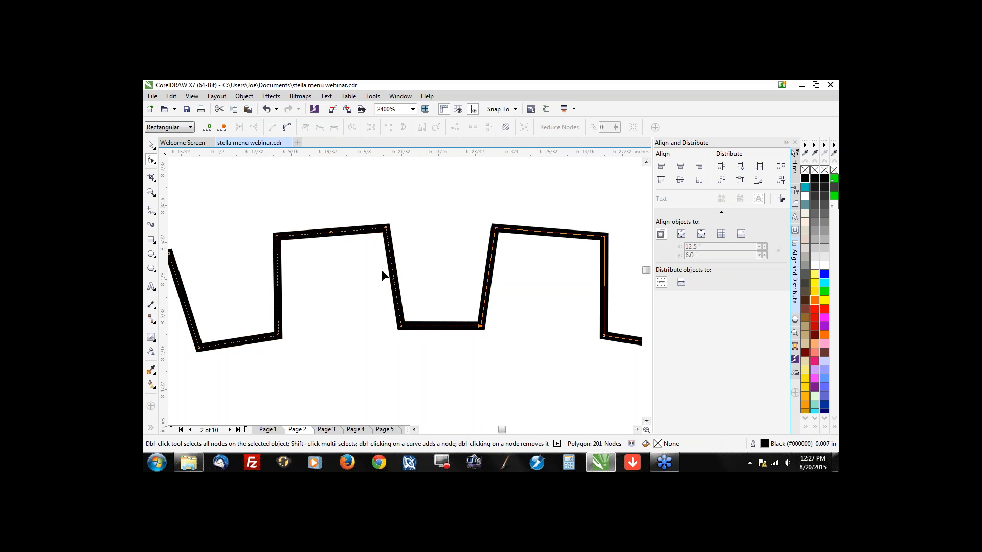
{"action": "scroll", "coordinate": [470, 212], "scroll_direction": "down", "scroll_amount": 8}
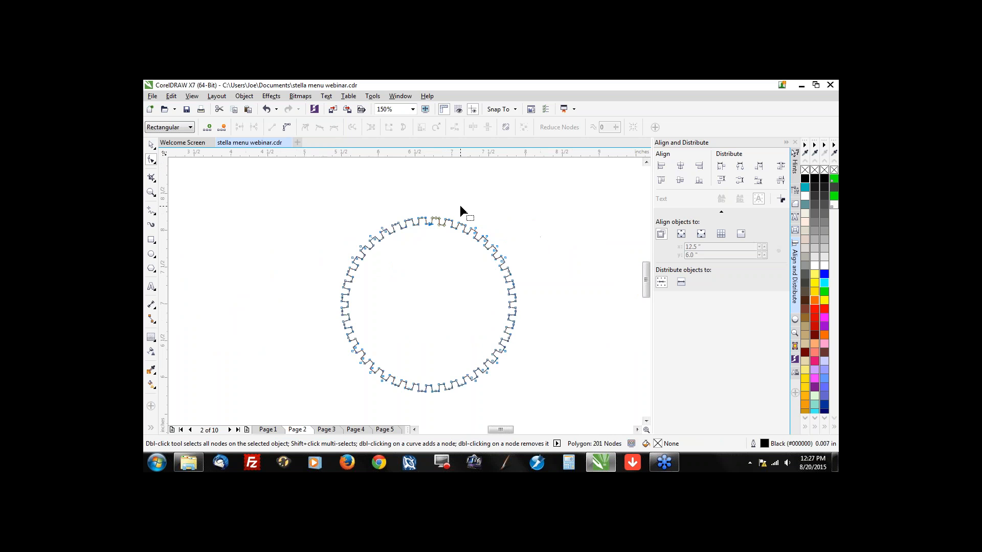
{"action": "scroll", "coordinate": [460, 208], "scroll_direction": "up", "scroll_amount": 4}
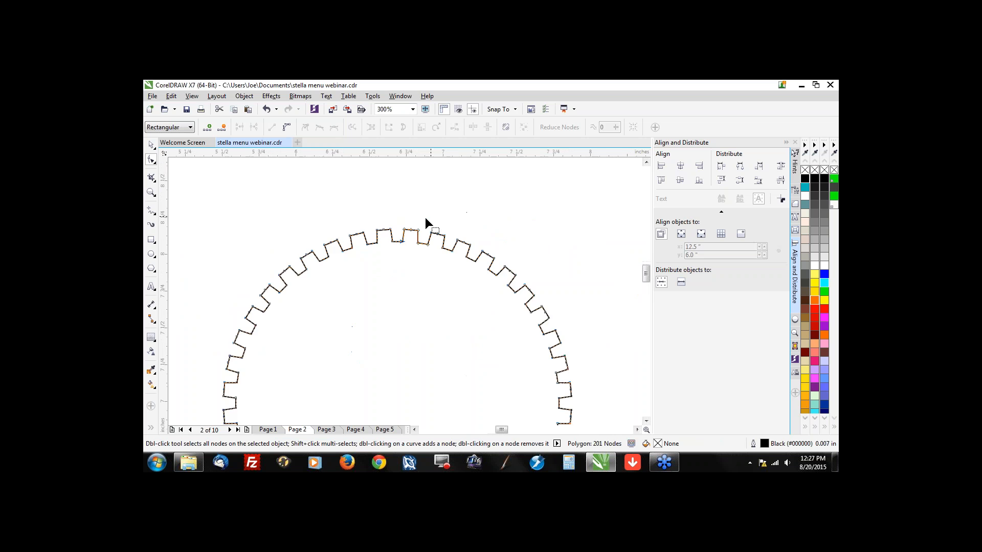
{"action": "left_click", "coordinate": [151, 146]}
{"action": "scroll", "coordinate": [366, 276], "scroll_direction": "down", "scroll_amount": 6}
{"action": "scroll", "coordinate": [544, 238], "scroll_direction": "up", "scroll_amount": 8}
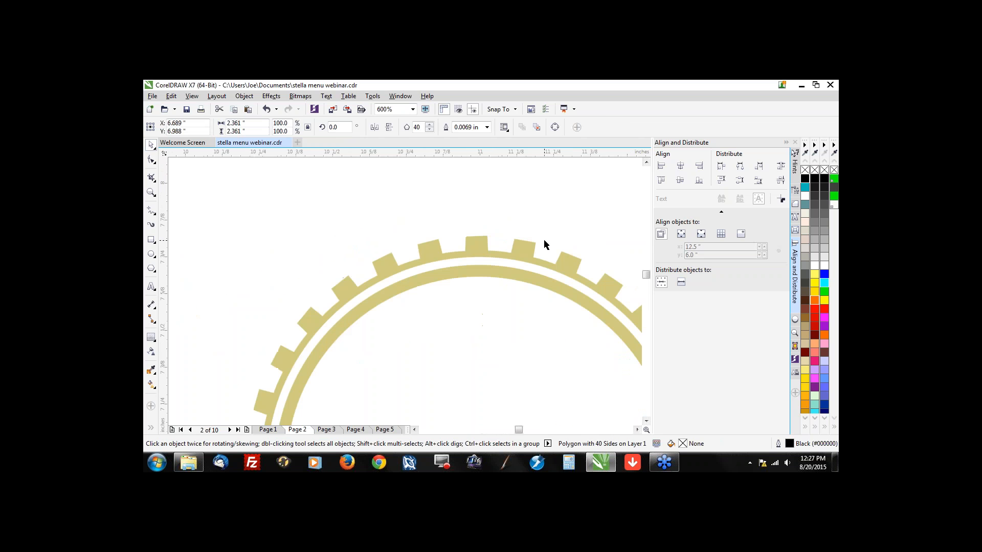
{"action": "scroll", "coordinate": [544, 239], "scroll_direction": "down", "scroll_amount": 6}
Step: Draw a circle about 1.87 inches in diameter to the right of the gear
{"action": "left_click", "coordinate": [502, 283]}
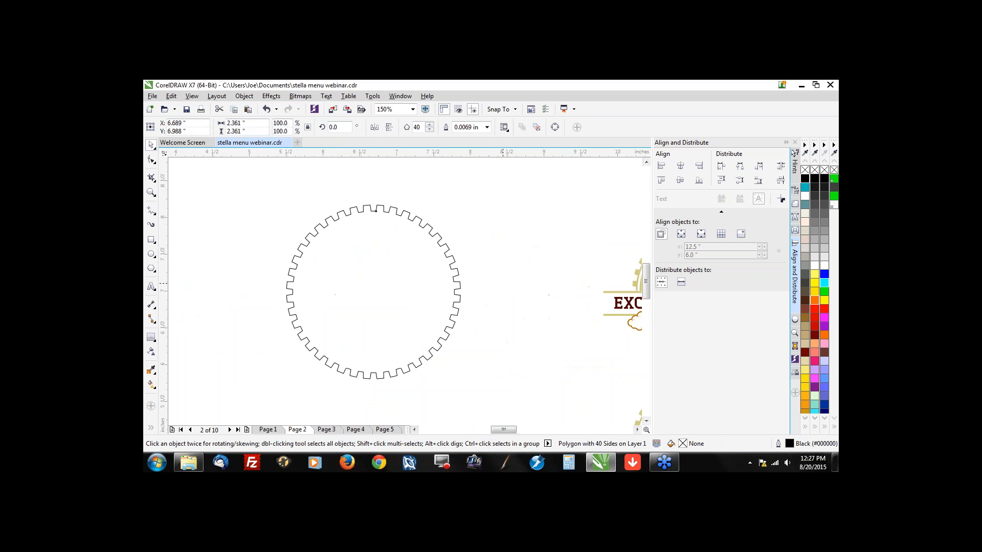
{"action": "key", "text": "F7"}
{"action": "left_click_drag", "start_coordinate": [486, 206], "coordinate": [551, 343]}
{"action": "key", "text": "space"}
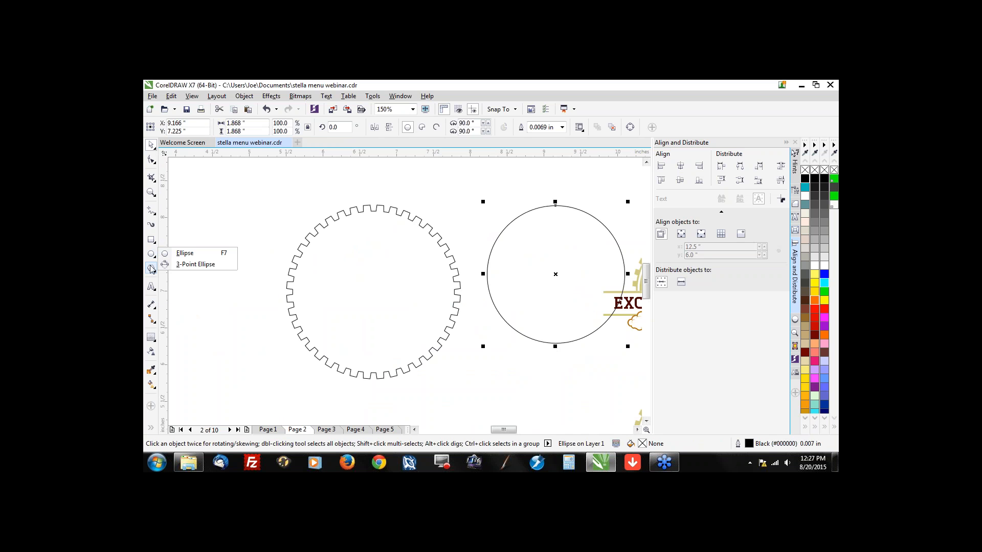
Step: Move the circle onto the gear's center and enlarge it to about 2.031 inches in diameter
{"action": "left_click", "coordinate": [152, 272]}
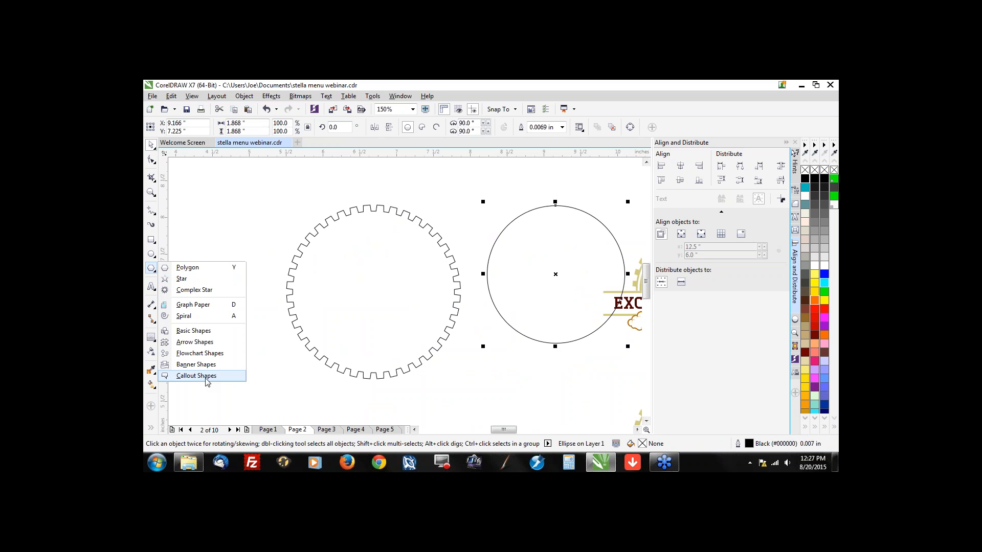
{"action": "left_click", "coordinate": [151, 145]}
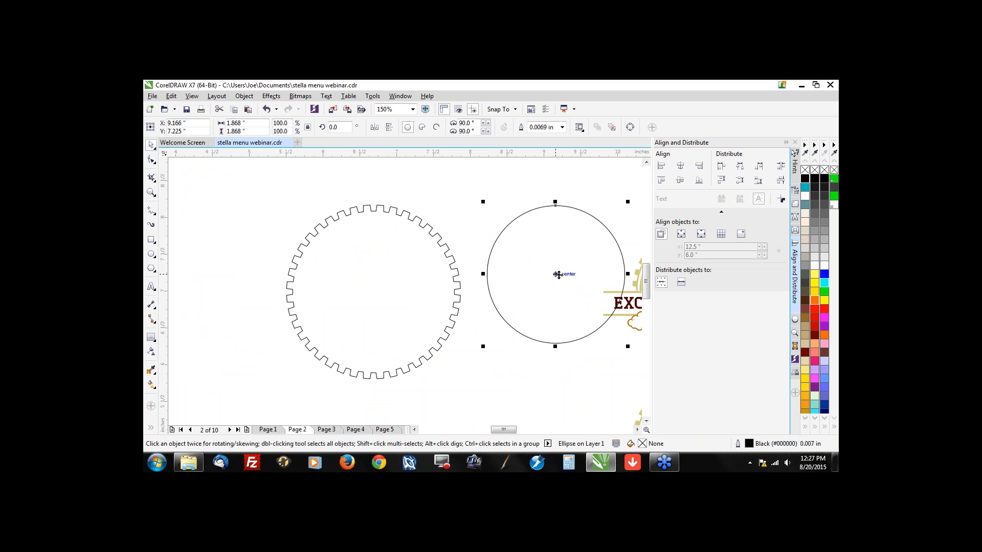
{"action": "left_click_drag", "start_coordinate": [558, 274], "coordinate": [424, 306]}
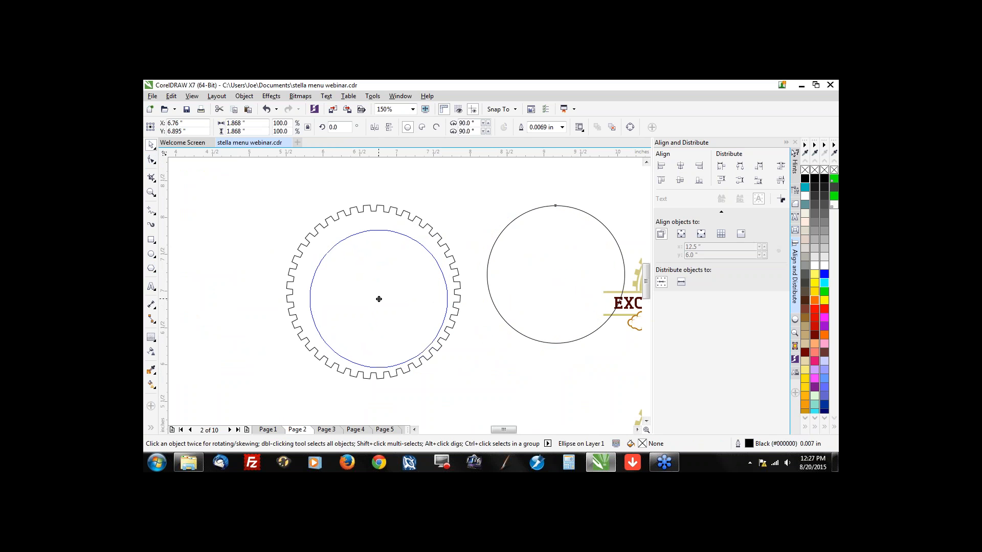
{"action": "left_click_drag", "start_coordinate": [379, 299], "coordinate": [376, 293]}
{"action": "left_click_drag", "start_coordinate": [447, 364], "coordinate": [452, 370]}
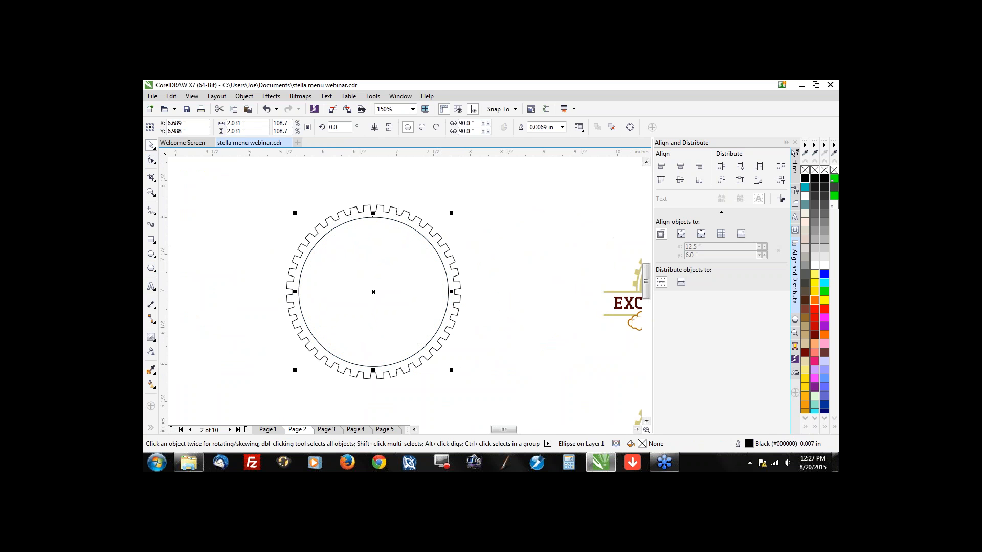
{"action": "mouse_move", "coordinate": [383, 294]}
{"action": "left_mouse_down"}
{"action": "mouse_move", "coordinate": [375, 291]}
{"action": "mouse_move", "coordinate": [477, 283]}
{"action": "mouse_move", "coordinate": [552, 262]}
{"action": "mouse_move", "coordinate": [471, 296]}
{"action": "mouse_move", "coordinate": [373, 299]}
{"action": "mouse_move", "coordinate": [565, 269]}
{"action": "mouse_move", "coordinate": [373, 292]}
{"action": "left_mouse_up"}
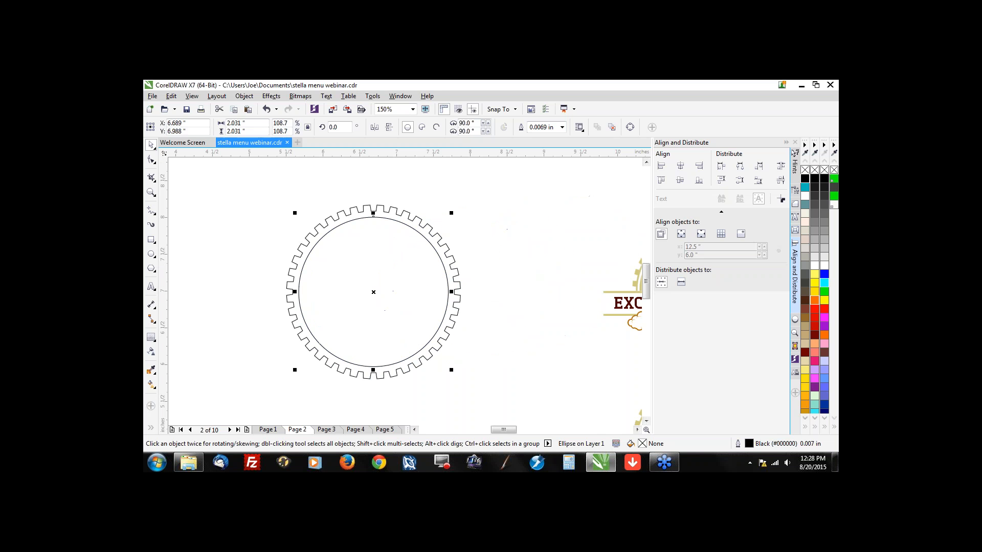
Step: Check which Snap To options are enabled for the document
{"action": "left_click", "coordinate": [193, 97]}
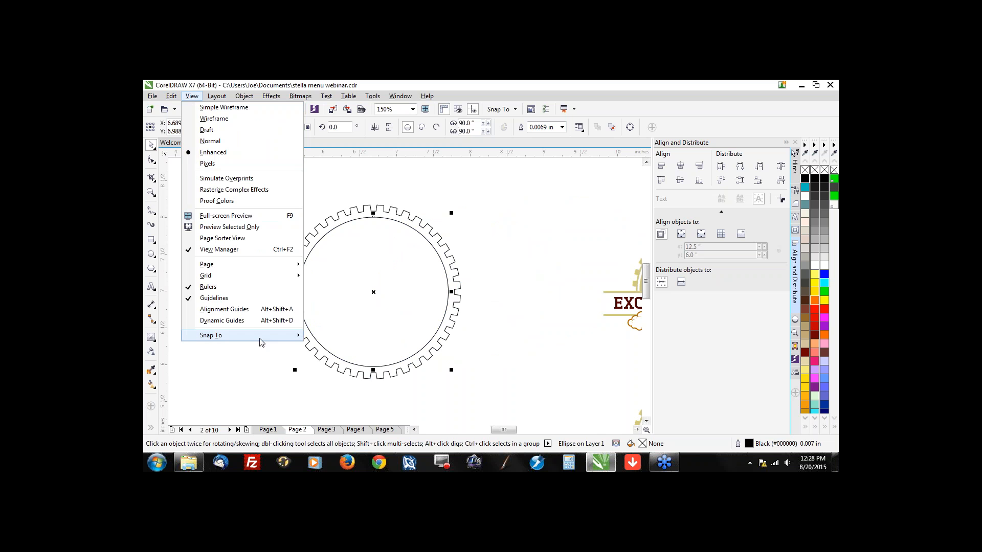
{"action": "mouse_move", "coordinate": [259, 336]}
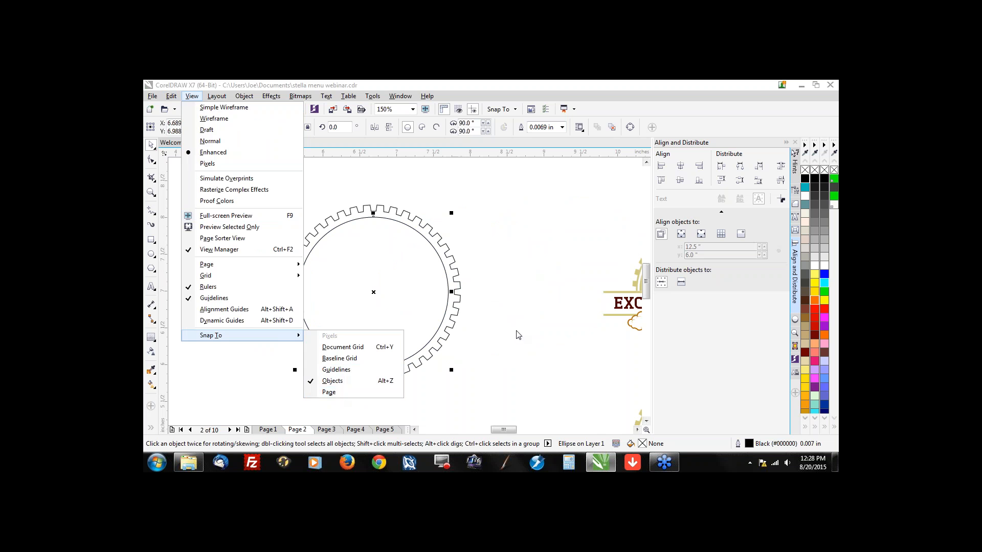
{"action": "left_click", "coordinate": [526, 310]}
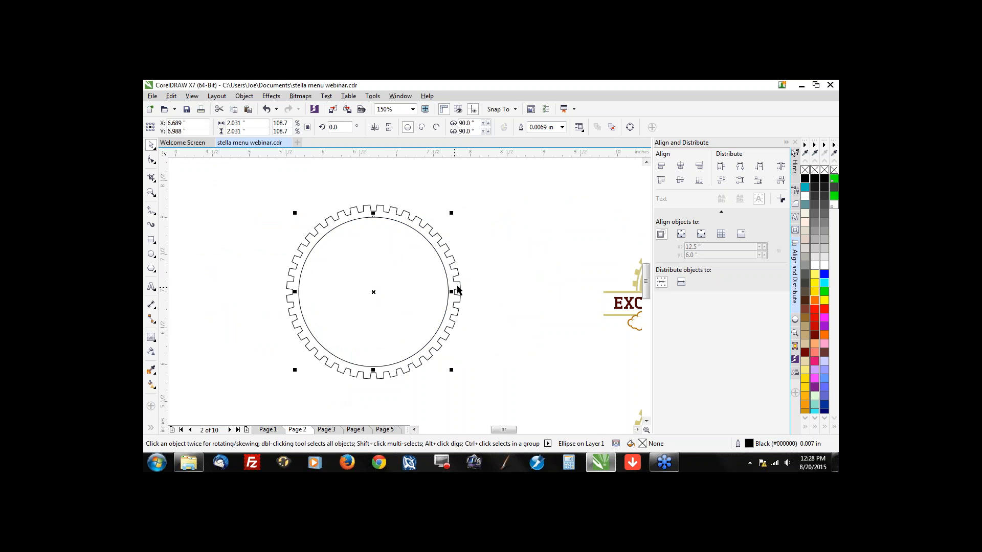
{"action": "left_click", "coordinate": [486, 280]}
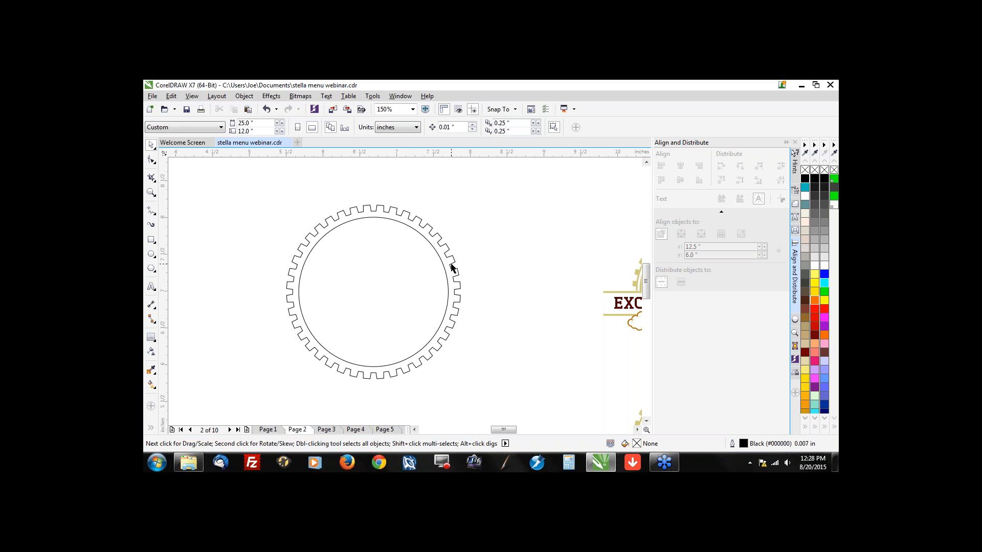
{"action": "left_click", "coordinate": [409, 279]}
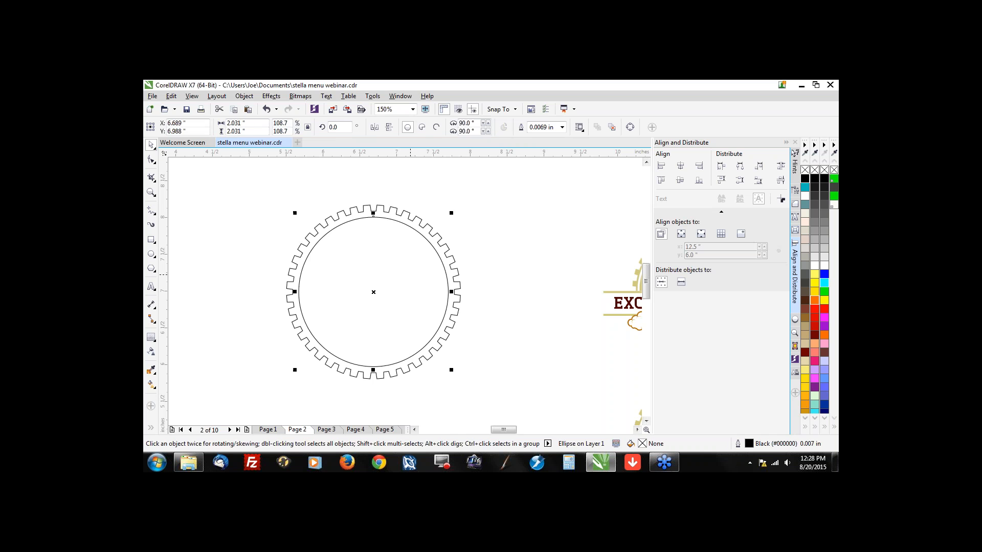
{"action": "left_click", "coordinate": [467, 290]}
{"action": "left_click", "coordinate": [389, 298]}
Step: Draw a square of about 0.7 inches beside the gear, try moving it by its corner, and delete it
{"action": "left_click", "coordinate": [152, 240]}
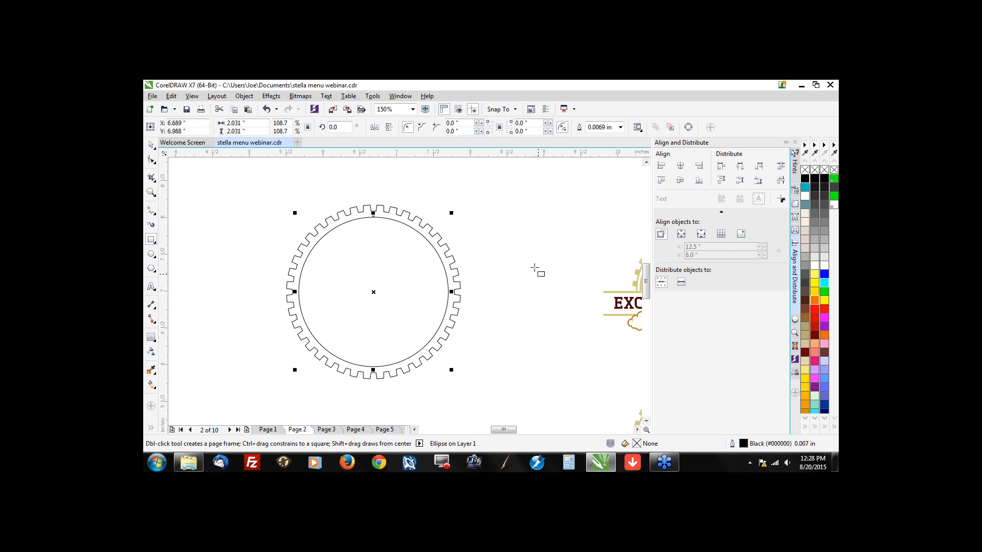
{"action": "mouse_move", "coordinate": [521, 264]}
{"action": "left_mouse_down"}
{"action": "mouse_move", "coordinate": [541, 302]}
{"action": "mouse_move", "coordinate": [572, 316]}
{"action": "left_mouse_up"}
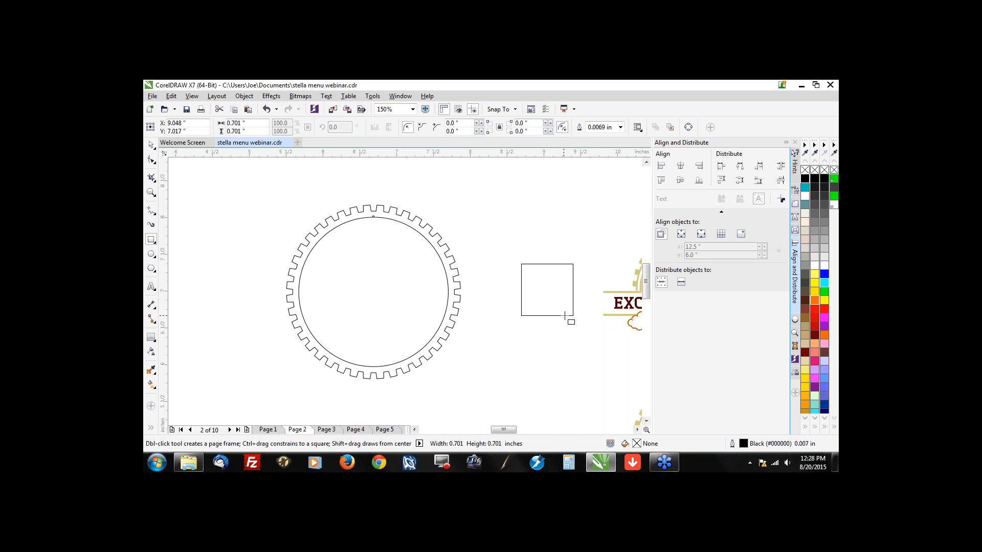
{"action": "key", "text": "space"}
{"action": "left_click_drag", "start_coordinate": [521, 264], "coordinate": [541, 282]}
{"action": "scroll", "coordinate": [447, 291], "scroll_direction": "up", "scroll_amount": 2}
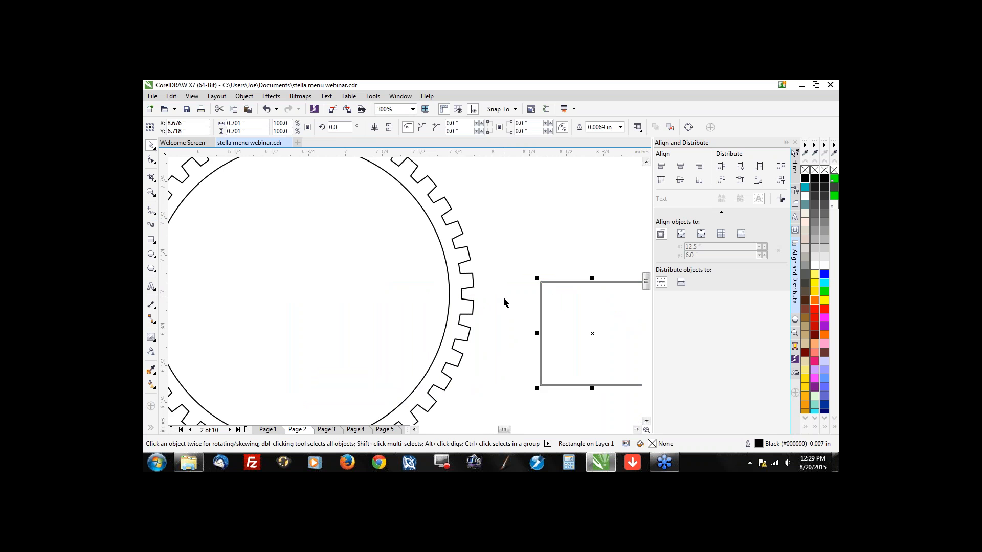
{"action": "scroll", "coordinate": [504, 298], "scroll_direction": "down", "scroll_amount": 1}
{"action": "key", "text": "Delete"}
Step: Draw a rectangle over the gear's top notch and resize it to about 0.067 by 0.083 inches to match the notch's base
{"action": "left_click", "coordinate": [477, 300]}
{"action": "scroll", "coordinate": [388, 284], "scroll_direction": "down", "scroll_amount": 1}
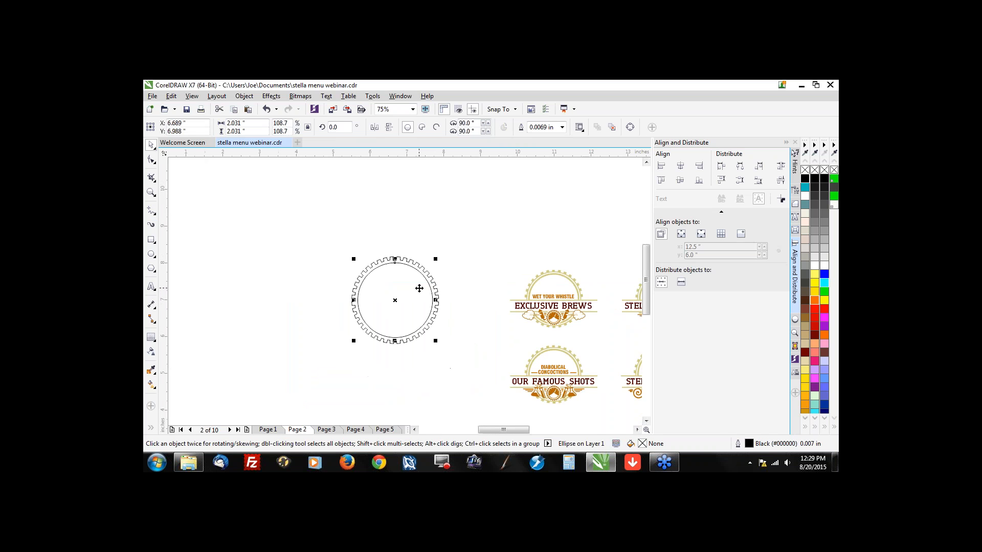
{"action": "scroll", "coordinate": [416, 287], "scroll_direction": "up", "scroll_amount": 1}
{"action": "scroll", "coordinate": [381, 225], "scroll_direction": "up", "scroll_amount": 3}
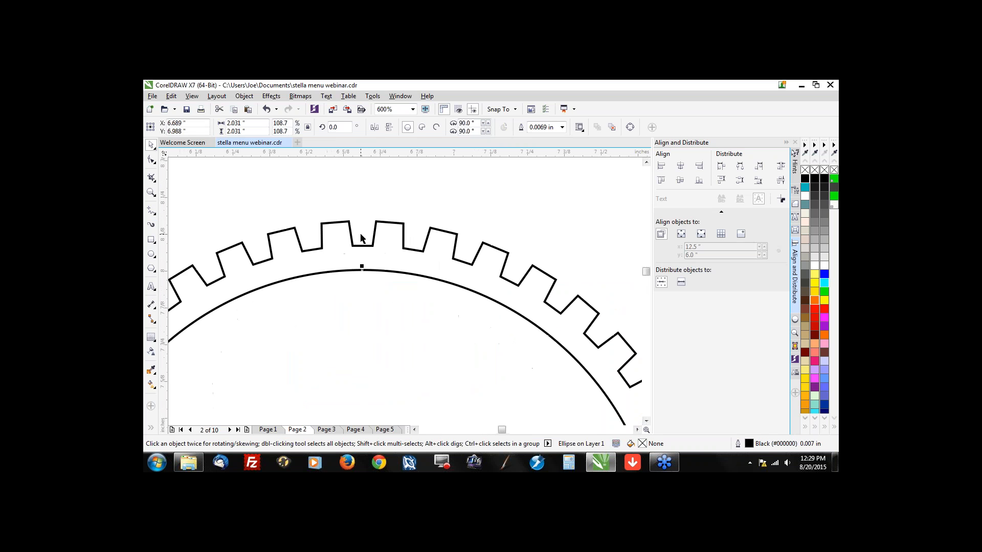
{"action": "key", "text": "F6"}
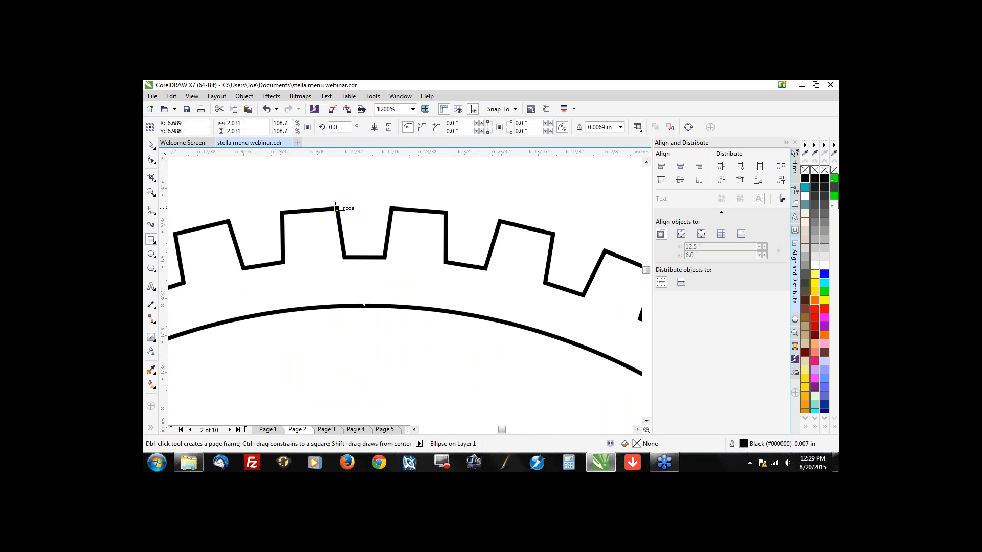
{"action": "scroll", "coordinate": [335, 208], "scroll_direction": "up", "scroll_amount": 1}
{"action": "left_click_drag", "start_coordinate": [338, 210], "coordinate": [398, 289]}
{"action": "left_click_drag", "start_coordinate": [398, 235], "coordinate": [458, 230]}
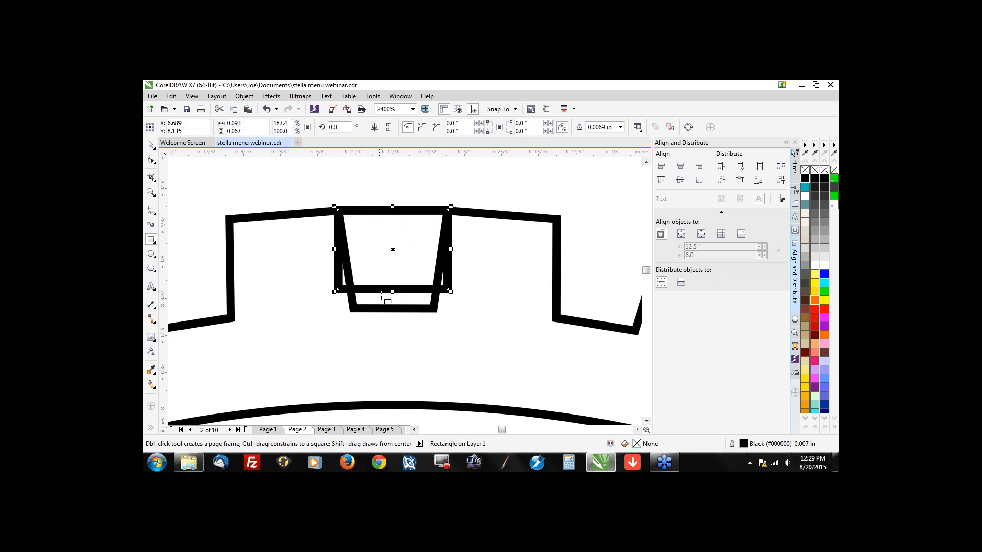
{"action": "left_click_drag", "start_coordinate": [392, 291], "coordinate": [386, 309]}
{"action": "mouse_move", "coordinate": [451, 260]}
{"action": "left_mouse_down"}
{"action": "mouse_move", "coordinate": [468, 260]}
{"action": "mouse_move", "coordinate": [435, 260]}
{"action": "left_mouse_up"}
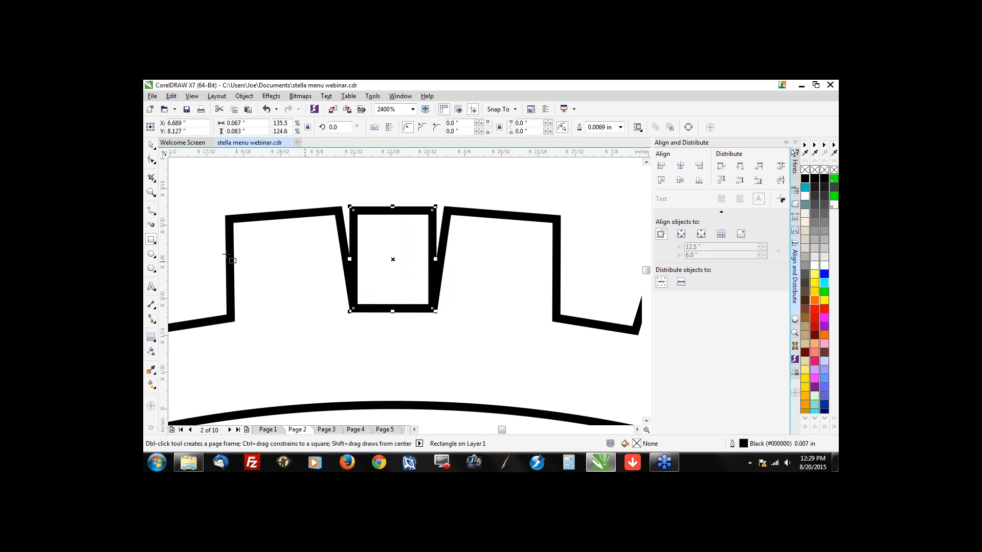
Step: Delete the guide rectangle from the gear's top notch
{"action": "left_click", "coordinate": [151, 160]}
{"action": "left_click_drag", "start_coordinate": [350, 312], "coordinate": [432, 308]}
{"action": "left_click", "coordinate": [152, 146]}
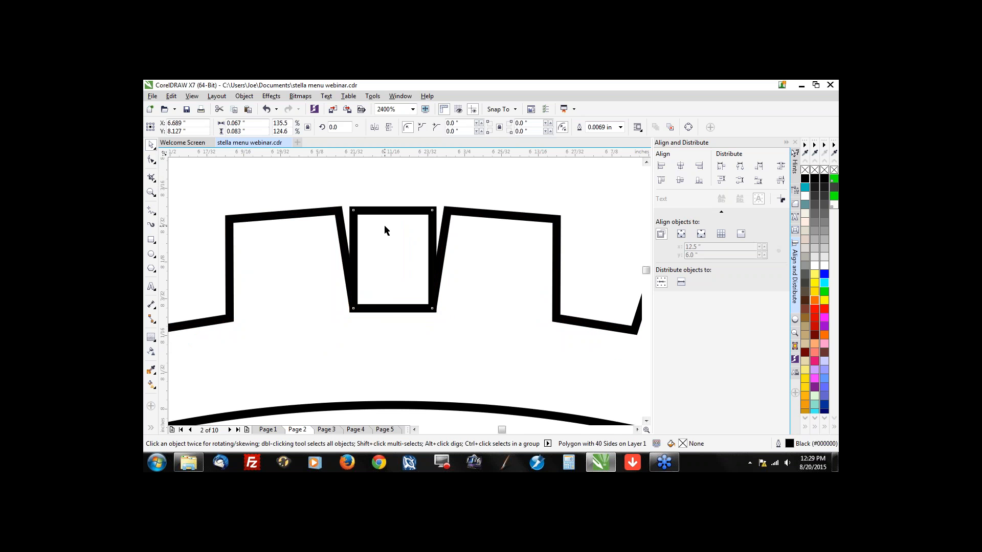
{"action": "left_click", "coordinate": [385, 225]}
{"action": "scroll", "coordinate": [404, 218], "scroll_direction": "down", "scroll_amount": 1}
{"action": "scroll", "coordinate": [403, 219], "scroll_direction": "down", "scroll_amount": 3}
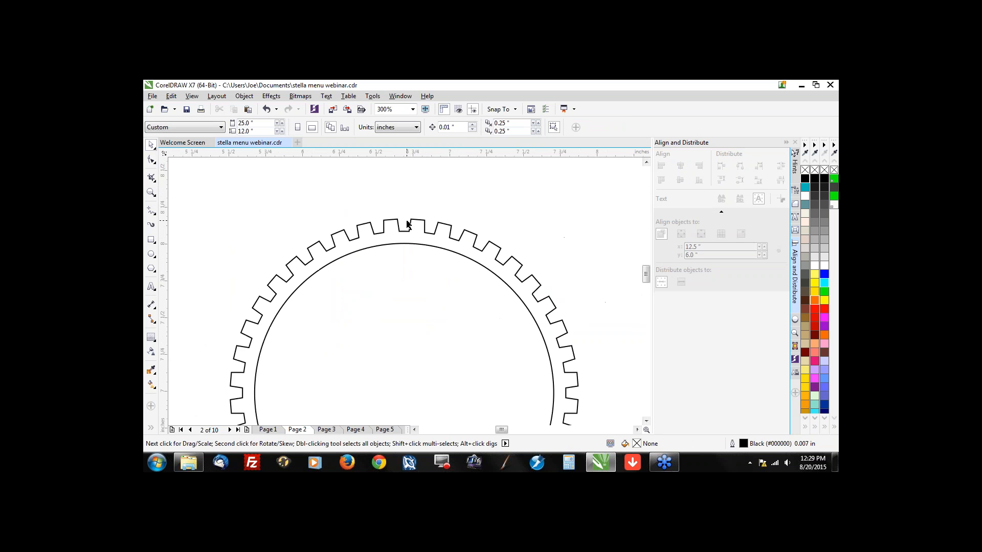
Step: Enlarge the inner circle about its center to about 2.055 inches in diameter
{"action": "left_click", "coordinate": [426, 270]}
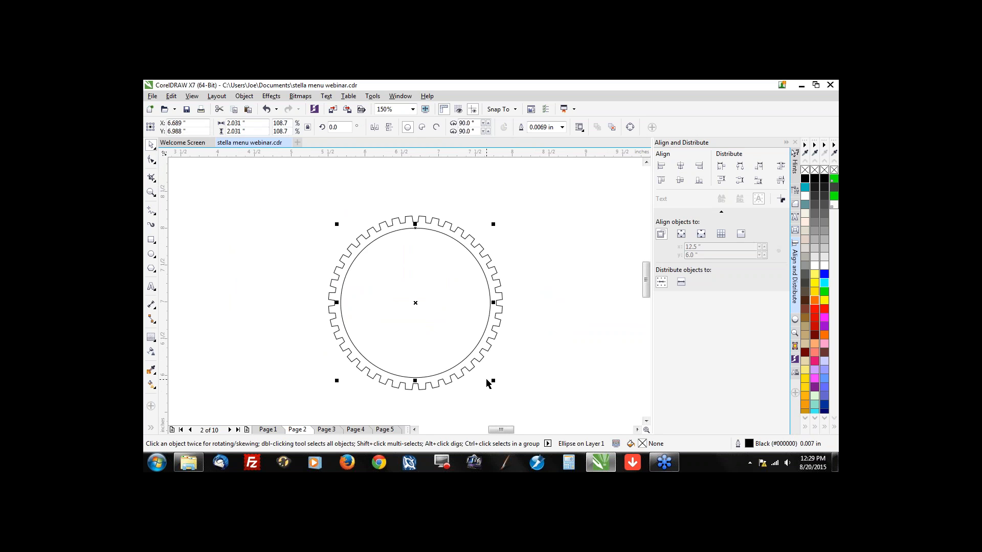
{"action": "scroll", "coordinate": [486, 381], "scroll_direction": "up", "scroll_amount": 1}
{"action": "left_click_drag", "start_coordinate": [496, 378], "coordinate": [502, 382]}
{"action": "scroll", "coordinate": [484, 381], "scroll_direction": "down", "scroll_amount": 1}
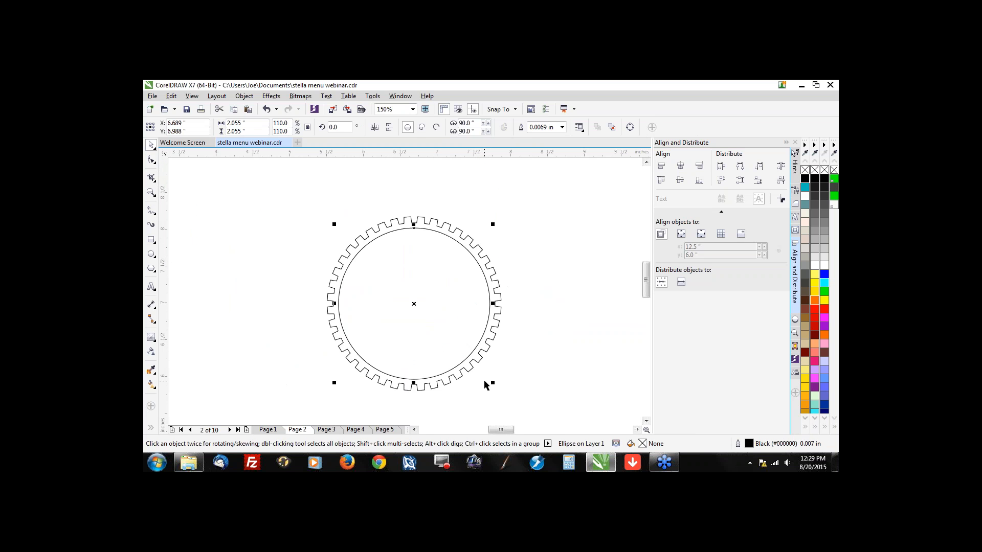
Step: Move the inner circle away from the gear and snap it back onto the gear's center
{"action": "mouse_move", "coordinate": [415, 303]}
{"action": "left_mouse_down"}
{"action": "mouse_move", "coordinate": [439, 282]}
{"action": "mouse_move", "coordinate": [566, 336]}
{"action": "mouse_move", "coordinate": [415, 303]}
{"action": "left_mouse_up"}
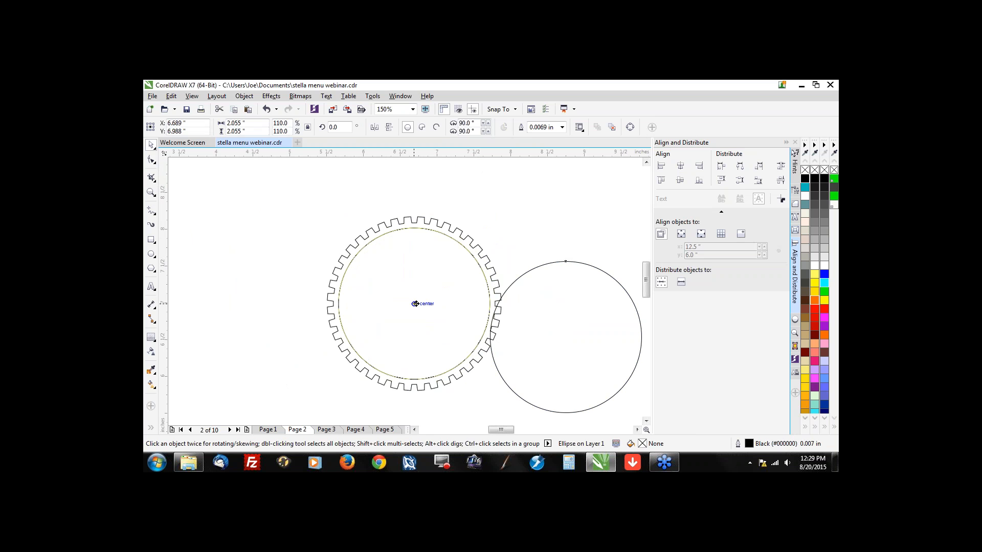
{"action": "left_click_drag", "start_coordinate": [415, 304], "coordinate": [415, 303]}
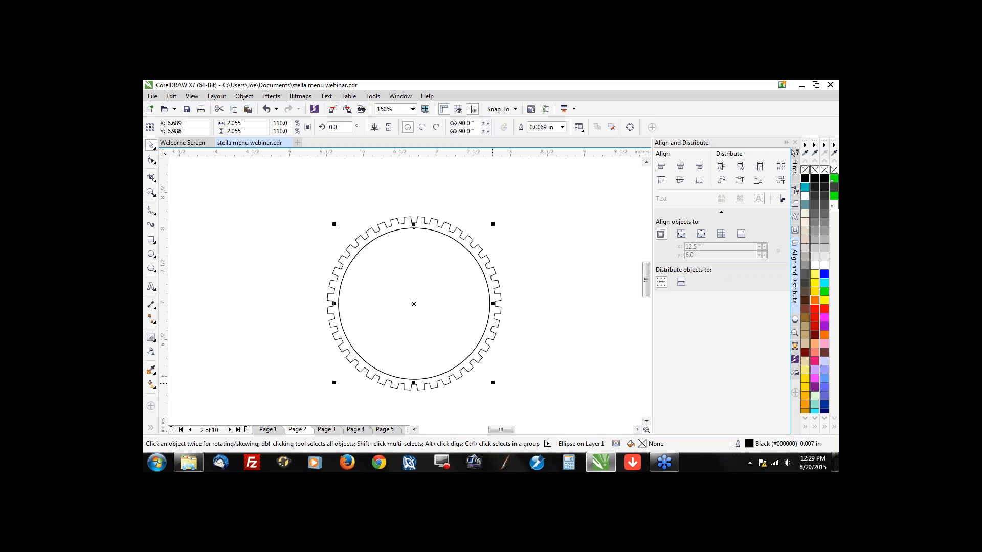
{"action": "left_click", "coordinate": [545, 342]}
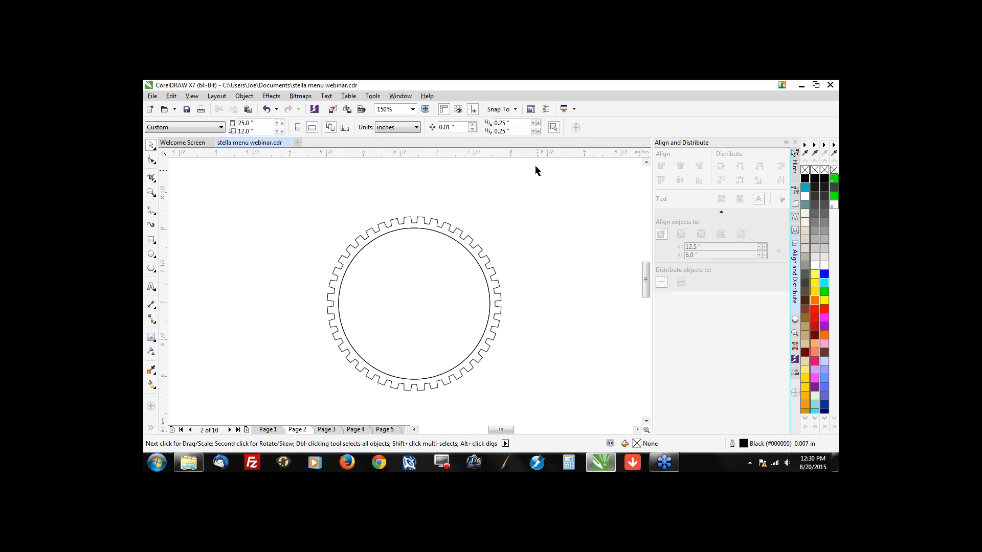
Step: Duplicate the inner circle using a duplicate distance of 0.25 inches horizontally and vertically
{"action": "left_click", "coordinate": [500, 124]}
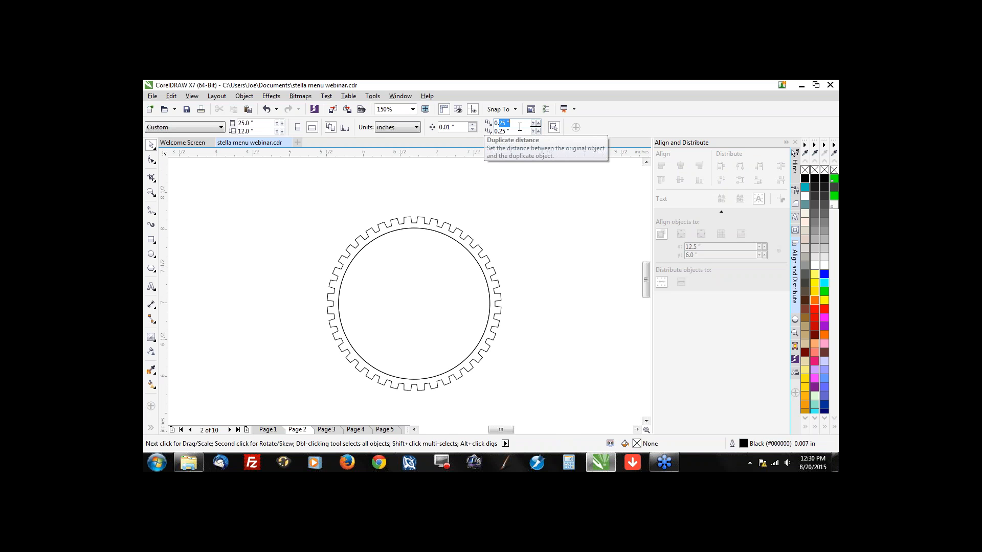
{"action": "left_click", "coordinate": [357, 289]}
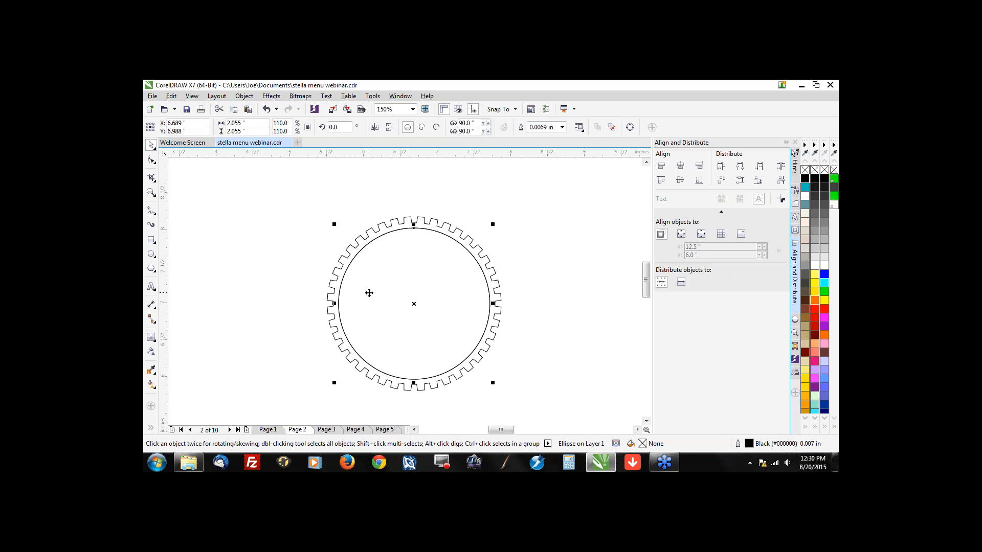
{"action": "left_click_drag", "start_coordinate": [369, 292], "coordinate": [388, 274]}
{"action": "left_click", "coordinate": [557, 252]}
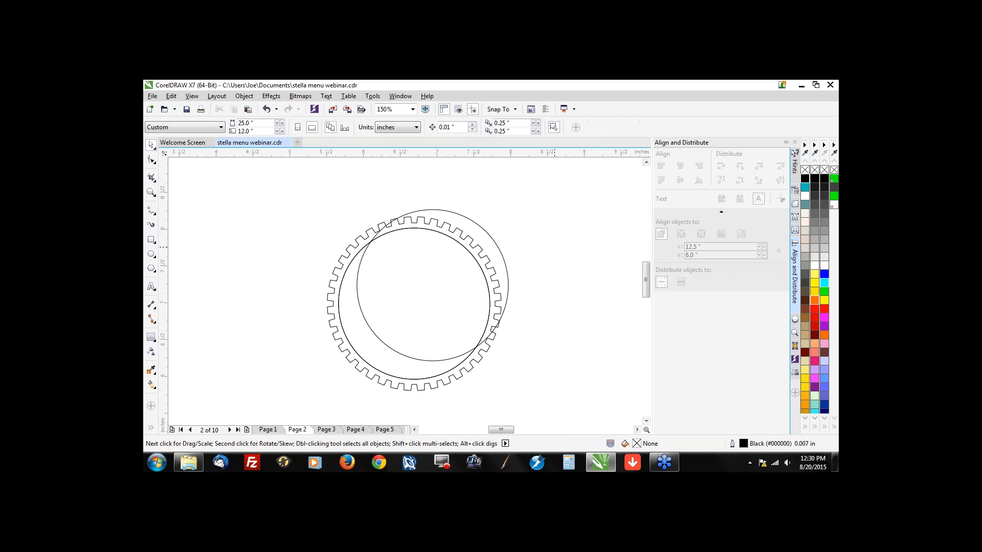
Step: Undo the offset copy of the inner circle and set the duplicate distance to 0 inches horizontally and vertically
{"action": "key", "text": "ctrl+z"}
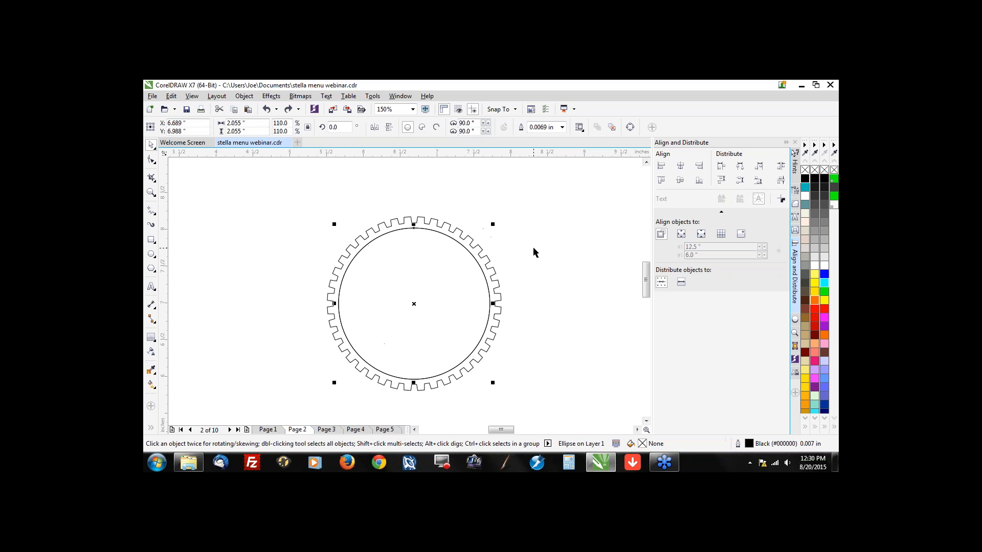
{"action": "left_click", "coordinate": [559, 287]}
{"action": "left_click", "coordinate": [516, 123]}
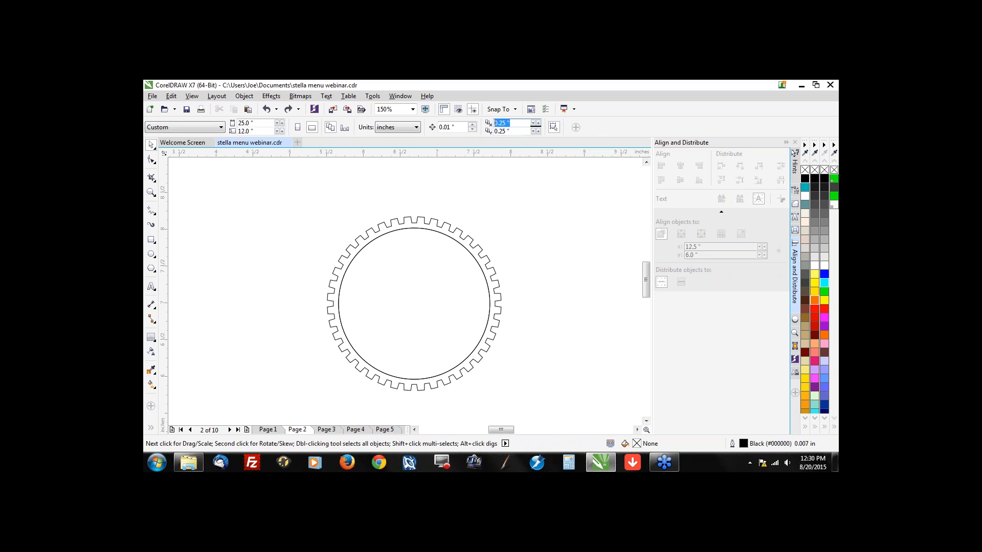
{"action": "type", "text": "0"}
{"action": "key", "text": "Tab"}
{"action": "type", "text": "0"}
{"action": "key", "text": "Return"}
Step: Duplicate the inner circle in place and shrink the copy about its center to about 1.912 inches in diameter
{"action": "left_click", "coordinate": [452, 314]}
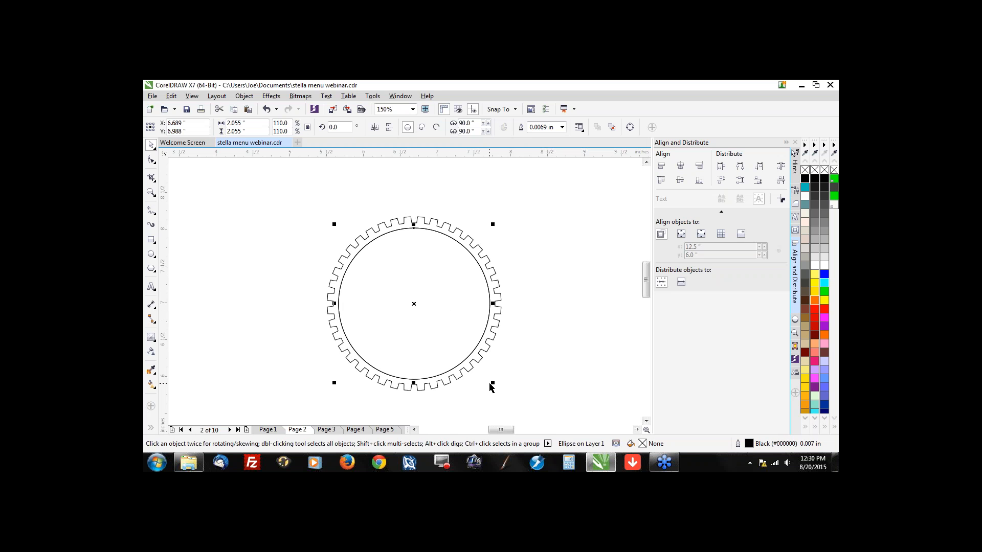
{"action": "left_click_drag", "start_coordinate": [491, 385], "coordinate": [486, 381]}
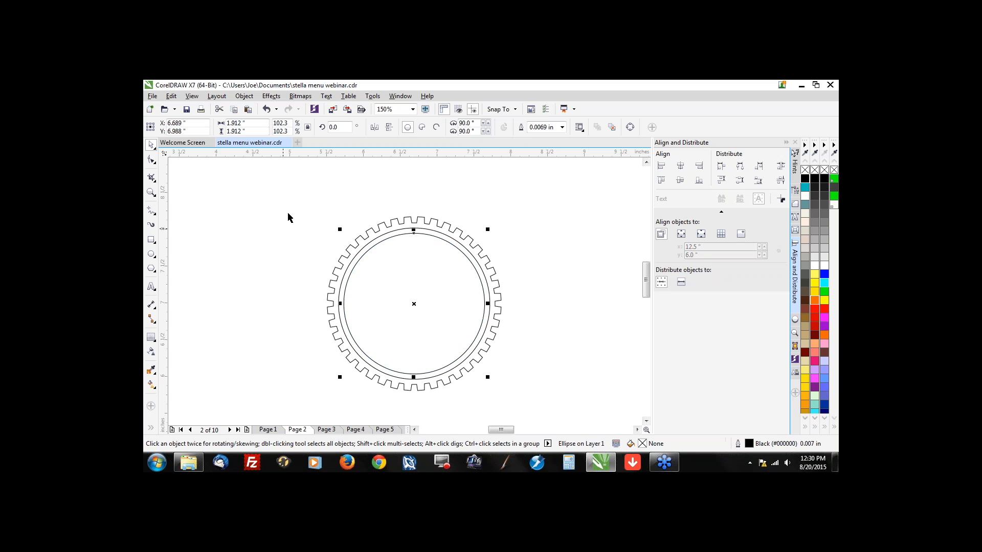
Step: Combine the gear outline with both inner circles into one curve and fill it with sandstone
{"action": "left_click_drag", "start_coordinate": [315, 227], "coordinate": [509, 399]}
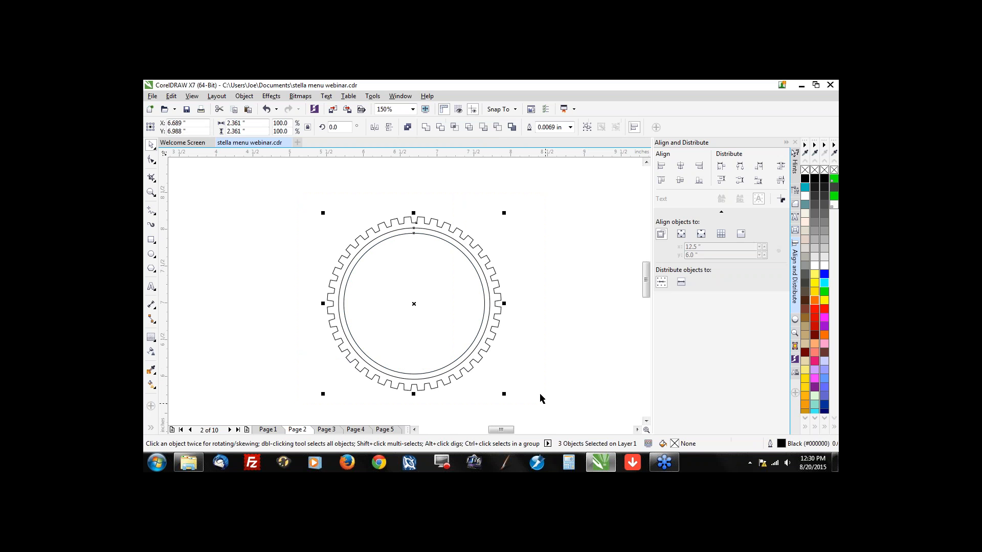
{"action": "left_click", "coordinate": [409, 128]}
{"action": "left_click", "coordinate": [803, 327]}
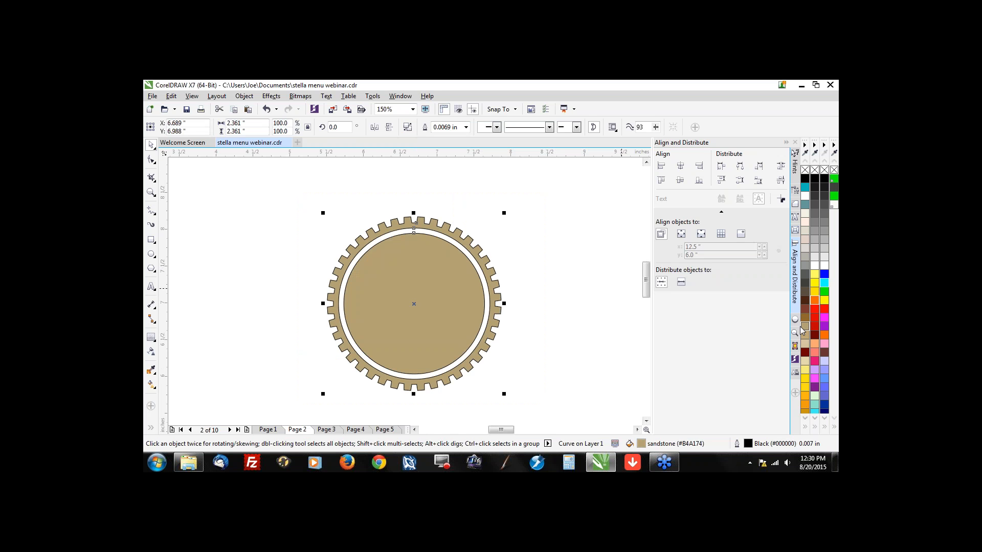
{"action": "key", "text": "Escape"}
Step: Add the artistic text "EXCLUSIVE" near the upper part of the finished Exclusive Brews badge
{"action": "scroll", "coordinate": [353, 286], "scroll_direction": "down", "scroll_amount": 1}
{"action": "scroll", "coordinate": [607, 297], "scroll_direction": "up", "scroll_amount": 1}
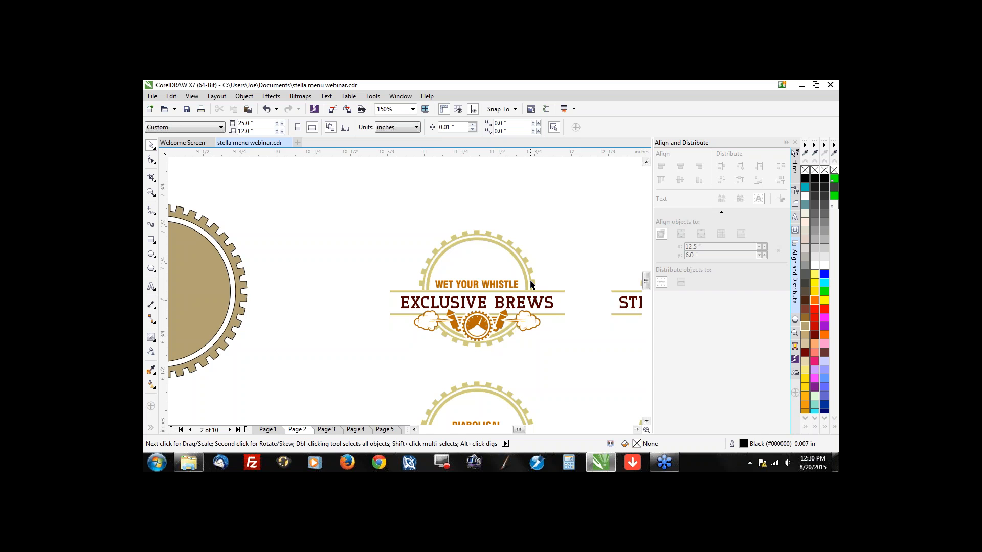
{"action": "scroll", "coordinate": [530, 285], "scroll_direction": "up", "scroll_amount": 1}
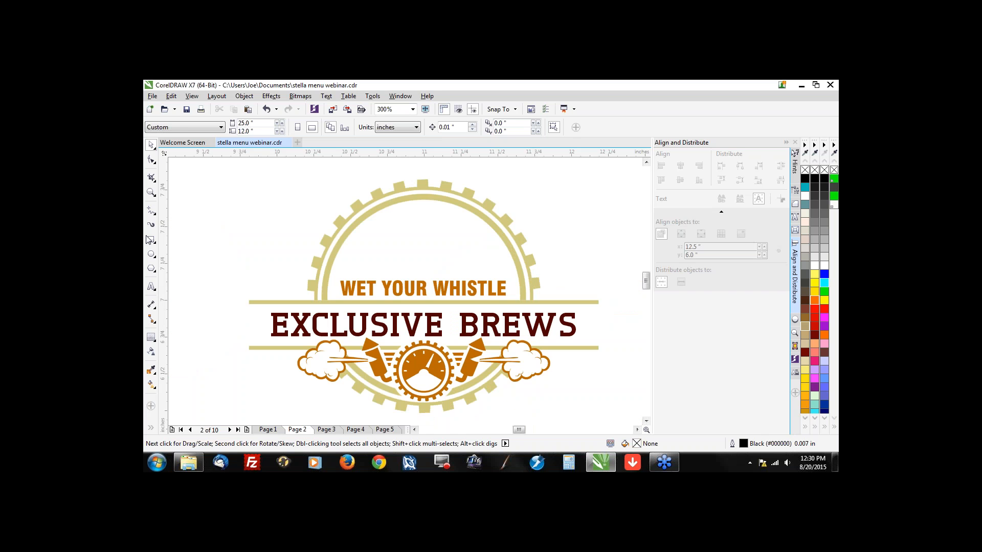
{"action": "left_click", "coordinate": [151, 288]}
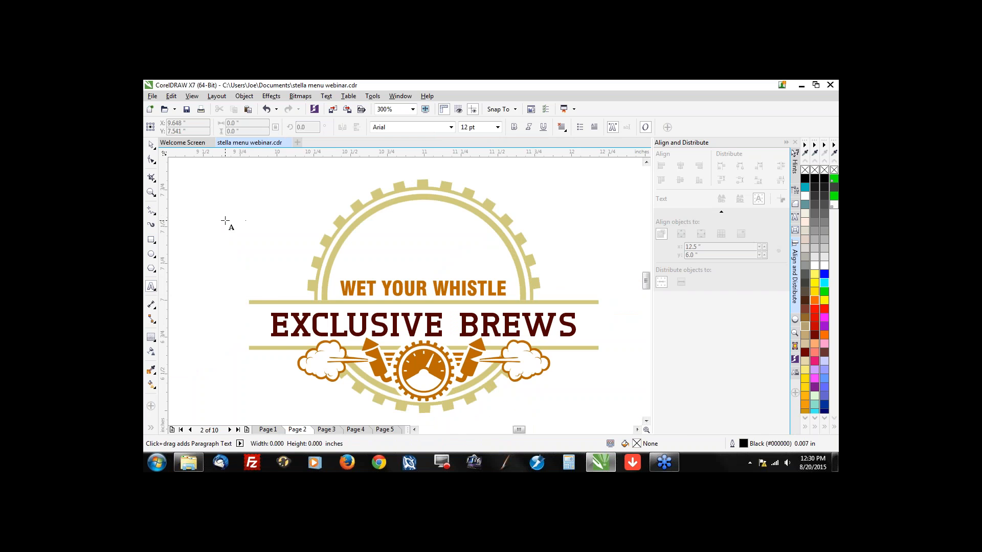
{"action": "left_click", "coordinate": [225, 220]}
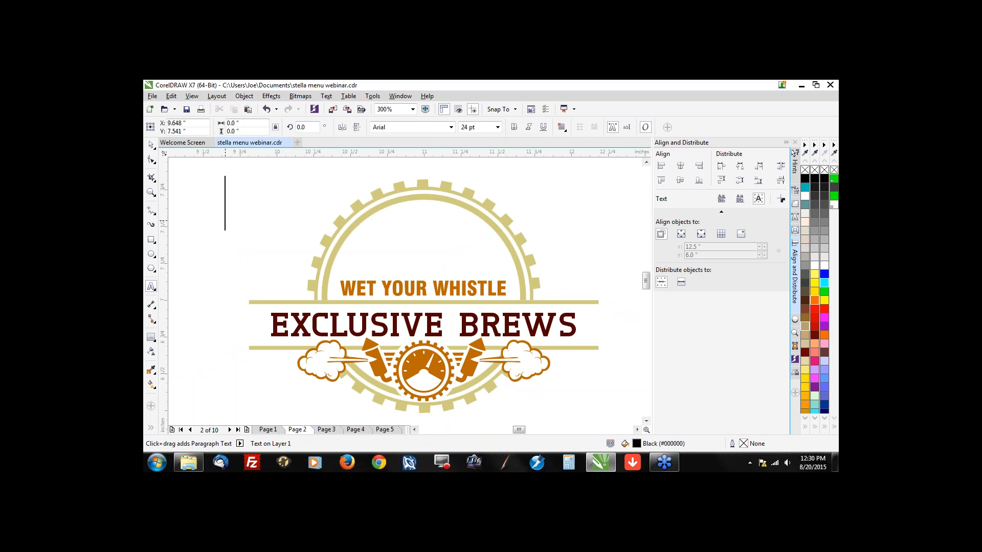
{"action": "type", "text": "EX"}
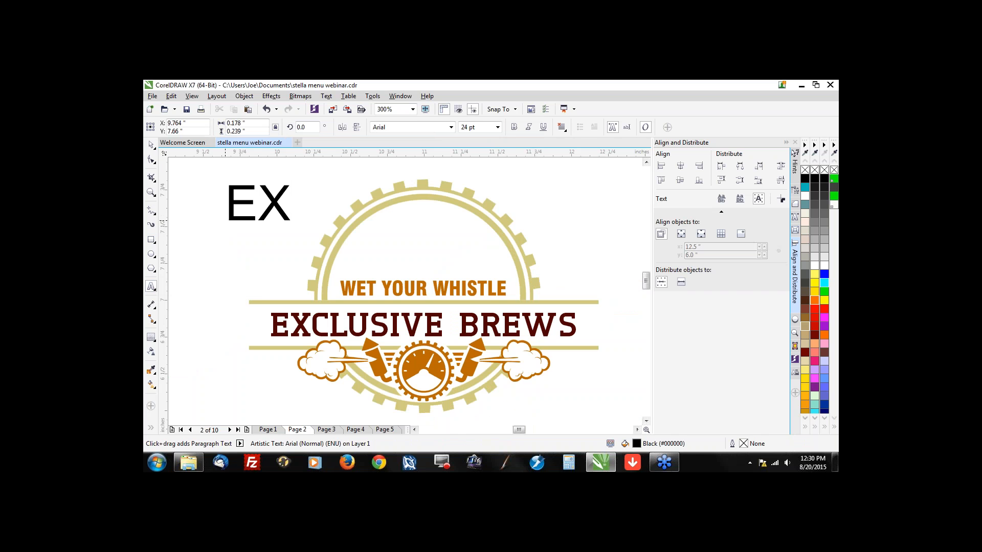
{"action": "type", "text": "CLUSIVE"}
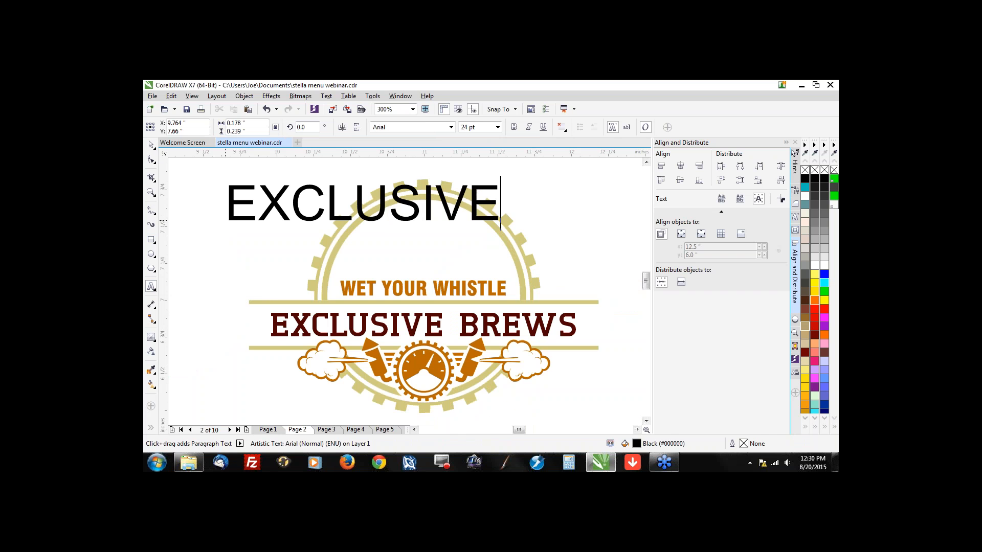
Step: Browse the fonts with live preview and set the EXCLUSIVE text to Franklin Gothic Demi, Regular
{"action": "left_click", "coordinate": [150, 145]}
{"action": "left_click", "coordinate": [450, 127]}
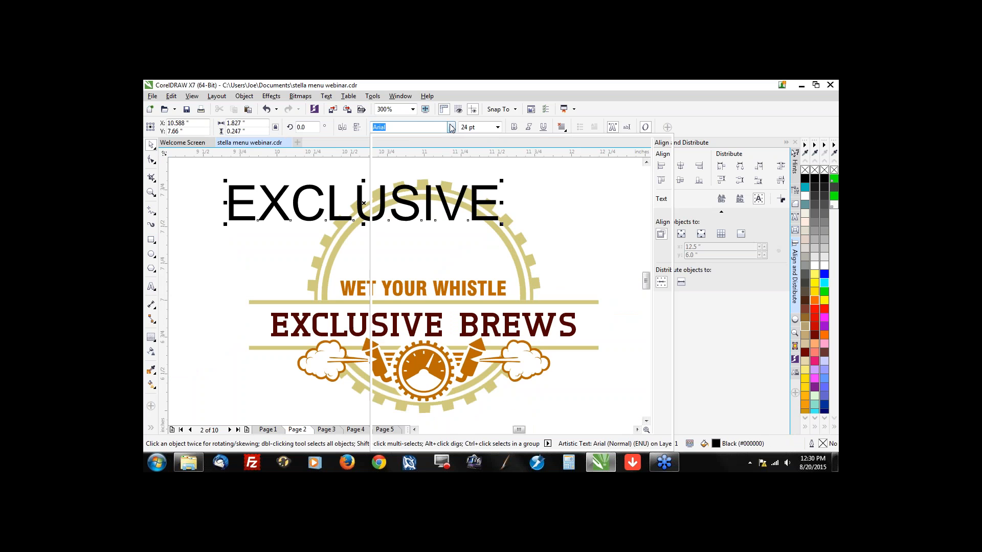
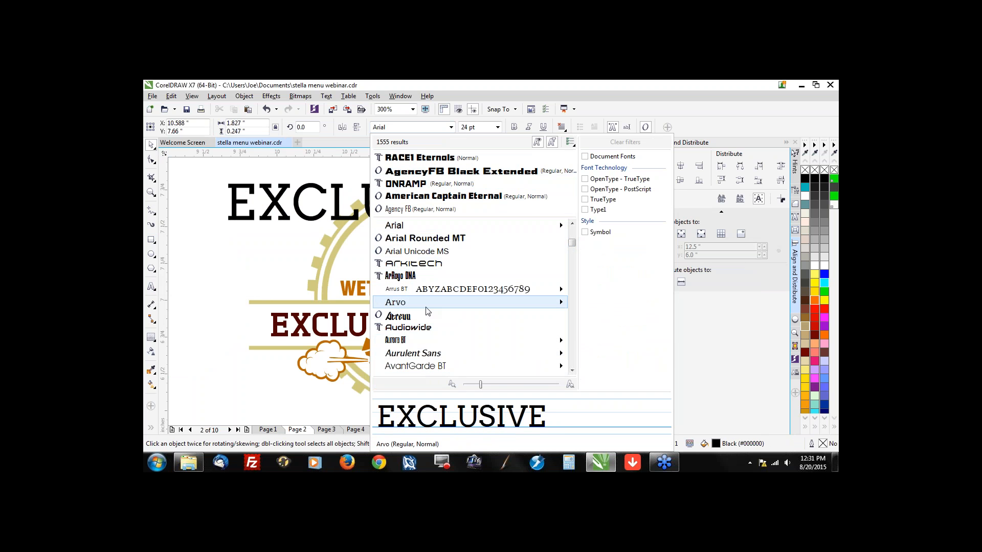
{"action": "mouse_move", "coordinate": [426, 308]}
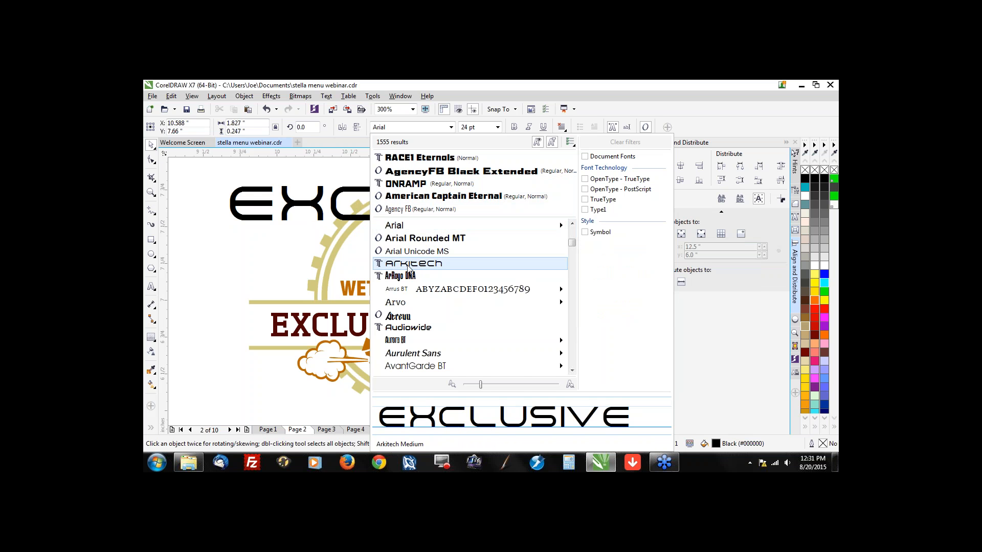
{"action": "left_click", "coordinate": [571, 252]}
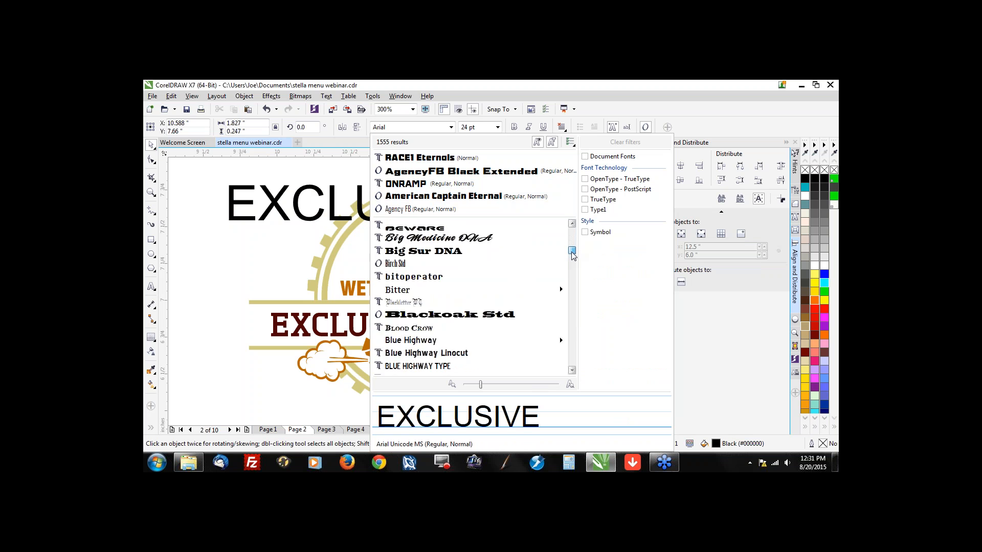
{"action": "left_click_drag", "start_coordinate": [571, 252], "coordinate": [569, 286]}
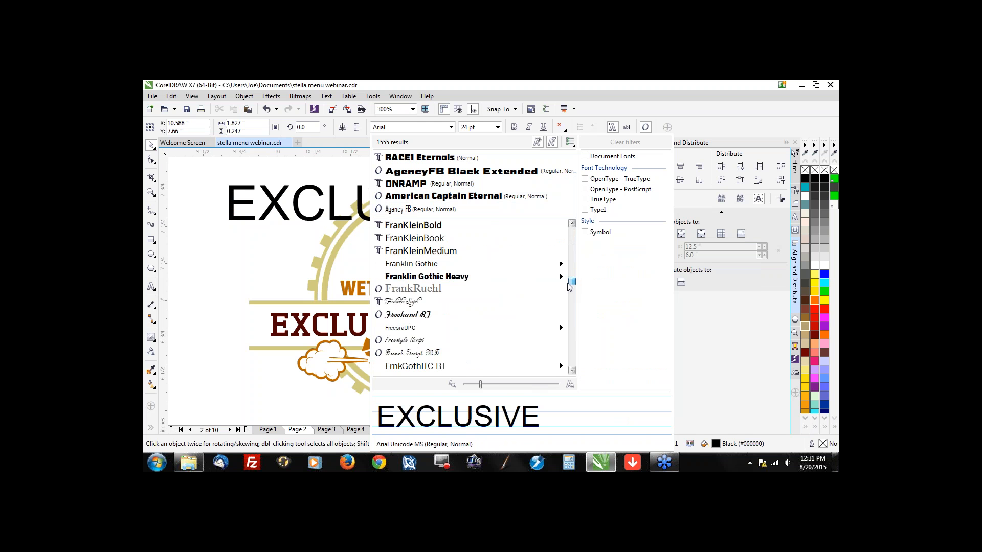
{"action": "mouse_move", "coordinate": [464, 279]}
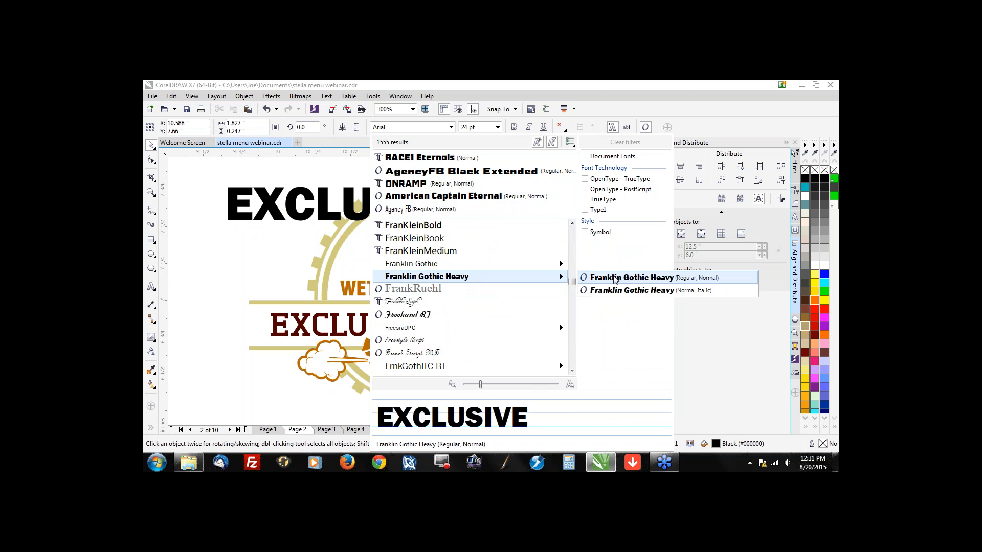
{"action": "mouse_move", "coordinate": [542, 263]}
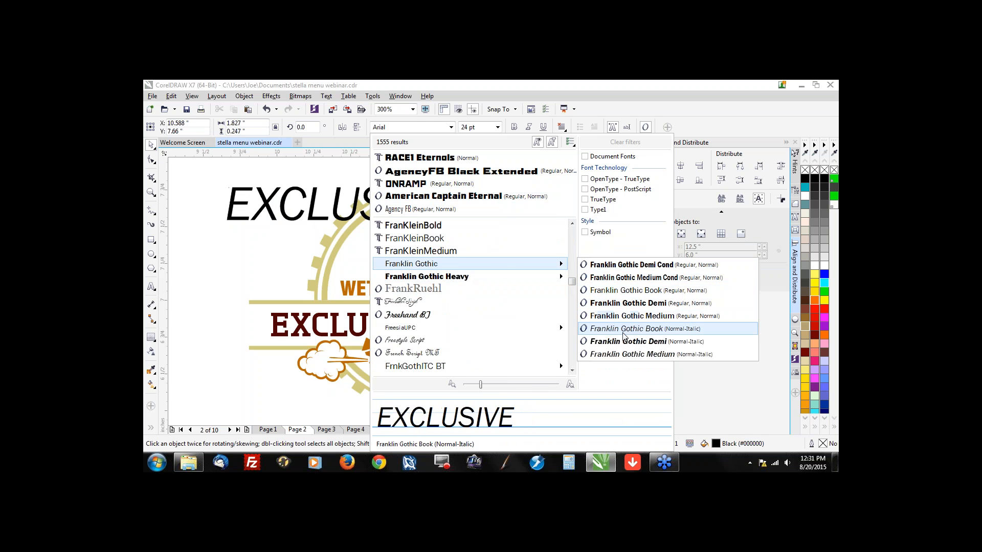
{"action": "left_click", "coordinate": [628, 306]}
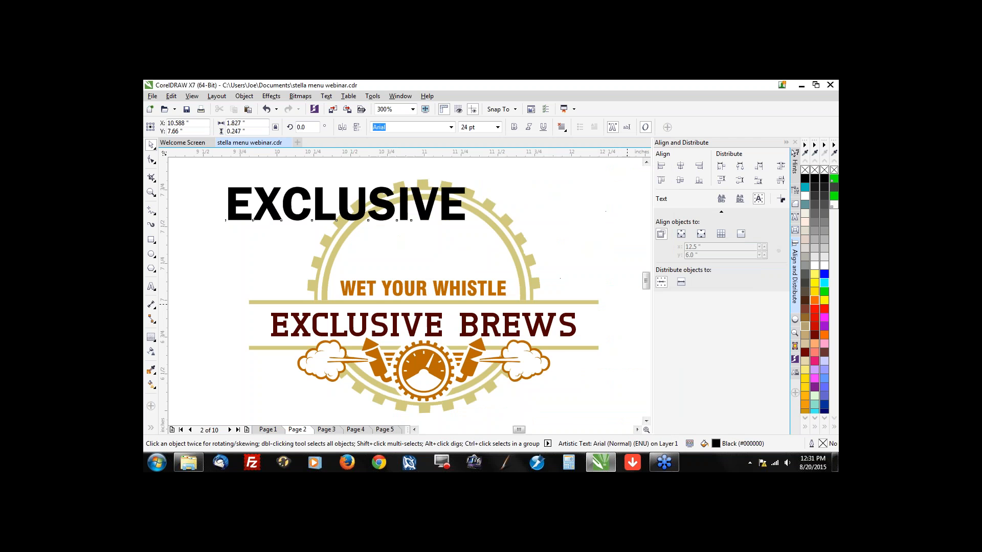
Step: Move the EXCLUSIVE text over the badge's upper arc and widen its letter spacing until it is about 1.698 inches wide
{"action": "left_click_drag", "start_coordinate": [443, 210], "coordinate": [435, 238]}
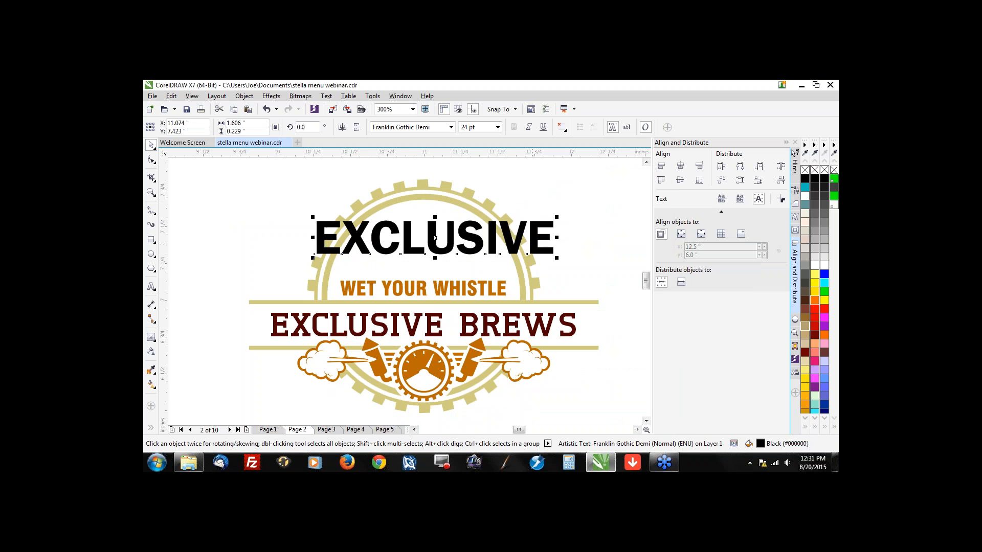
{"action": "left_click", "coordinate": [151, 161]}
{"action": "left_click_drag", "start_coordinate": [556, 256], "coordinate": [509, 262]}
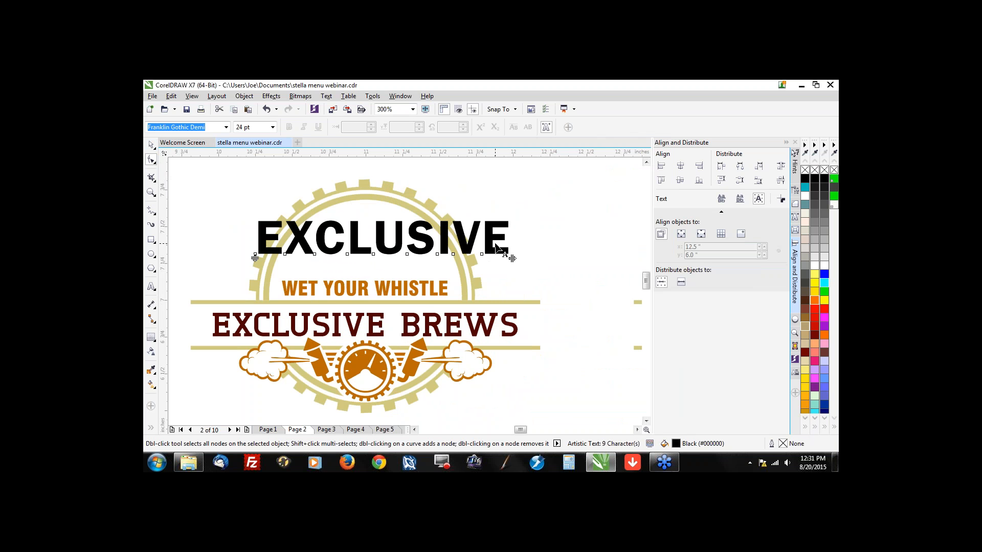
{"action": "left_click", "coordinate": [150, 145]}
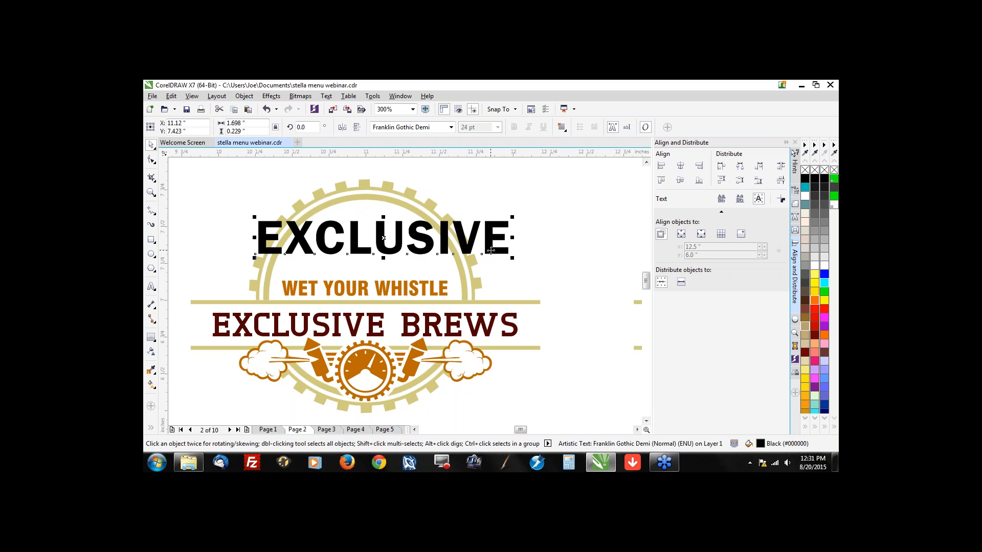
Step: Append the word "BREWS" to the EXCLUSIVE text so it reads "EXCLUSIVE BREWS"
{"action": "double_click", "coordinate": [482, 238]}
{"action": "key", "text": "End"}
{"action": "type", "text": "B"}
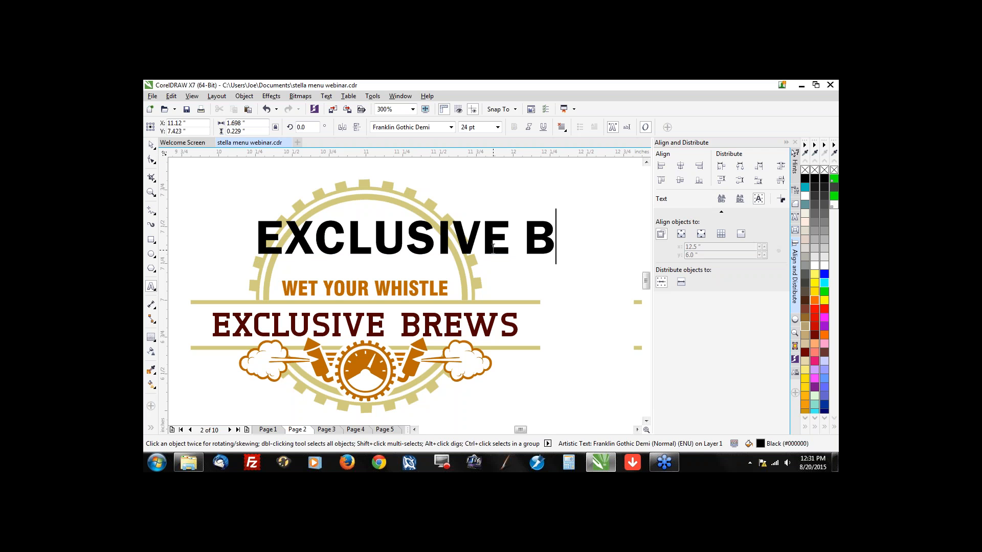
{"action": "type", "text": "REWS"}
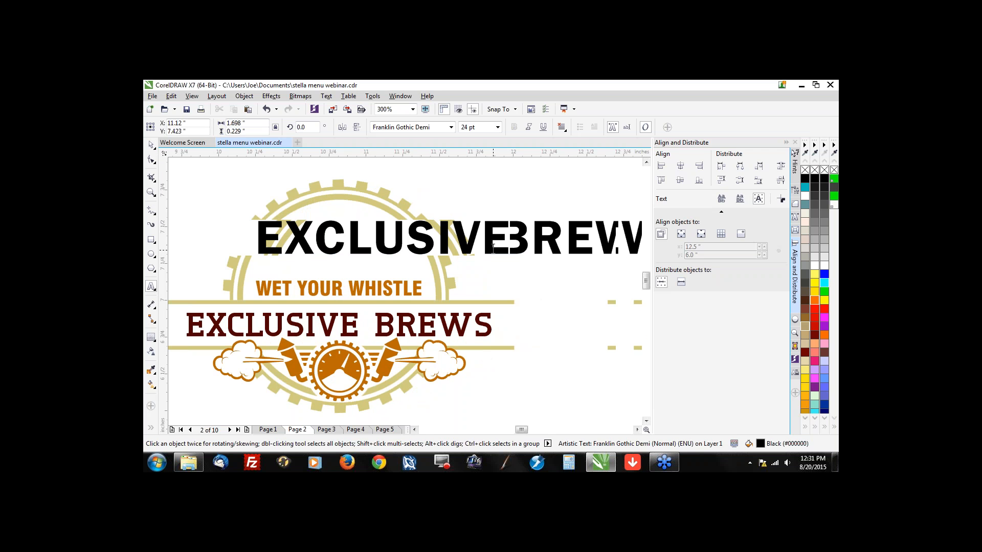
{"action": "key", "text": "ctrl+space"}
Step: Tighten the letter spacing and widen the word gap in the black EXCLUSIVE BREWS text, making it about 2.857 inches wide
{"action": "left_click", "coordinate": [150, 159]}
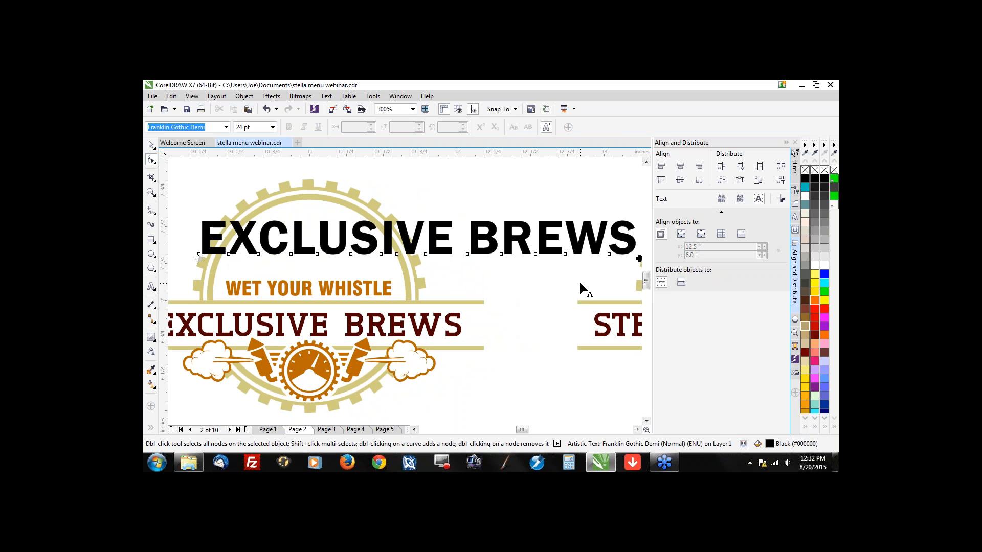
{"action": "scroll", "coordinate": [580, 283], "scroll_direction": "down", "scroll_amount": 1}
{"action": "scroll", "coordinate": [614, 279], "scroll_direction": "up", "scroll_amount": 1}
{"action": "mouse_move", "coordinate": [604, 263]}
{"action": "left_mouse_down"}
{"action": "mouse_move", "coordinate": [517, 259]}
{"action": "mouse_move", "coordinate": [583, 254]}
{"action": "mouse_move", "coordinate": [614, 265]}
{"action": "mouse_move", "coordinate": [576, 265]}
{"action": "mouse_move", "coordinate": [588, 266]}
{"action": "left_mouse_up"}
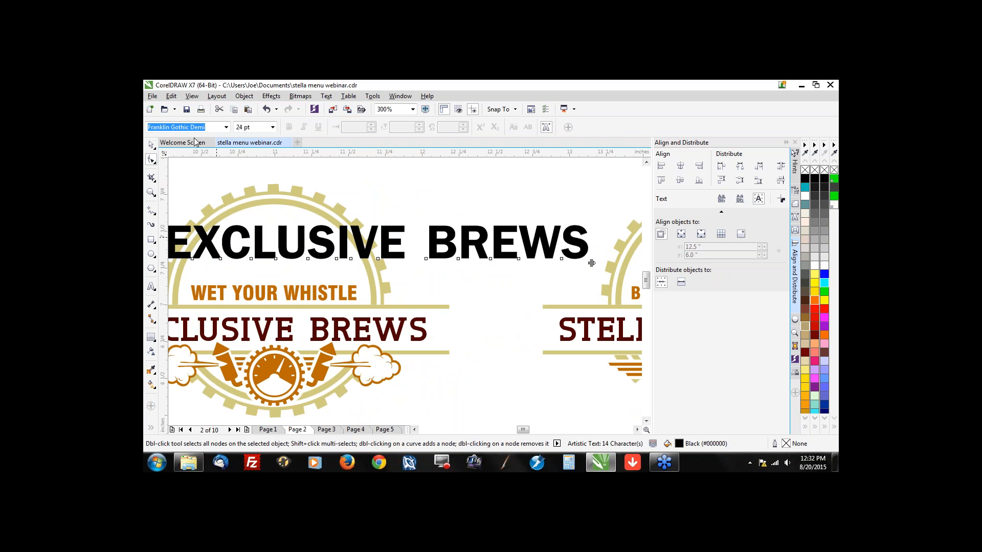
{"action": "left_click", "coordinate": [150, 145]}
Step: Copy the EXCLUSIVE BREWS wording and paste it as a second line within the same text object
{"action": "double_click", "coordinate": [586, 253]}
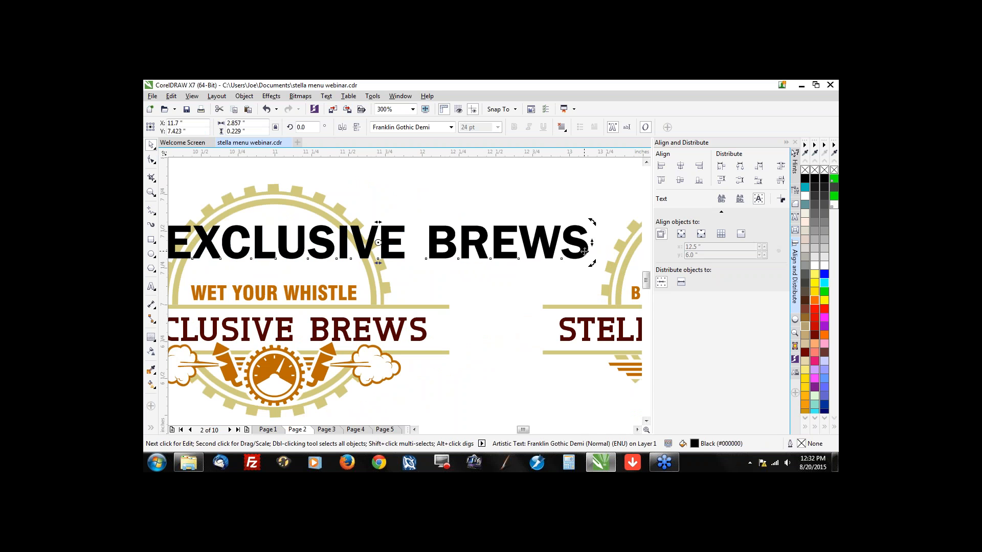
{"action": "key", "text": "ctrl+a"}
{"action": "key", "text": "ctrl+c"}
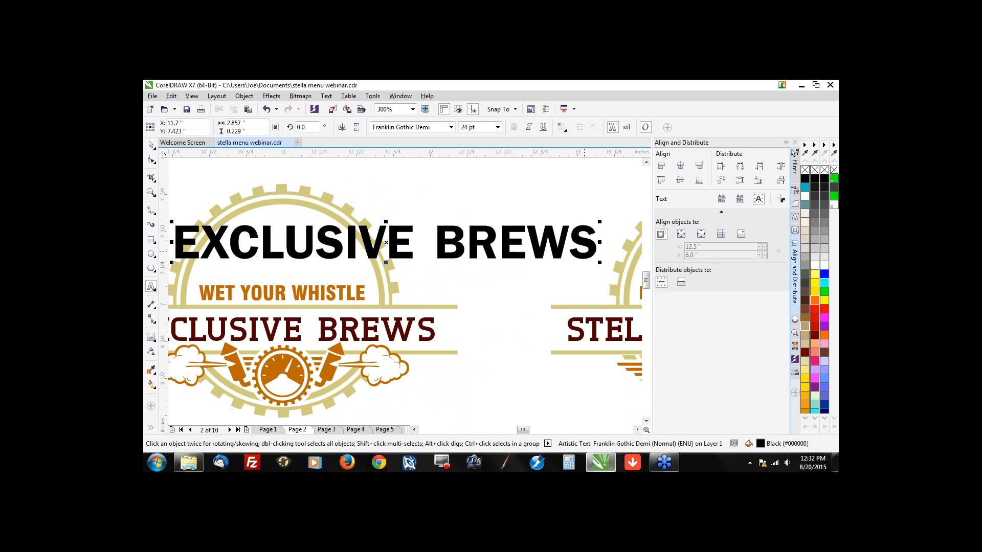
{"action": "scroll", "coordinate": [583, 250], "scroll_direction": "down", "scroll_amount": 2}
{"action": "scroll", "coordinate": [485, 247], "scroll_direction": "up", "scroll_amount": 2}
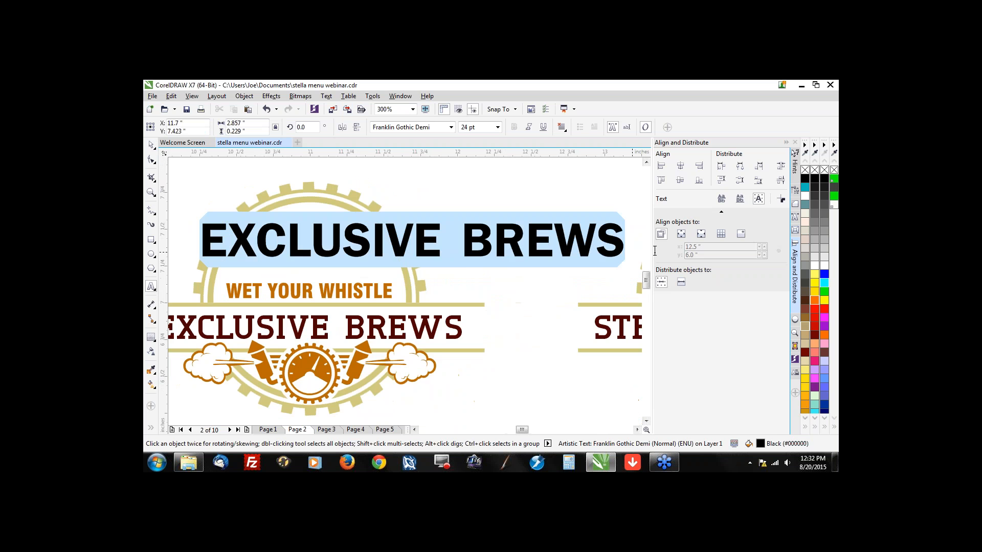
{"action": "left_click_drag", "start_coordinate": [676, 249], "coordinate": [634, 246]}
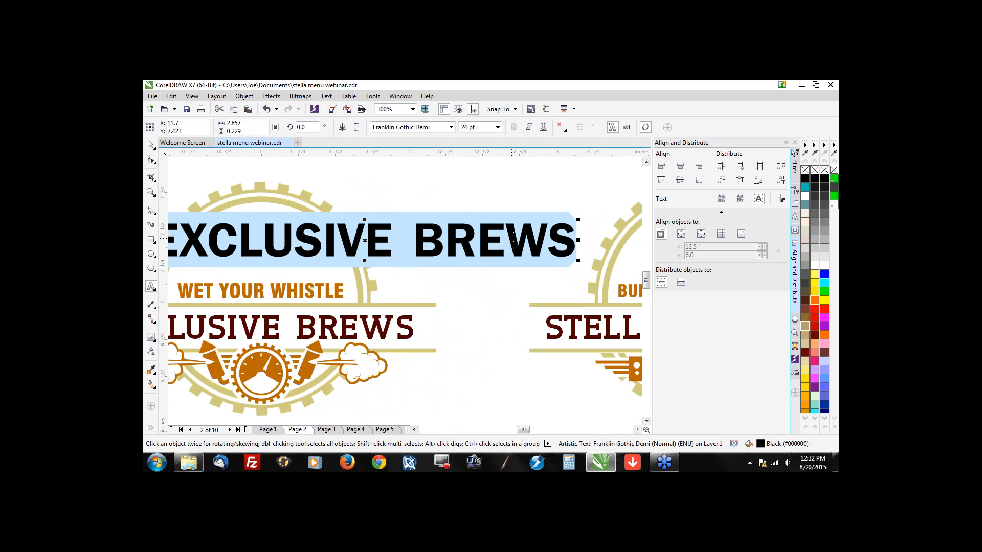
{"action": "scroll", "coordinate": [511, 236], "scroll_direction": "down", "scroll_amount": 3}
{"action": "scroll", "coordinate": [416, 278], "scroll_direction": "up", "scroll_amount": 2}
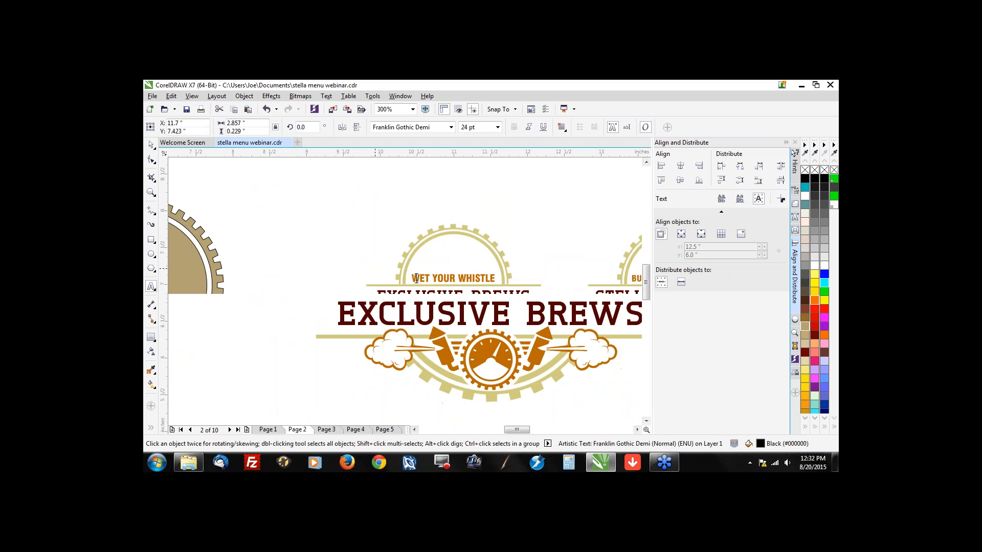
{"action": "scroll", "coordinate": [416, 278], "scroll_direction": "down", "scroll_amount": 1}
{"action": "key", "text": "End"}
{"action": "key", "text": "Return"}
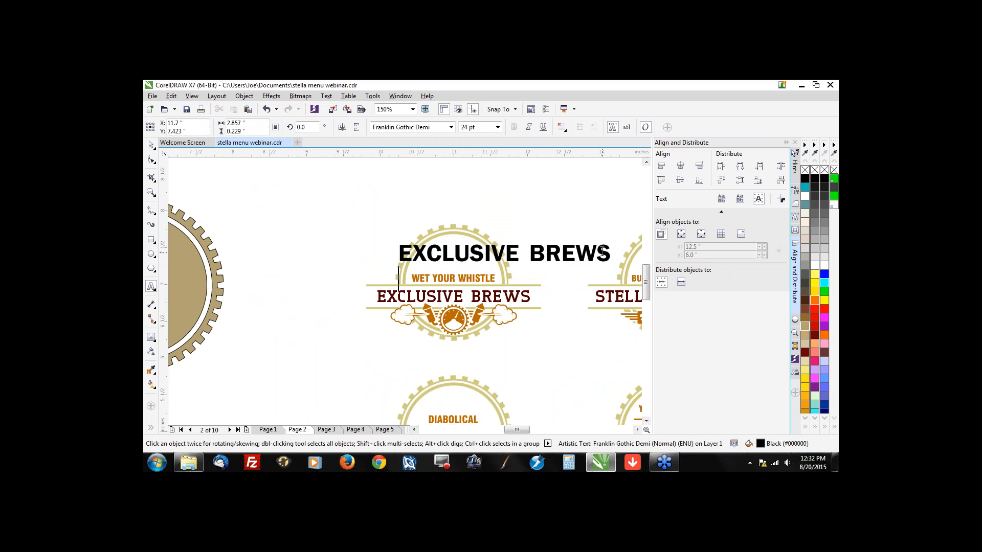
{"action": "key", "text": "ctrl+v"}
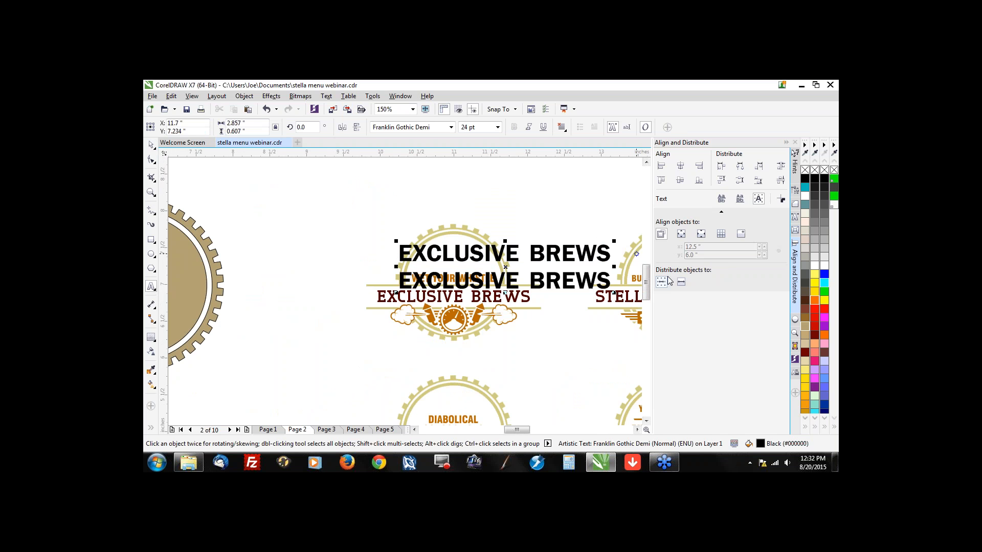
Step: Tighten the line spacing between the two black EXCLUSIVE BREWS lines, and delete that text object
{"action": "left_click", "coordinate": [151, 160]}
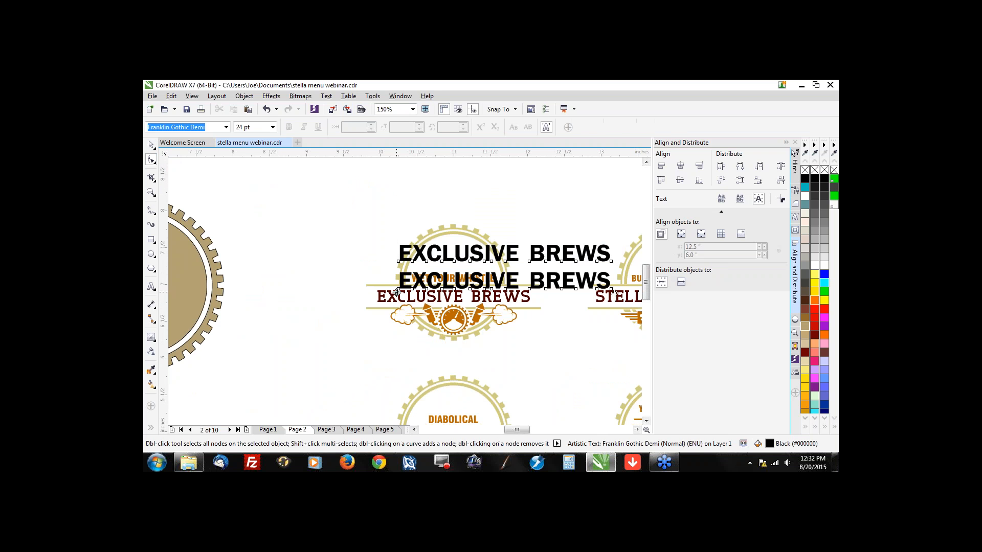
{"action": "left_click_drag", "start_coordinate": [392, 302], "coordinate": [378, 283]}
{"action": "key", "text": "space"}
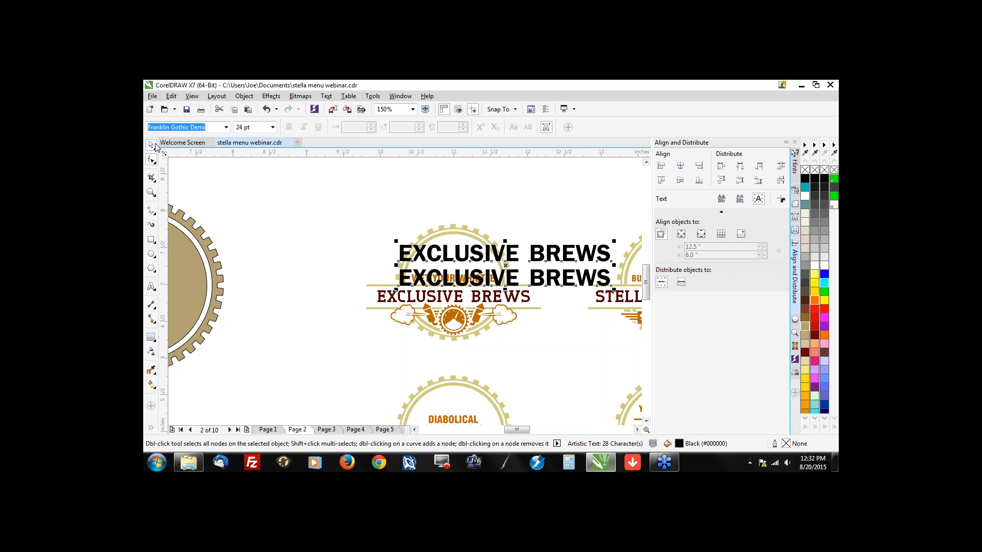
{"action": "key", "text": "Delete"}
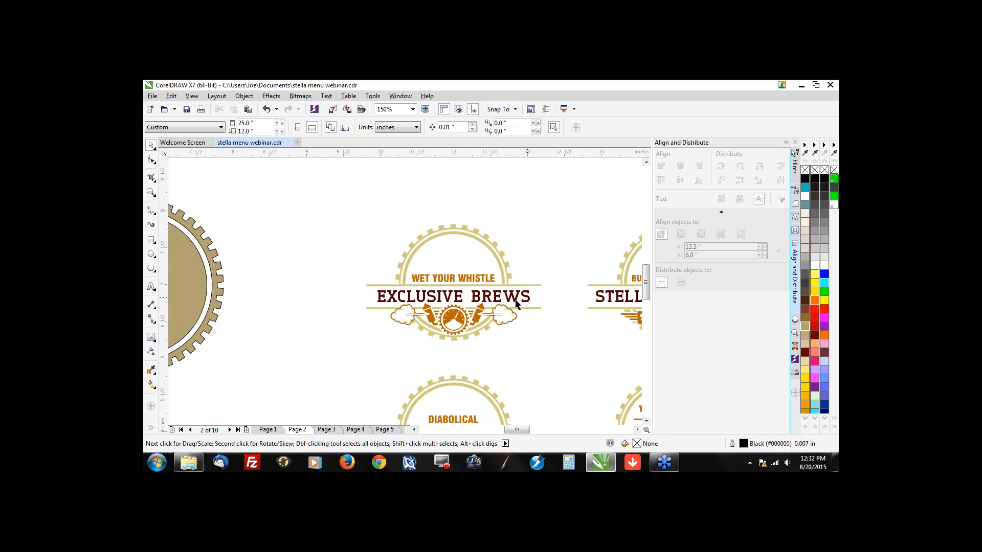
Step: Check the fonts and sizes of the WET YOUR WHISTLE and EXCLUSIVE BREWS text in the finished badge
{"action": "scroll", "coordinate": [516, 304], "scroll_direction": "up", "scroll_amount": 2}
{"action": "left_click", "coordinate": [466, 257], "text": "ctrl"}
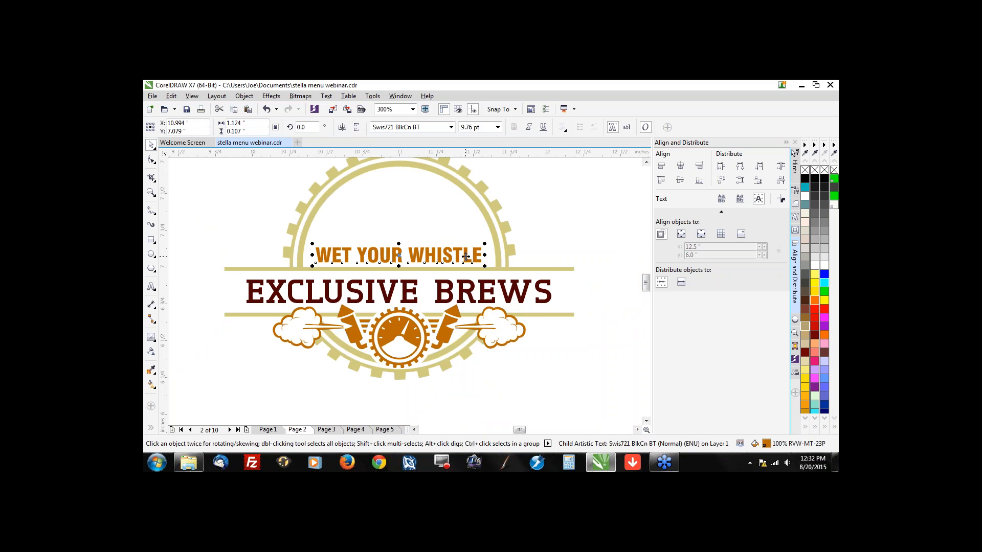
{"action": "left_click", "coordinate": [471, 304], "text": "ctrl"}
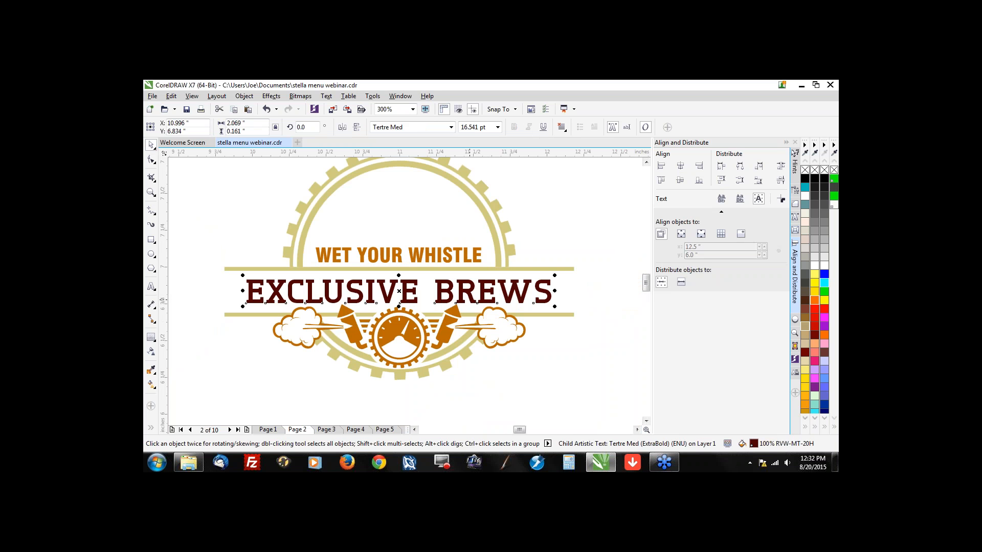
{"action": "left_click", "coordinate": [463, 259]}
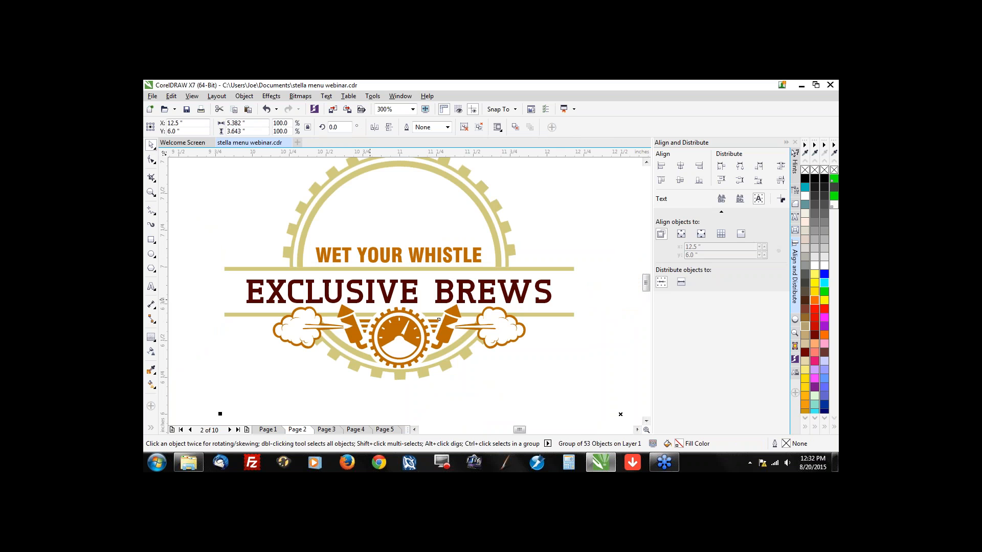
{"action": "left_click", "coordinate": [589, 275]}
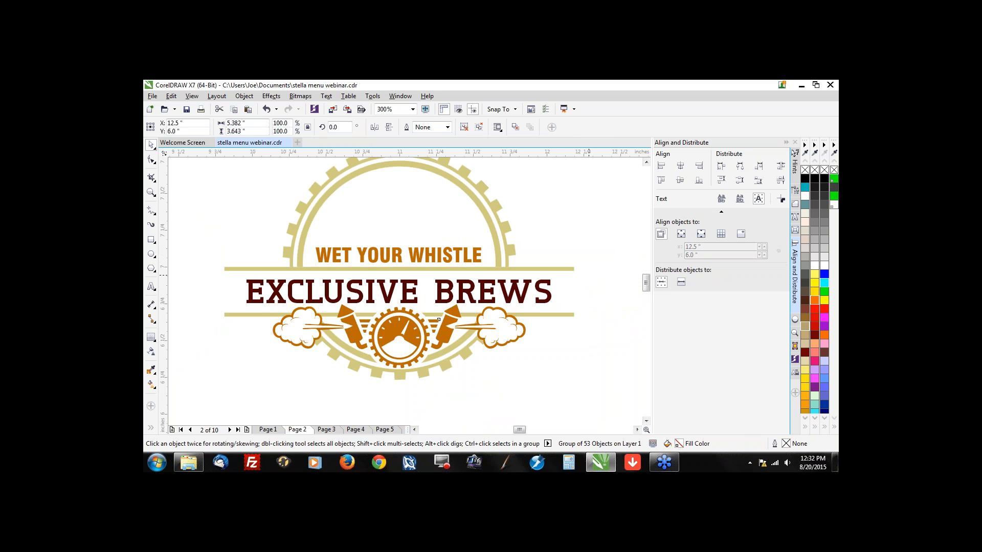
Step: Draw a thin rectangle over the finished badge's upper horizontal bar and delete it
{"action": "left_click", "coordinate": [151, 239]}
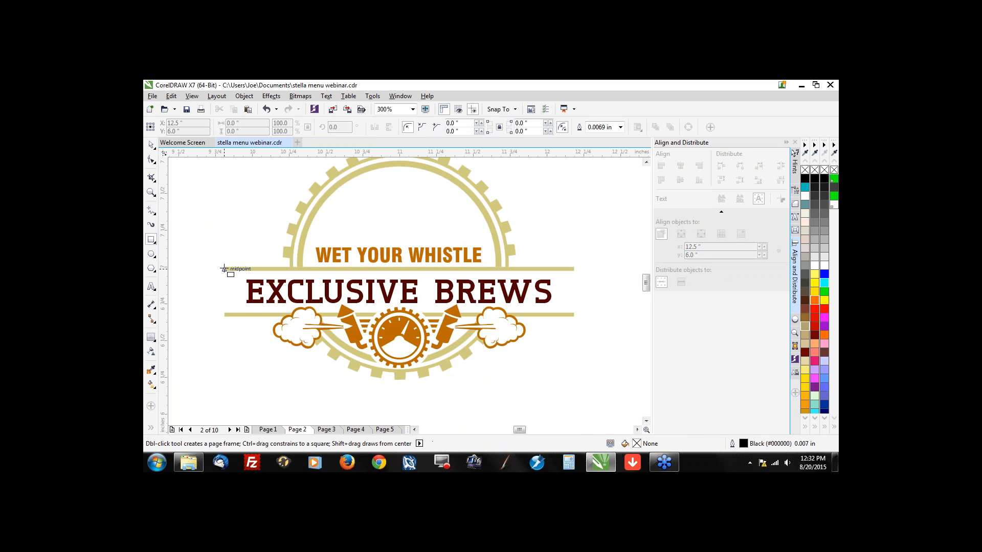
{"action": "left_click_drag", "start_coordinate": [223, 267], "coordinate": [574, 272]}
{"action": "key", "text": "Delete"}
Step: Draw a circle about 1.5 inches wide, move it to the tan gear's center and enlarge it to about 1.794 inches
{"action": "scroll", "coordinate": [581, 286], "scroll_direction": "down", "scroll_amount": 4}
{"action": "scroll", "coordinate": [278, 270], "scroll_direction": "up", "scroll_amount": 2}
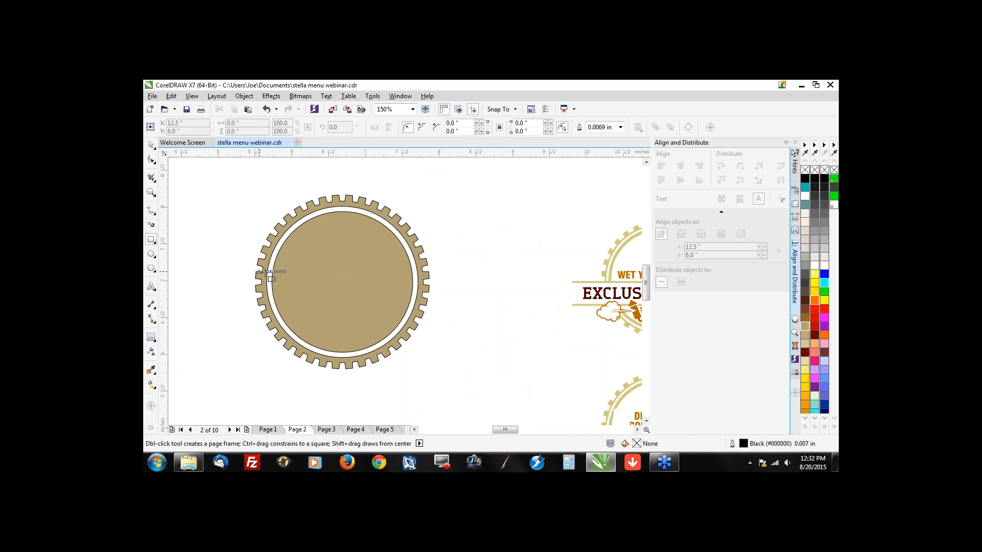
{"action": "left_click", "coordinate": [150, 254]}
{"action": "left_click_drag", "start_coordinate": [474, 217], "coordinate": [548, 329]}
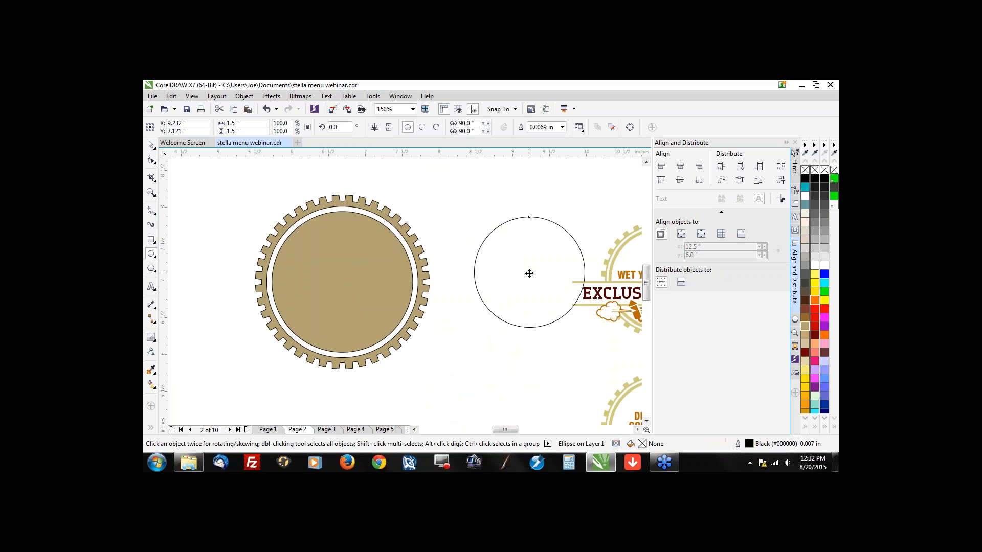
{"action": "left_click_drag", "start_coordinate": [529, 274], "coordinate": [343, 282]}
{"action": "left_click_drag", "start_coordinate": [401, 339], "coordinate": [412, 354]}
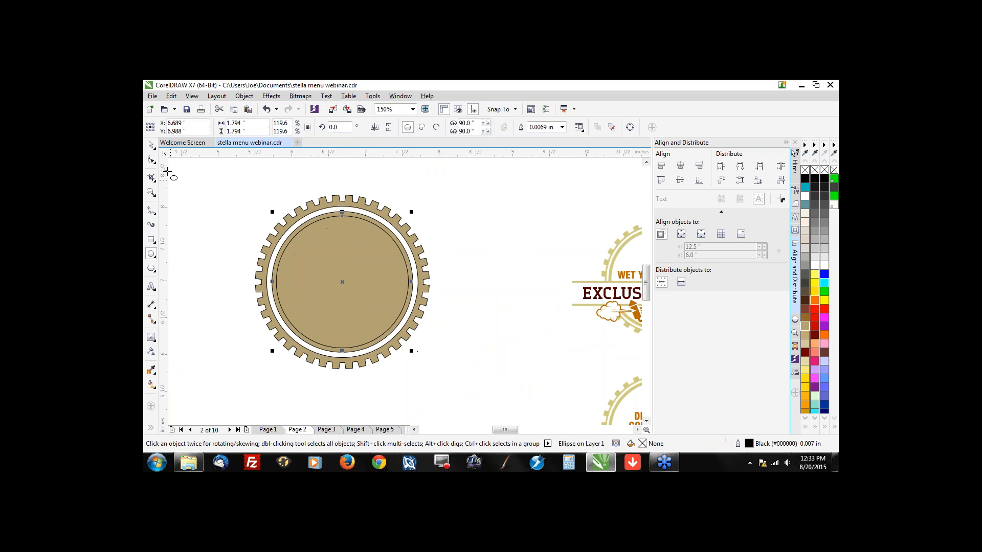
Step: Combine the new circle with the gear shape to hollow out its center into a thin inner ring
{"action": "key", "text": "space"}
{"action": "left_click_drag", "start_coordinate": [204, 167], "coordinate": [476, 400]}
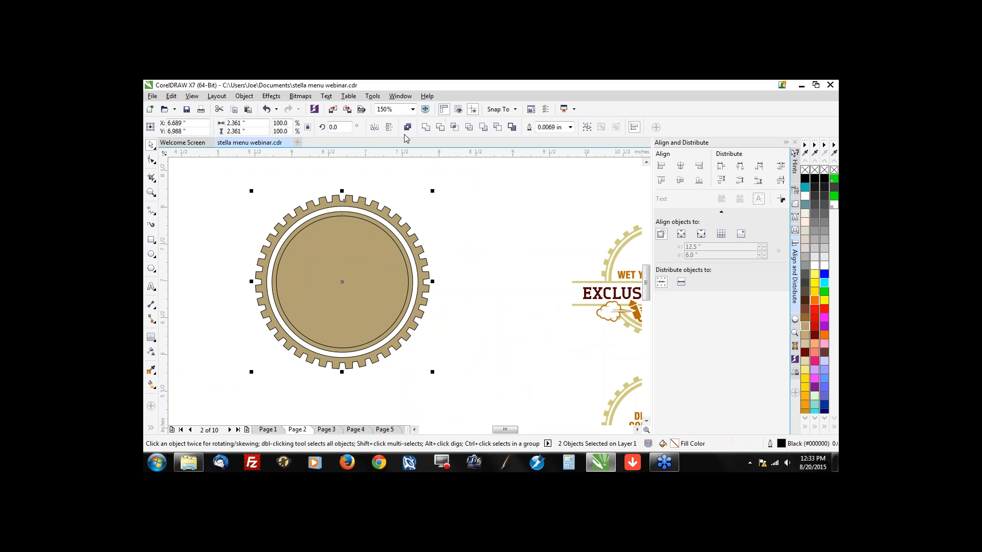
{"action": "left_click", "coordinate": [407, 127]}
Step: Draw a rectangle about 3.479 by 0.583 inches across the gear, nudge it toward the gear's center line, and select both shapes
{"action": "left_click", "coordinate": [151, 239]}
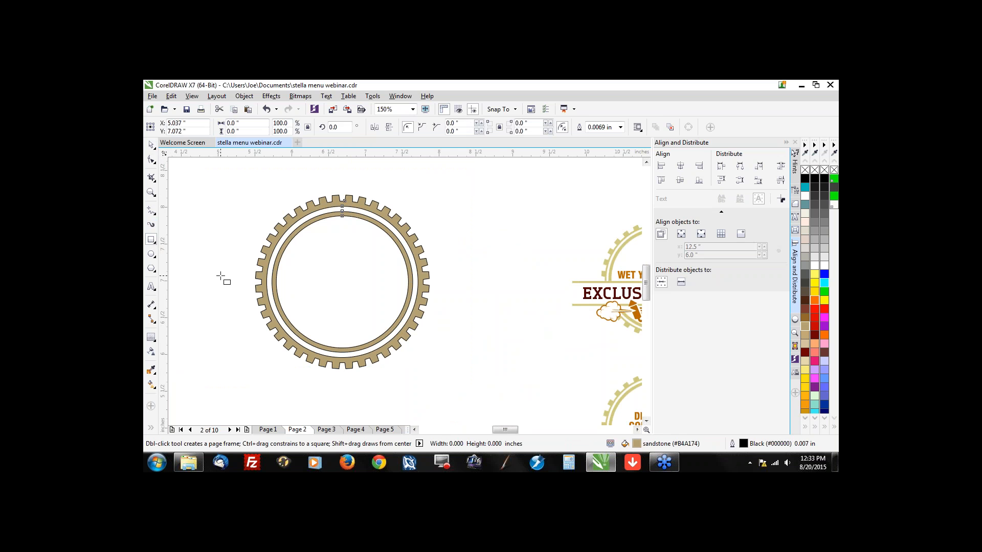
{"action": "mouse_move", "coordinate": [221, 277]}
{"action": "left_mouse_down"}
{"action": "mouse_move", "coordinate": [432, 302]}
{"action": "mouse_move", "coordinate": [477, 321]}
{"action": "left_mouse_up"}
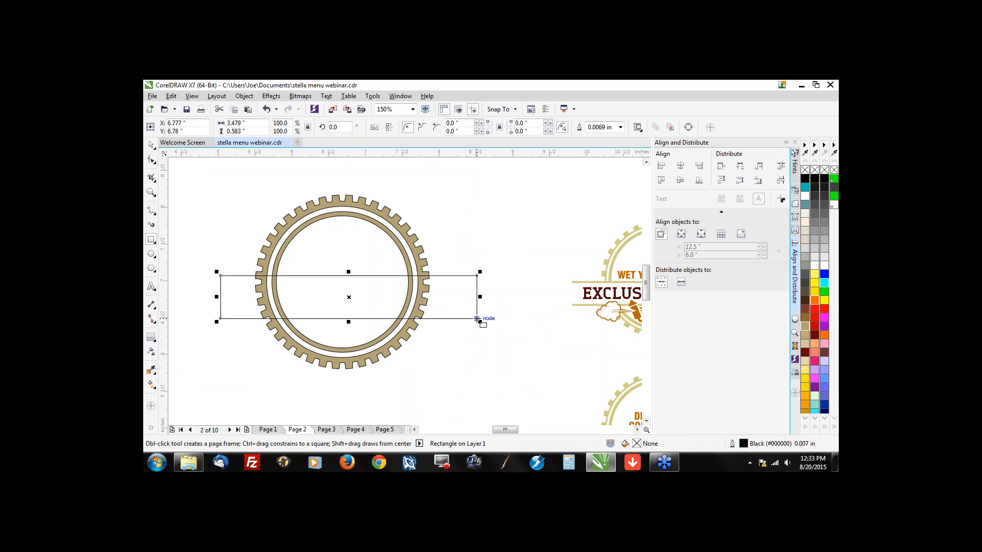
{"action": "left_click", "coordinate": [152, 145]}
{"action": "key", "text": "Left"}
{"action": "key", "text": "Left"}
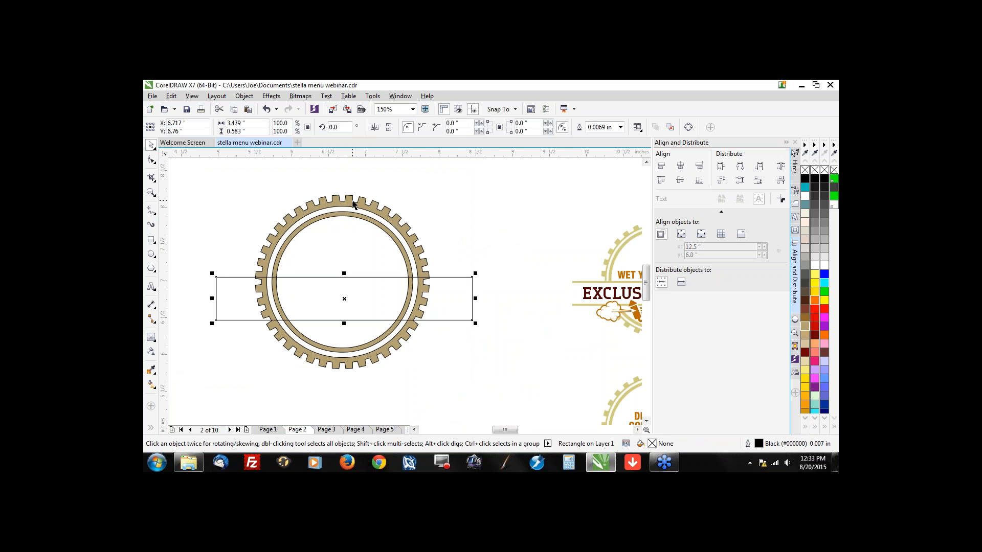
{"action": "left_click", "coordinate": [353, 204], "text": "shift"}
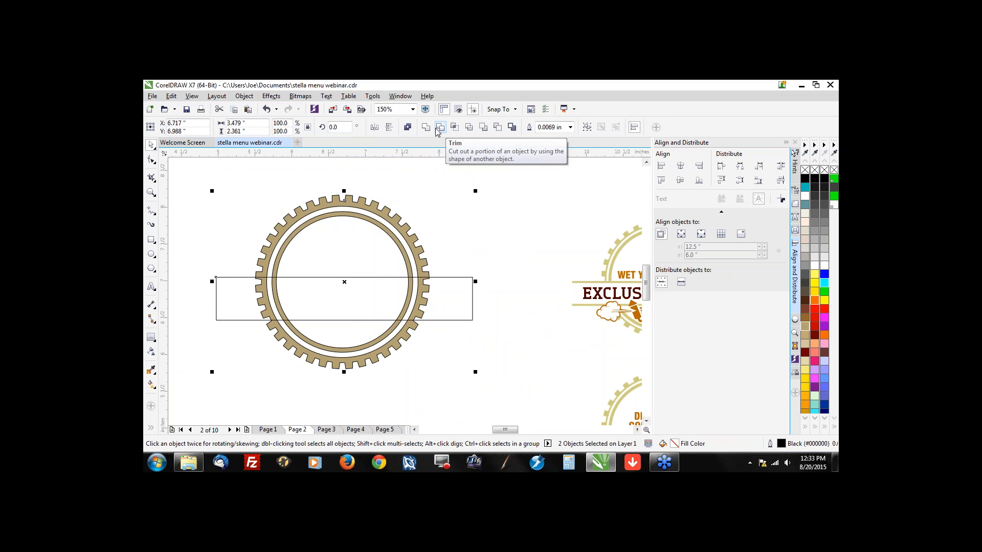
Step: Try welding the gear and rectangle, and trimming the gear with the rectangle, undoing each operation
{"action": "left_click", "coordinate": [438, 128]}
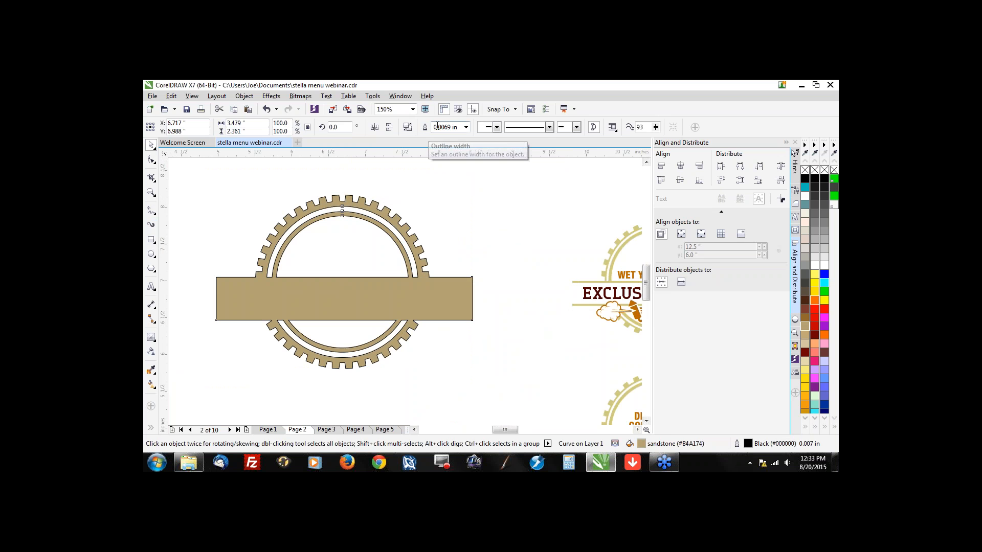
{"action": "key", "text": "ctrl+z"}
{"action": "left_click", "coordinate": [440, 127]}
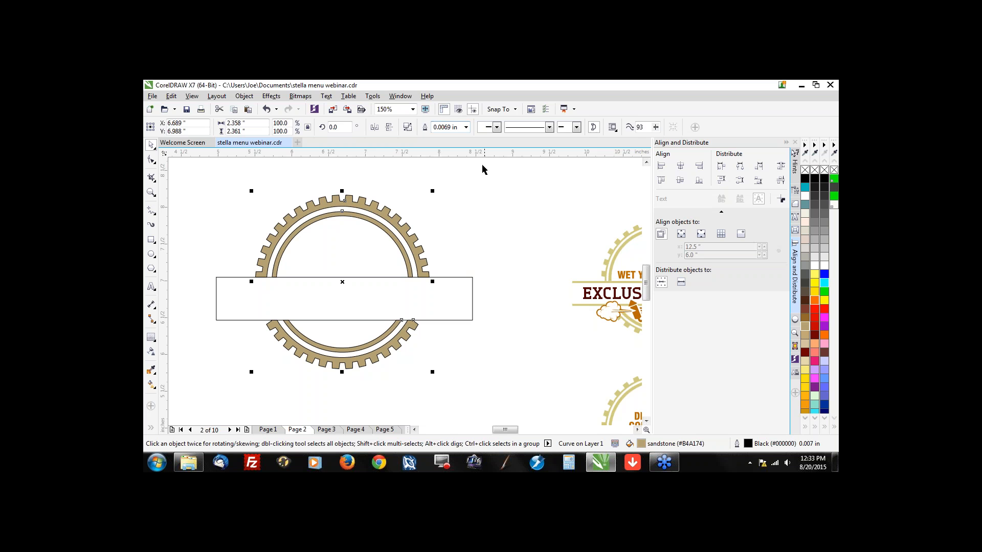
{"action": "key", "text": "ctrl+z"}
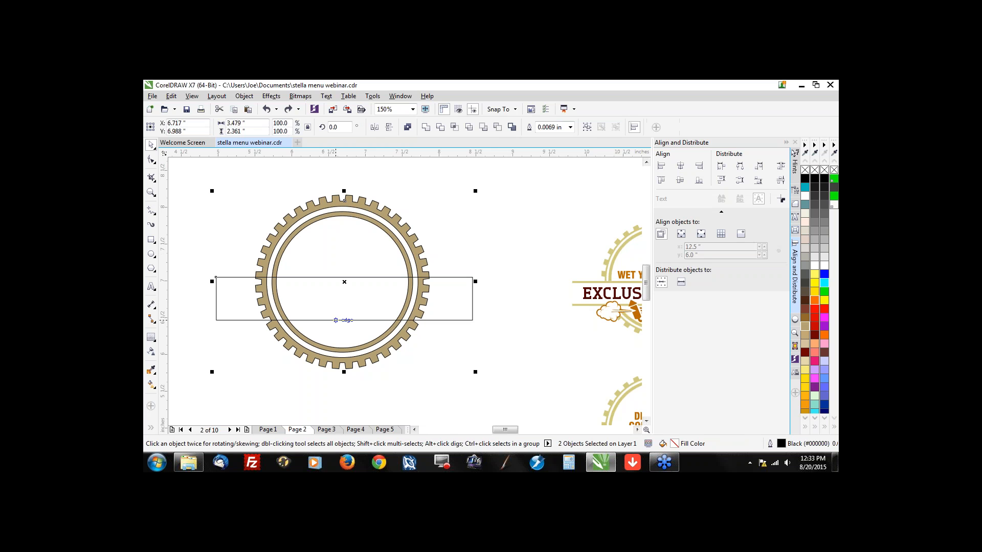
Step: Create a boundary outline around the combined gear and rectangle, and move it below the original shapes
{"action": "left_click", "coordinate": [513, 130]}
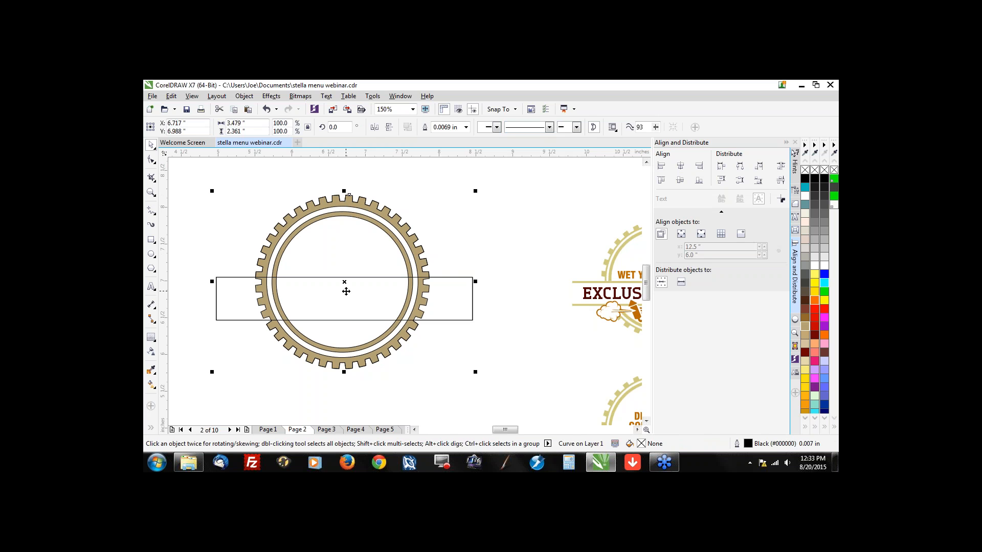
{"action": "left_click_drag", "start_coordinate": [344, 281], "coordinate": [306, 357]}
{"action": "scroll", "coordinate": [450, 235], "scroll_direction": "down", "scroll_amount": 2}
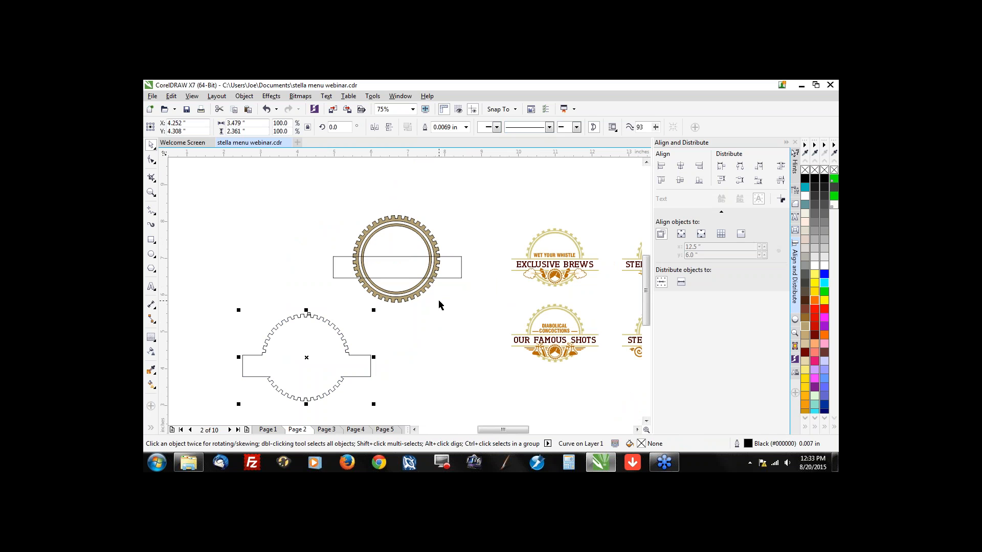
{"action": "scroll", "coordinate": [434, 239], "scroll_direction": "up", "scroll_amount": 2}
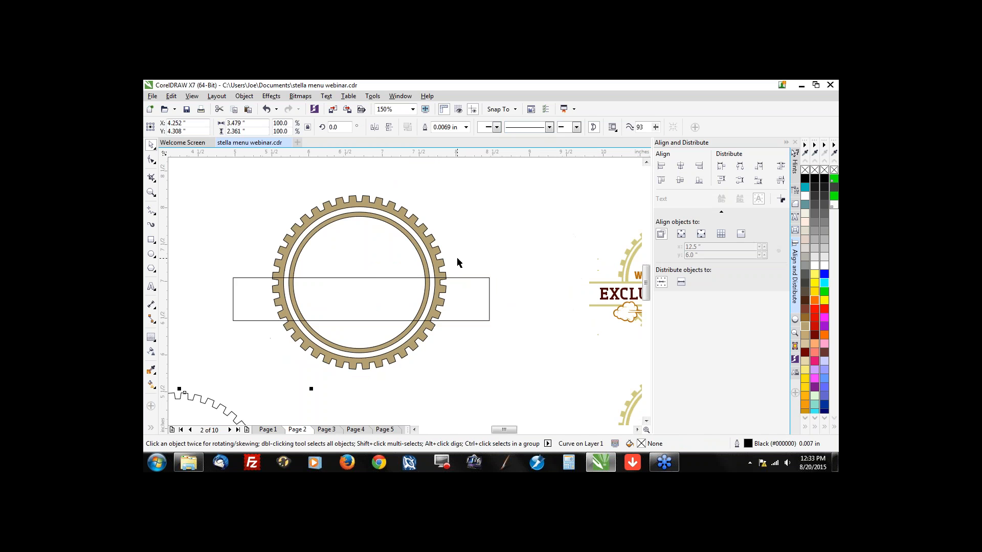
{"action": "scroll", "coordinate": [457, 259], "scroll_direction": "down", "scroll_amount": 2}
{"action": "scroll", "coordinate": [377, 376], "scroll_direction": "up", "scroll_amount": 2}
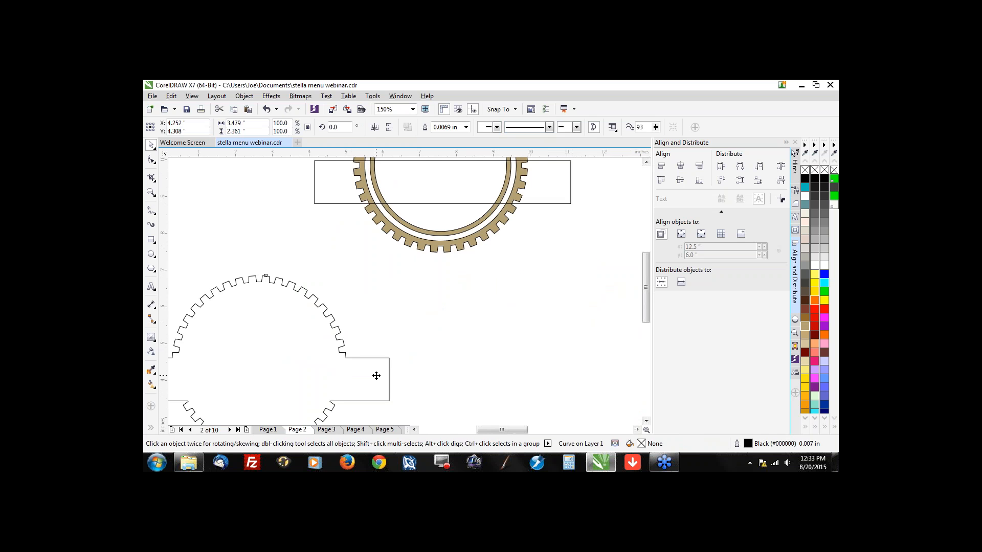
{"action": "scroll", "coordinate": [376, 376], "scroll_direction": "down", "scroll_amount": 2}
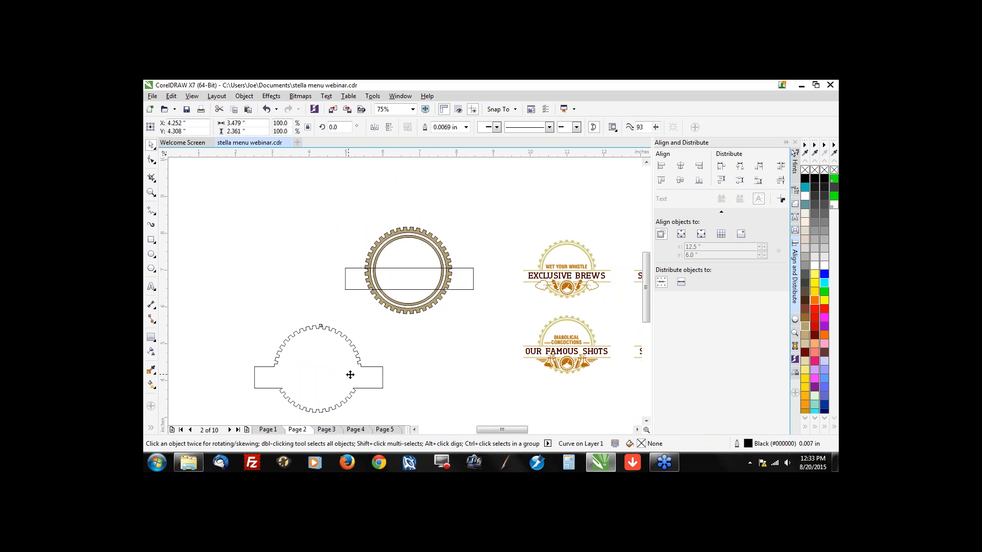
{"action": "left_click_drag", "start_coordinate": [294, 401], "coordinate": [347, 398]}
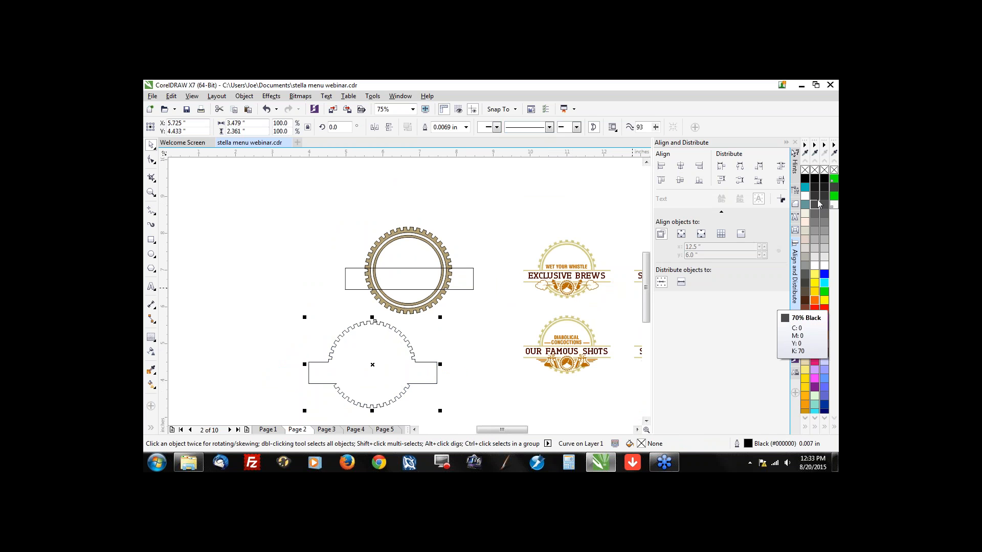
Step: Set the boundary shape's outline color to the green CutContour spot color and deselect it
{"action": "left_click", "coordinate": [830, 96]}
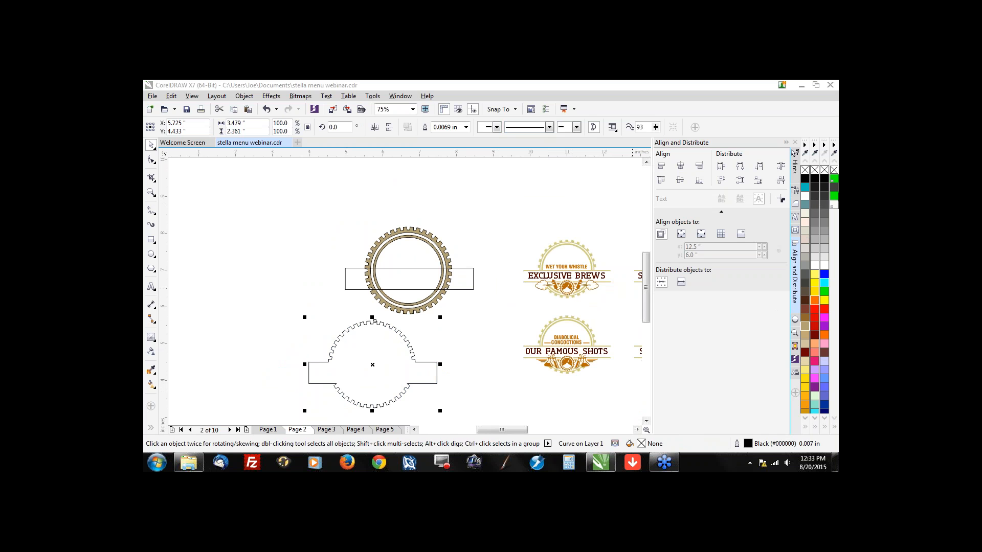
{"action": "right_click", "coordinate": [834, 183]}
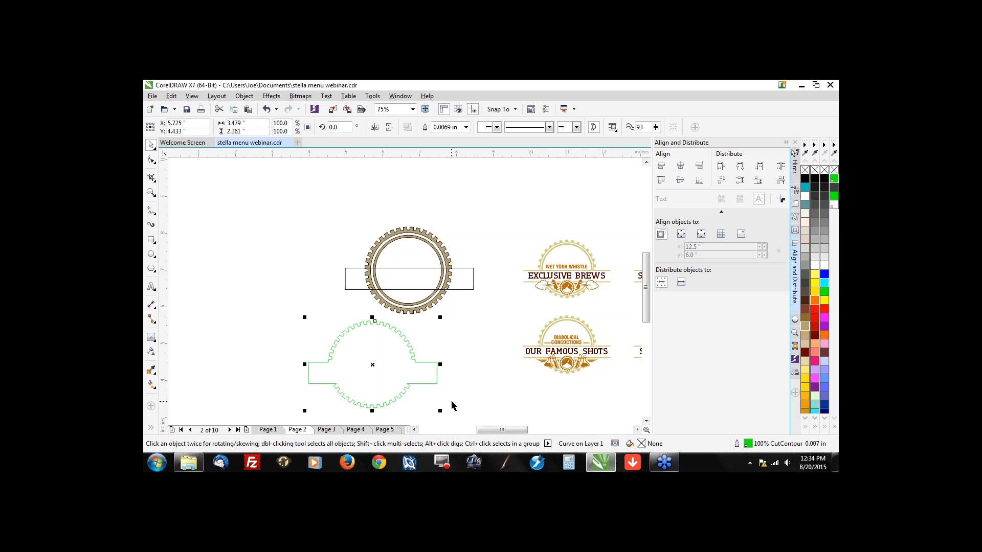
{"action": "key", "text": "Escape"}
{"action": "scroll", "coordinate": [377, 396], "scroll_direction": "up", "scroll_amount": 2}
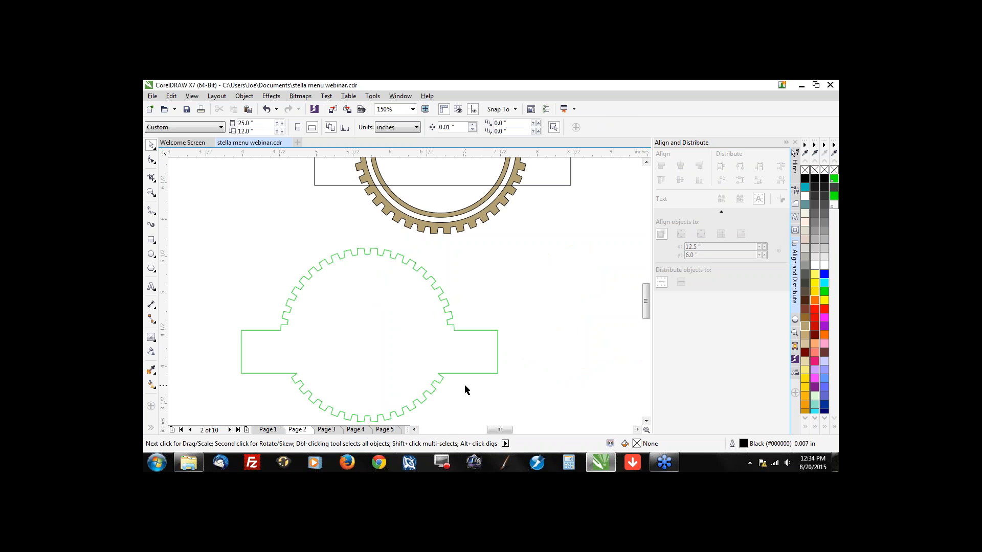
Step: Move the green CutContour outline slightly up and to the left, and delete it
{"action": "left_click", "coordinate": [474, 373]}
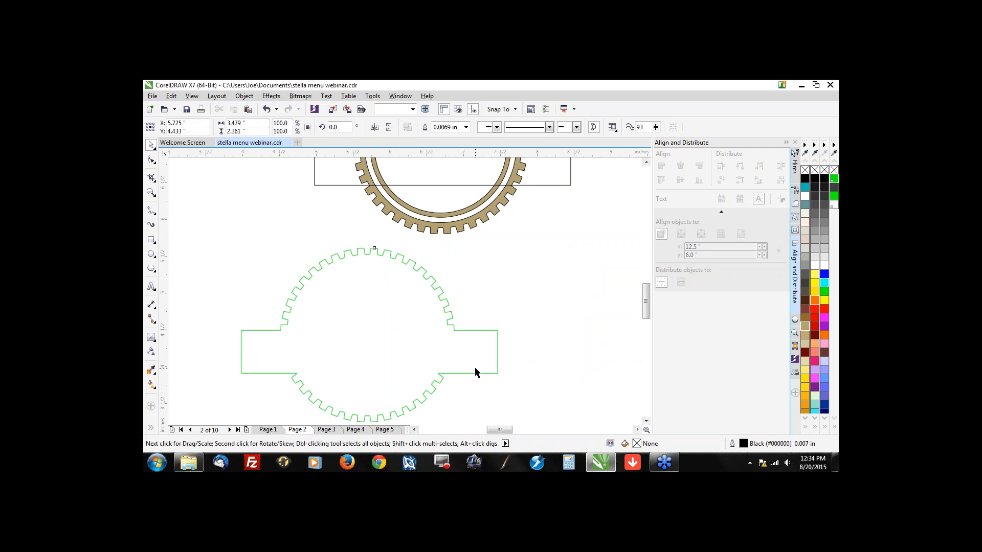
{"action": "left_click_drag", "start_coordinate": [474, 373], "coordinate": [465, 354]}
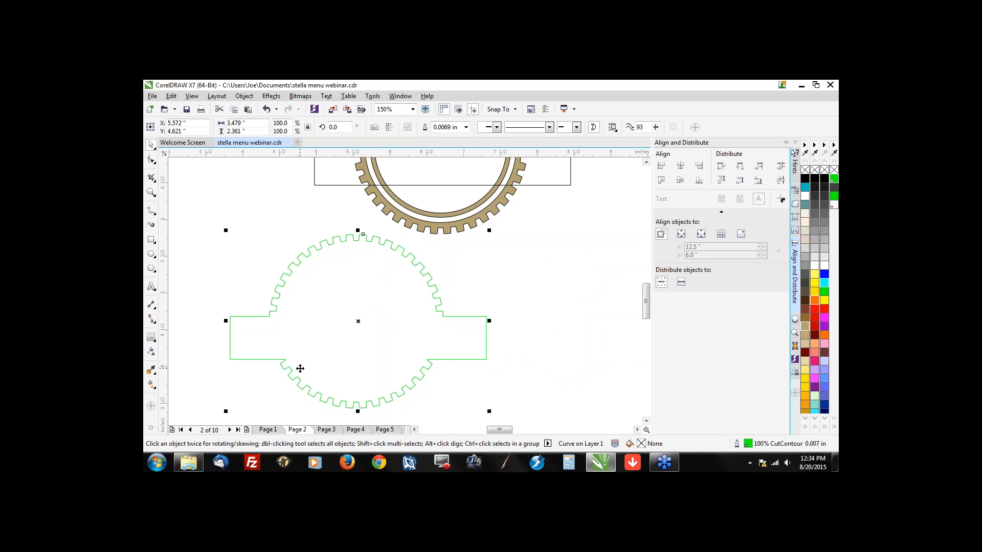
{"action": "scroll", "coordinate": [300, 368], "scroll_direction": "down", "scroll_amount": 1}
{"action": "key", "text": "Delete"}
Step: Select the rectangle crossing the gear and nudge it slightly to the left
{"action": "left_click_drag", "start_coordinate": [454, 345], "coordinate": [408, 300]}
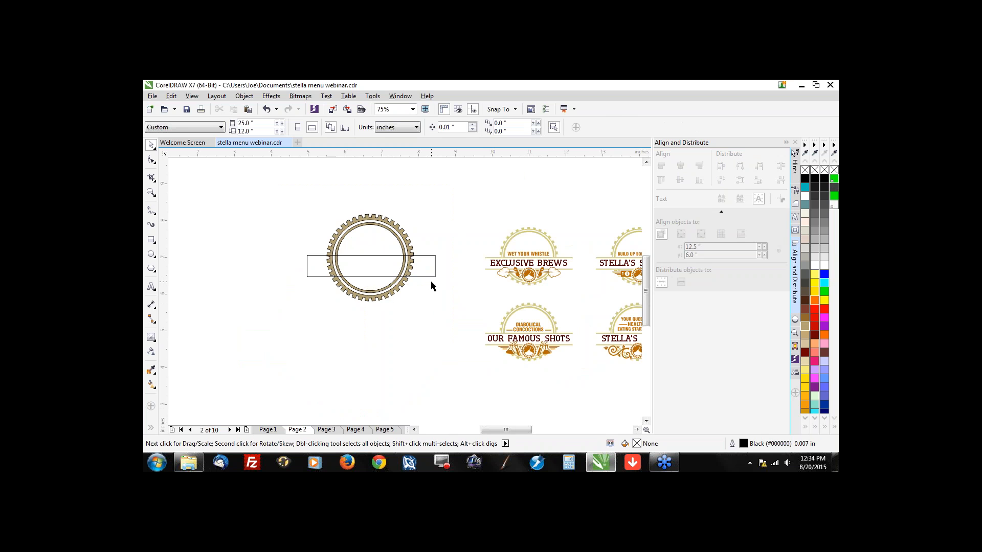
{"action": "scroll", "coordinate": [431, 281], "scroll_direction": "up", "scroll_amount": 1}
{"action": "left_click", "coordinate": [424, 272]}
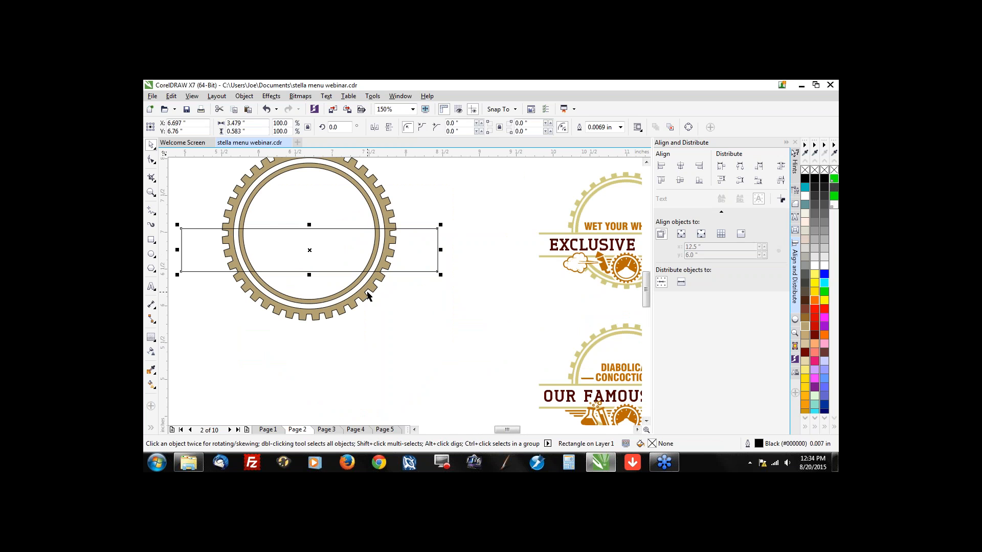
Step: Trim the rectangle out of the gear and turn it into two thin bars along the cut's upper and lower edges
{"action": "left_click", "coordinate": [366, 297], "text": "shift"}
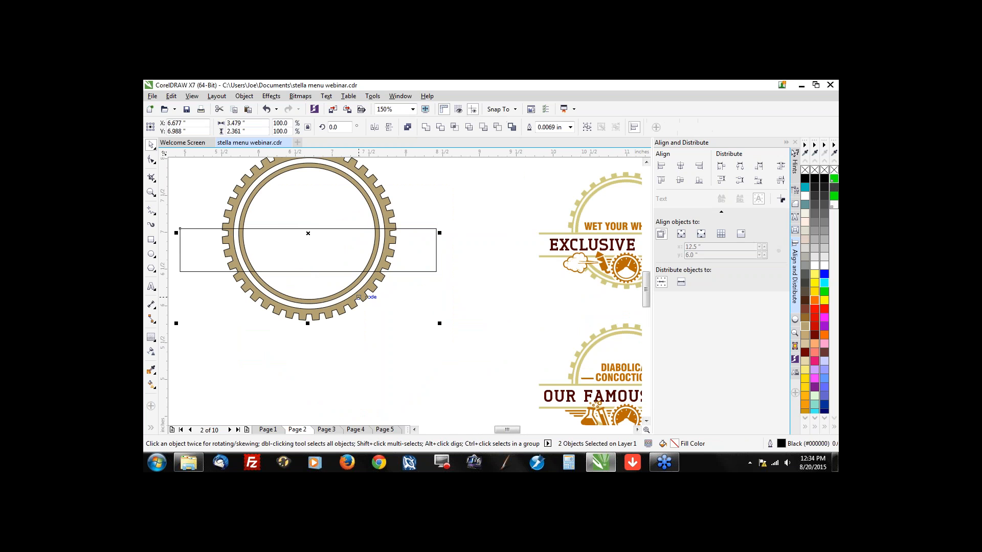
{"action": "left_click", "coordinate": [440, 127]}
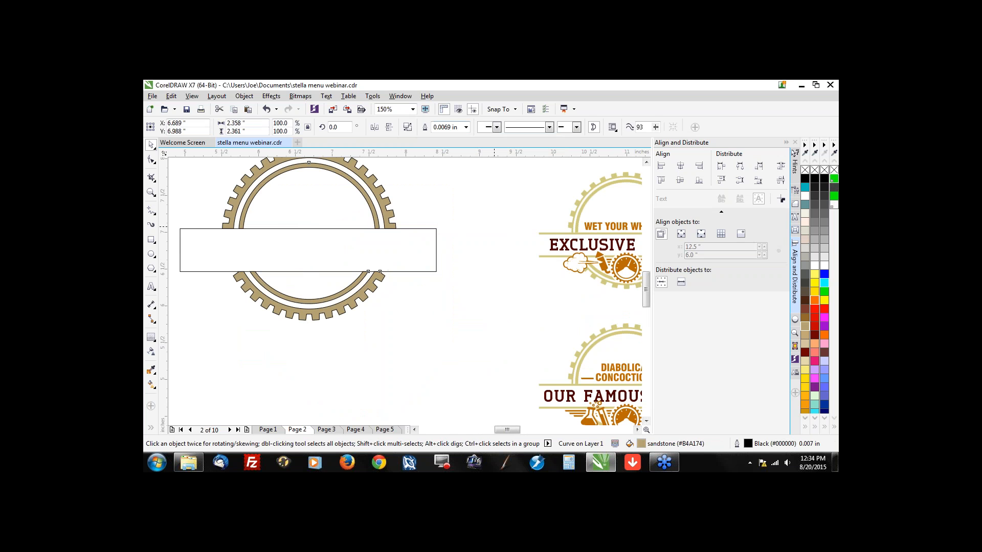
{"action": "left_click_drag", "start_coordinate": [309, 228], "coordinate": [309, 227]}
{"action": "left_click_drag", "start_coordinate": [302, 244], "coordinate": [314, 228]}
{"action": "right_click", "coordinate": [315, 228]}
Step: Align the trimmed gear and both thin bars on their centres horizontally
{"action": "left_click_drag", "start_coordinate": [464, 356], "coordinate": [188, 172]}
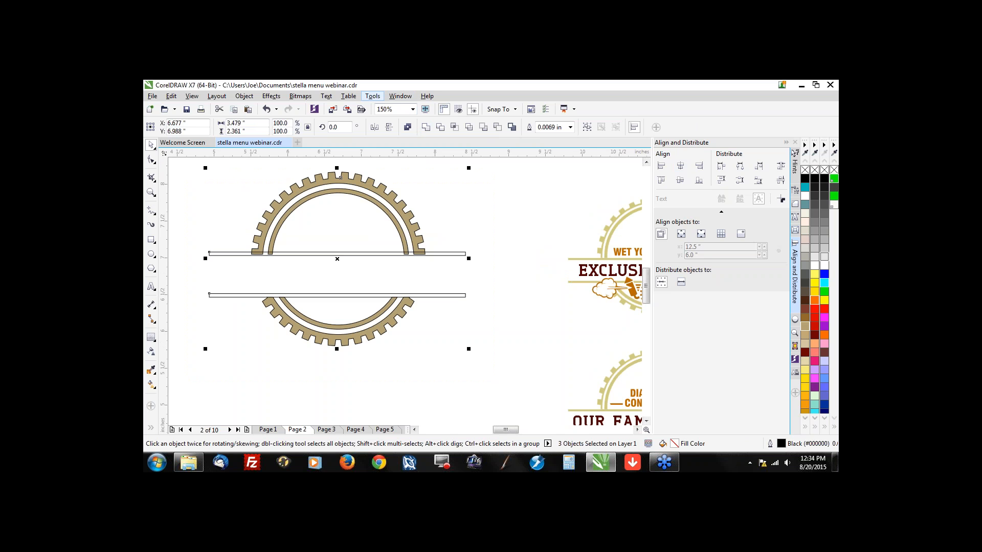
{"action": "left_click", "coordinate": [401, 97]}
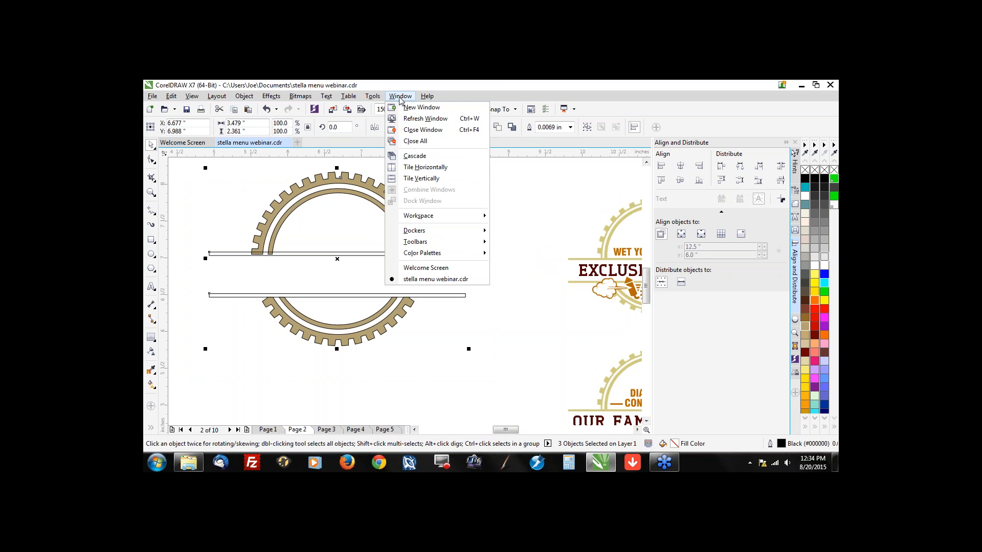
{"action": "mouse_move", "coordinate": [424, 232]}
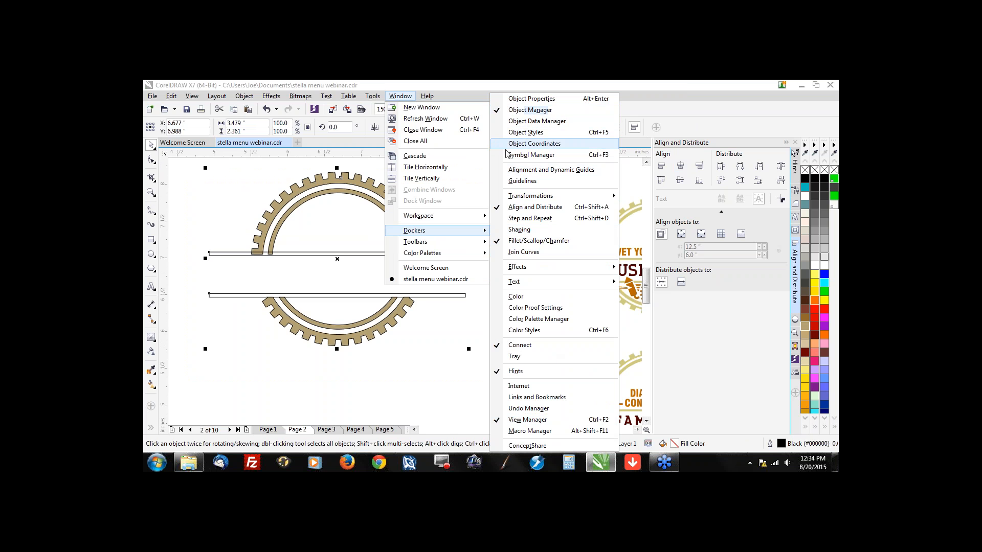
{"action": "left_click", "coordinate": [691, 86]}
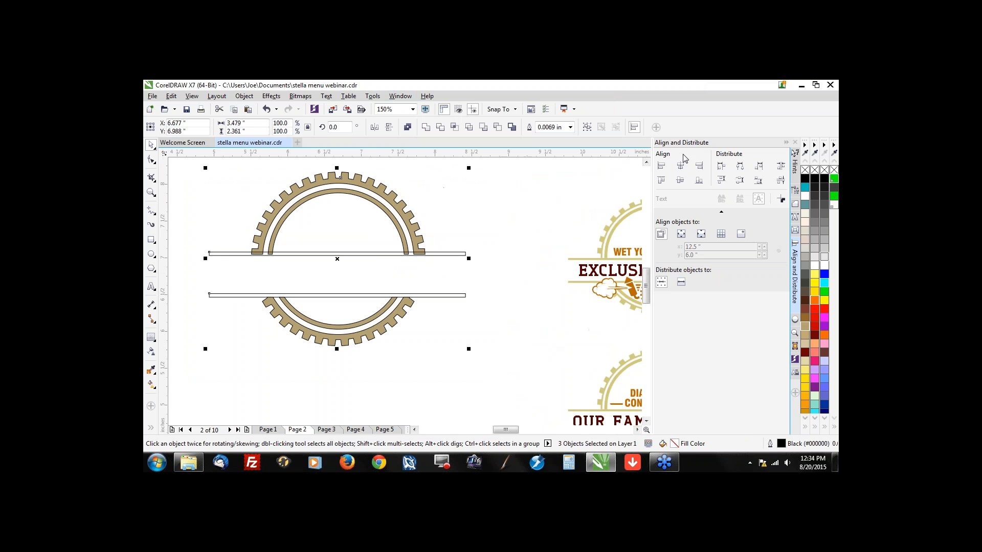
{"action": "left_click", "coordinate": [549, 352]}
{"action": "scroll", "coordinate": [184, 163], "scroll_direction": "up", "scroll_amount": 1}
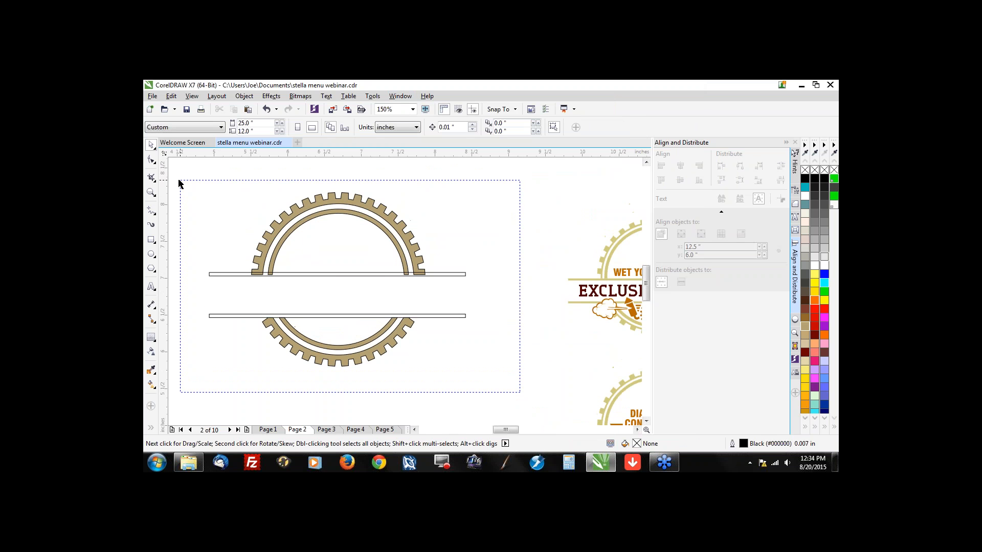
{"action": "left_click_drag", "start_coordinate": [179, 184], "coordinate": [179, 185]}
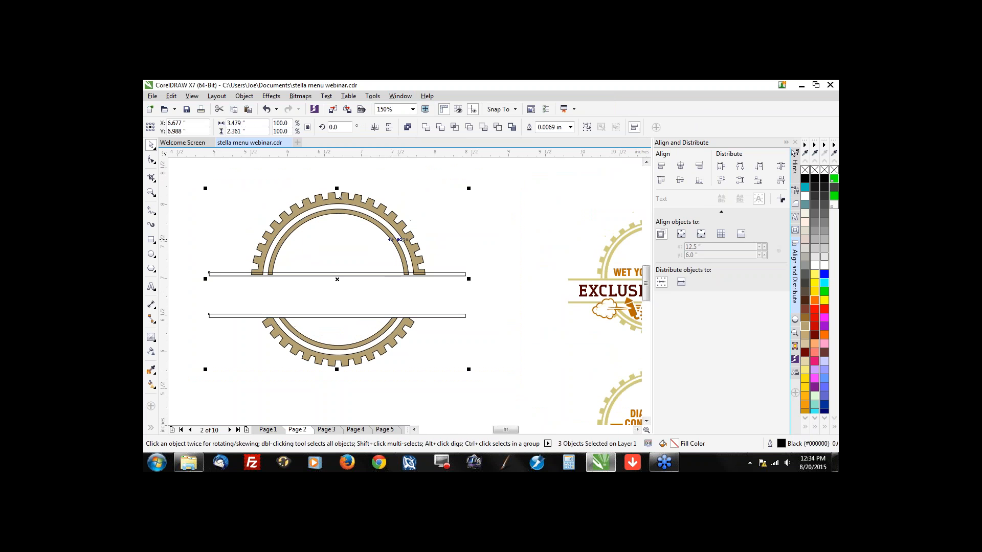
{"action": "left_click", "coordinate": [680, 168]}
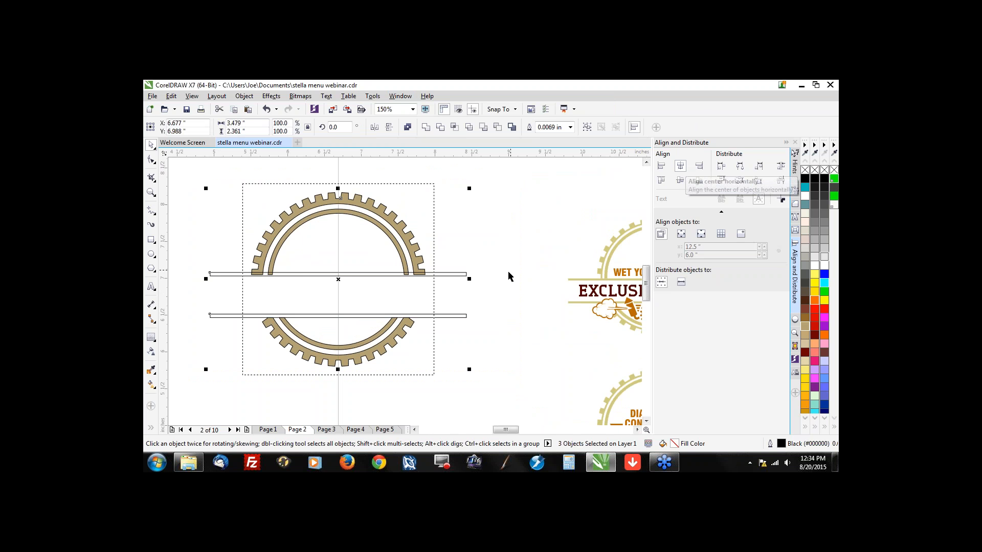
Step: Shift the lower bar sideways and re-centre it horizontally with the gear and upper bar
{"action": "left_click_drag", "start_coordinate": [461, 314], "coordinate": [518, 318]}
{"action": "left_click_drag", "start_coordinate": [540, 397], "coordinate": [175, 177]}
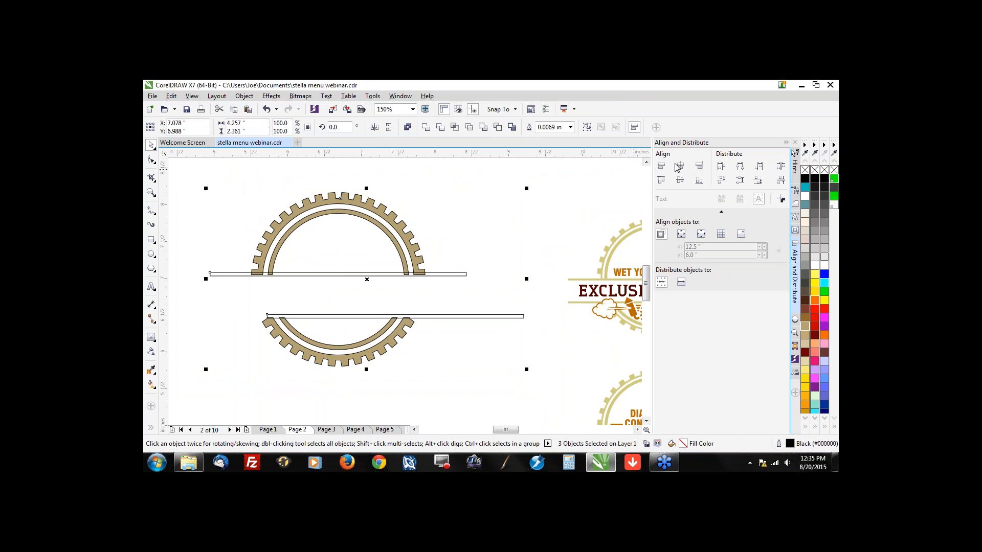
{"action": "left_click", "coordinate": [454, 310]}
{"action": "scroll", "coordinate": [449, 303], "scroll_direction": "down", "scroll_amount": 1}
{"action": "left_click_drag", "start_coordinate": [293, 206], "coordinate": [206, 164]}
{"action": "key", "text": "c"}
{"action": "key", "text": "Escape"}
{"action": "scroll", "coordinate": [424, 327], "scroll_direction": "up", "scroll_amount": 1}
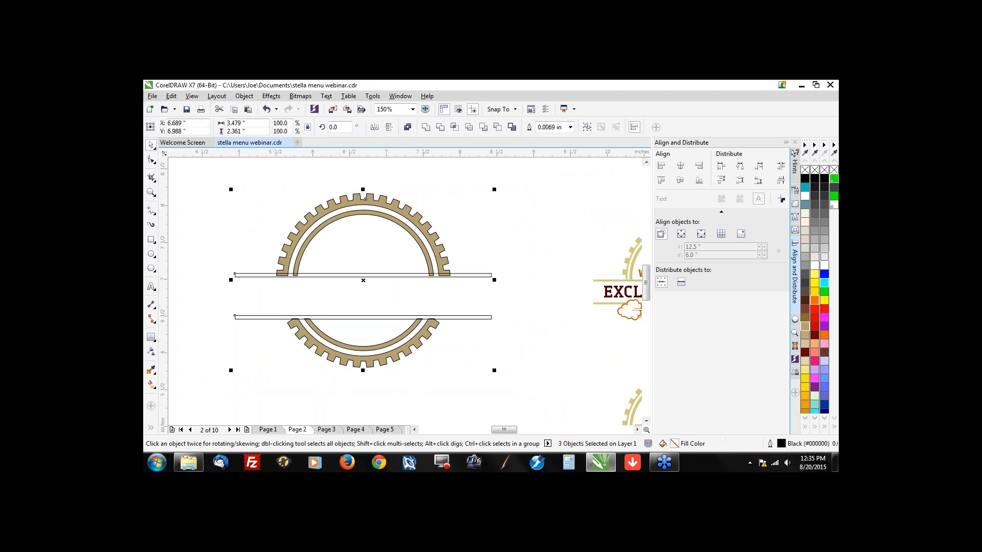
Step: Combine the gear and both bars into a single curve
{"action": "key", "text": "ctrl+l"}
{"action": "scroll", "coordinate": [383, 296], "scroll_direction": "down", "scroll_amount": 1}
{"action": "scroll", "coordinate": [500, 309], "scroll_direction": "up", "scroll_amount": 1}
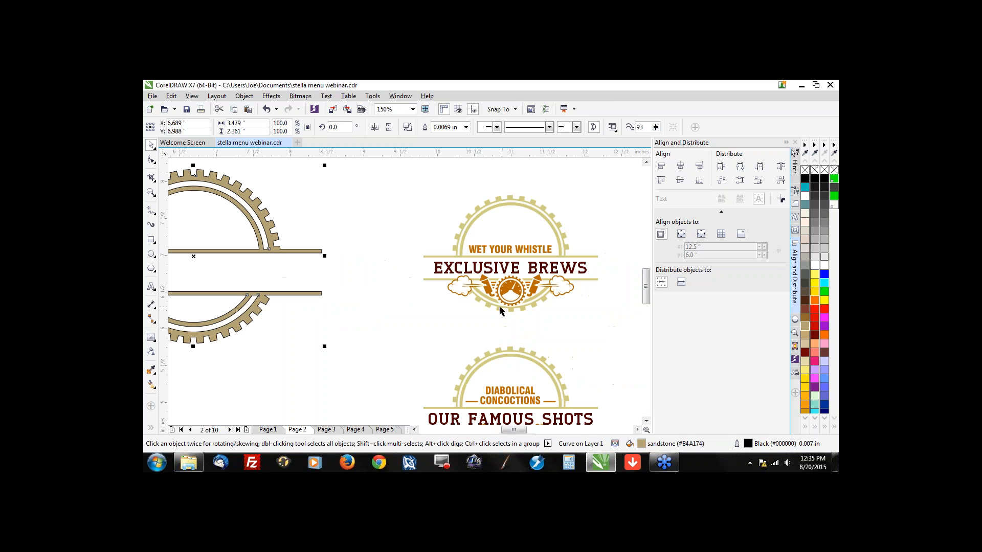
Step: Draw an upright rectangle about 0.09 × 0.212 in below the Exclusive Brews emblem as the rocket body
{"action": "scroll", "coordinate": [577, 304], "scroll_direction": "up", "scroll_amount": 1}
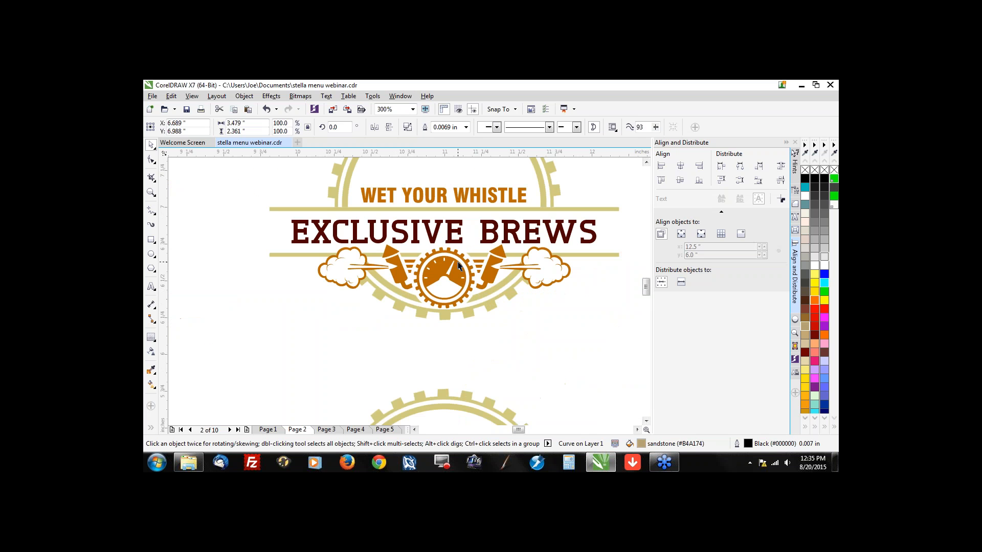
{"action": "scroll", "coordinate": [460, 300], "scroll_direction": "up", "scroll_amount": 1}
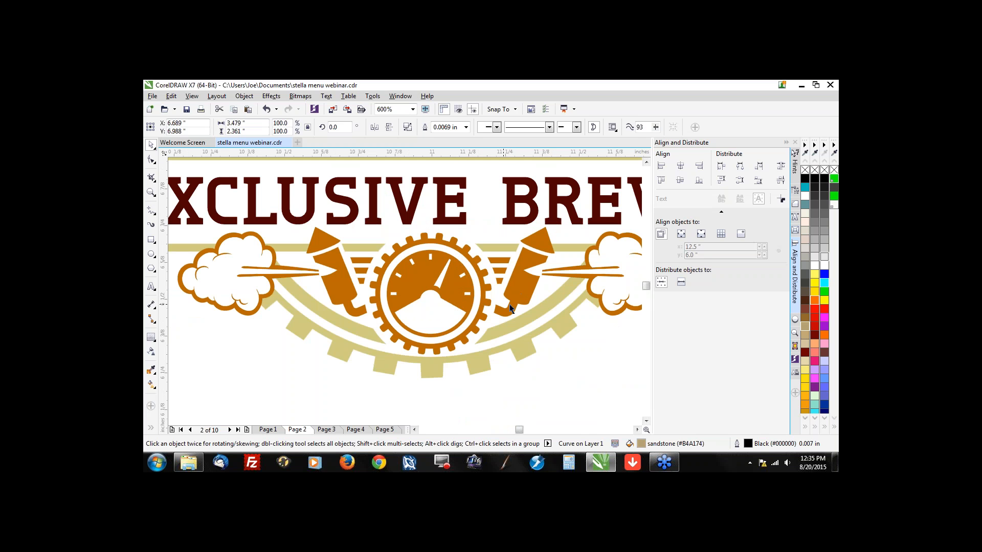
{"action": "left_click", "coordinate": [151, 241]}
{"action": "left_click_drag", "start_coordinate": [247, 356], "coordinate": [274, 420]}
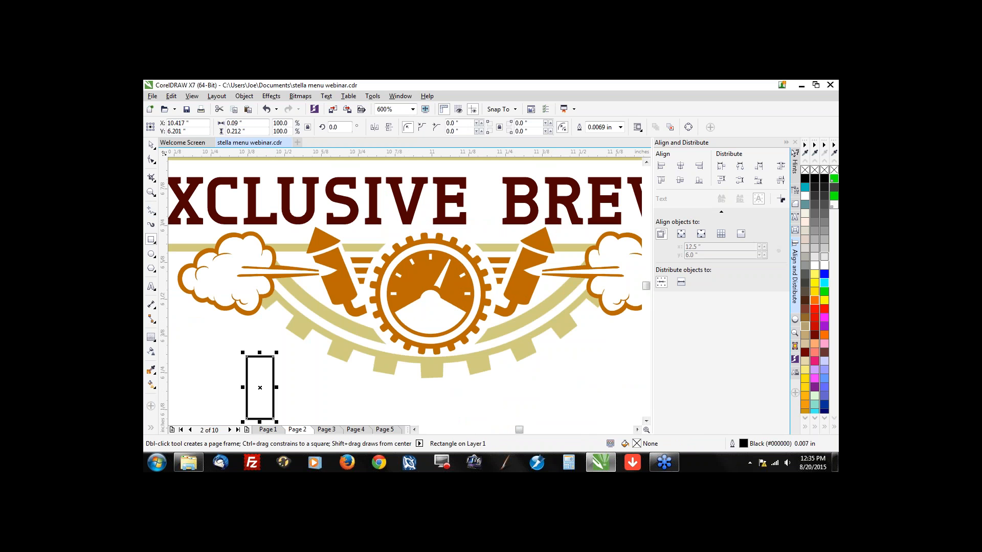
Step: Draw an ellipse about 0.09 × 0.027 in across the rectangle's bottom edge and weld the two shapes
{"action": "left_click", "coordinate": [151, 253]}
{"action": "scroll", "coordinate": [281, 390], "scroll_direction": "up", "scroll_amount": 2}
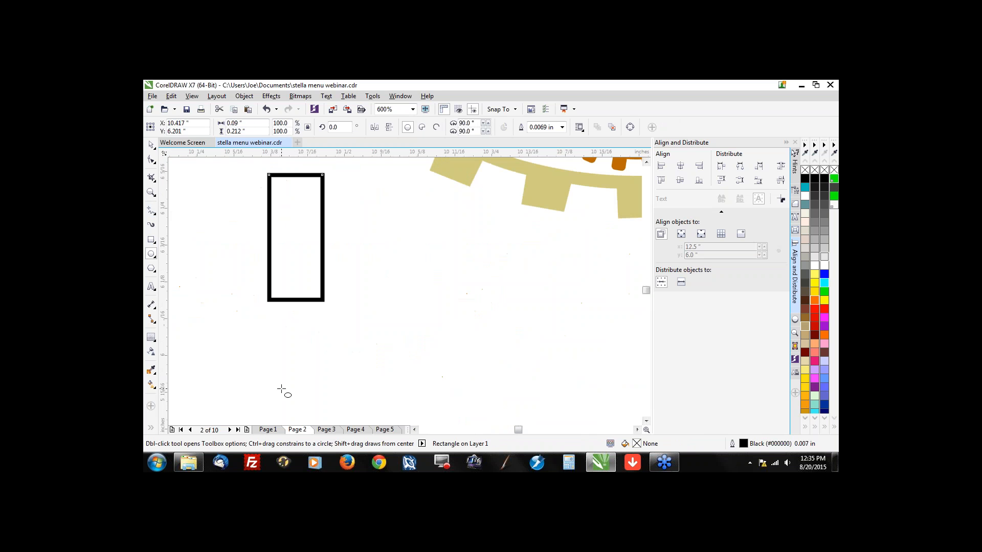
{"action": "mouse_move", "coordinate": [274, 349]}
{"action": "left_mouse_down"}
{"action": "mouse_move", "coordinate": [335, 366]}
{"action": "mouse_move", "coordinate": [302, 328]}
{"action": "mouse_move", "coordinate": [295, 292]}
{"action": "mouse_move", "coordinate": [324, 287]}
{"action": "mouse_move", "coordinate": [322, 277]}
{"action": "left_mouse_up"}
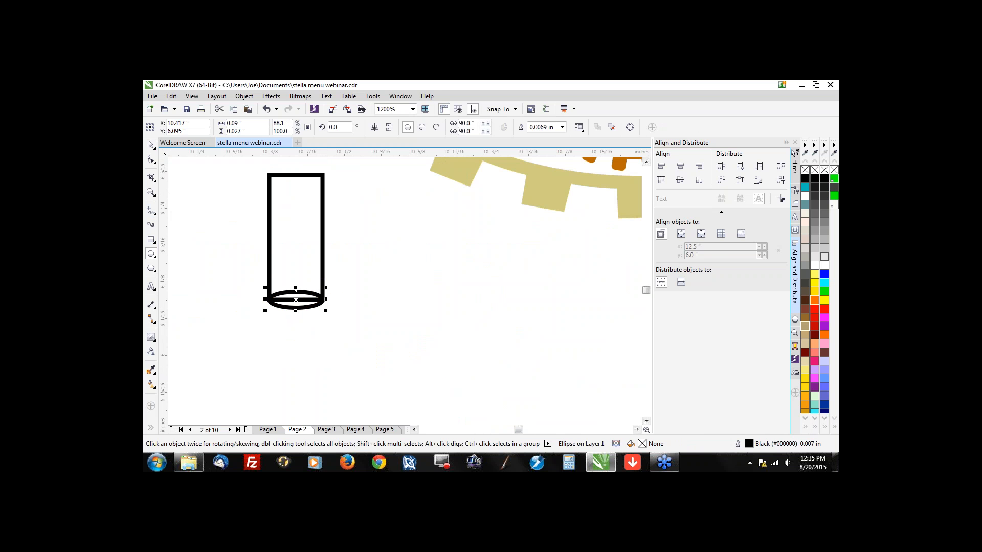
{"action": "left_click", "coordinate": [151, 146]}
{"action": "scroll", "coordinate": [292, 296], "scroll_direction": "down", "scroll_amount": 2}
{"action": "left_click_drag", "start_coordinate": [255, 335], "coordinate": [321, 227]}
{"action": "left_click", "coordinate": [425, 127]}
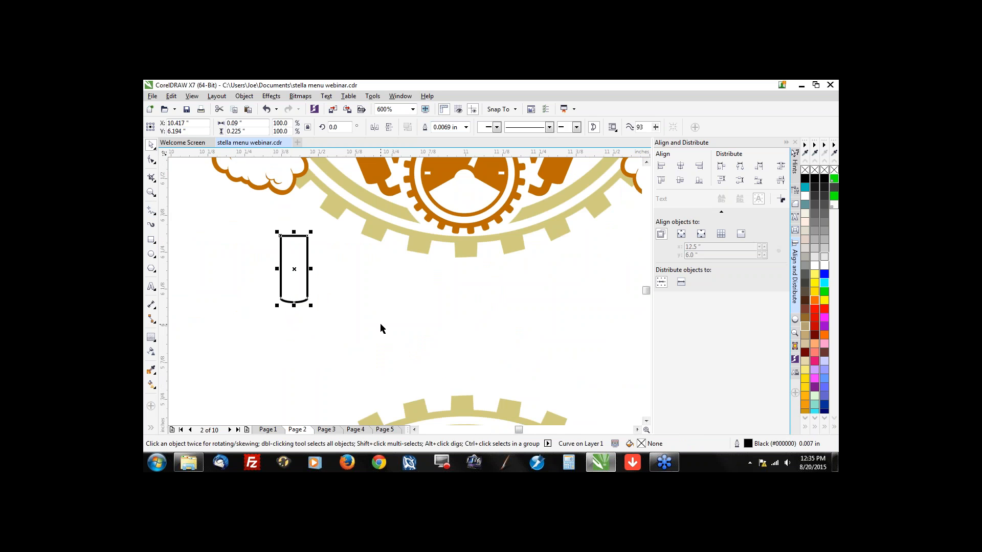
Step: Draw a square about 0.172 in wide beside the rocket body
{"action": "scroll", "coordinate": [379, 323], "scroll_direction": "down", "scroll_amount": 2}
{"action": "scroll", "coordinate": [383, 226], "scroll_direction": "up", "scroll_amount": 2}
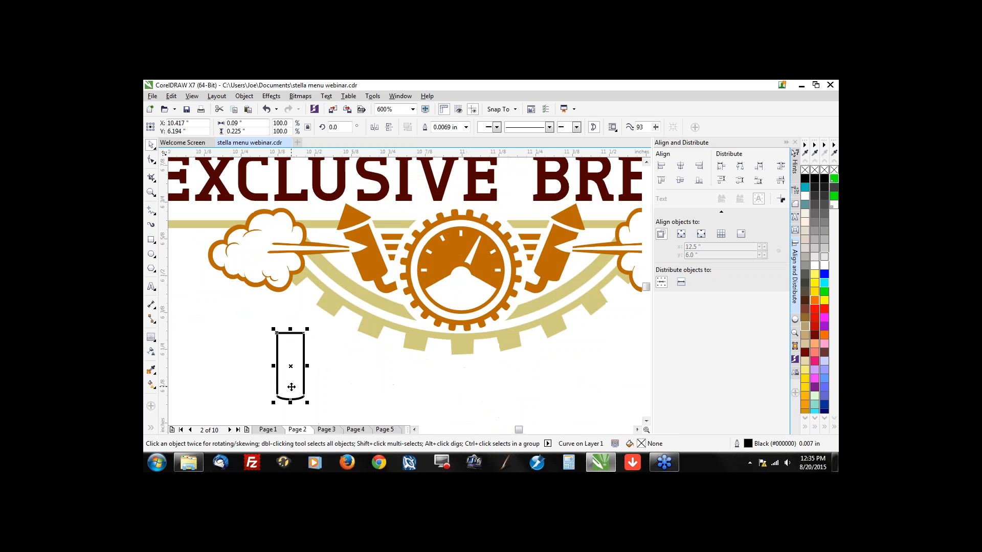
{"action": "left_click", "coordinate": [151, 240]}
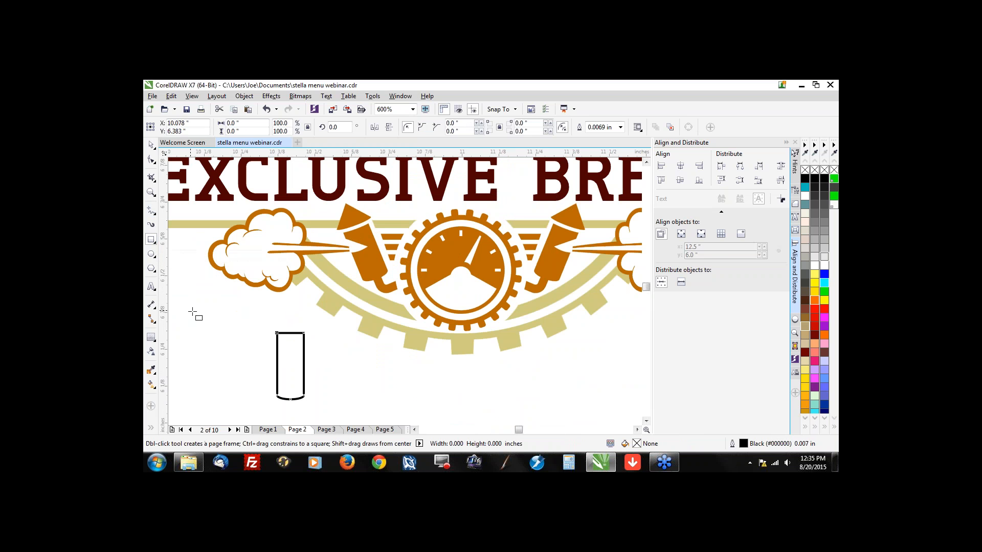
{"action": "left_click_drag", "start_coordinate": [191, 309], "coordinate": [242, 361]}
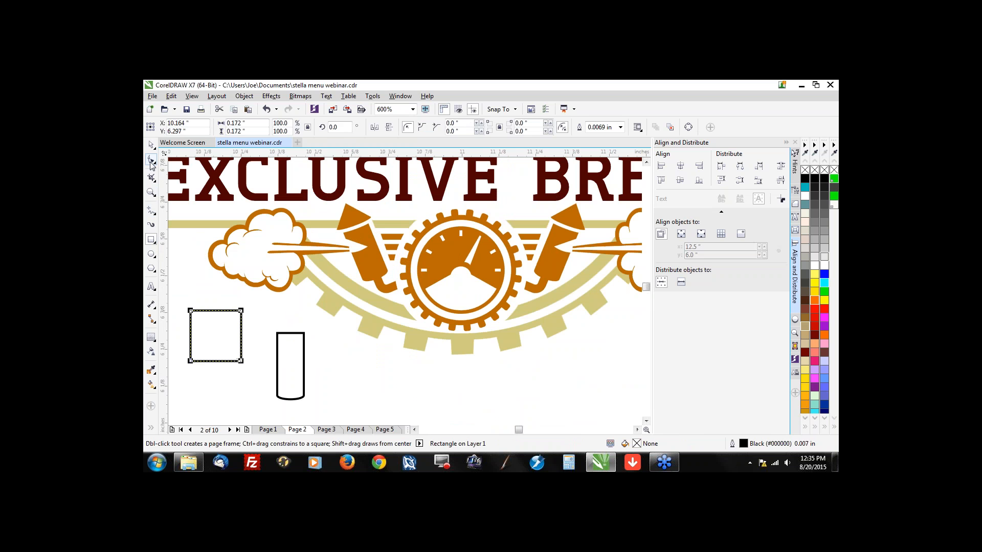
Step: Convert the square to curves and reshape it into a triangle with a single centred upper node
{"action": "left_click", "coordinate": [151, 160]}
{"action": "right_click", "coordinate": [193, 327]}
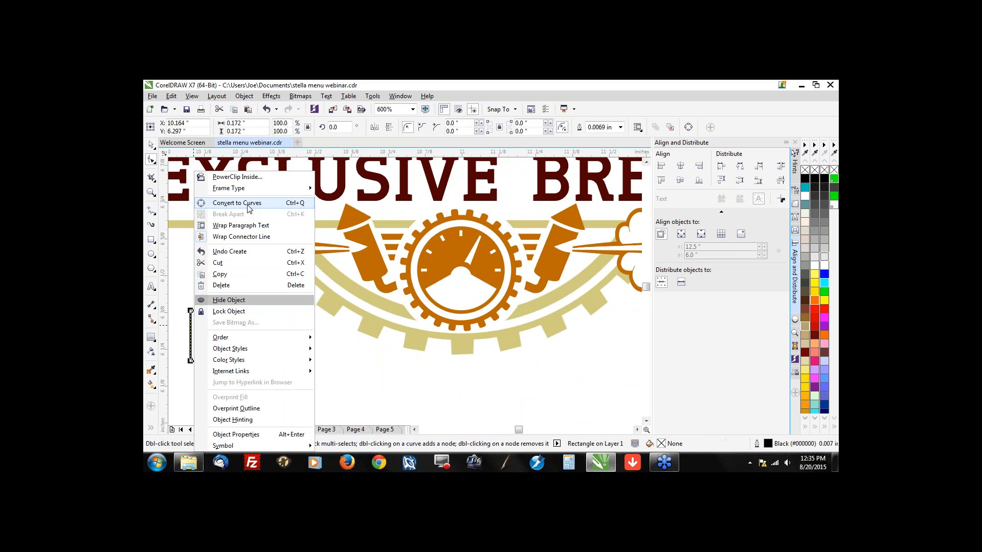
{"action": "left_click", "coordinate": [235, 201]}
{"action": "left_click_drag", "start_coordinate": [190, 310], "coordinate": [215, 310]}
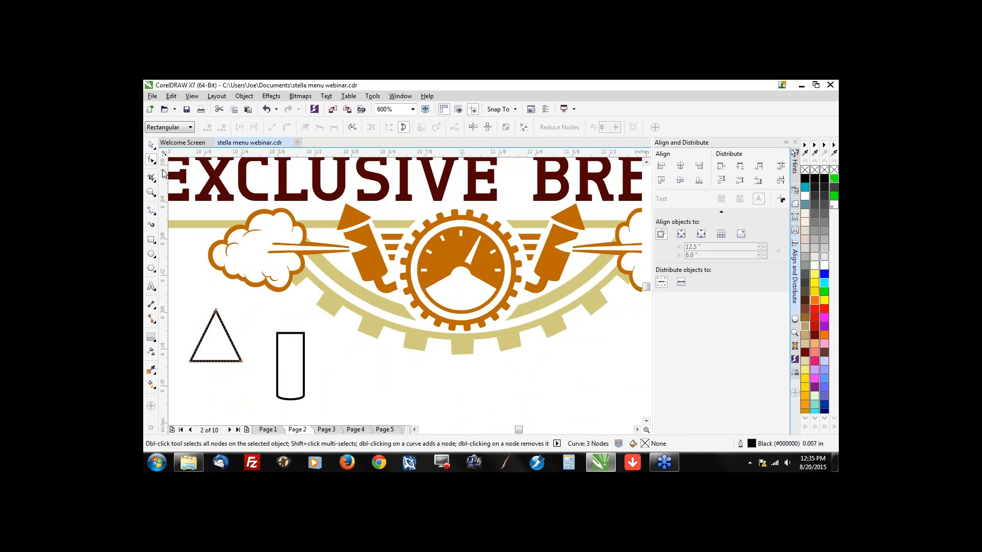
Step: Flatten the triangle to about 0.128 in high and place it centred on top of the rocket body
{"action": "left_click", "coordinate": [151, 144]}
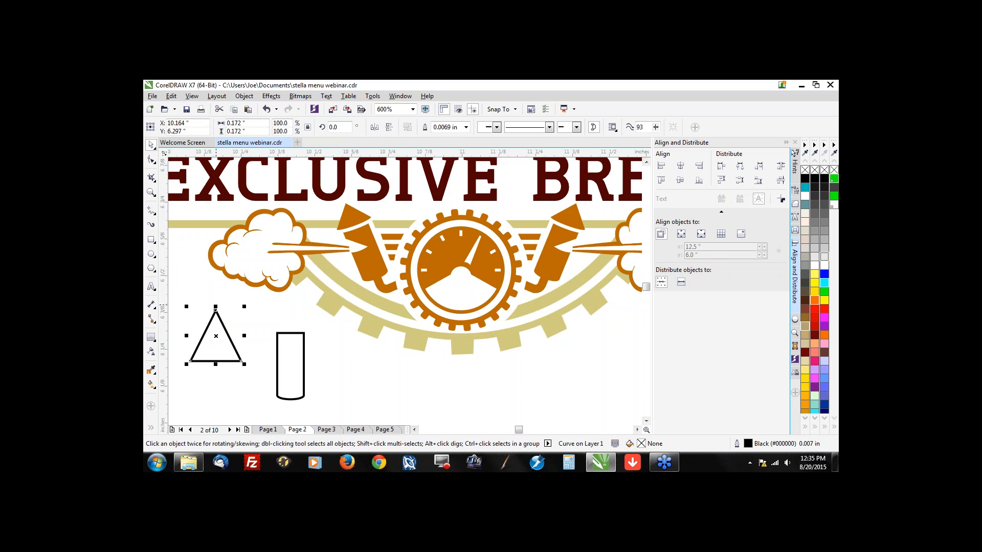
{"action": "left_click_drag", "start_coordinate": [216, 307], "coordinate": [293, 343]}
{"action": "key", "text": "Up"}
{"action": "key", "text": "Up"}
{"action": "key", "text": "Up"}
{"action": "key", "text": "Up"}
{"action": "key", "text": "Up"}
{"action": "key", "text": "Up"}
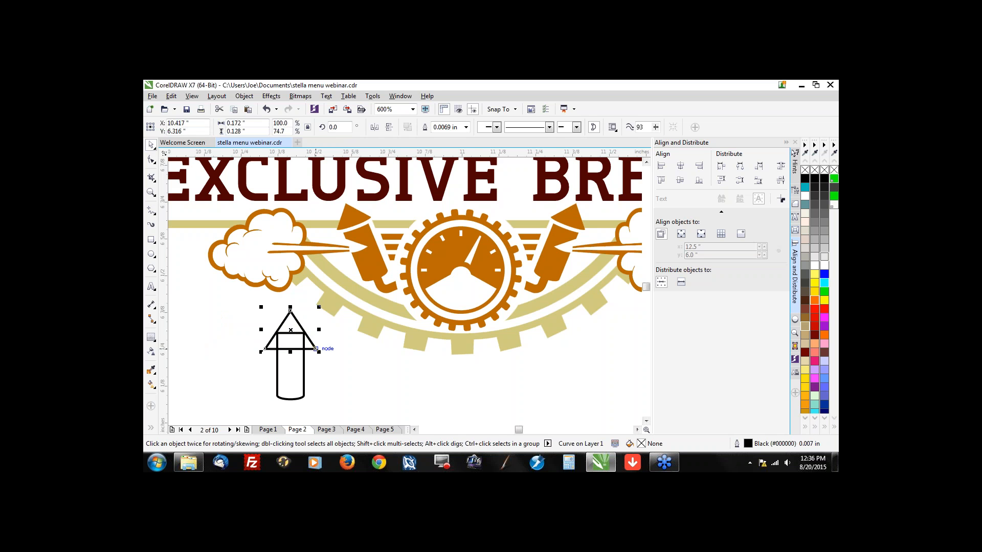
Step: Draw an ellipse about 0.172 × 0.04 in across the triangle's base and weld them into a nose cone
{"action": "left_click", "coordinate": [151, 253]}
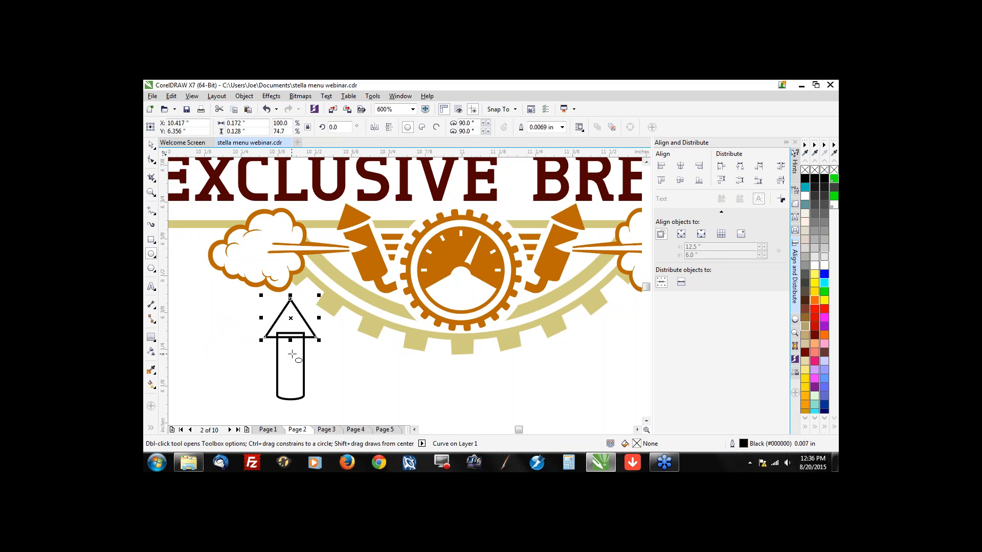
{"action": "scroll", "coordinate": [291, 353], "scroll_direction": "up", "scroll_amount": 3}
{"action": "left_click_drag", "start_coordinate": [238, 321], "coordinate": [342, 320]}
{"action": "key", "text": "space"}
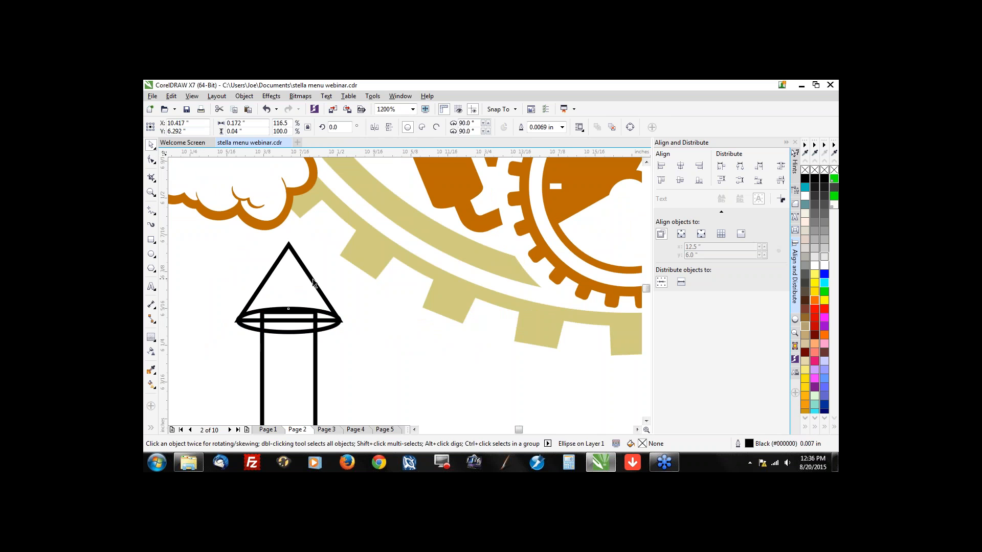
{"action": "scroll", "coordinate": [313, 282], "scroll_direction": "down", "scroll_amount": 1}
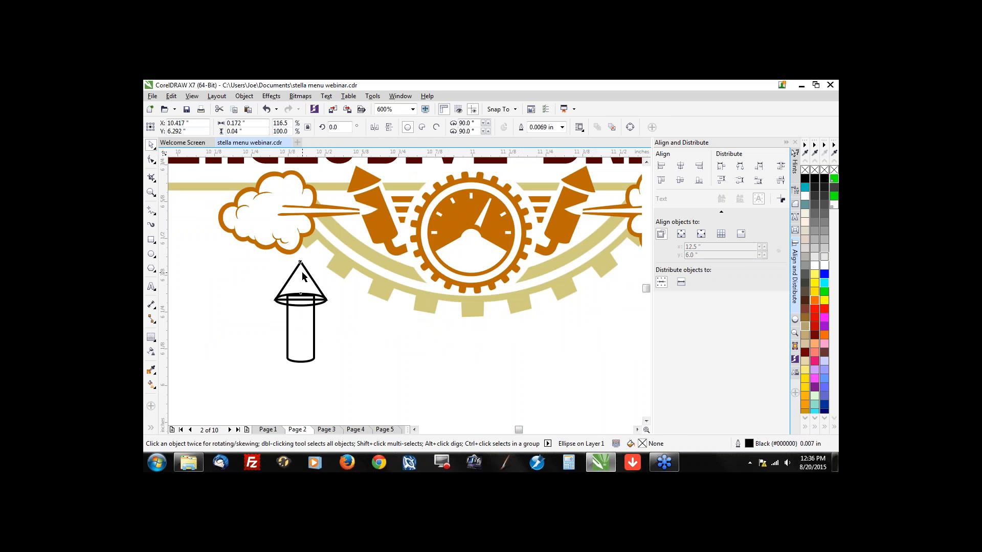
{"action": "left_click", "coordinate": [302, 271], "text": "shift"}
{"action": "left_click", "coordinate": [426, 127]}
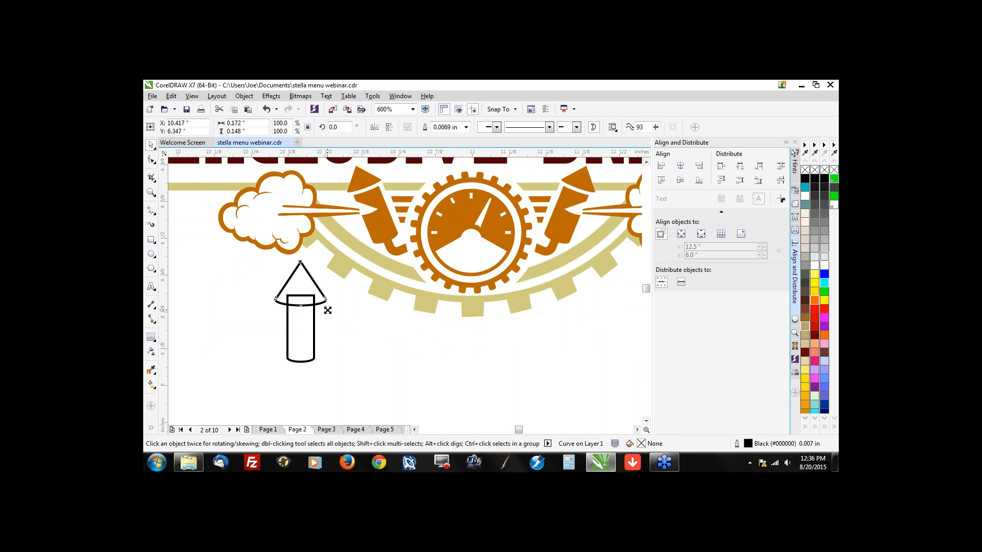
Step: Scale the nose cone to about 0.13 × 0.112 in and trim the body's top with it, leaving a gap between them
{"action": "left_click_drag", "start_coordinate": [327, 311], "coordinate": [307, 319]}
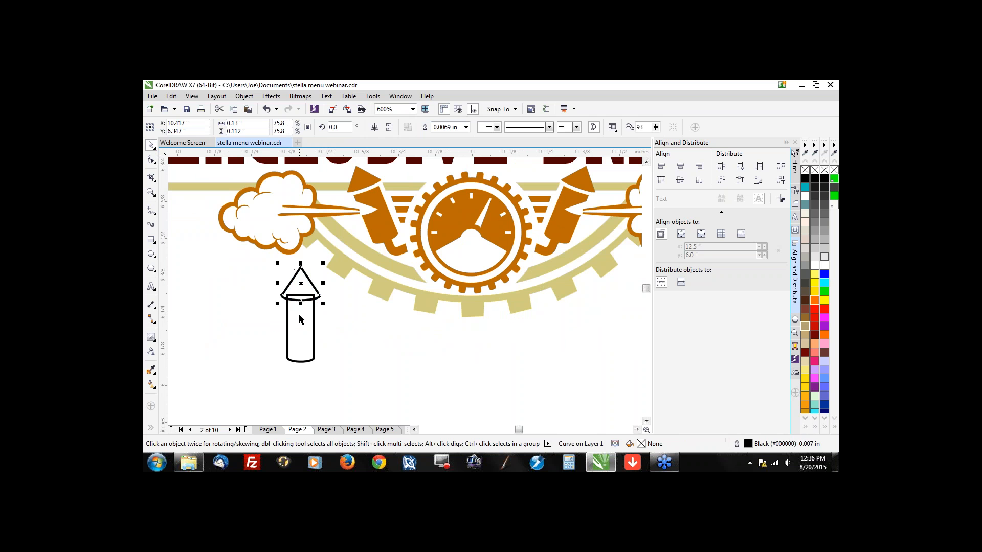
{"action": "left_click", "coordinate": [301, 320], "text": "shift"}
{"action": "left_click", "coordinate": [426, 128]}
{"action": "key", "text": "ctrl+z"}
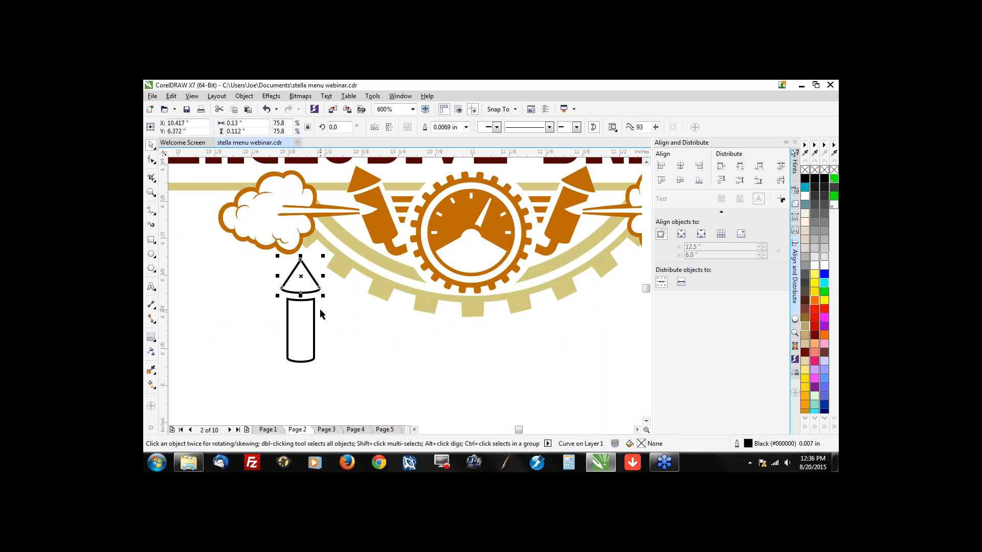
Step: Cut an angular notch into the left side of the rocket body by adding a node and pulling it inward
{"action": "key", "text": "F10"}
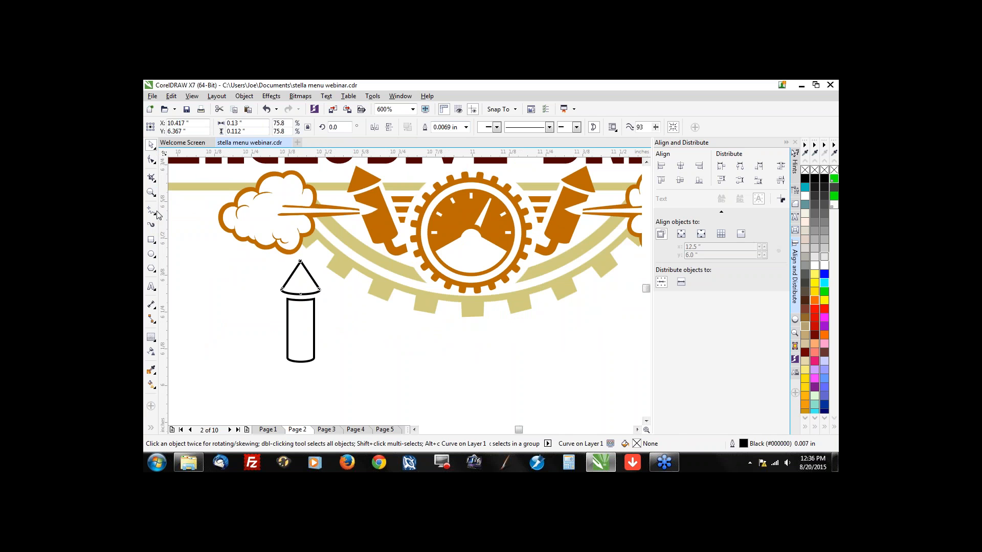
{"action": "left_click", "coordinate": [151, 159]}
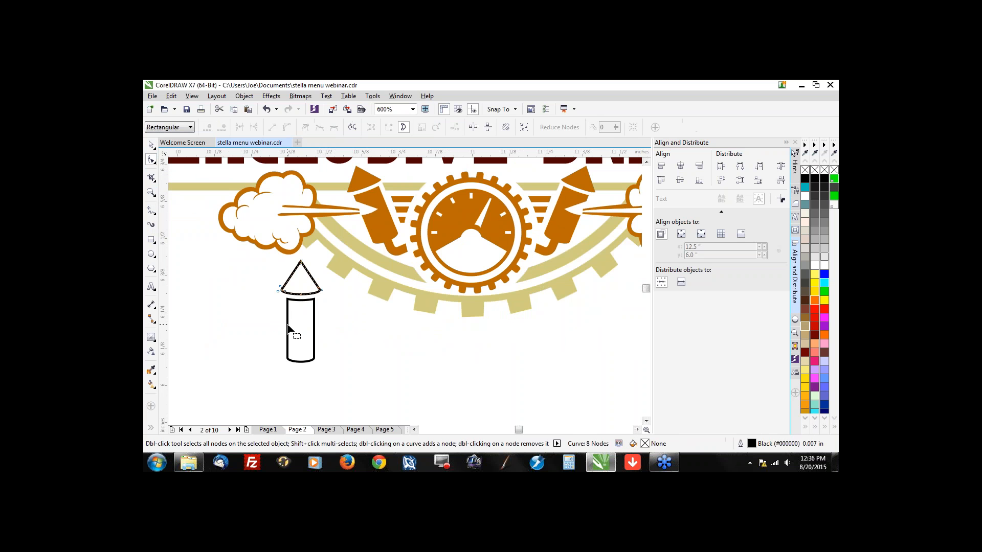
{"action": "left_click", "coordinate": [288, 328]}
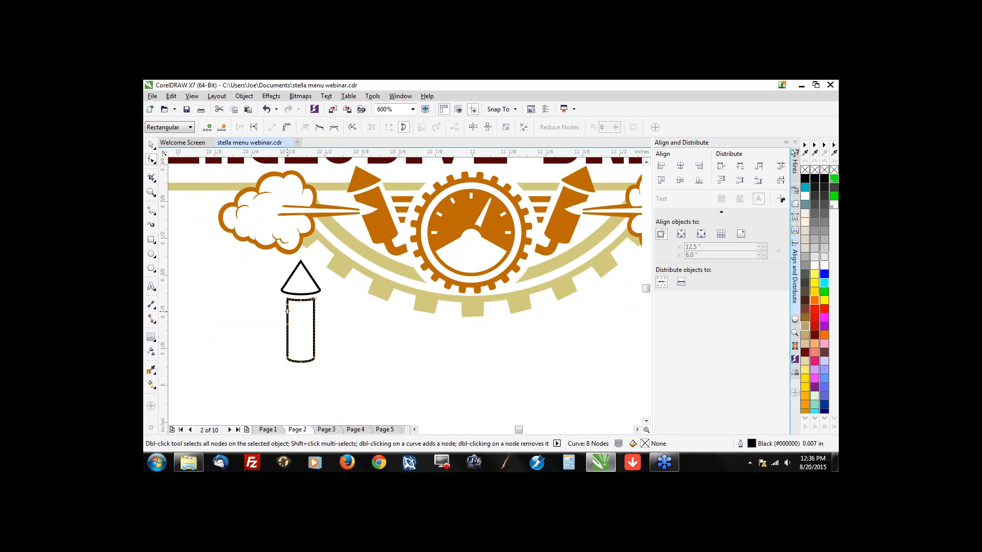
{"action": "left_click_drag", "start_coordinate": [287, 309], "coordinate": [306, 304]}
{"action": "key", "text": "Down"}
{"action": "key", "text": "Down"}
{"action": "key", "text": "Down"}
{"action": "key", "text": "Down"}
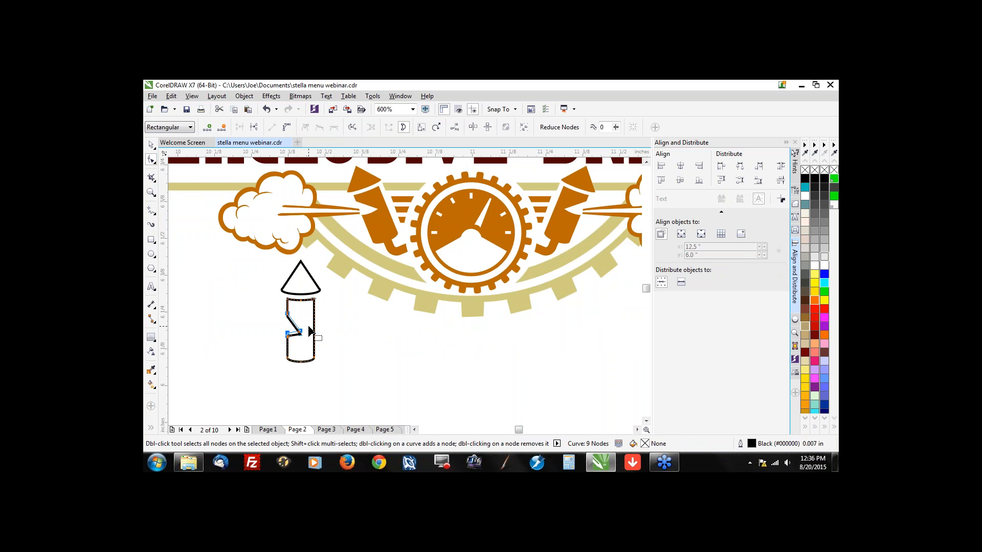
{"action": "scroll", "coordinate": [294, 337], "scroll_direction": "up", "scroll_amount": 1}
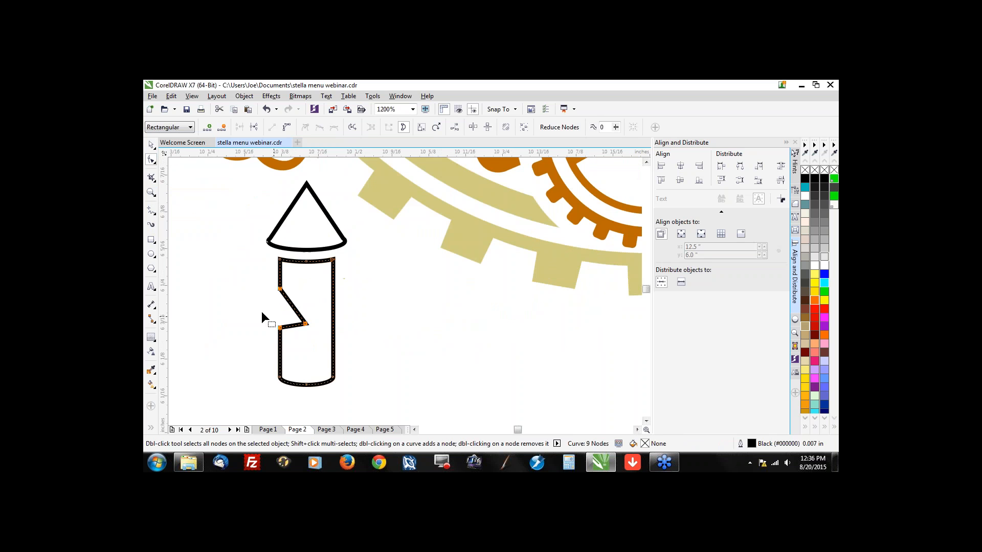
Step: Convert the lower edge of the body's notch to a curve and bow it slightly downward
{"action": "right_click", "coordinate": [287, 327]}
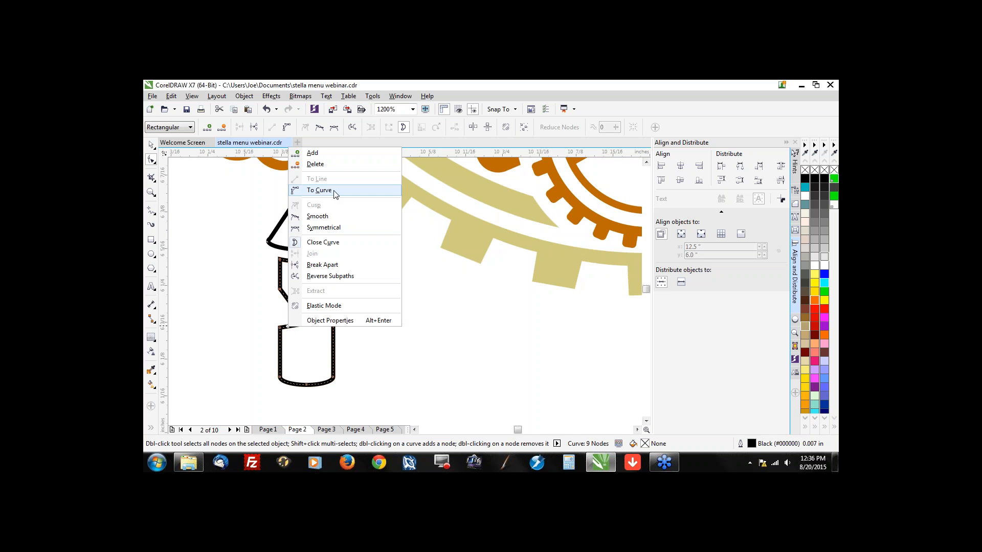
{"action": "left_click", "coordinate": [319, 190]}
{"action": "scroll", "coordinate": [298, 335], "scroll_direction": "up", "scroll_amount": 1}
{"action": "left_click_drag", "start_coordinate": [291, 321], "coordinate": [290, 316]}
{"action": "scroll", "coordinate": [307, 321], "scroll_direction": "down", "scroll_amount": 1}
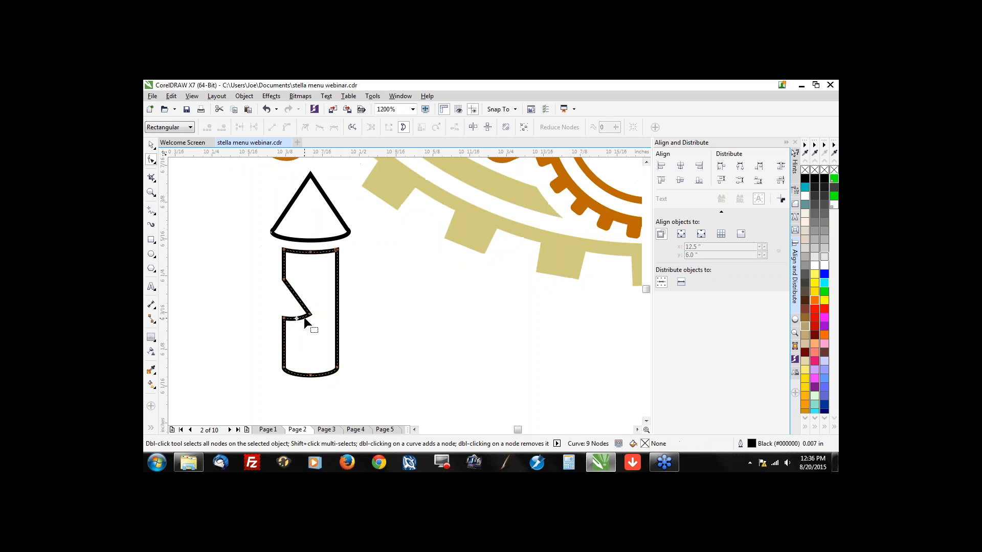
{"action": "left_click", "coordinate": [152, 145]}
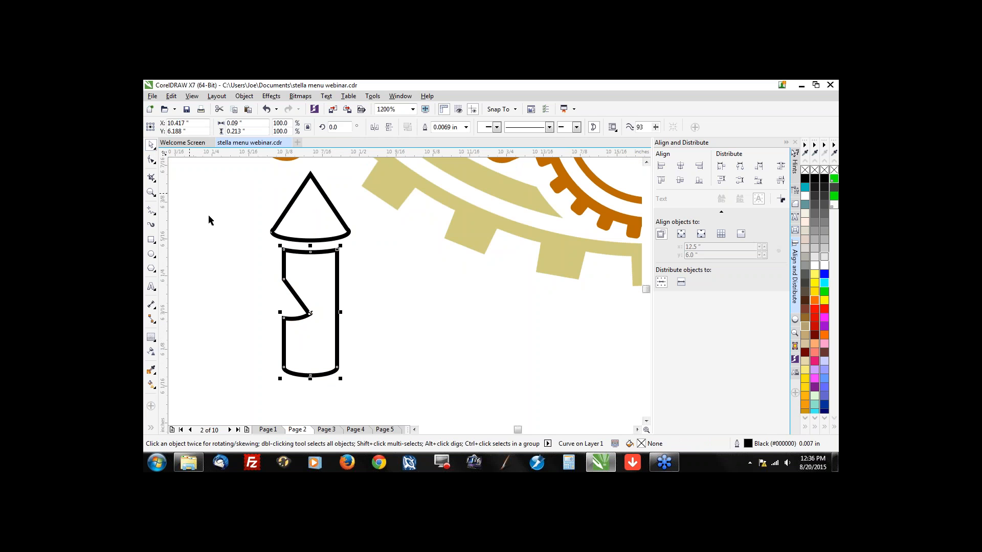
Step: Draw a freehand line beside the rocket body and delete it
{"action": "left_click", "coordinate": [151, 212]}
{"action": "mouse_move", "coordinate": [382, 359]}
{"action": "left_mouse_down"}
{"action": "mouse_move", "coordinate": [384, 346]}
{"action": "mouse_move", "coordinate": [501, 353]}
{"action": "mouse_move", "coordinate": [515, 368]}
{"action": "left_mouse_up"}
{"action": "key", "text": "Delete"}
{"action": "scroll", "coordinate": [263, 298], "scroll_direction": "down", "scroll_amount": 1}
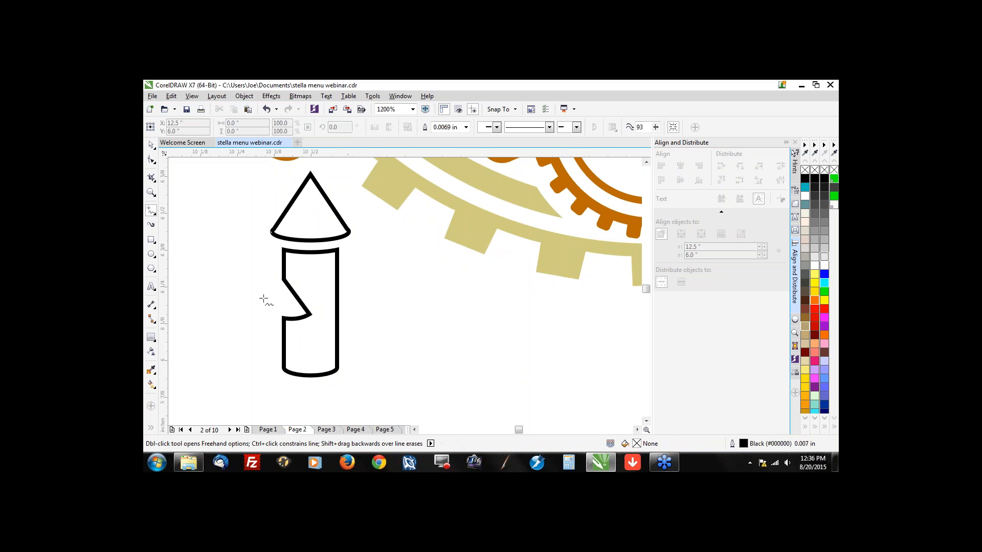
{"action": "scroll", "coordinate": [263, 298], "scroll_direction": "down", "scroll_amount": 1}
Step: Select the rocket's nose cone and body together and delete them from page 2
{"action": "key", "text": "space"}
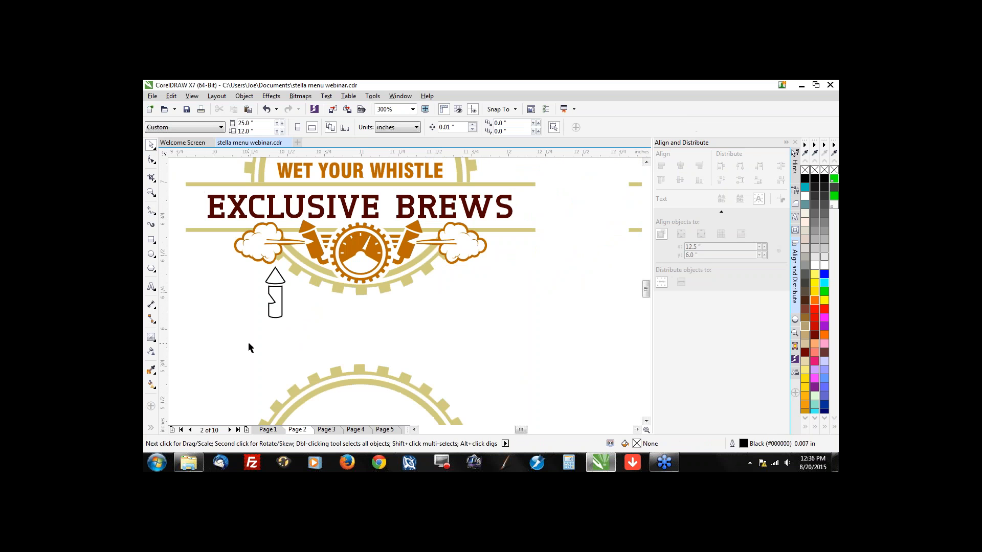
{"action": "left_click_drag", "start_coordinate": [249, 343], "coordinate": [295, 264]}
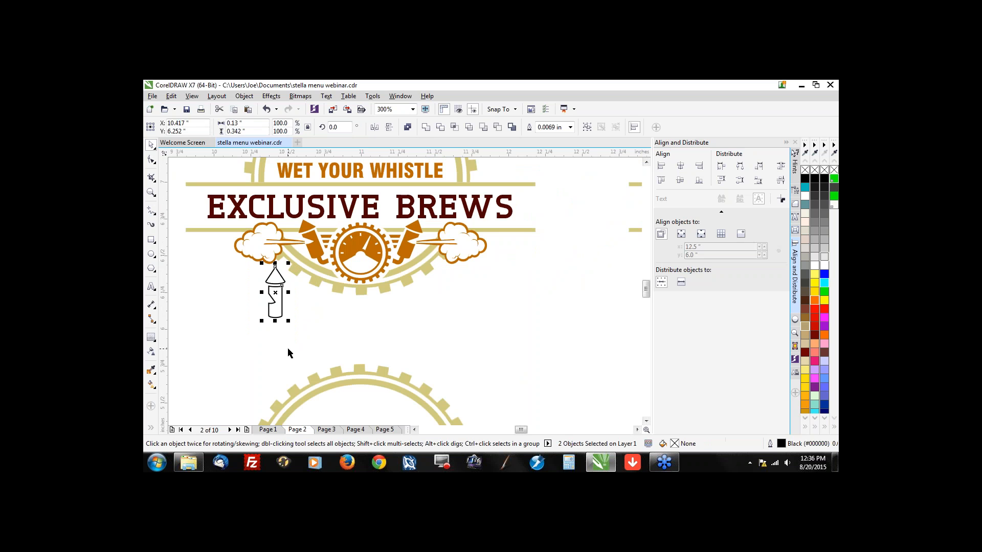
{"action": "scroll", "coordinate": [288, 349], "scroll_direction": "down", "scroll_amount": 1}
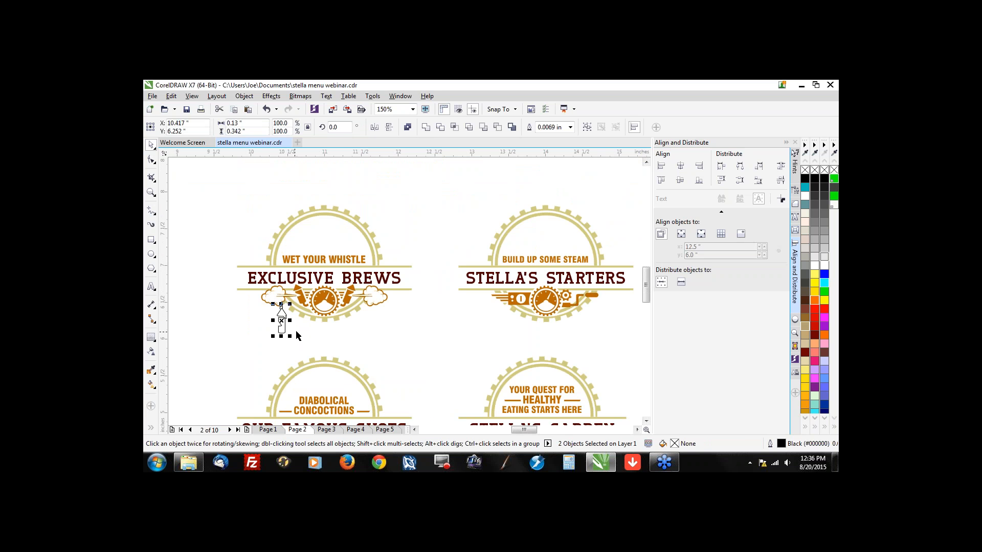
{"action": "key", "text": "Delete"}
{"action": "scroll", "coordinate": [493, 189], "scroll_direction": "down", "scroll_amount": 1}
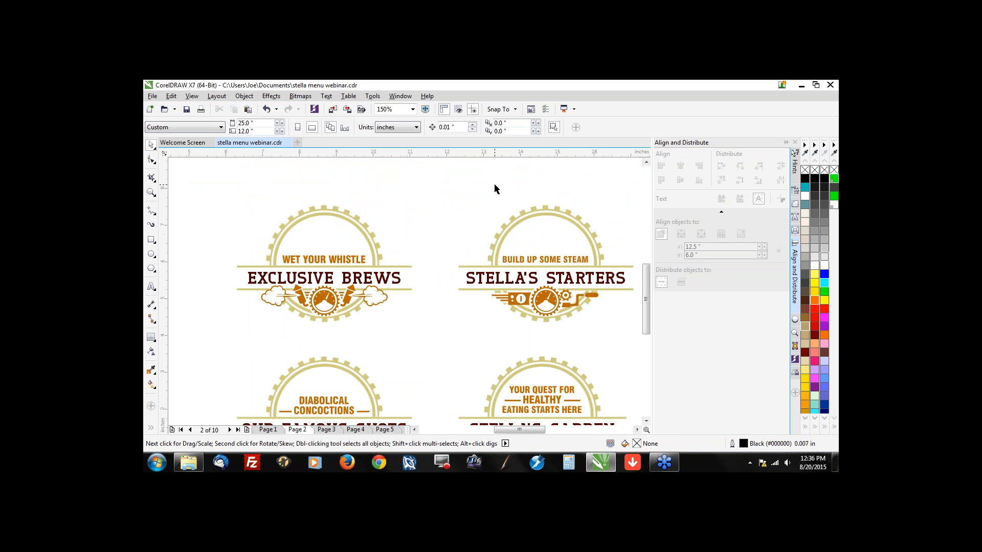
Step: Examine the Our Famous Shots and Stella's Garden emblems and how their ornaments vary on the shared gear frame
{"action": "scroll", "coordinate": [520, 326], "scroll_direction": "up", "scroll_amount": 1}
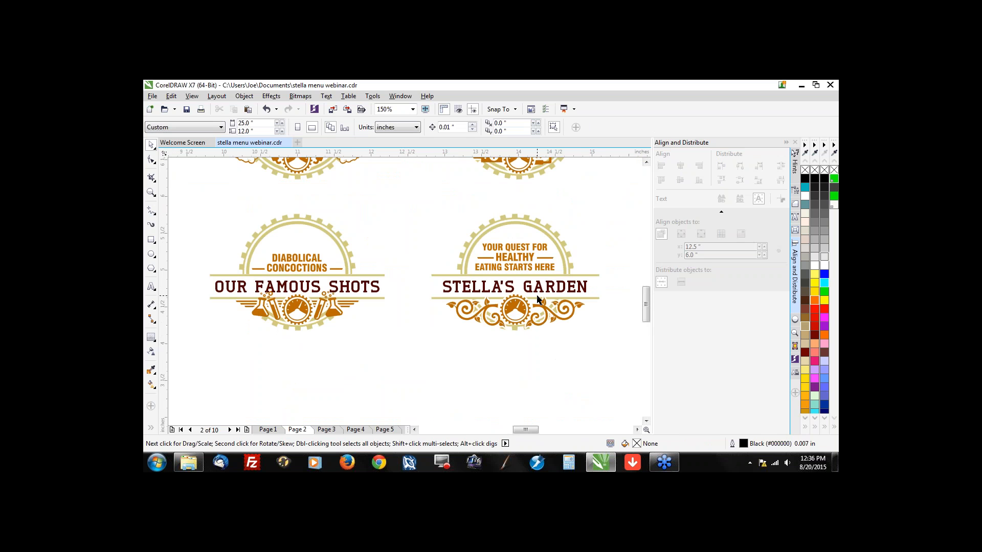
{"action": "scroll", "coordinate": [537, 299], "scroll_direction": "up", "scroll_amount": 1}
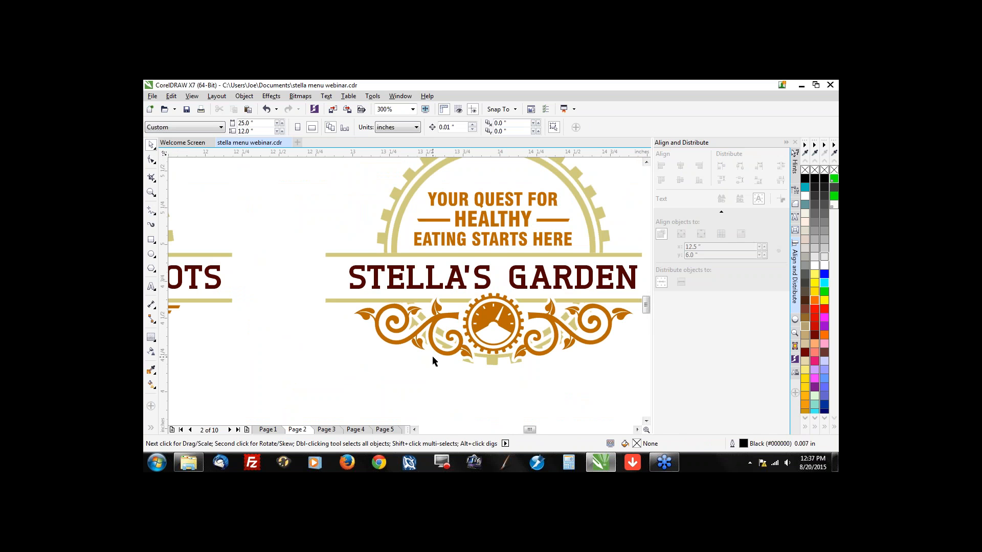
{"action": "scroll", "coordinate": [433, 362], "scroll_direction": "down", "scroll_amount": 1}
{"action": "scroll", "coordinate": [265, 347], "scroll_direction": "up", "scroll_amount": 1}
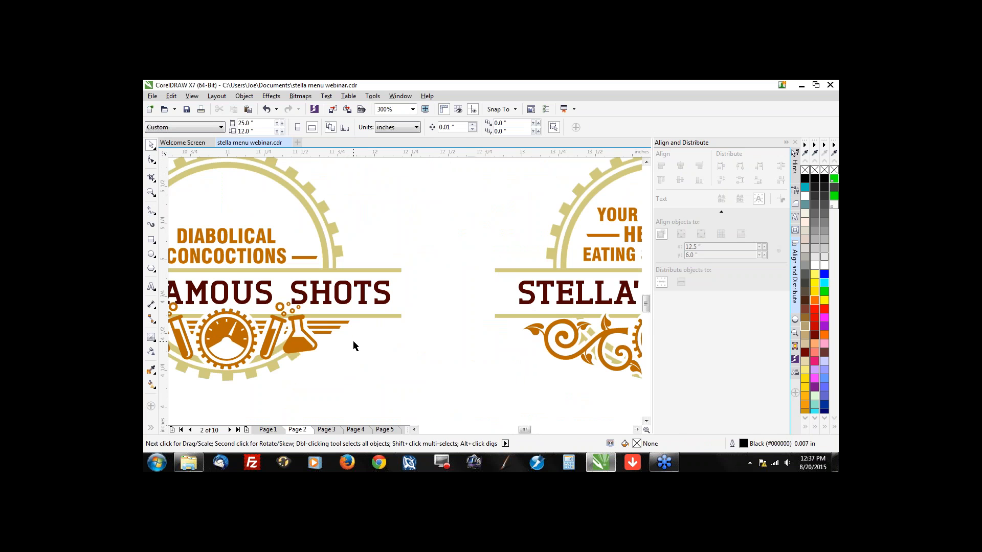
{"action": "scroll", "coordinate": [353, 341], "scroll_direction": "down", "scroll_amount": 1}
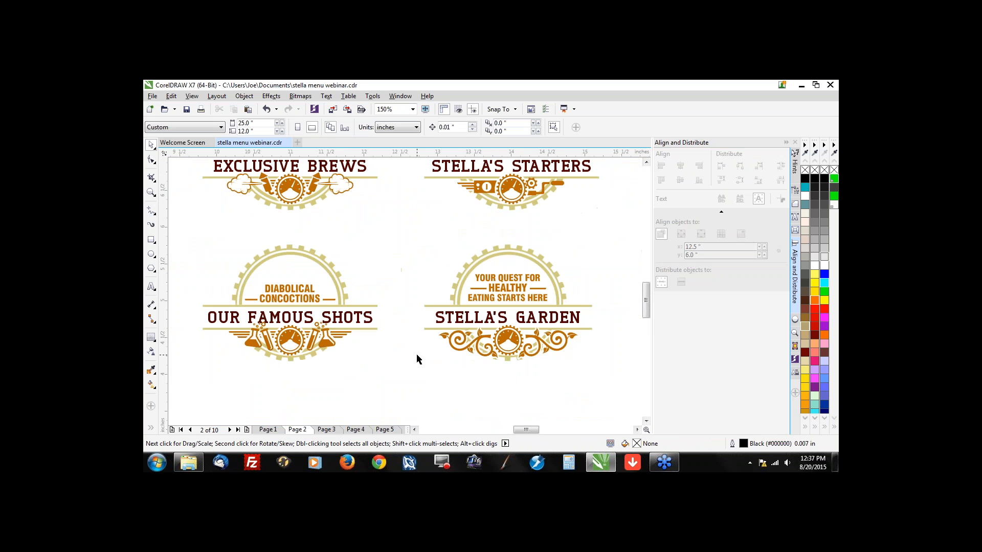
{"action": "scroll", "coordinate": [416, 360], "scroll_direction": "down", "scroll_amount": 1}
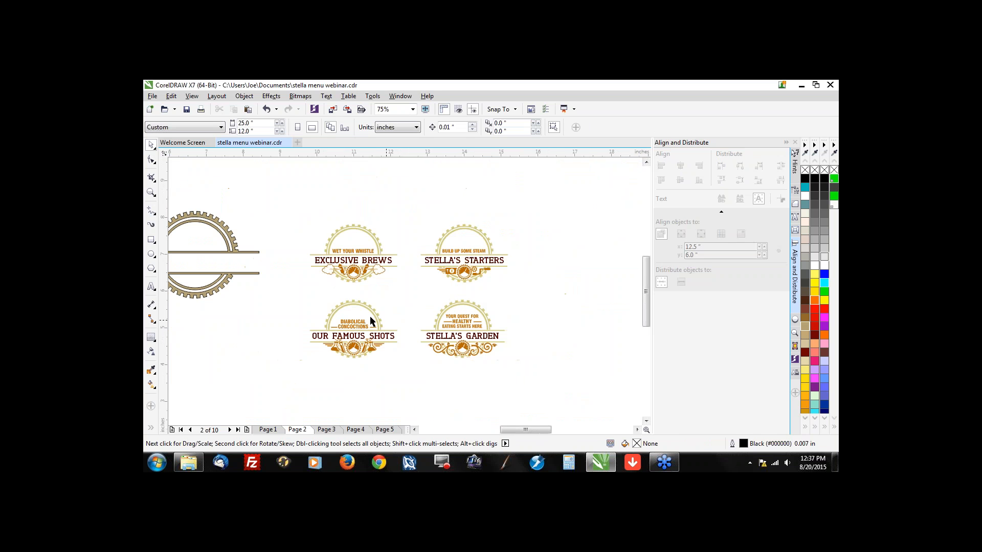
Step: Open page 3 and examine the small ornamental frame, the Stella's logo, the gear ring and the two menu panels
{"action": "left_click", "coordinate": [325, 430]}
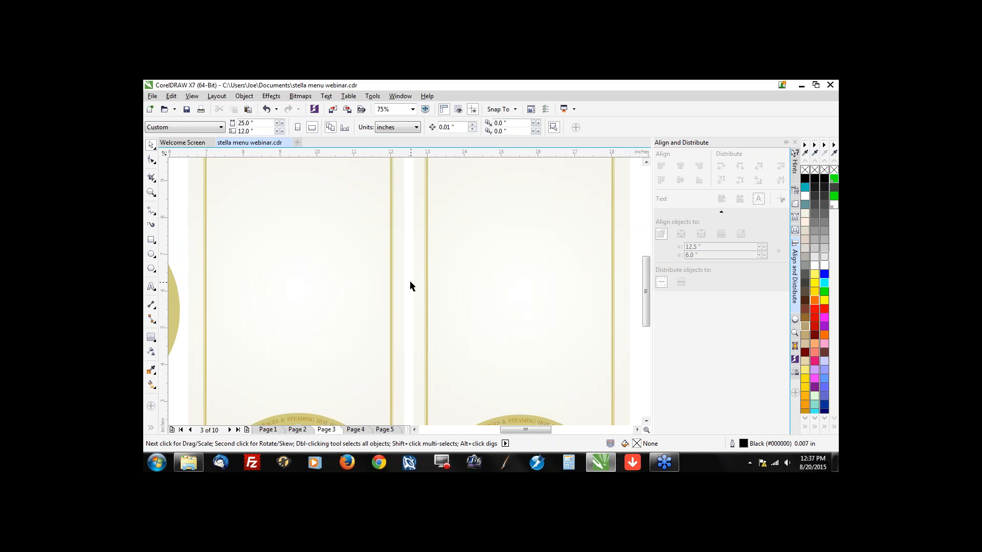
{"action": "scroll", "coordinate": [410, 286], "scroll_direction": "down", "scroll_amount": 1}
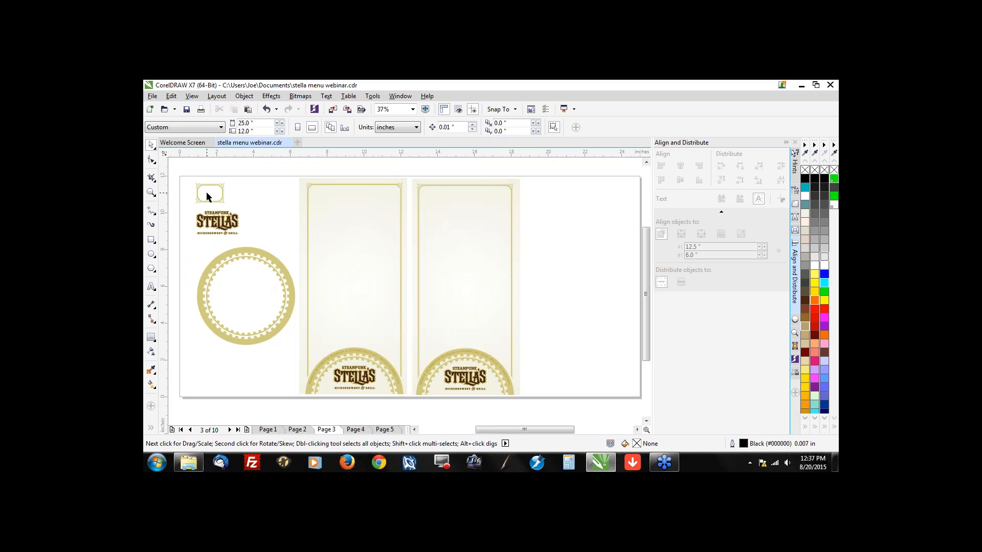
{"action": "scroll", "coordinate": [200, 193], "scroll_direction": "up", "scroll_amount": 1}
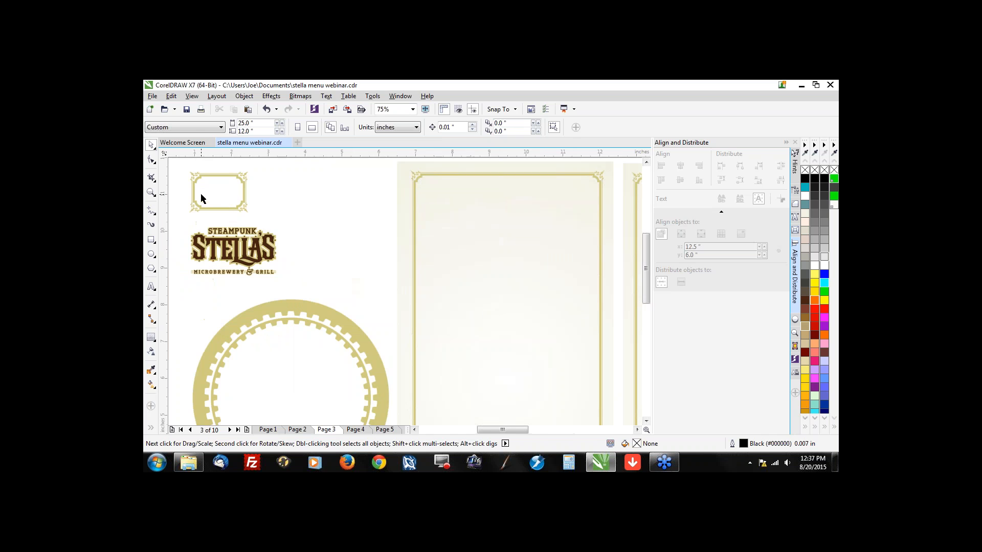
{"action": "left_click", "coordinate": [229, 207]}
{"action": "scroll", "coordinate": [281, 235], "scroll_direction": "down", "scroll_amount": 1}
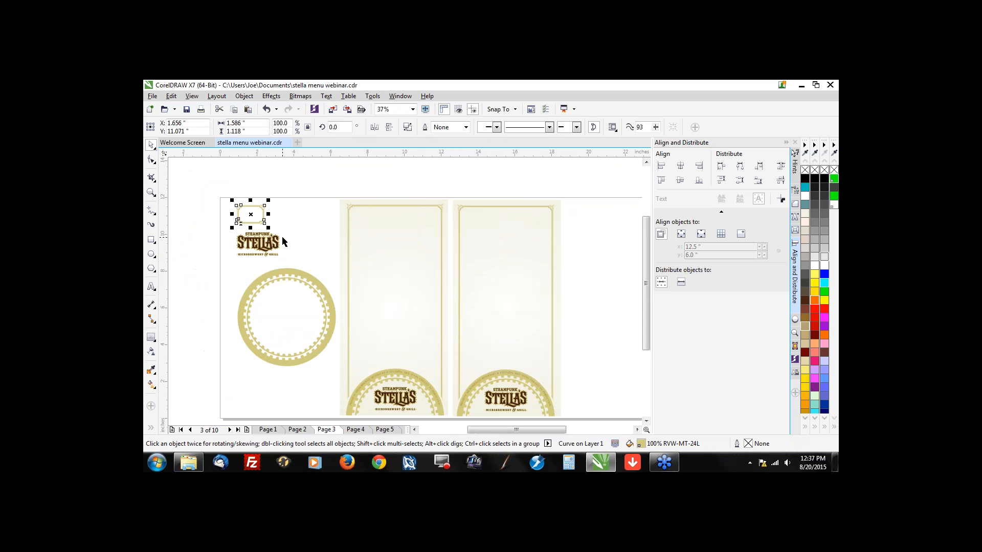
{"action": "scroll", "coordinate": [281, 235], "scroll_direction": "up", "scroll_amount": 1}
{"action": "left_click", "coordinate": [282, 234]}
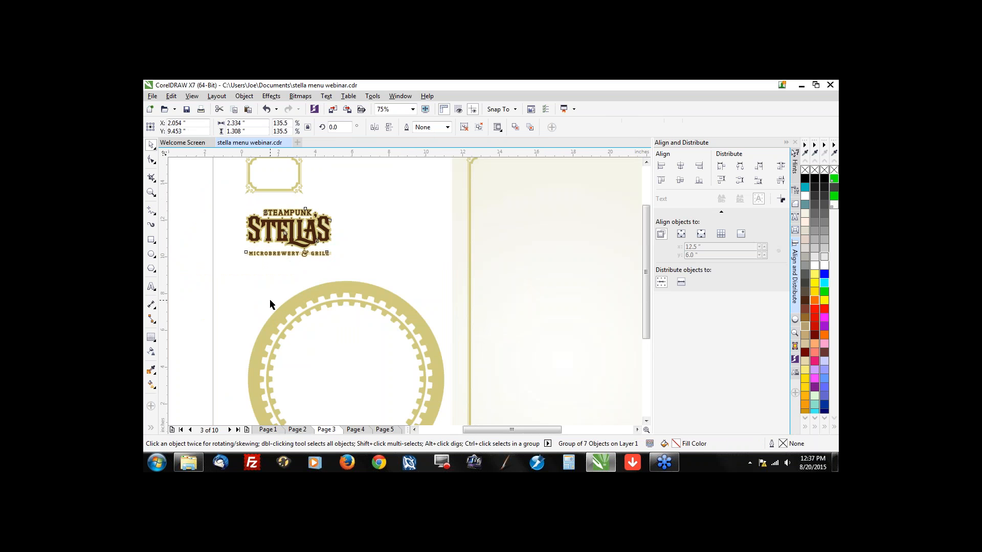
{"action": "scroll", "coordinate": [271, 306], "scroll_direction": "down", "scroll_amount": 1}
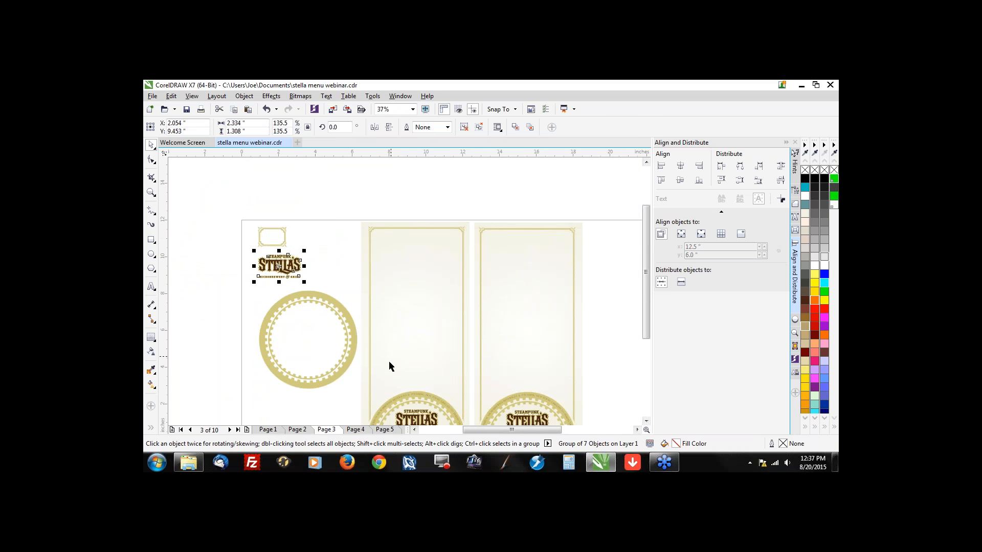
{"action": "scroll", "coordinate": [434, 223], "scroll_direction": "down", "scroll_amount": 1}
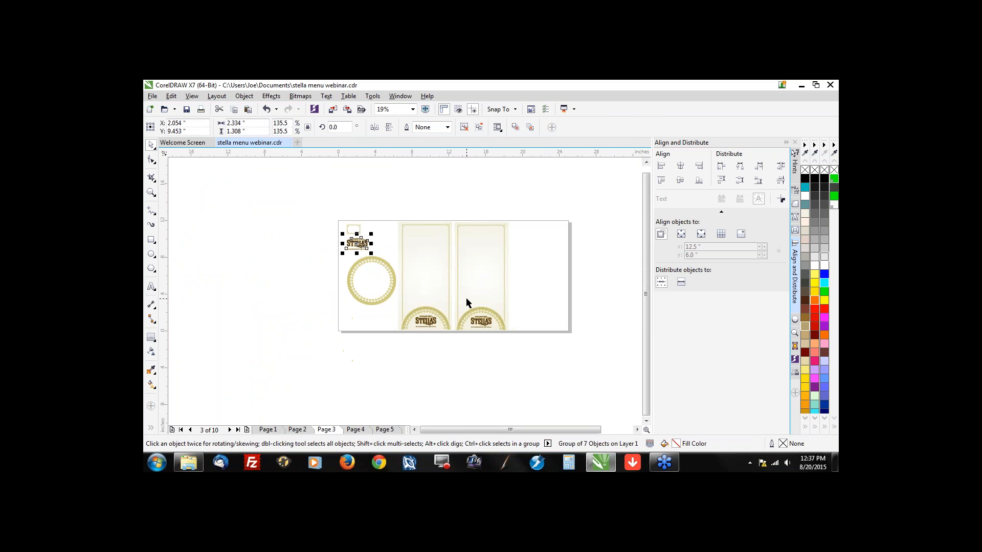
{"action": "scroll", "coordinate": [465, 297], "scroll_direction": "up", "scroll_amount": 1}
{"action": "scroll", "coordinate": [648, 312], "scroll_direction": "up", "scroll_amount": 2}
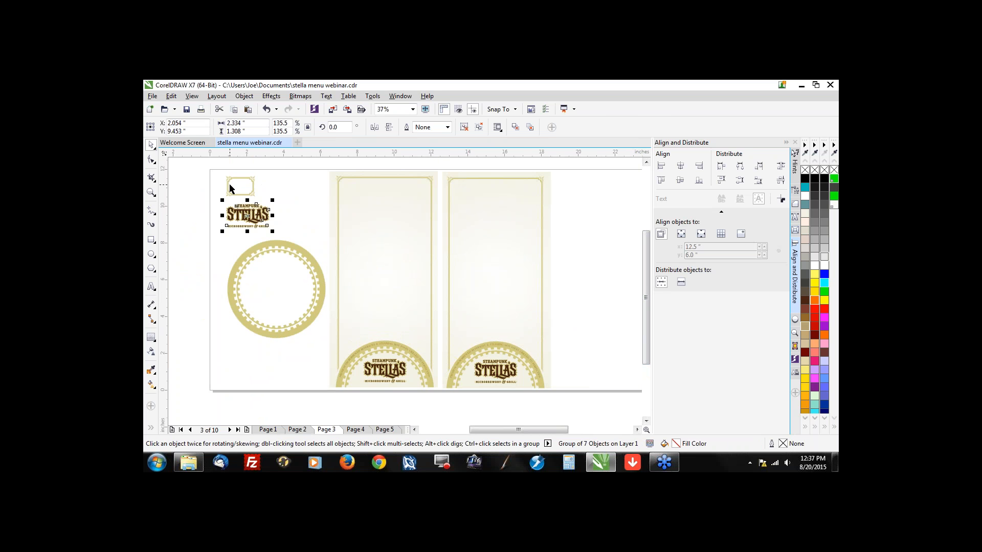
Step: Move the small ornamental frame onto the upper part of the right menu panel
{"action": "scroll", "coordinate": [229, 189], "scroll_direction": "up", "scroll_amount": 2}
{"action": "left_click", "coordinate": [228, 201]}
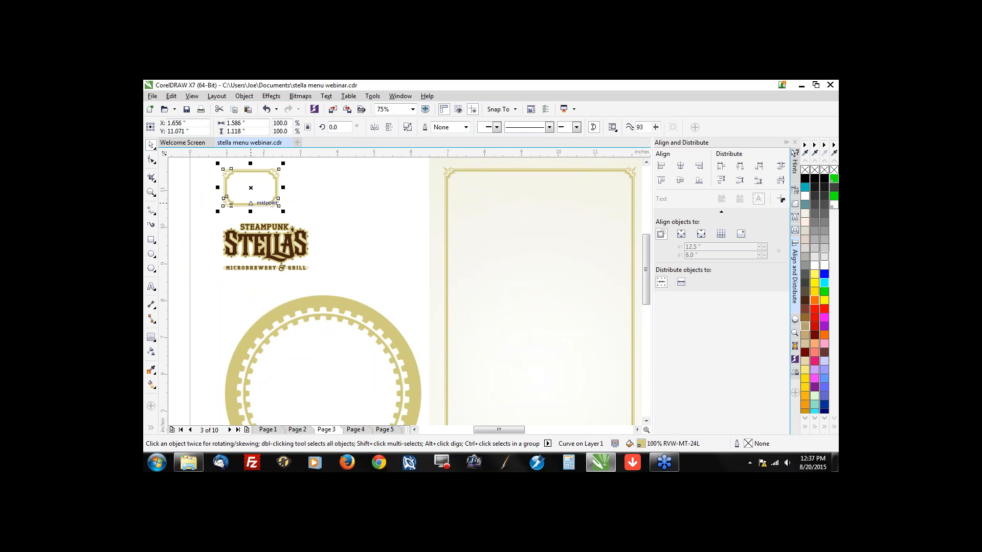
{"action": "scroll", "coordinate": [226, 198], "scroll_direction": "down", "scroll_amount": 2}
{"action": "left_click_drag", "start_coordinate": [225, 197], "coordinate": [502, 249]}
{"action": "scroll", "coordinate": [502, 249], "scroll_direction": "up", "scroll_amount": 2}
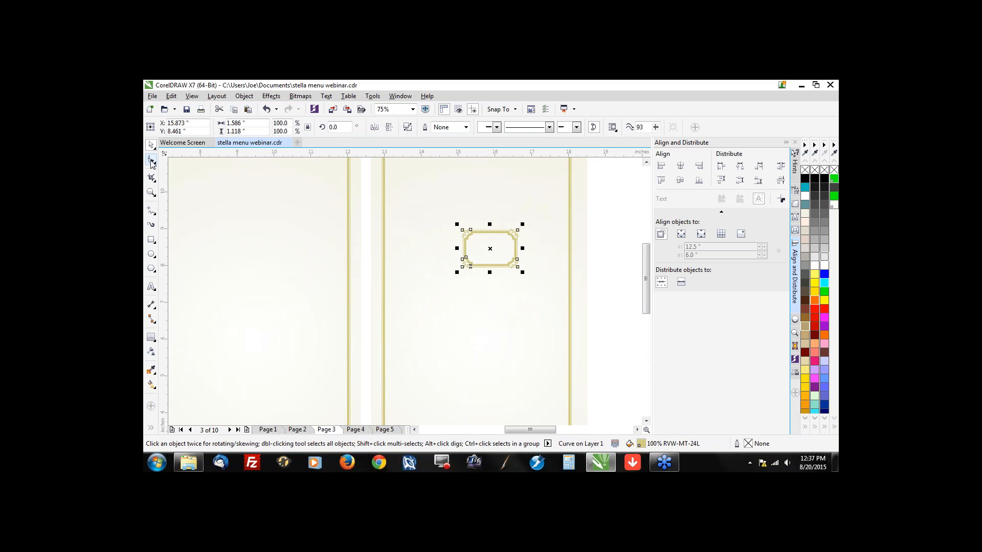
Step: Widen the ornamental frame by shifting only its left corner nodes out to the panel's left border line
{"action": "left_click", "coordinate": [152, 163]}
{"action": "left_click_drag", "start_coordinate": [428, 201], "coordinate": [486, 287]}
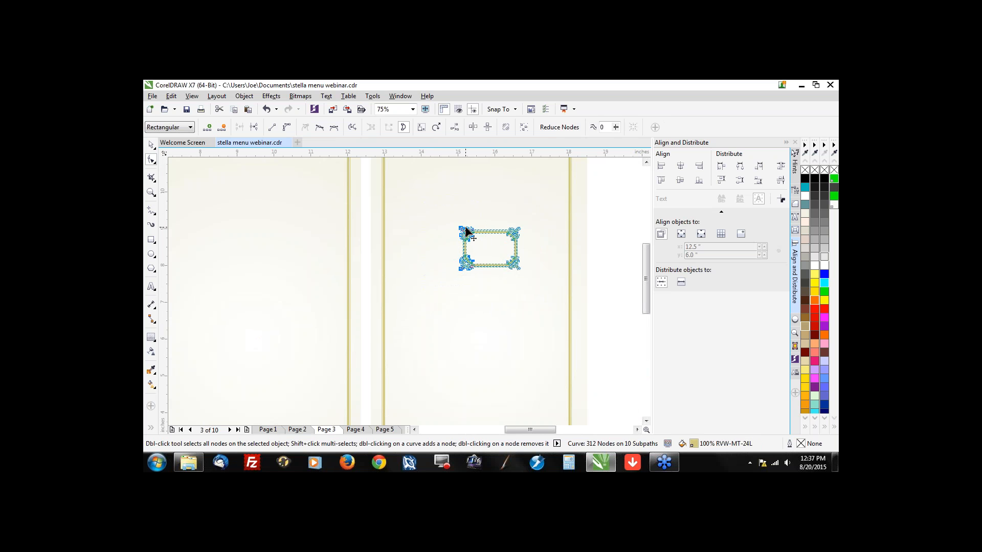
{"action": "left_click", "coordinate": [463, 230]}
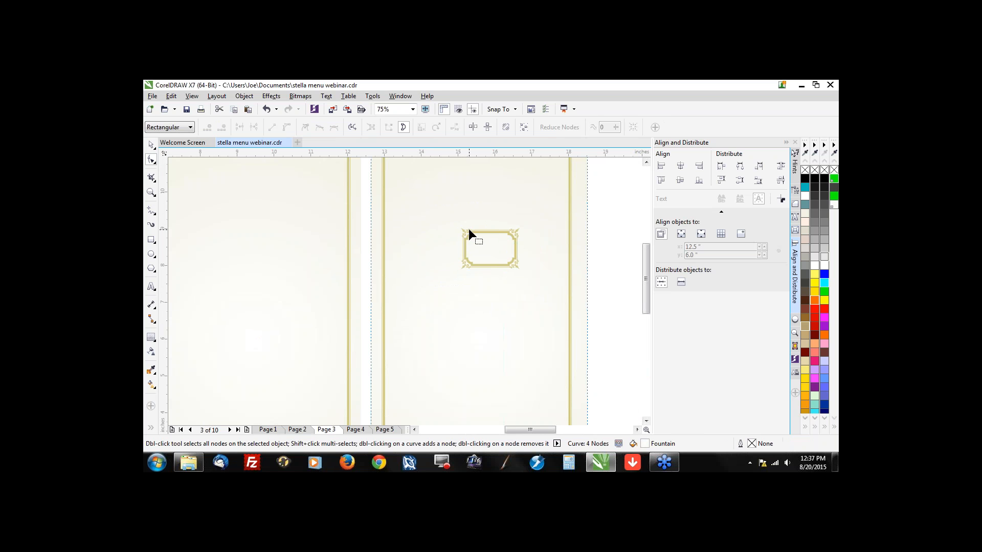
{"action": "left_click", "coordinate": [468, 229]}
{"action": "left_click_drag", "start_coordinate": [448, 206], "coordinate": [422, 321]}
{"action": "left_click_drag", "start_coordinate": [421, 262], "coordinate": [390, 267]}
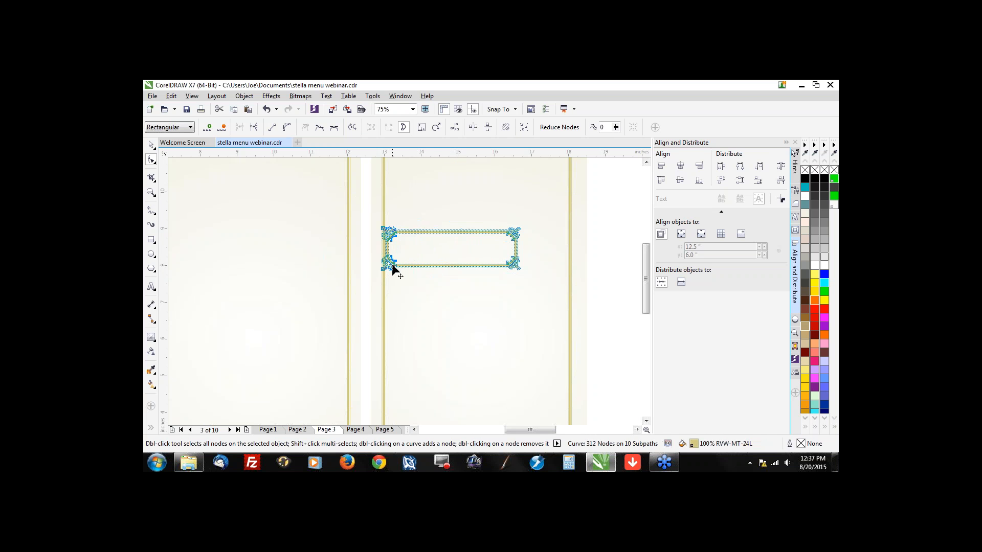
Step: Shift the frame's right corner nodes outward and its bottom corner nodes down, stretching it to about 4.795 × 4.938 in
{"action": "left_click_drag", "start_coordinate": [466, 179], "coordinate": [548, 312]}
{"action": "left_click_drag", "start_coordinate": [517, 271], "coordinate": [543, 268]}
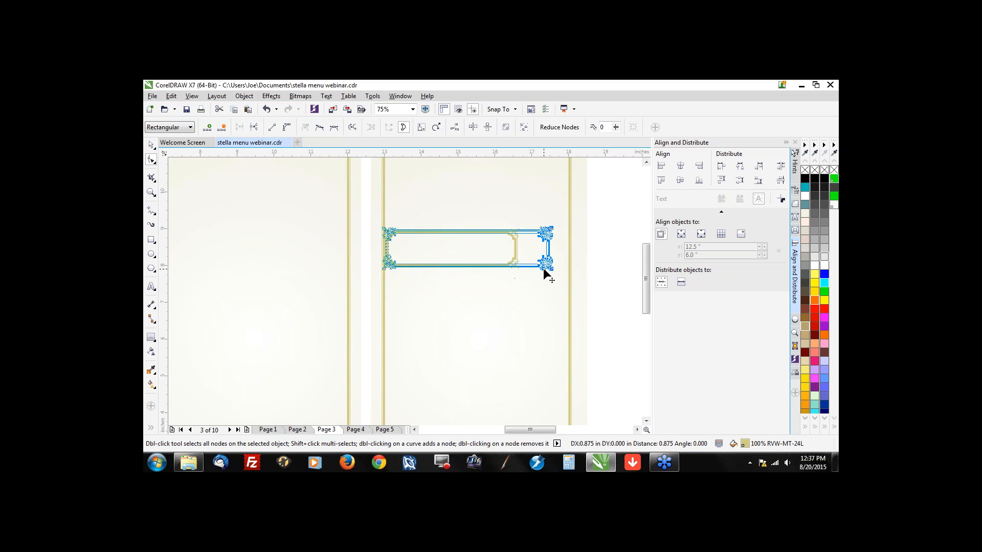
{"action": "left_click_drag", "start_coordinate": [610, 295], "coordinate": [388, 406]}
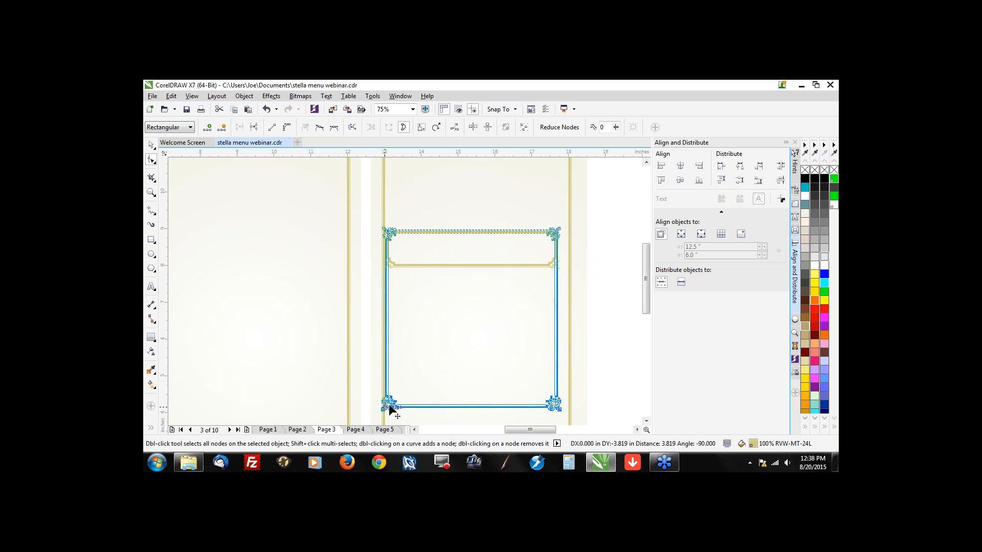
{"action": "scroll", "coordinate": [484, 302], "scroll_direction": "down", "scroll_amount": 2}
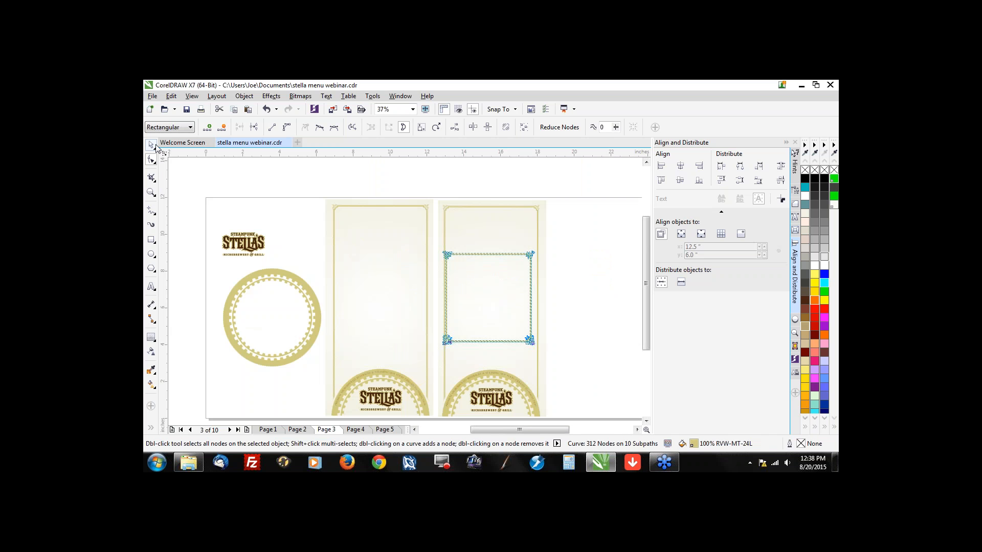
{"action": "left_click", "coordinate": [152, 145]}
{"action": "scroll", "coordinate": [549, 222], "scroll_direction": "up", "scroll_amount": 2}
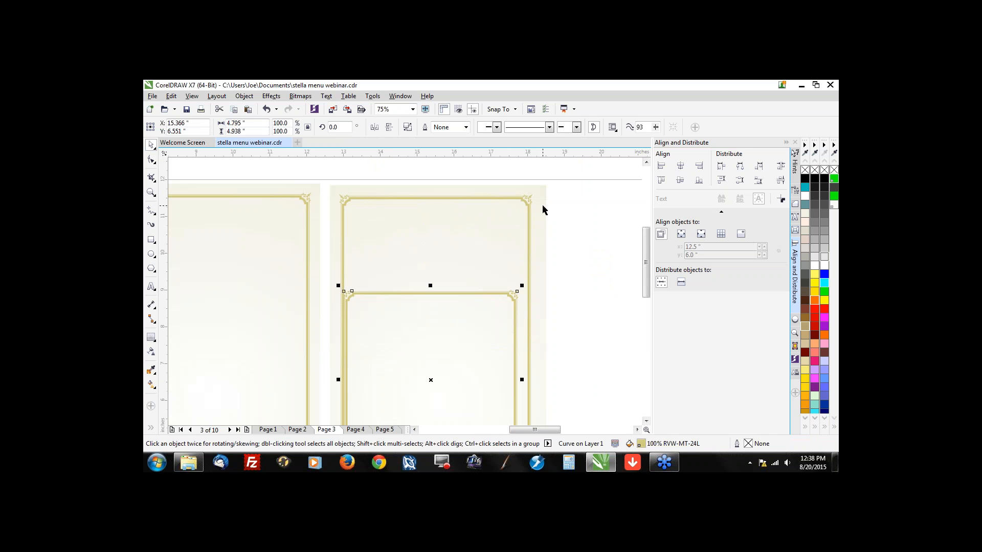
Step: Delete the stretched ornamental frame from the right menu panel and open page 4
{"action": "key", "text": "Delete"}
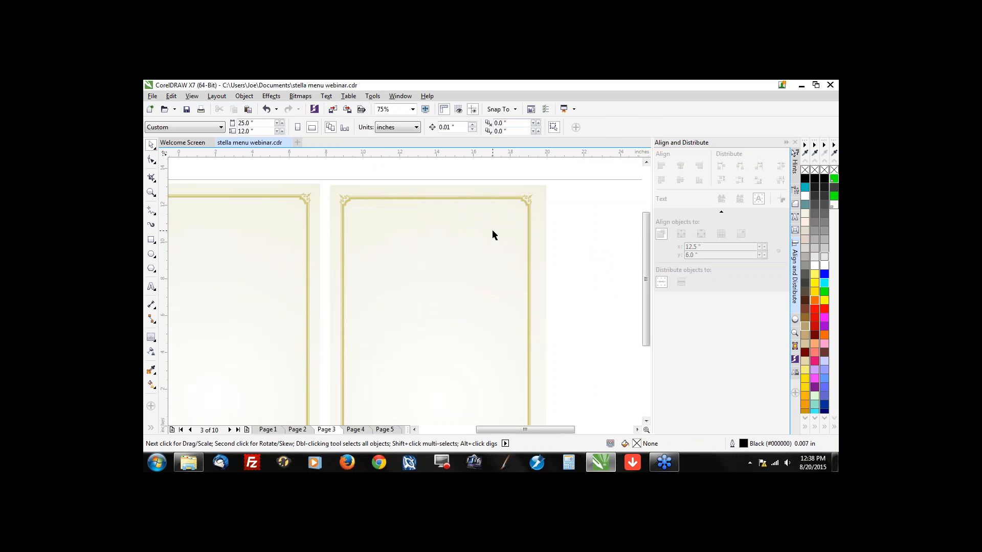
{"action": "scroll", "coordinate": [491, 235], "scroll_direction": "down", "scroll_amount": 2}
{"action": "left_click", "coordinate": [356, 431]}
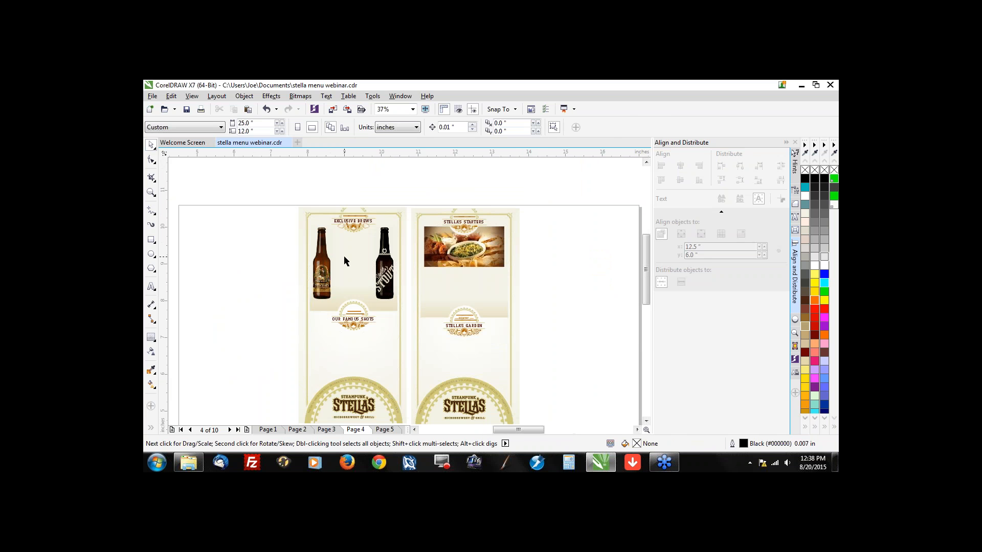
Step: Examine the Exclusive Brews and Stella's Starters panels on page 4, including the bottle images and the food photo
{"action": "scroll", "coordinate": [344, 255], "scroll_direction": "up", "scroll_amount": 2}
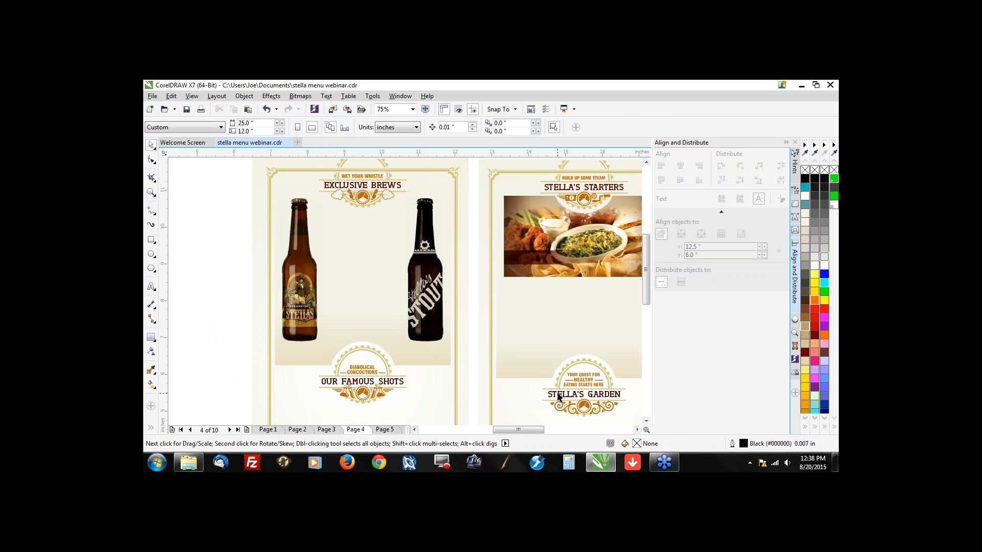
{"action": "scroll", "coordinate": [438, 346], "scroll_direction": "down", "scroll_amount": 2}
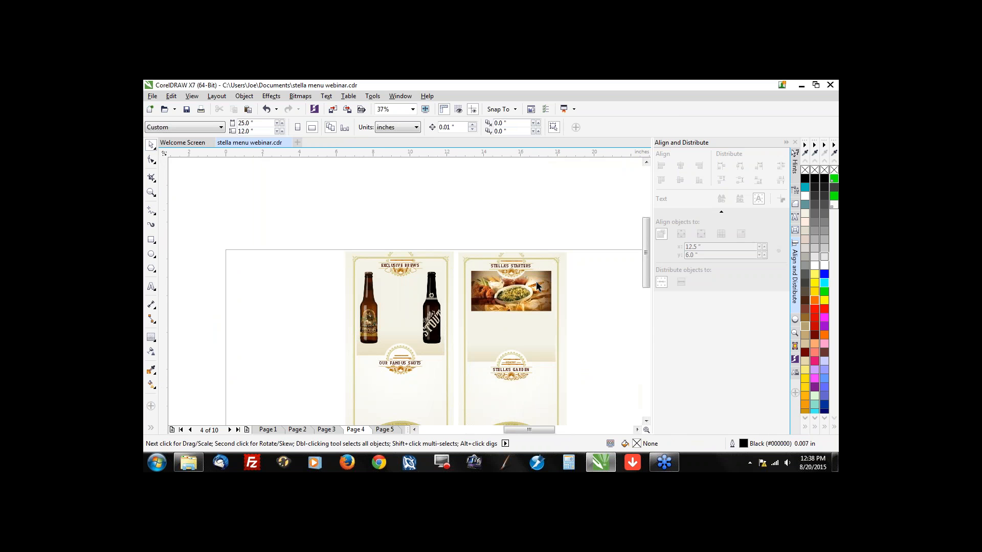
{"action": "scroll", "coordinate": [534, 291], "scroll_direction": "up", "scroll_amount": 2}
{"action": "left_click", "coordinate": [534, 289]}
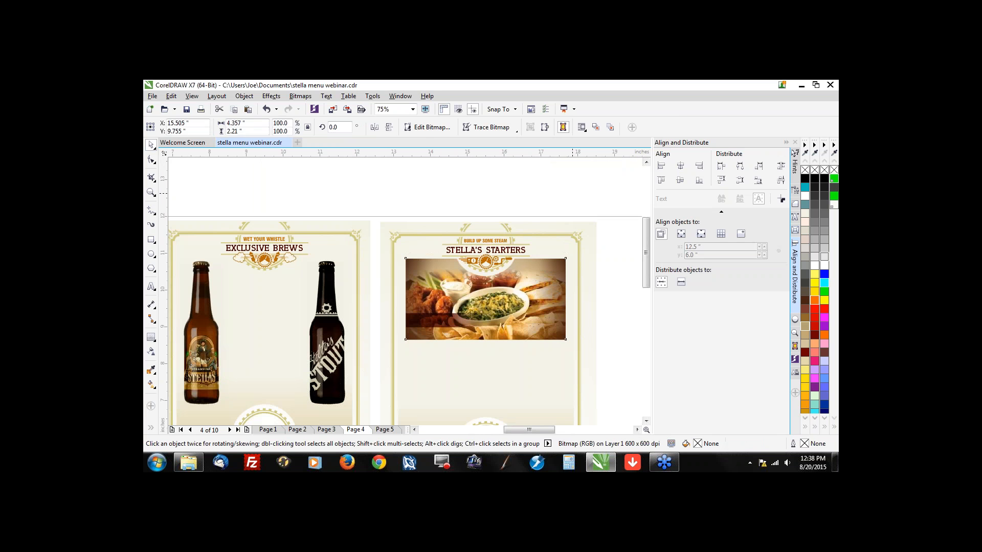
{"action": "left_click", "coordinate": [590, 318]}
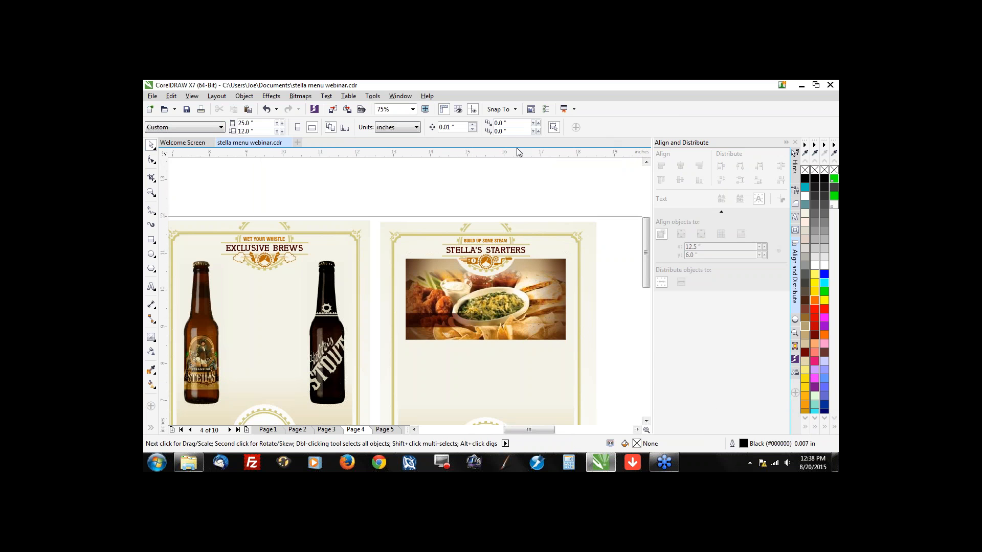
Step: Open the Connect content browser and review its available libraries, including Fotolia, iStock, Content Exchange and CDGS X6 Content
{"action": "left_click", "coordinate": [397, 97]}
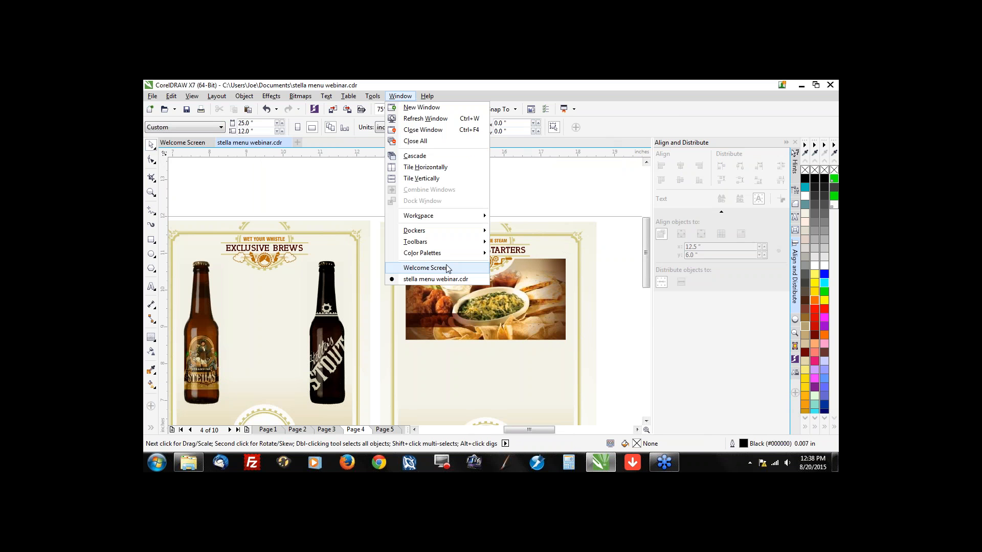
{"action": "left_click", "coordinate": [796, 360]}
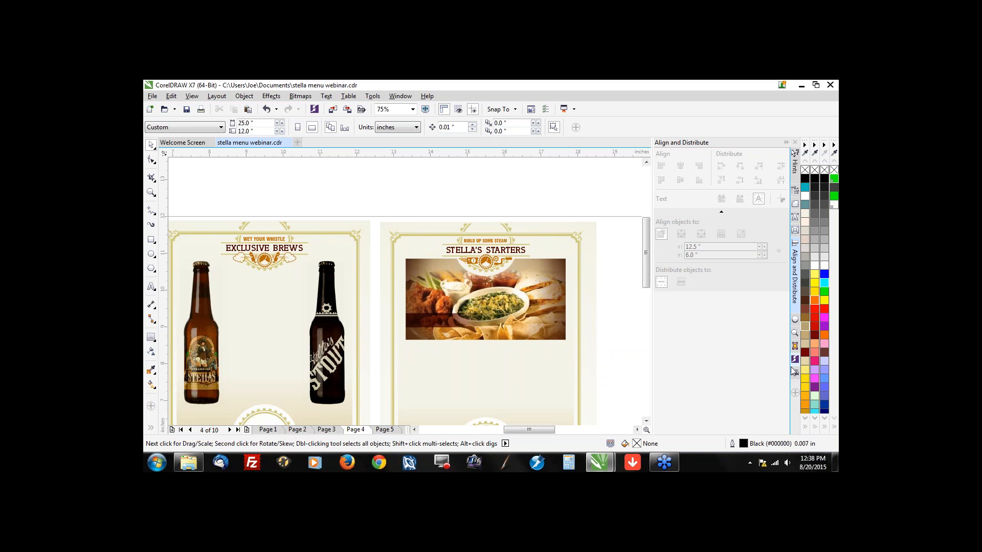
{"action": "left_click", "coordinate": [795, 359]}
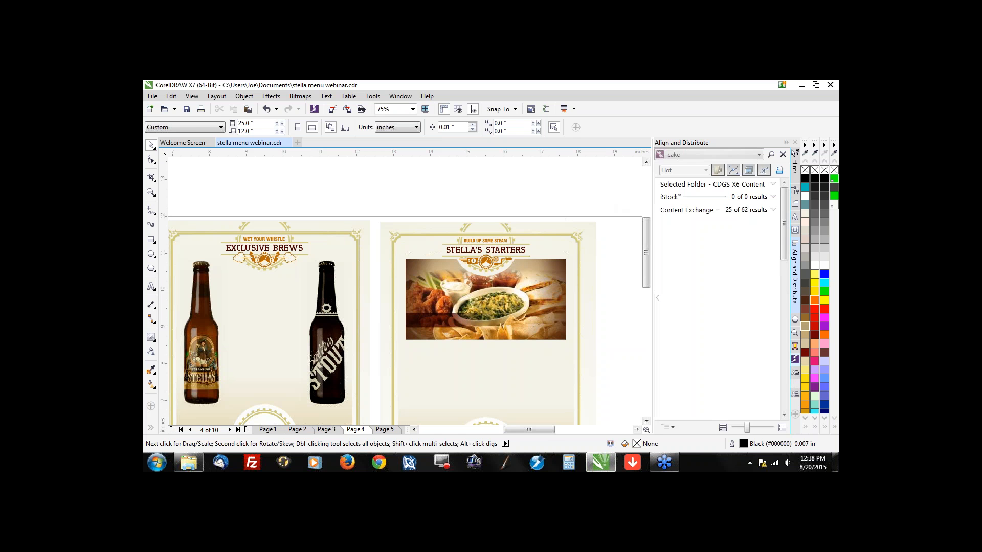
{"action": "scroll", "coordinate": [415, 217], "scroll_direction": "down", "scroll_amount": 1}
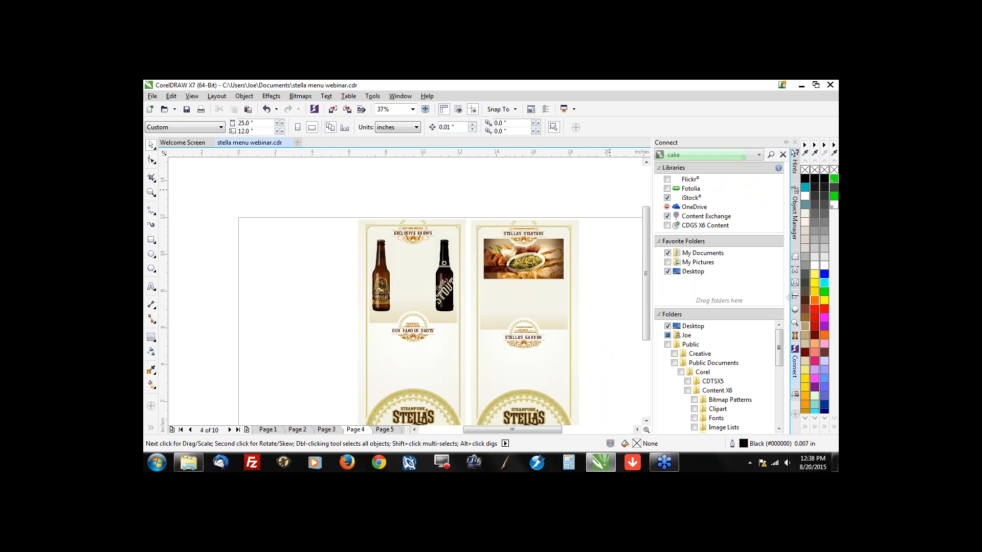
{"action": "scroll", "coordinate": [701, 179], "scroll_direction": "up", "scroll_amount": 1}
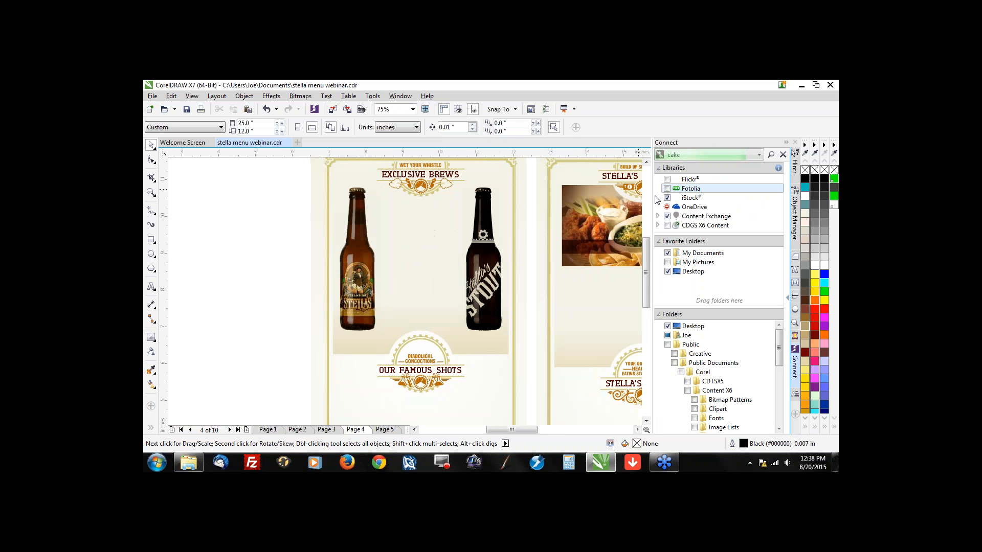
{"action": "scroll", "coordinate": [585, 200], "scroll_direction": "down", "scroll_amount": 1}
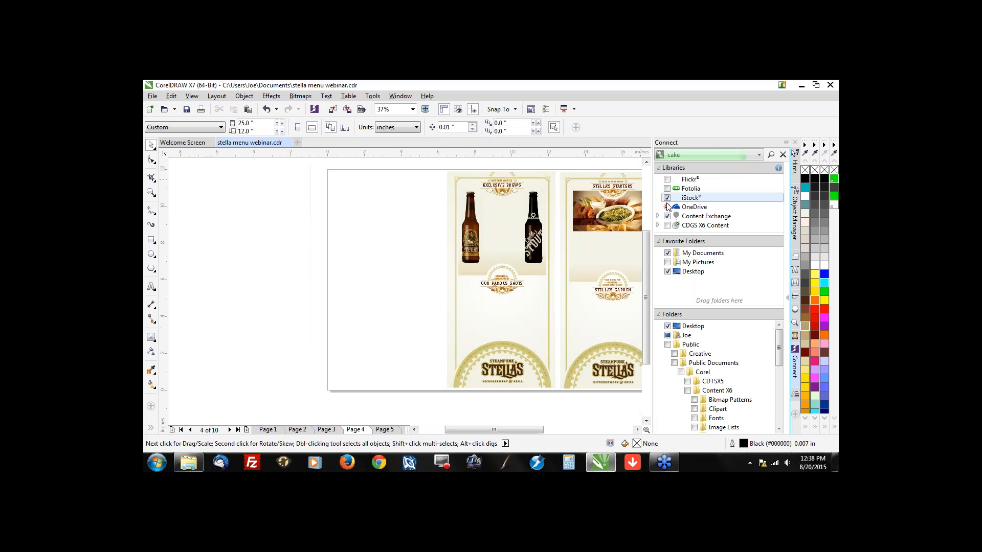
{"action": "left_click", "coordinate": [670, 227]}
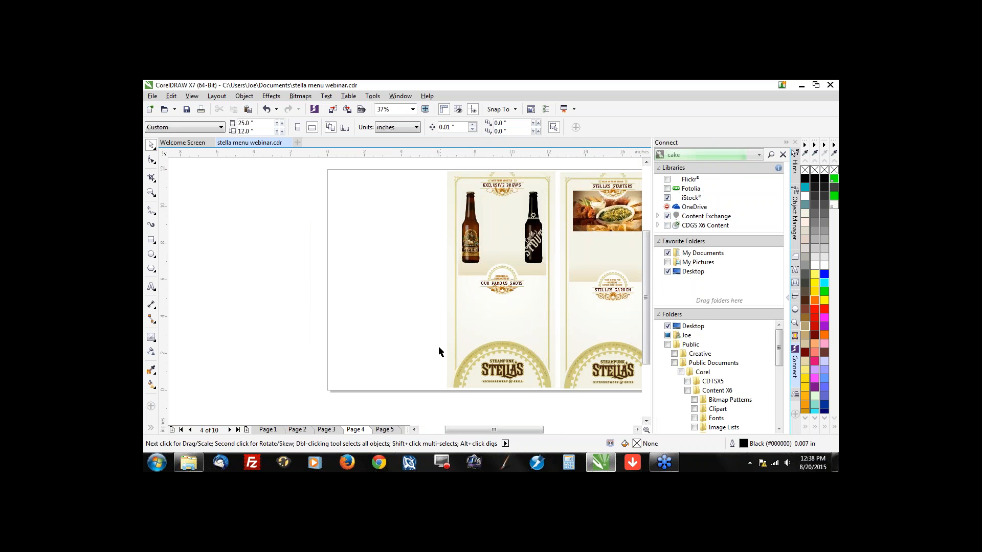
{"action": "left_click_drag", "start_coordinate": [496, 428], "coordinate": [511, 429]}
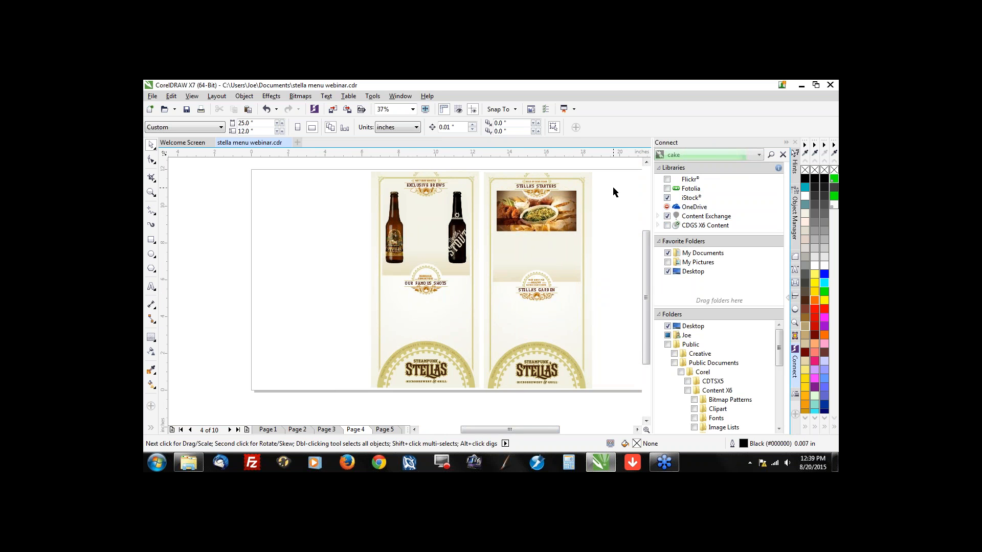
{"action": "scroll", "coordinate": [614, 192], "scroll_direction": "up", "scroll_amount": 2}
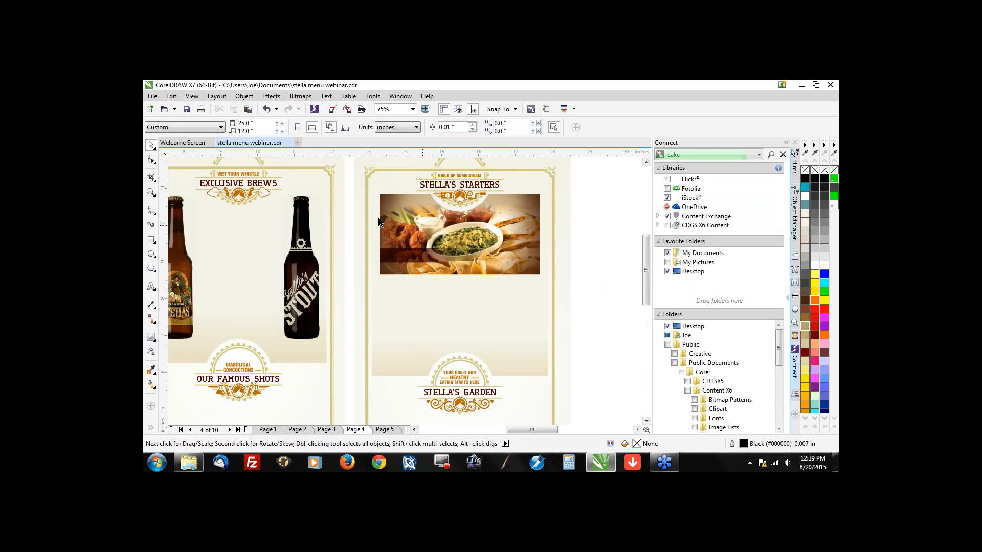
{"action": "left_click", "coordinate": [152, 95]}
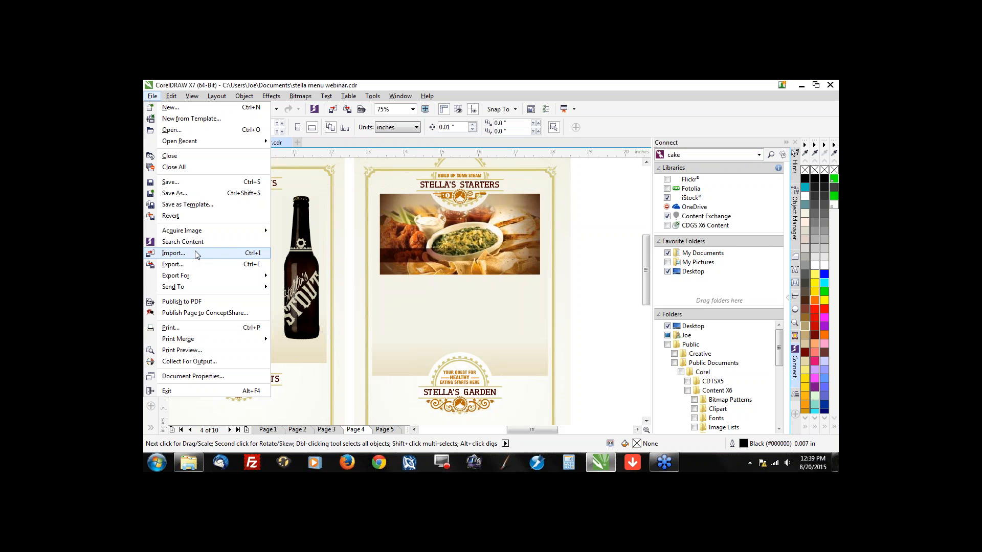
{"action": "mouse_move", "coordinate": [201, 234]}
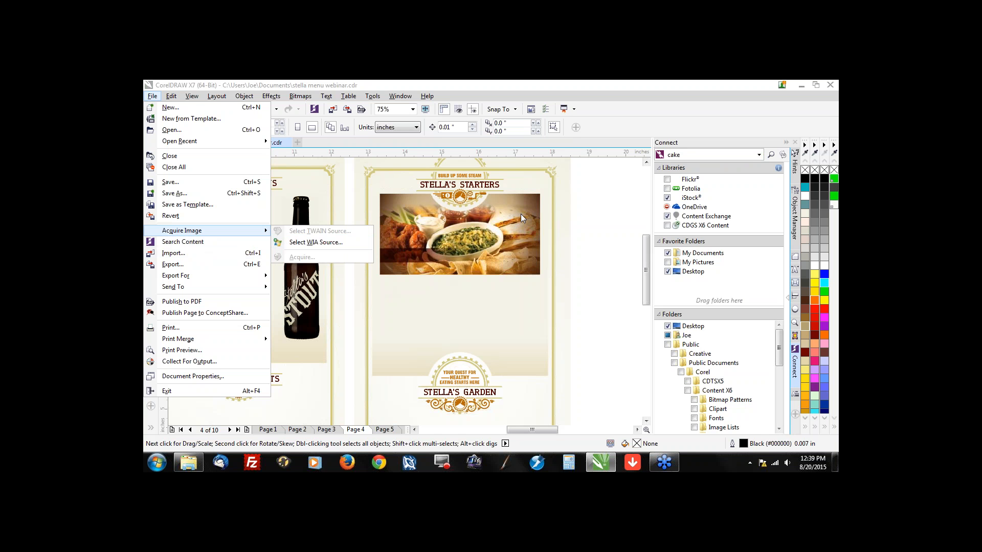
{"action": "left_click", "coordinate": [602, 273]}
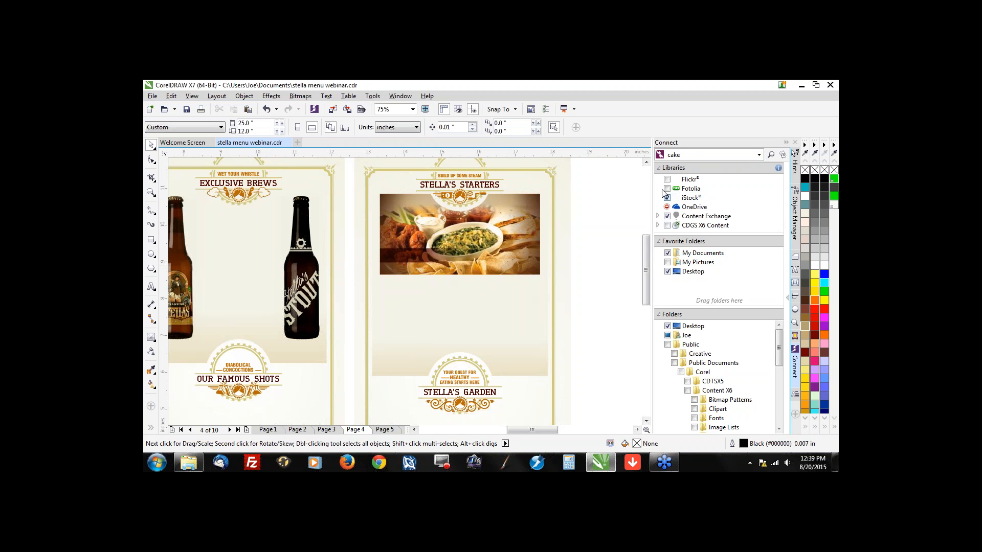
Step: Search the content libraries for cake and browse the results down to the Rustic wedding cake photo
{"action": "double_click", "coordinate": [689, 156]}
{"action": "left_click", "coordinate": [698, 154]}
{"action": "key", "text": "Return"}
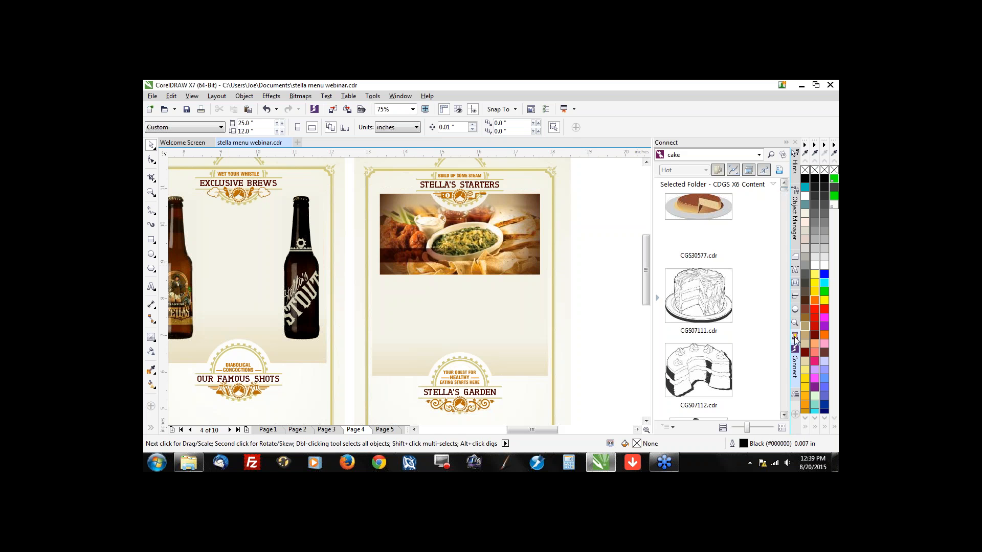
{"action": "left_click", "coordinate": [784, 416]}
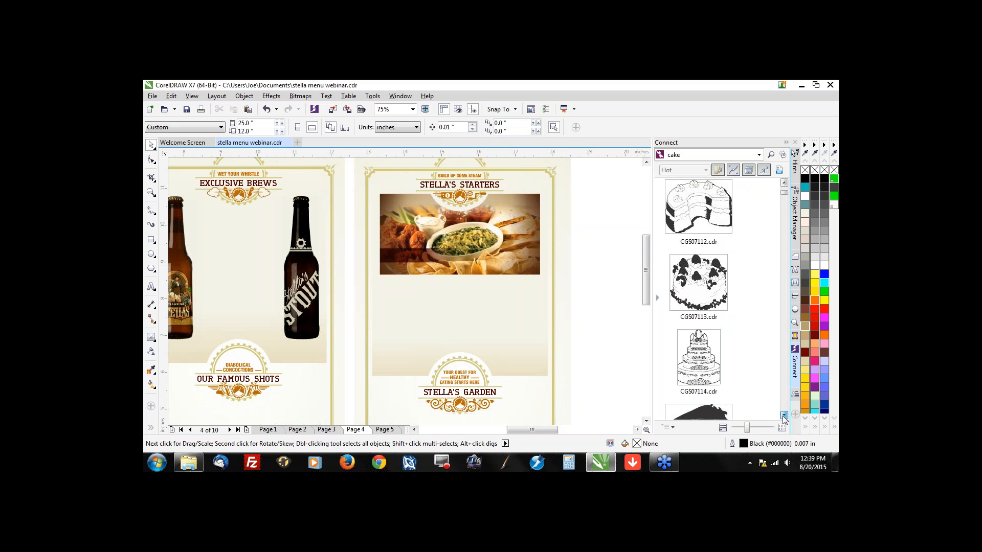
{"action": "left_click_drag", "start_coordinate": [784, 194], "coordinate": [784, 269]}
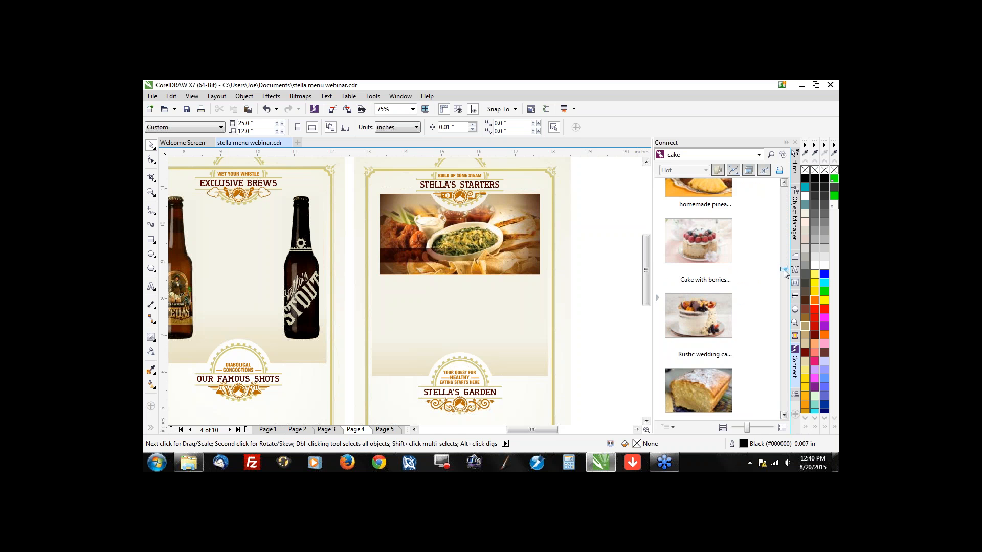
Step: Place the Rustic wedding cake image on the blank area beside the Stella's Starters panel and inspect its iStock watermark up close
{"action": "left_click", "coordinate": [725, 313]}
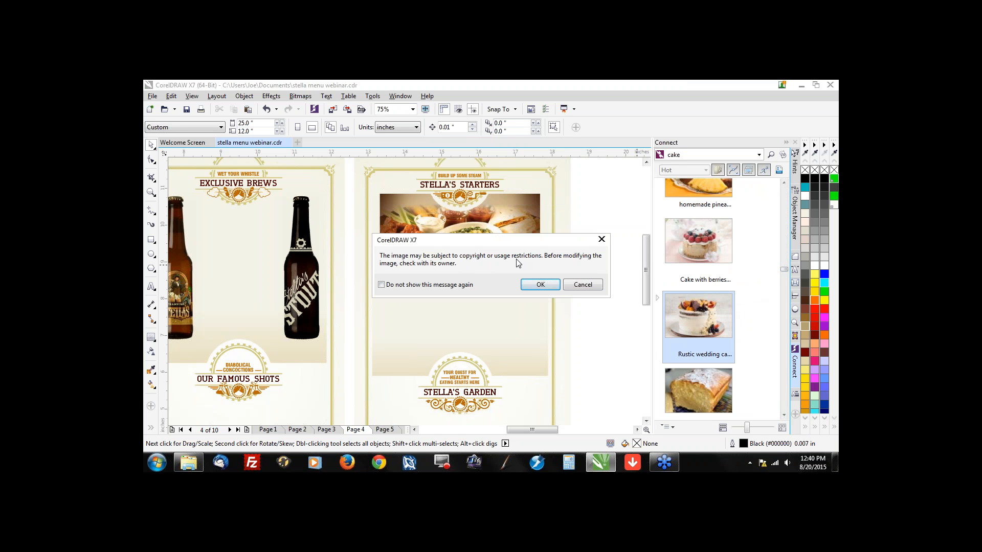
{"action": "left_click", "coordinate": [536, 286]}
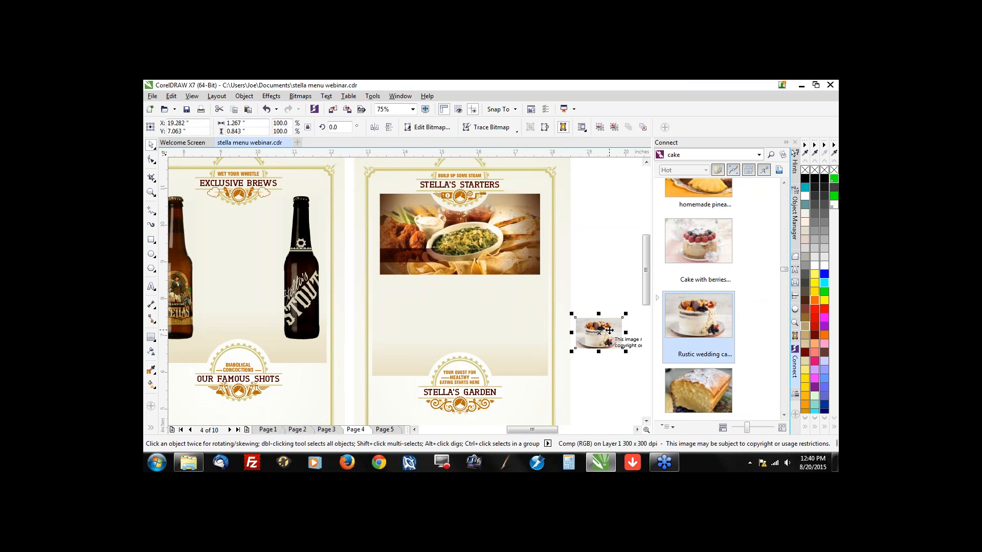
{"action": "key", "text": "Escape"}
{"action": "scroll", "coordinate": [618, 329], "scroll_direction": "up", "scroll_amount": 5}
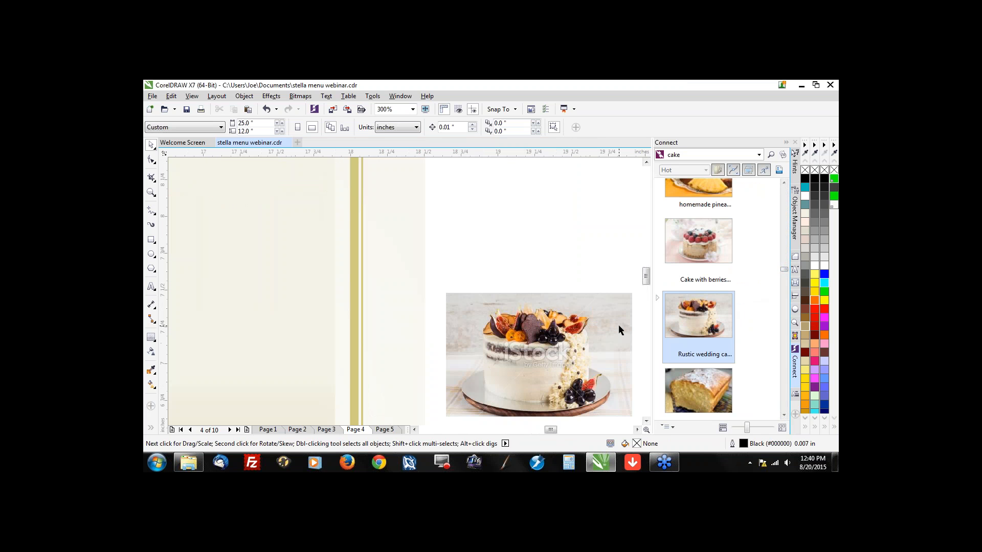
{"action": "scroll", "coordinate": [569, 365], "scroll_direction": "up", "scroll_amount": 2}
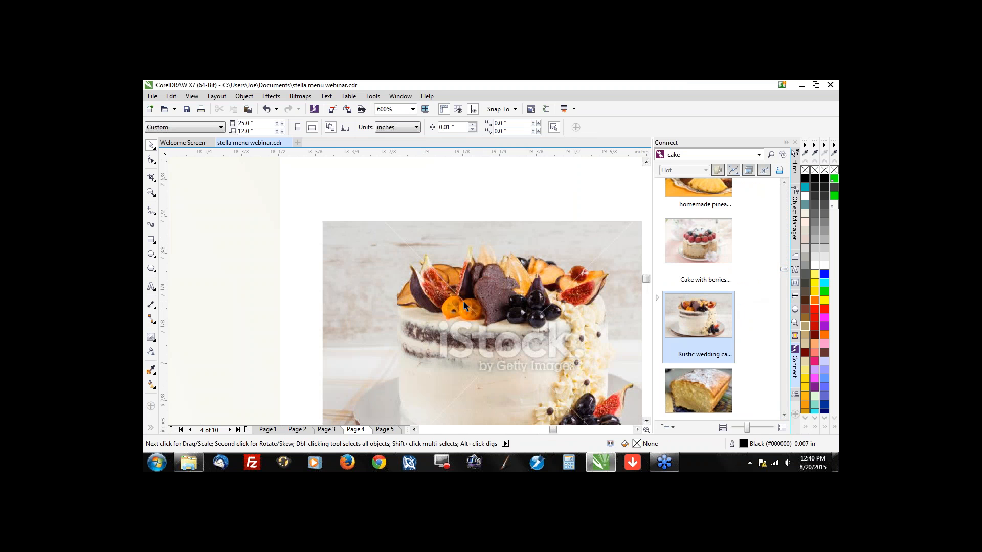
{"action": "scroll", "coordinate": [464, 305], "scroll_direction": "up", "scroll_amount": 2}
{"action": "scroll", "coordinate": [464, 305], "scroll_direction": "down", "scroll_amount": 2}
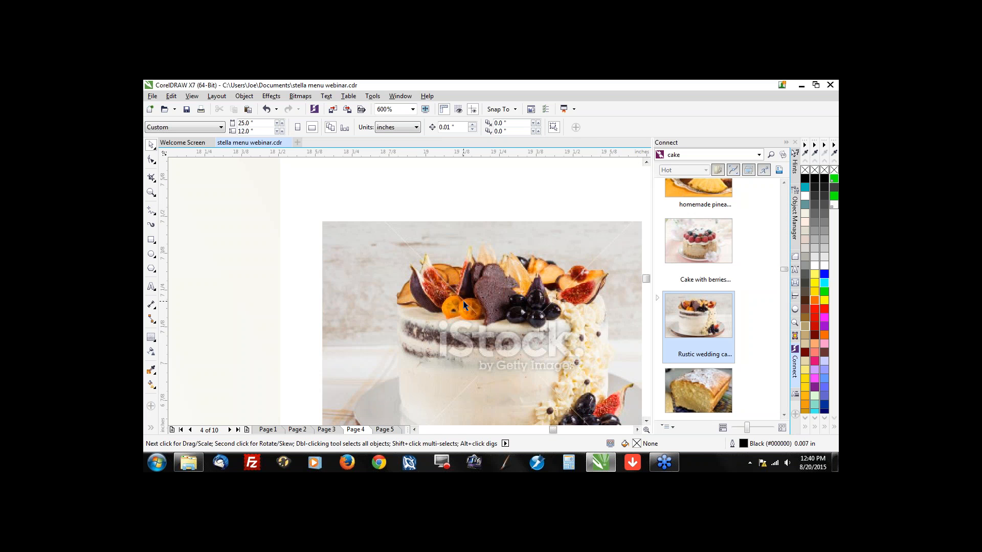
{"action": "scroll", "coordinate": [464, 306], "scroll_direction": "down", "scroll_amount": 2}
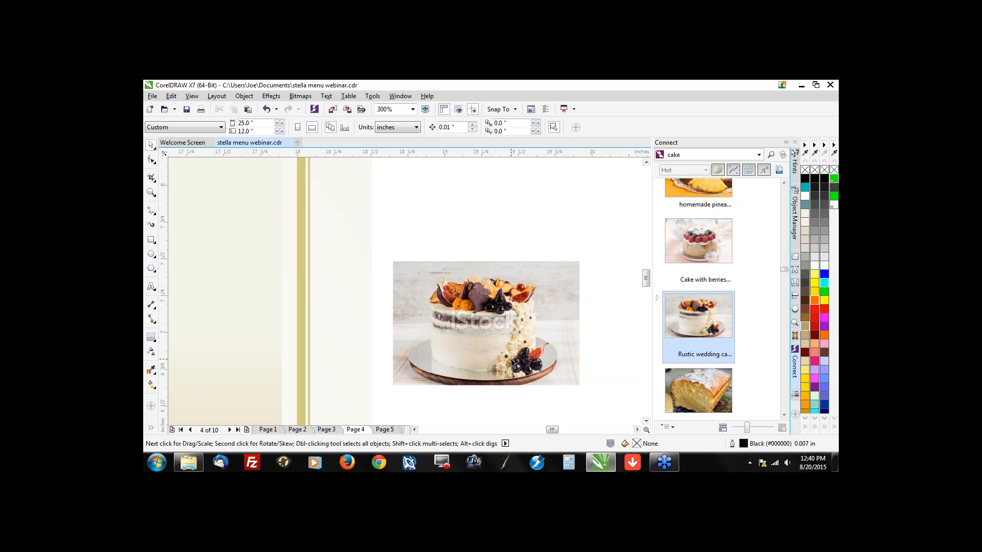
Step: Check the import options of the Rustic wedding cake search result and delete the placed cake image
{"action": "left_click", "coordinate": [483, 348]}
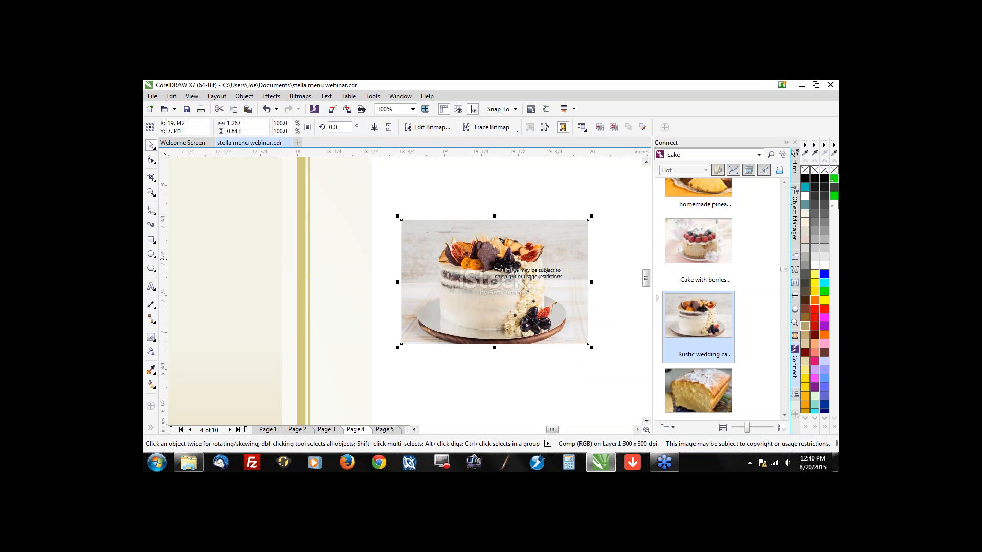
{"action": "right_click", "coordinate": [704, 321]}
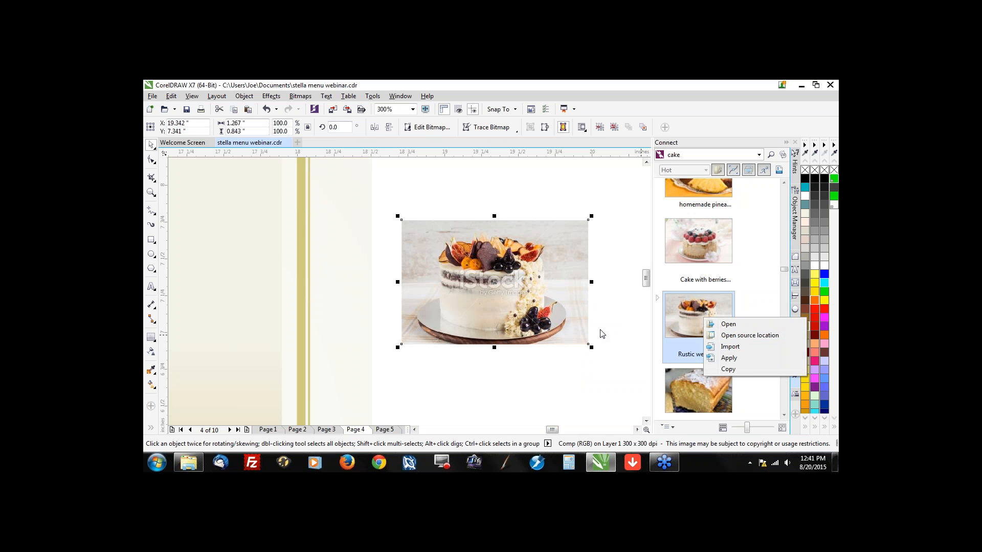
{"action": "left_click", "coordinate": [151, 145]}
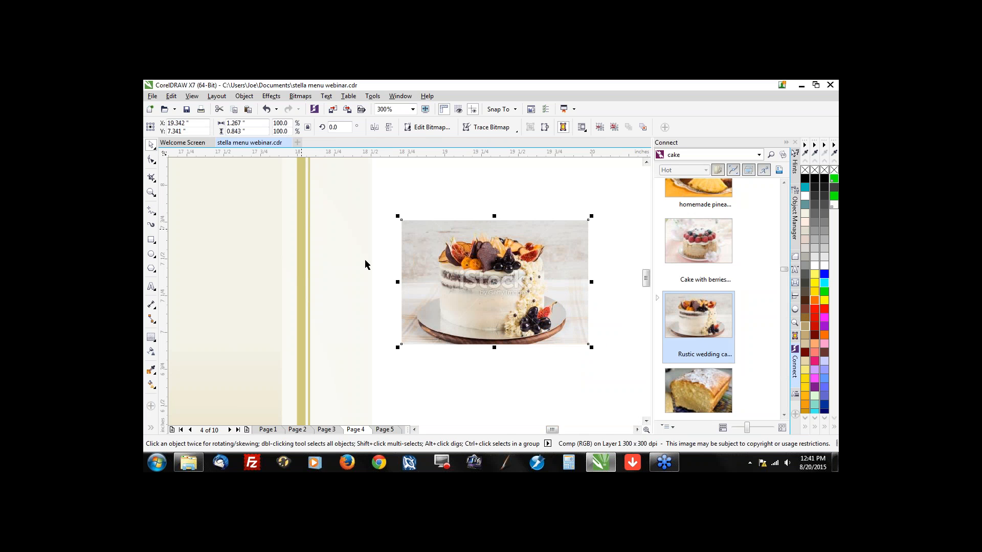
{"action": "left_click", "coordinate": [523, 320]}
{"action": "key", "text": "Delete"}
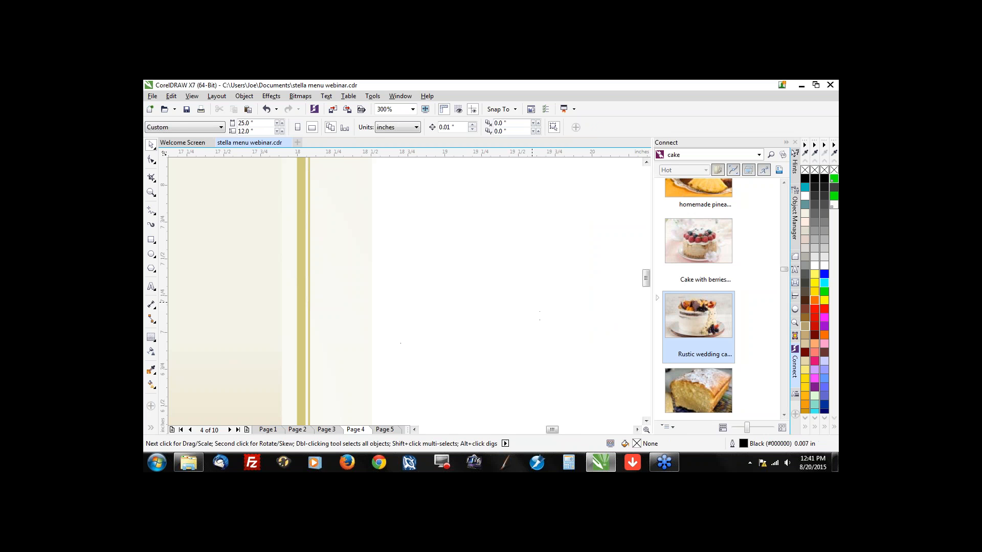
Step: Draw a rectangle about 2.33 by 0.375 in from the left edge of the Stella's Starters photo, filled deep mahogany brown without outline
{"action": "scroll", "coordinate": [565, 375], "scroll_direction": "down", "scroll_amount": 1}
{"action": "scroll", "coordinate": [565, 378], "scroll_direction": "down", "scroll_amount": 1}
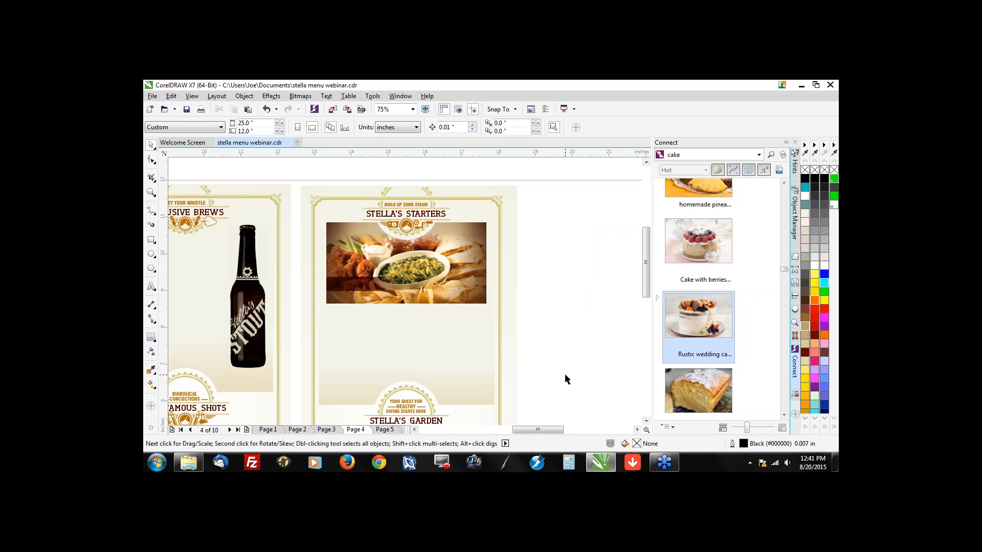
{"action": "scroll", "coordinate": [366, 282], "scroll_direction": "up", "scroll_amount": 1}
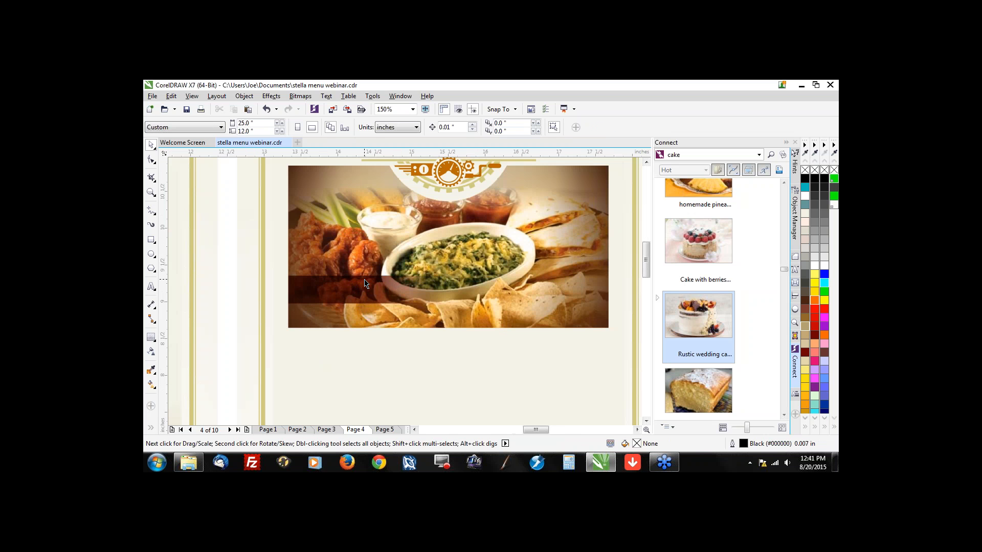
{"action": "left_click", "coordinate": [366, 283]}
{"action": "left_click_drag", "start_coordinate": [490, 196], "coordinate": [477, 247]}
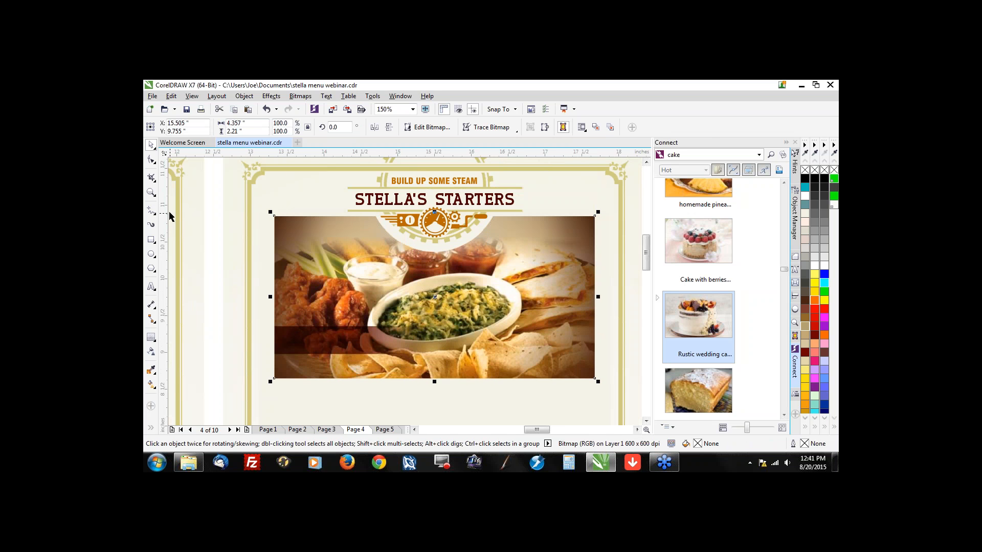
{"action": "left_click", "coordinate": [152, 239]}
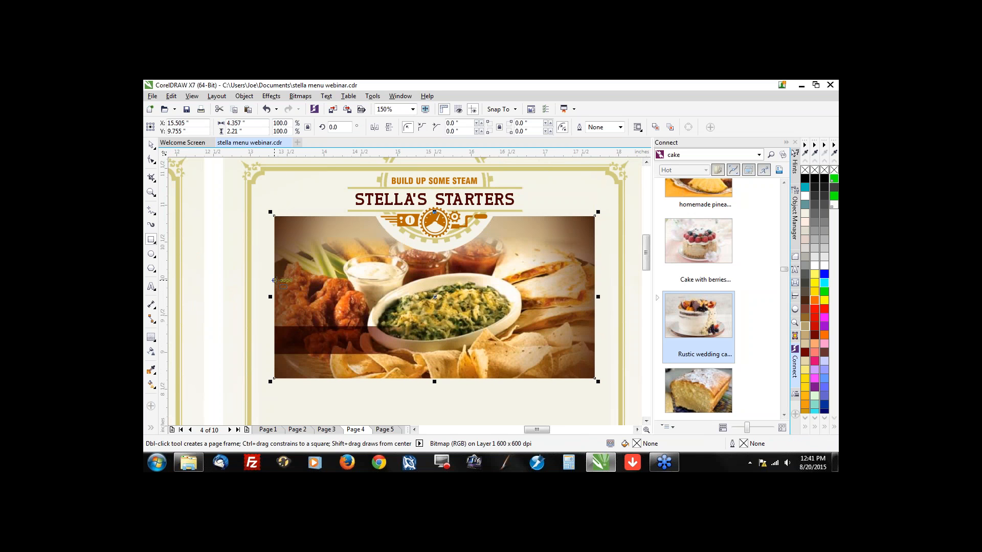
{"action": "left_click_drag", "start_coordinate": [274, 280], "coordinate": [445, 308]}
{"action": "left_click", "coordinate": [804, 301]}
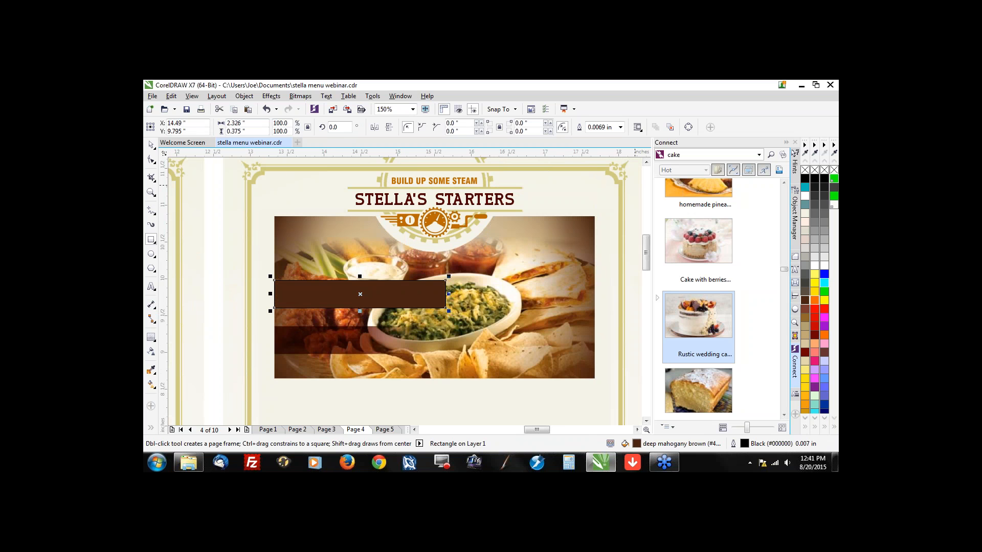
{"action": "right_click", "coordinate": [805, 170]}
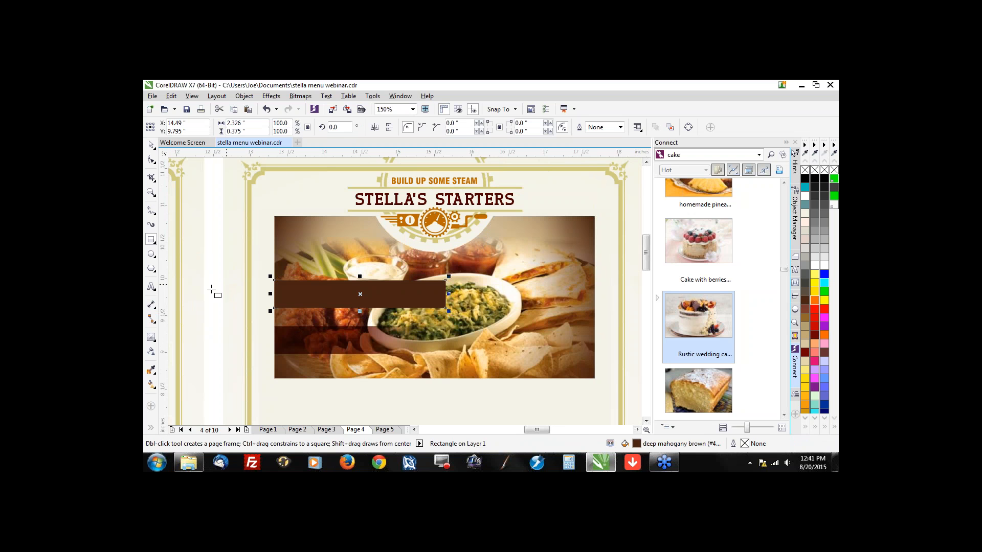
Step: Apply a left-to-right linear fountain transparency to the brown bar and set its merge mode to Subtract
{"action": "left_click", "coordinate": [152, 353]}
{"action": "left_click_drag", "start_coordinate": [309, 294], "coordinate": [434, 295]}
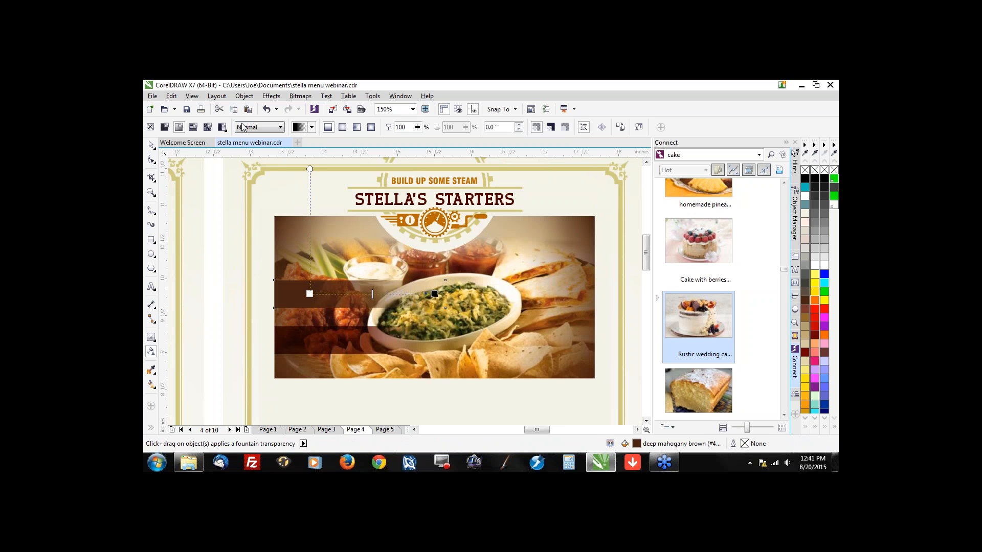
{"action": "left_click", "coordinate": [263, 126]}
{"action": "left_click", "coordinate": [259, 158]}
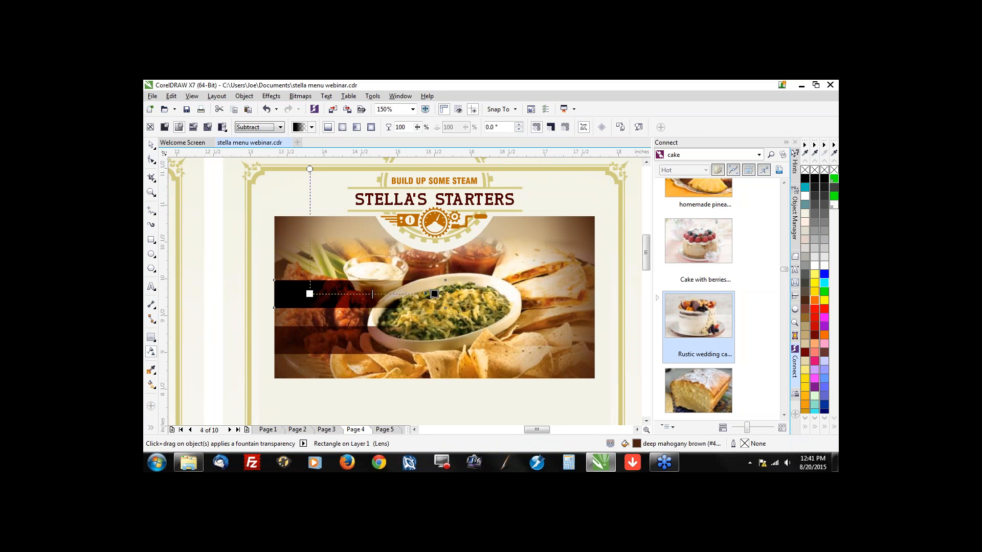
Step: Move the transparent bar slightly down the Stella's Starters photo and delete it
{"action": "left_click", "coordinate": [152, 147]}
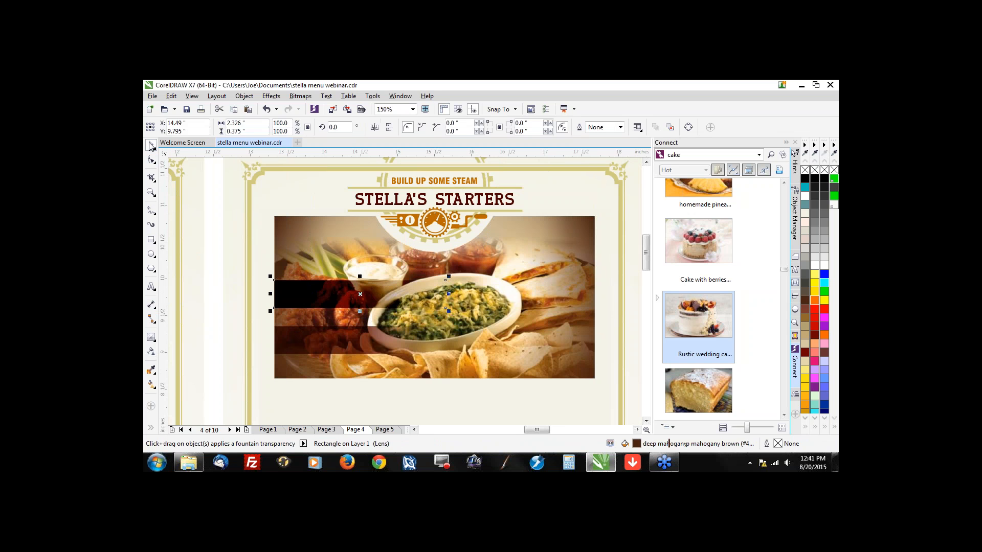
{"action": "left_click_drag", "start_coordinate": [332, 290], "coordinate": [332, 299]}
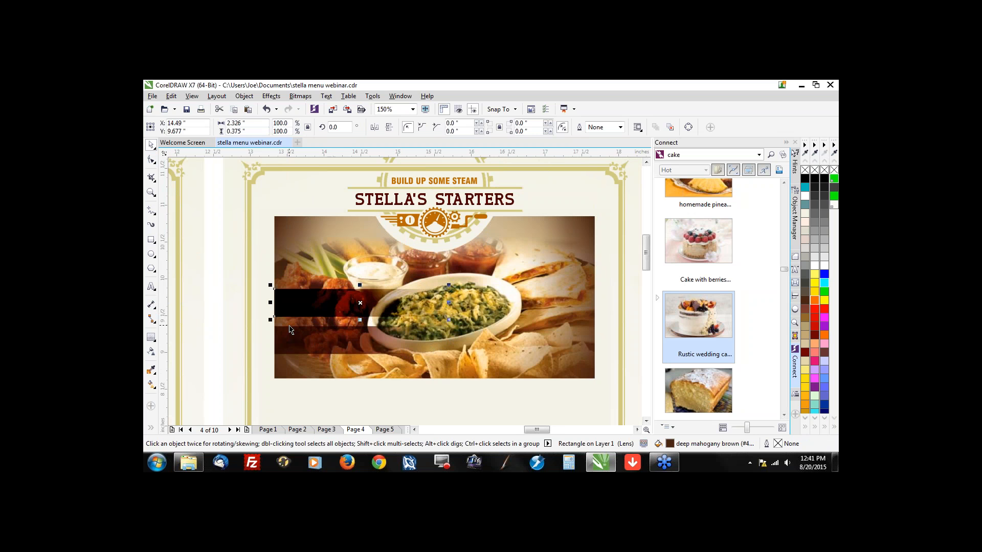
{"action": "key", "text": "Delete"}
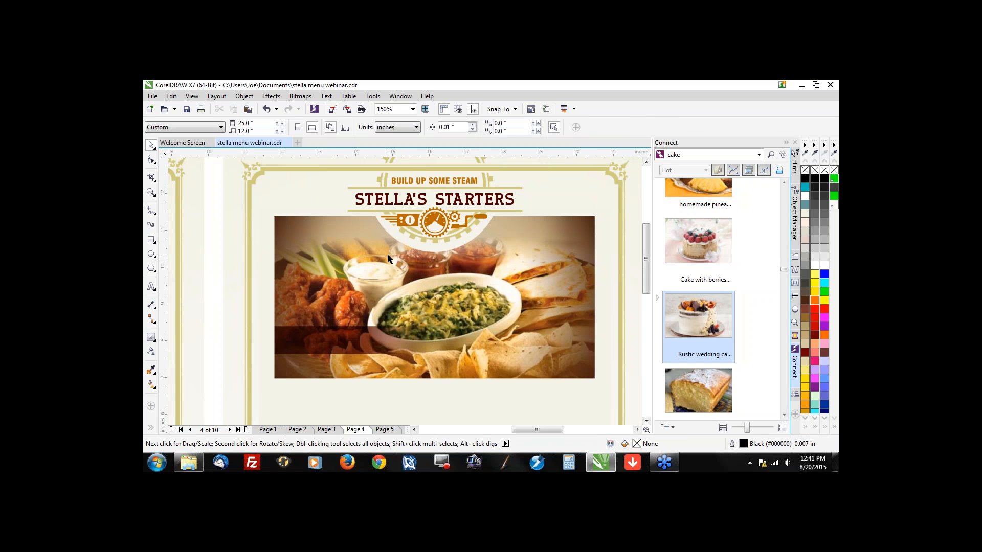
Step: Go to page 5 and examine the text layout of the Exclusive Brews and Stella's Starters panels
{"action": "scroll", "coordinate": [388, 258], "scroll_direction": "down", "scroll_amount": 2}
{"action": "scroll", "coordinate": [388, 259], "scroll_direction": "down", "scroll_amount": 2}
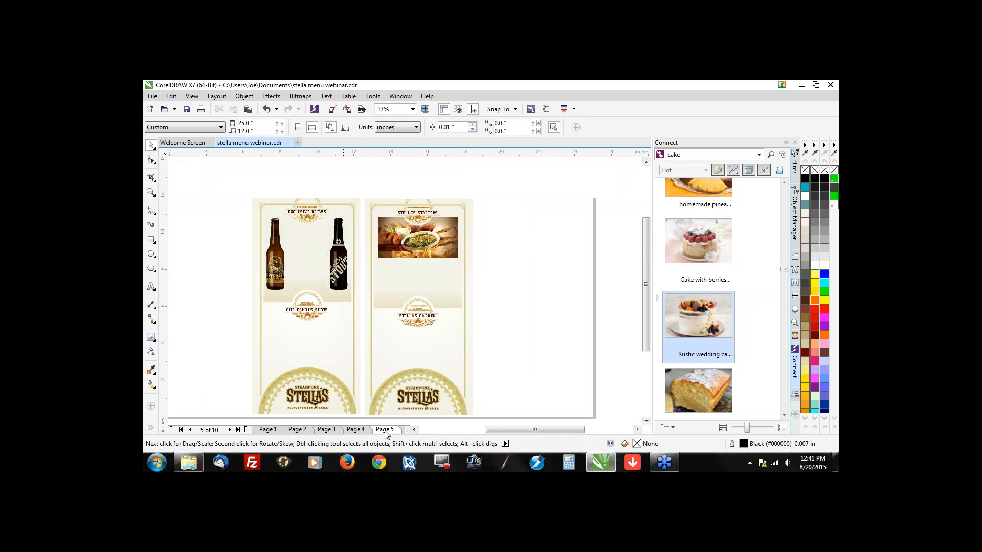
{"action": "scroll", "coordinate": [270, 231], "scroll_direction": "up", "scroll_amount": 2}
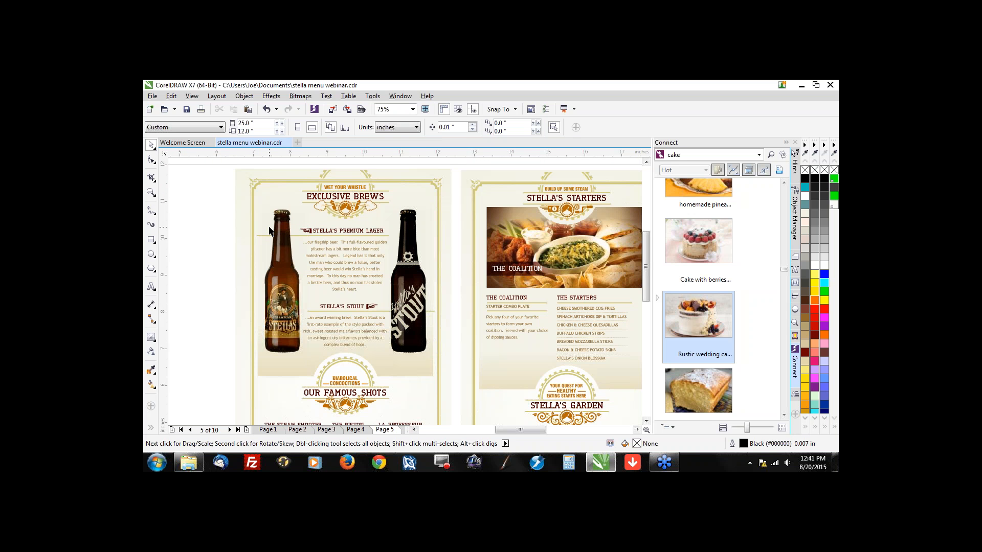
{"action": "scroll", "coordinate": [304, 235], "scroll_direction": "up", "scroll_amount": 1}
{"action": "scroll", "coordinate": [366, 235], "scroll_direction": "down", "scroll_amount": 1}
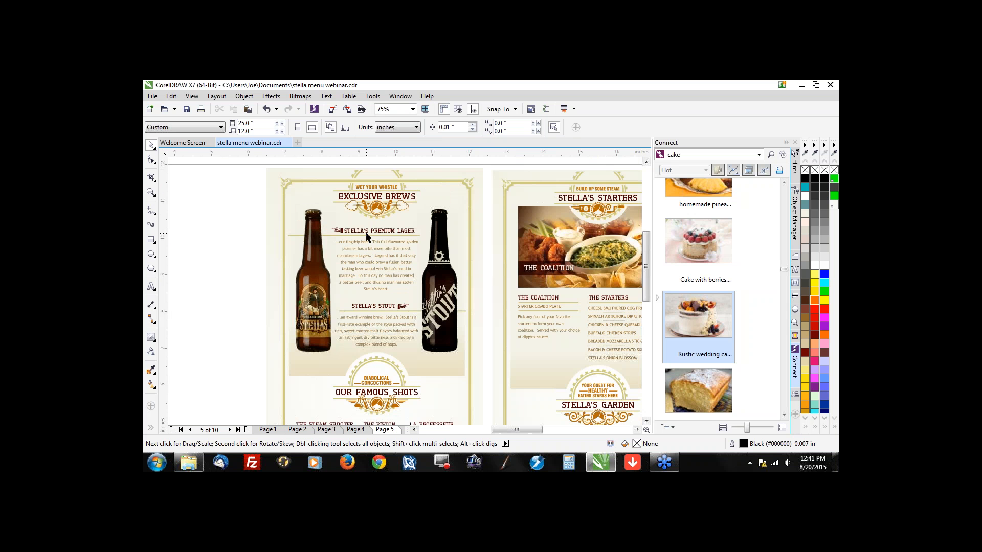
Step: Create a paragraph text frame about 2.33 by 1.58 in on the blank area beside Exclusive Brews, containing the text asdfasd
{"action": "left_click", "coordinate": [151, 288]}
{"action": "scroll", "coordinate": [352, 225], "scroll_direction": "up", "scroll_amount": 2}
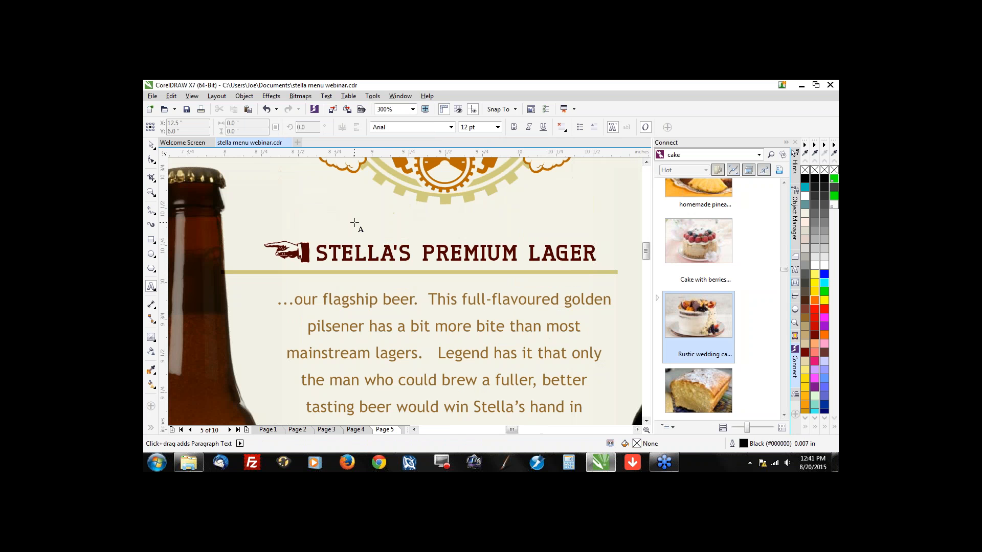
{"action": "scroll", "coordinate": [355, 223], "scroll_direction": "down", "scroll_amount": 1}
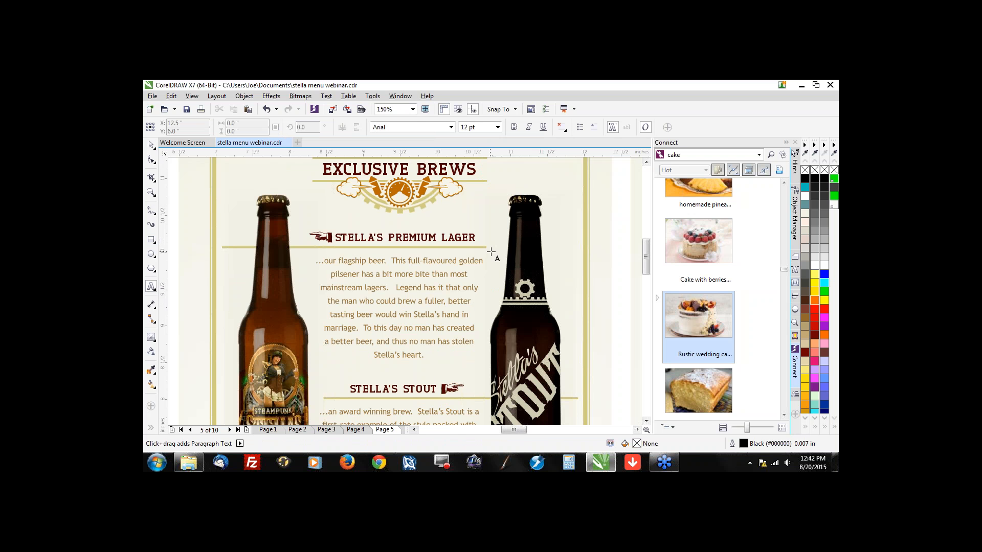
{"action": "left_click_drag", "start_coordinate": [494, 252], "coordinate": [608, 368]}
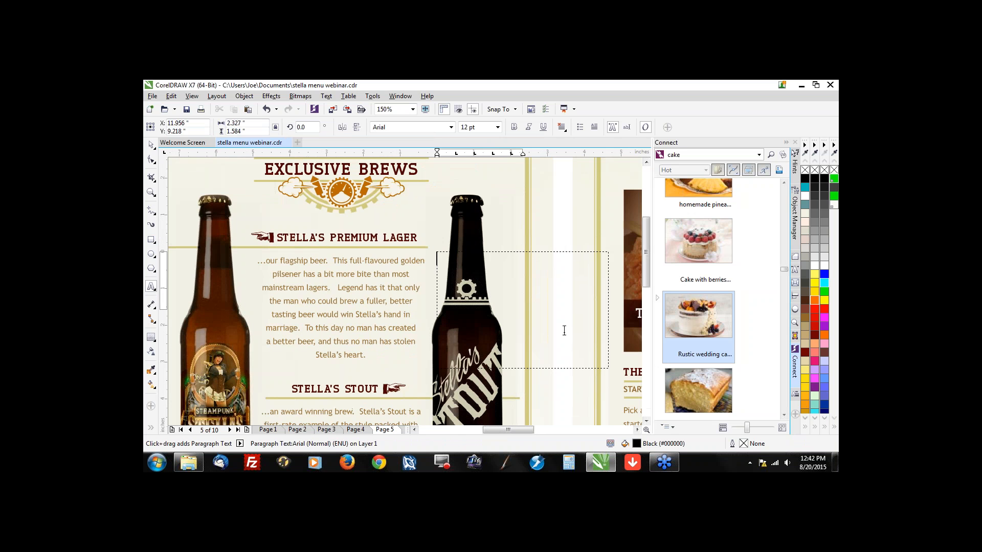
{"action": "scroll", "coordinate": [564, 330], "scroll_direction": "down", "scroll_amount": 2}
{"action": "scroll", "coordinate": [251, 327], "scroll_direction": "up", "scroll_amount": 2}
{"action": "type", "text": "asdfasd"}
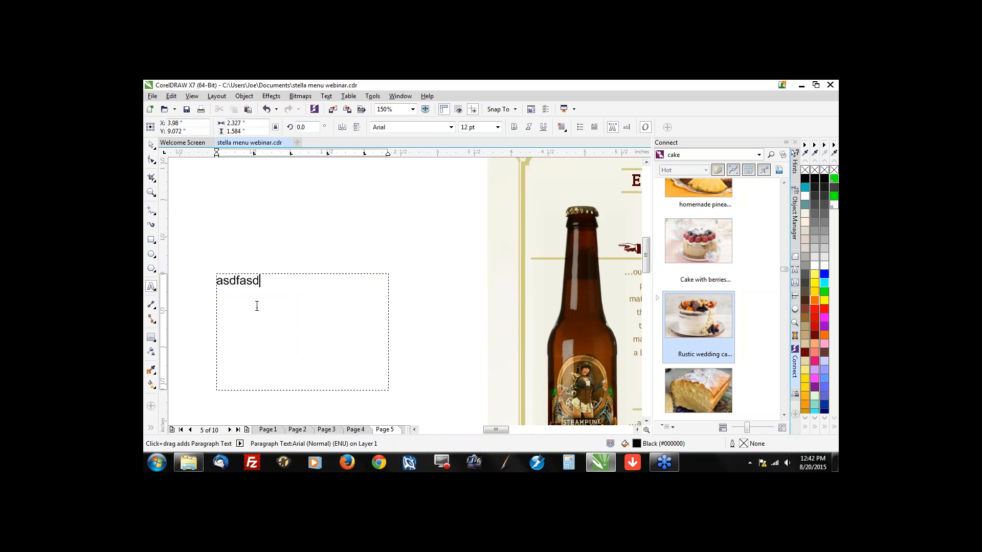
Step: Clear the sample text, fill the frame with placeholder text and move the frame slightly closer to the Exclusive Brews panel
{"action": "key", "text": "BackSpace"}
{"action": "key", "text": "BackSpace"}
{"action": "key", "text": "BackSpace"}
{"action": "key", "text": "BackSpace"}
{"action": "key", "text": "BackSpace"}
{"action": "key", "text": "BackSpace"}
{"action": "right_click", "coordinate": [278, 290]}
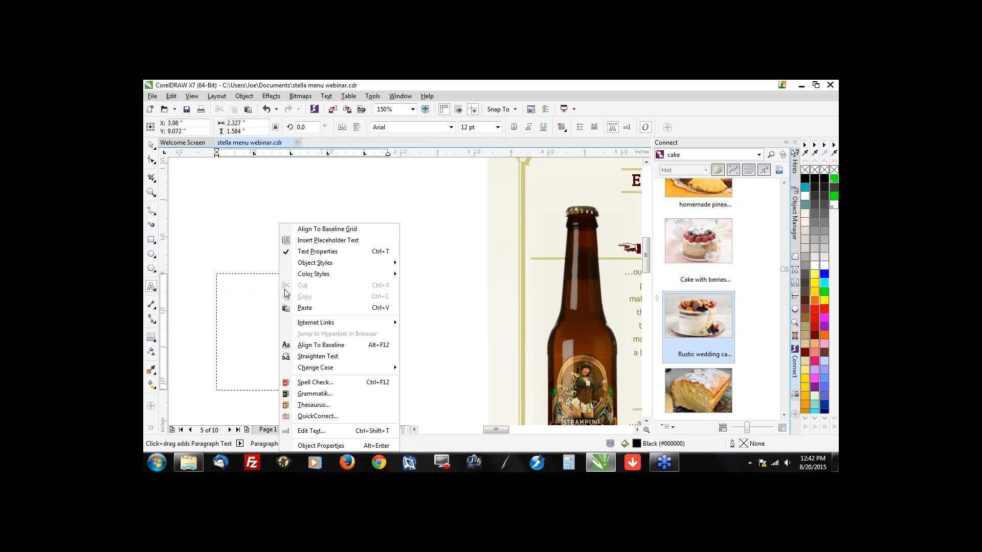
{"action": "left_click", "coordinate": [328, 240]}
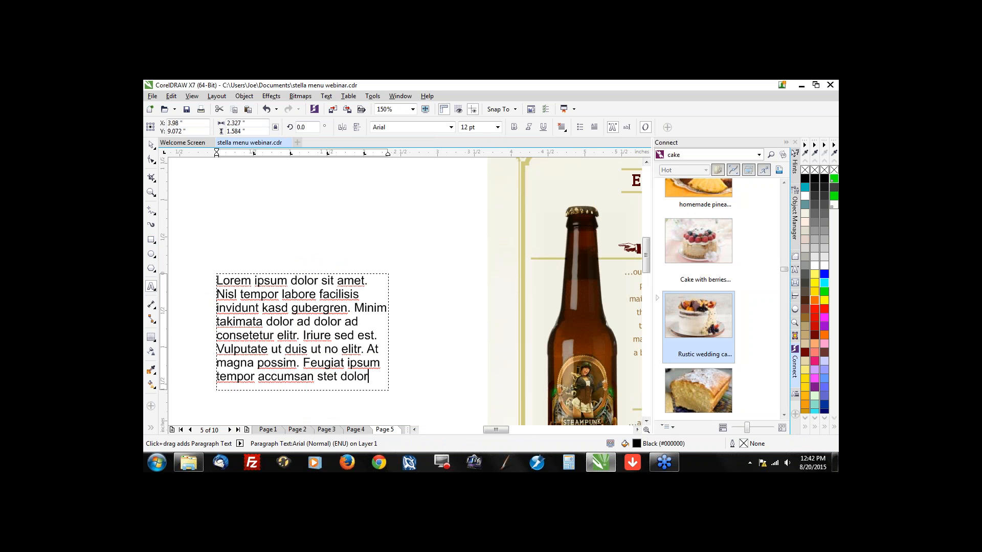
{"action": "left_click_drag", "start_coordinate": [302, 332], "coordinate": [346, 291]}
{"action": "scroll", "coordinate": [315, 290], "scroll_direction": "down", "scroll_amount": 1}
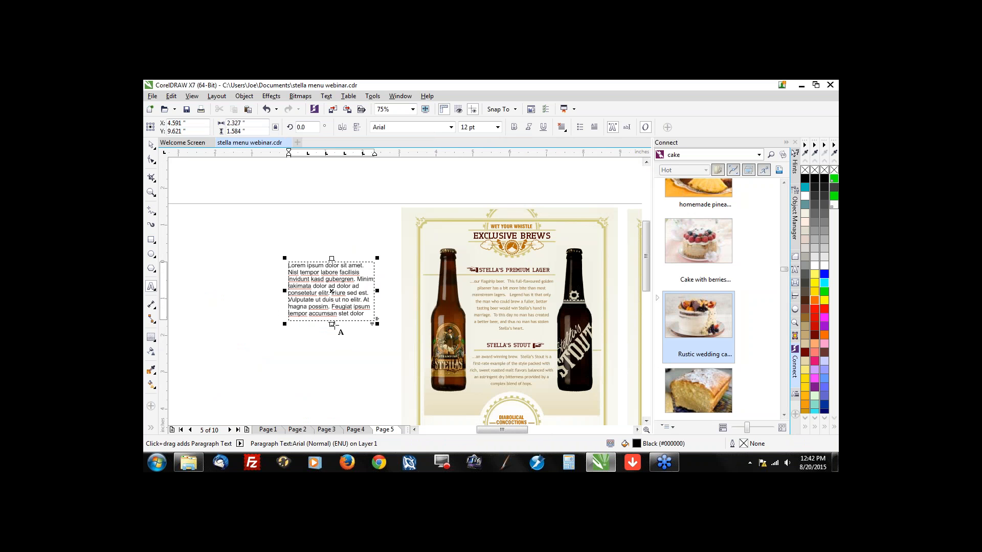
Step: Center-align the placeholder paragraph and set its font size to 10 pt
{"action": "left_click", "coordinate": [151, 147]}
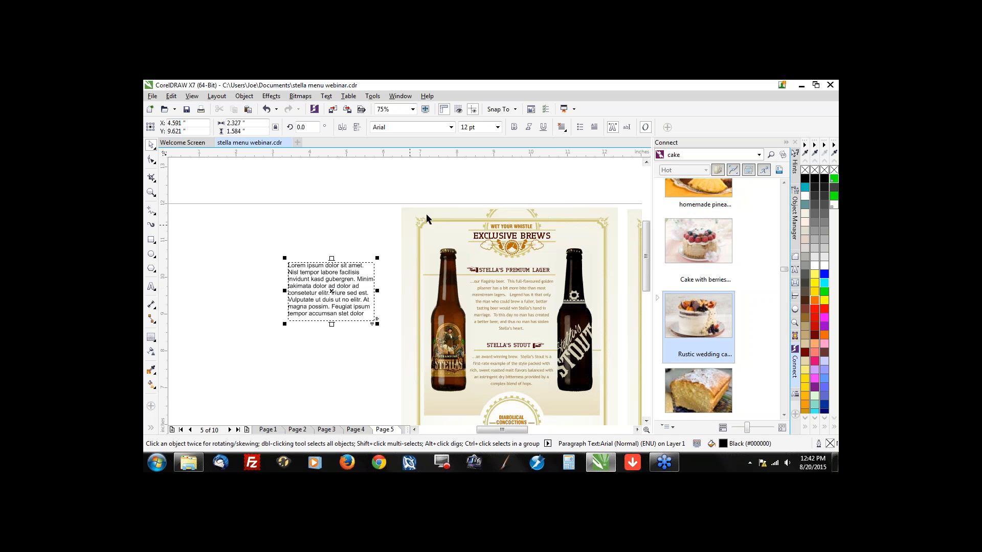
{"action": "left_click", "coordinate": [562, 128]}
{"action": "left_click", "coordinate": [578, 162]}
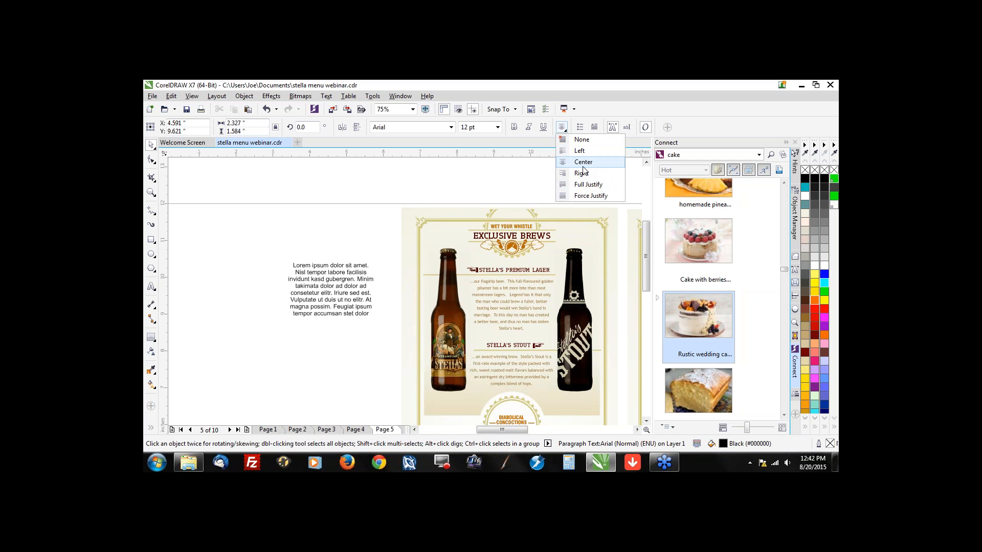
{"action": "left_click", "coordinate": [583, 165]}
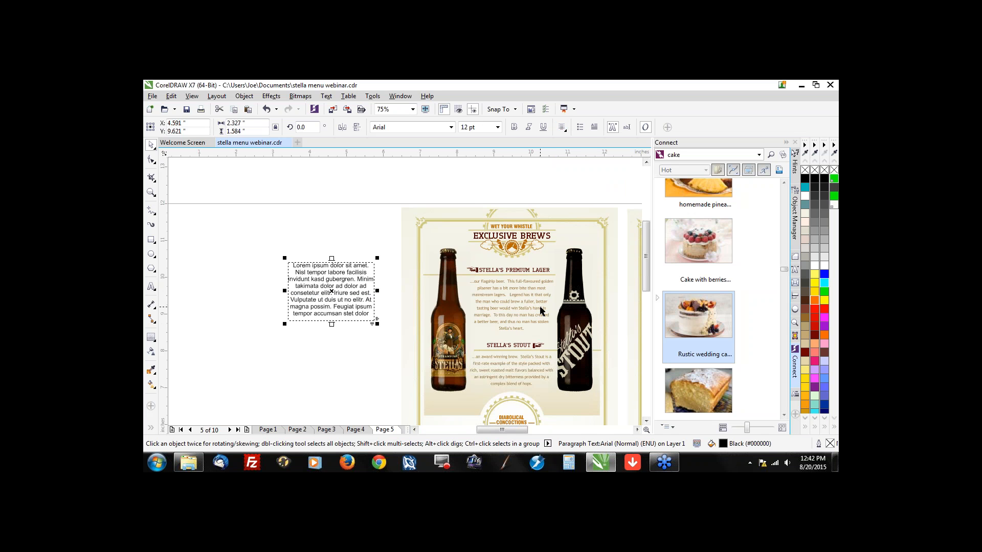
{"action": "scroll", "coordinate": [541, 310], "scroll_direction": "up", "scroll_amount": 2}
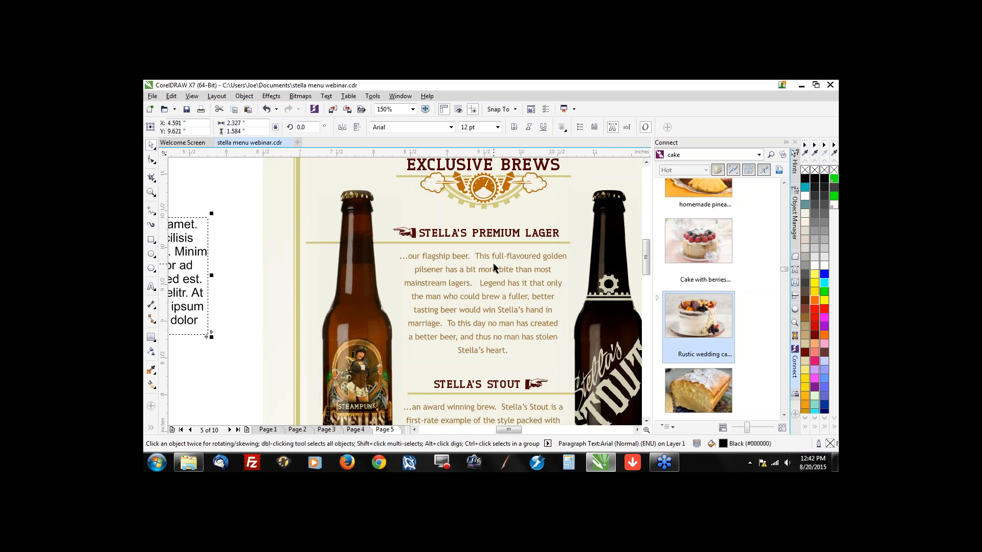
{"action": "scroll", "coordinate": [495, 268], "scroll_direction": "down", "scroll_amount": 2}
{"action": "left_click", "coordinate": [497, 127]}
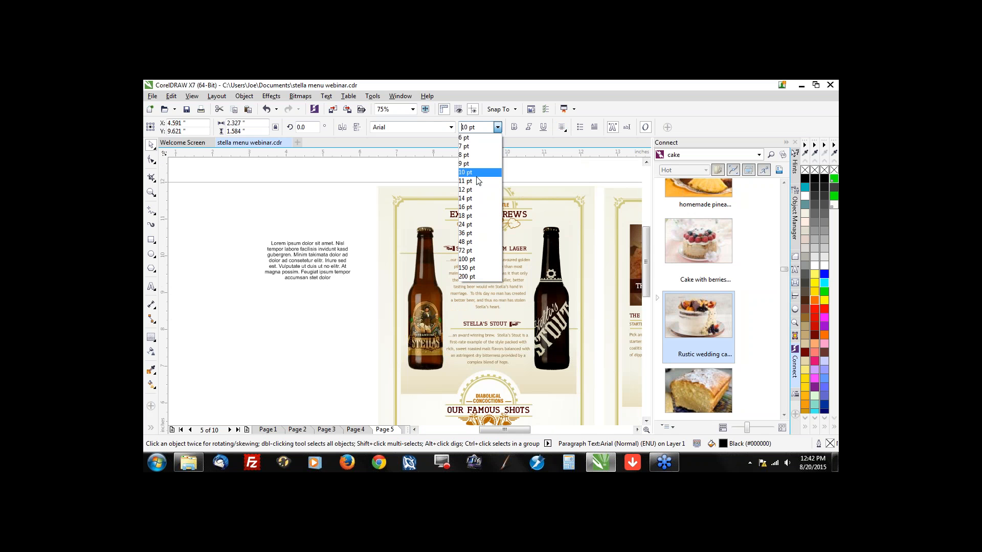
{"action": "left_click", "coordinate": [473, 173]}
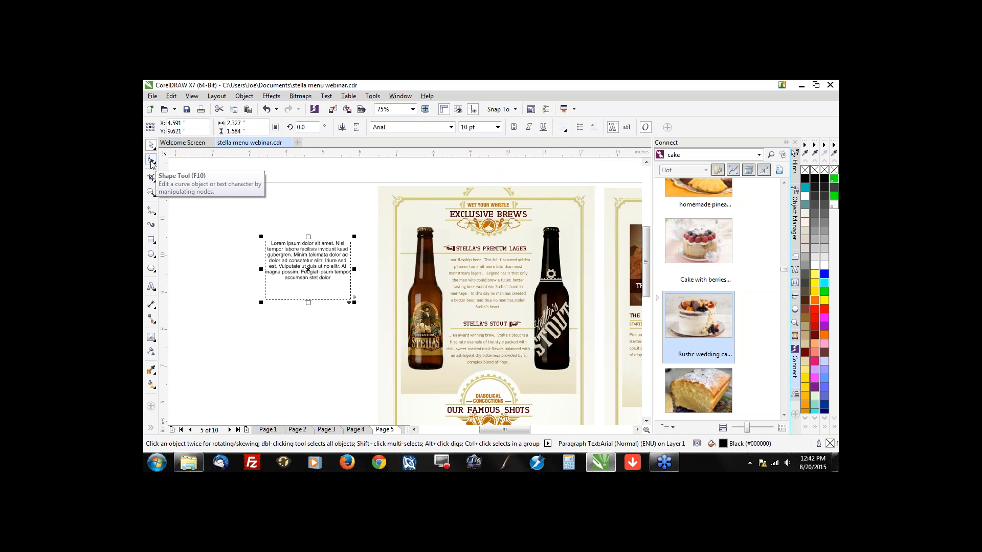
Step: Increase the placeholder paragraph's line spacing with the Shape tool, compare it with the menu text and delete the text frame
{"action": "left_click", "coordinate": [151, 164]}
{"action": "mouse_move", "coordinate": [259, 301]}
{"action": "left_mouse_down"}
{"action": "mouse_move", "coordinate": [257, 377]}
{"action": "mouse_move", "coordinate": [259, 293]}
{"action": "mouse_move", "coordinate": [263, 390]}
{"action": "mouse_move", "coordinate": [266, 299]}
{"action": "mouse_move", "coordinate": [267, 313]}
{"action": "left_mouse_up"}
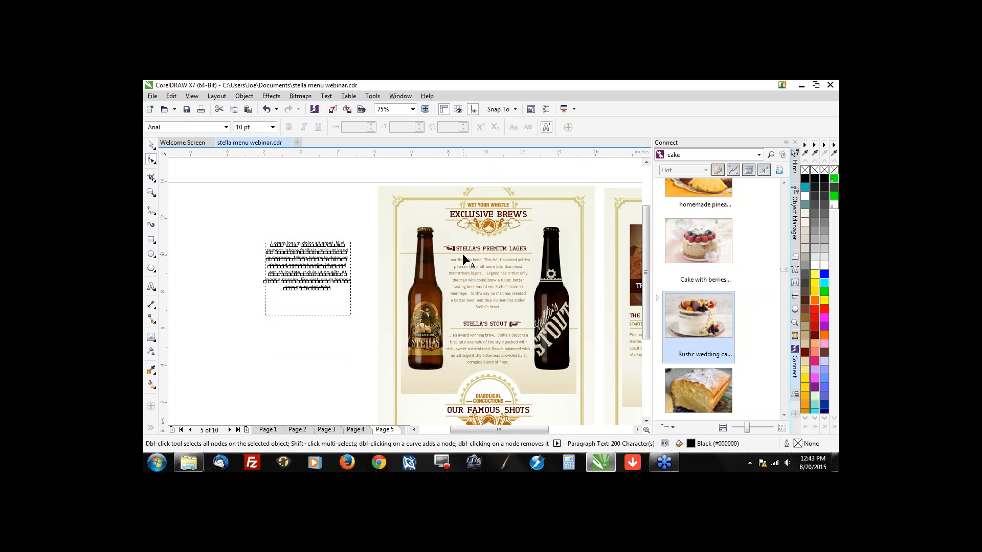
{"action": "scroll", "coordinate": [462, 253], "scroll_direction": "down", "scroll_amount": 1}
{"action": "scroll", "coordinate": [462, 253], "scroll_direction": "up", "scroll_amount": 1}
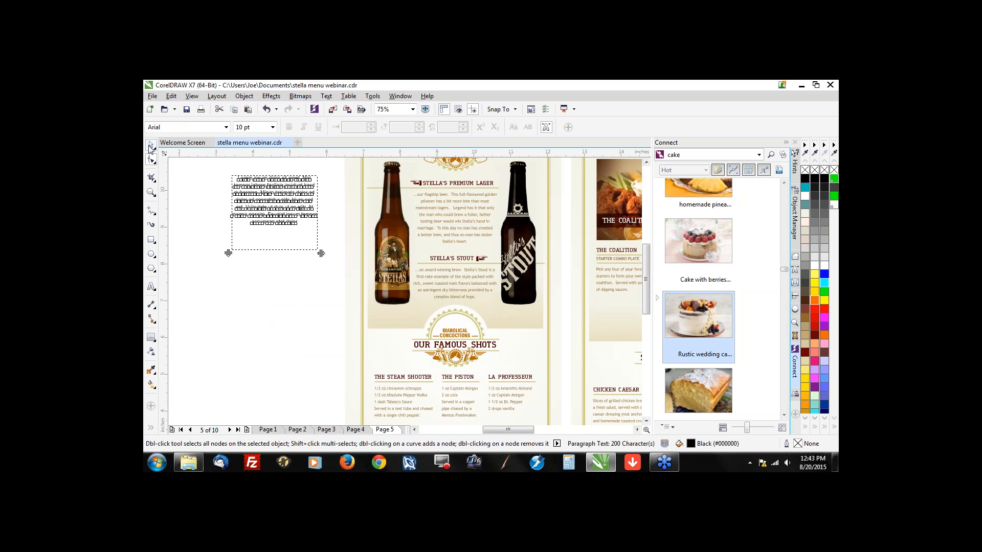
{"action": "key", "text": "space"}
{"action": "key", "text": "Delete"}
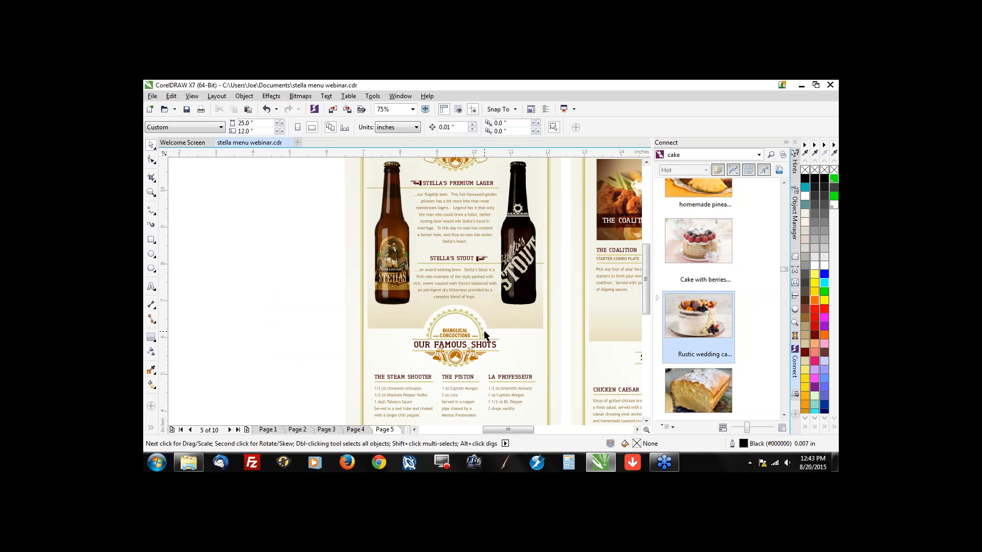
Step: Place vertical guidelines along the left and right edges of the shaded background behind the bottles, the right one at about 11.88 in
{"action": "scroll", "coordinate": [485, 335], "scroll_direction": "down", "scroll_amount": 1}
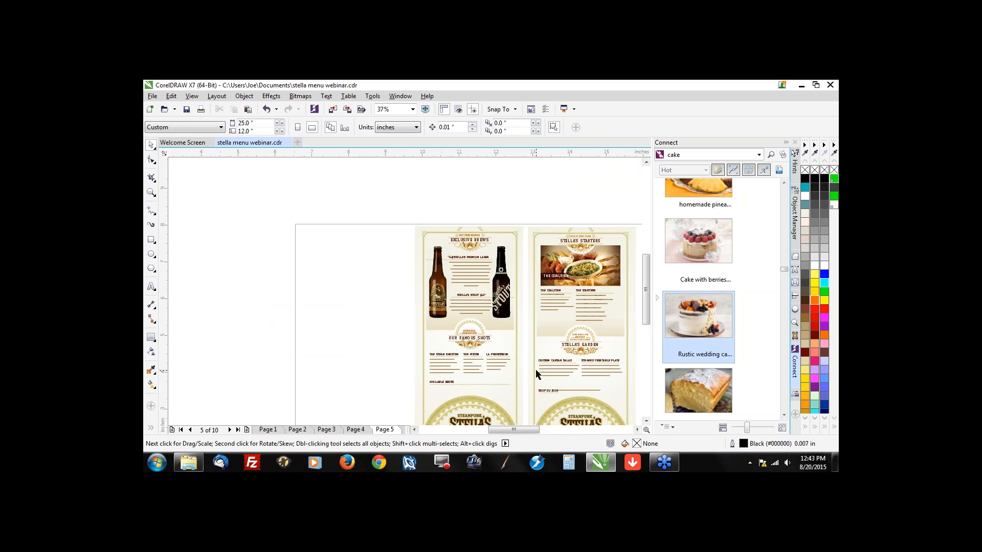
{"action": "scroll", "coordinate": [535, 369], "scroll_direction": "up", "scroll_amount": 1}
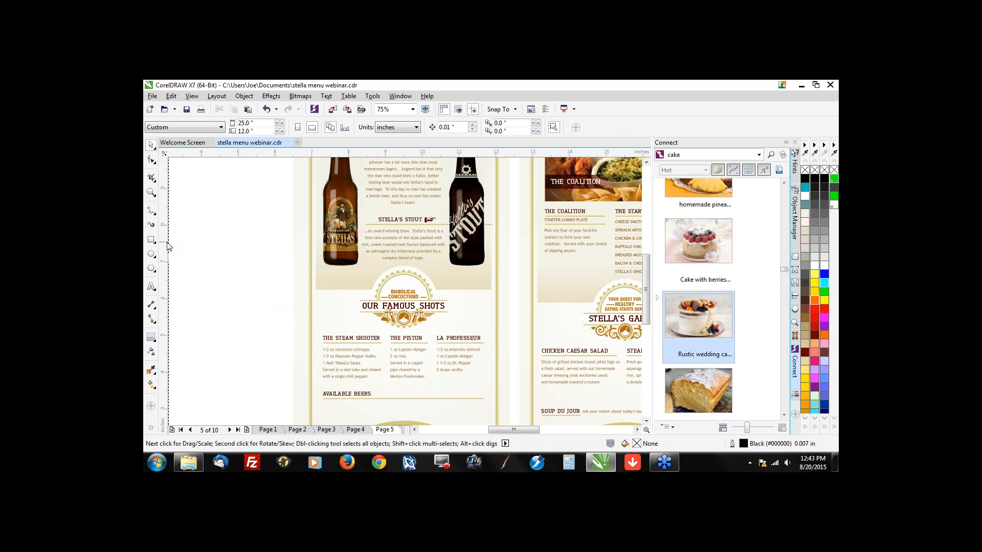
{"action": "left_click_drag", "start_coordinate": [169, 247], "coordinate": [179, 302]}
{"action": "left_click_drag", "start_coordinate": [317, 290], "coordinate": [315, 290]}
{"action": "left_click_drag", "start_coordinate": [163, 302], "coordinate": [492, 289]}
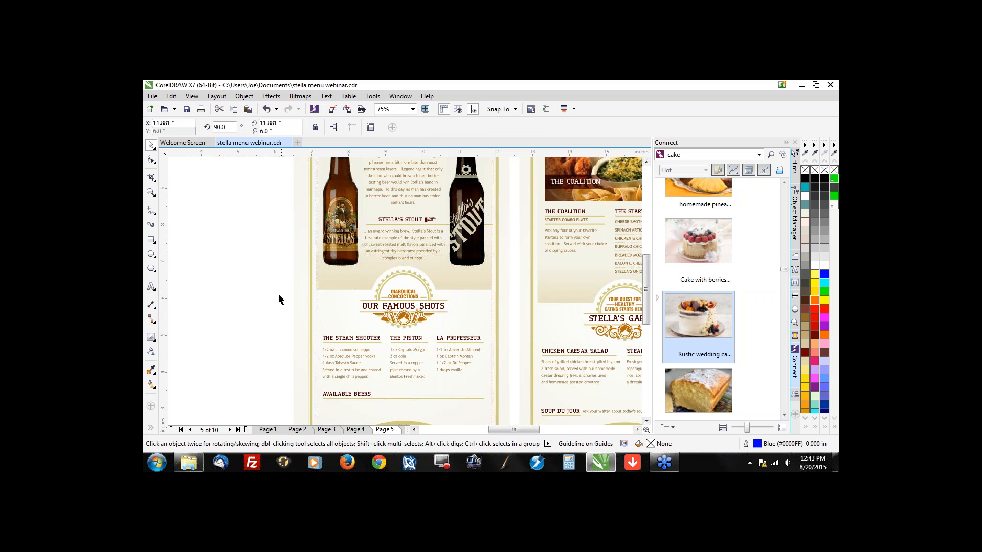
Step: Draw a test rectangle in the blank area near the left guideline and delete it
{"action": "left_click", "coordinate": [151, 240]}
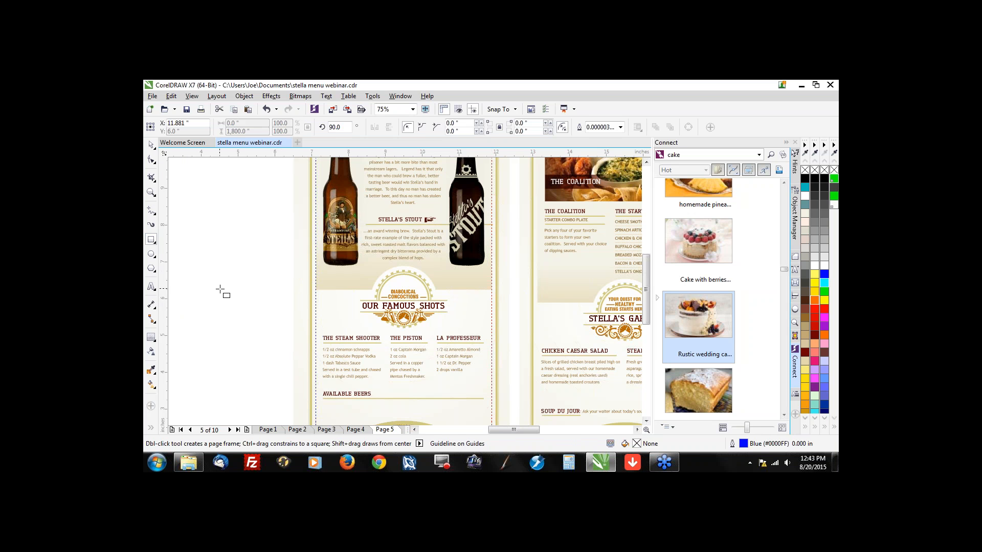
{"action": "scroll", "coordinate": [284, 312], "scroll_direction": "up", "scroll_amount": 2}
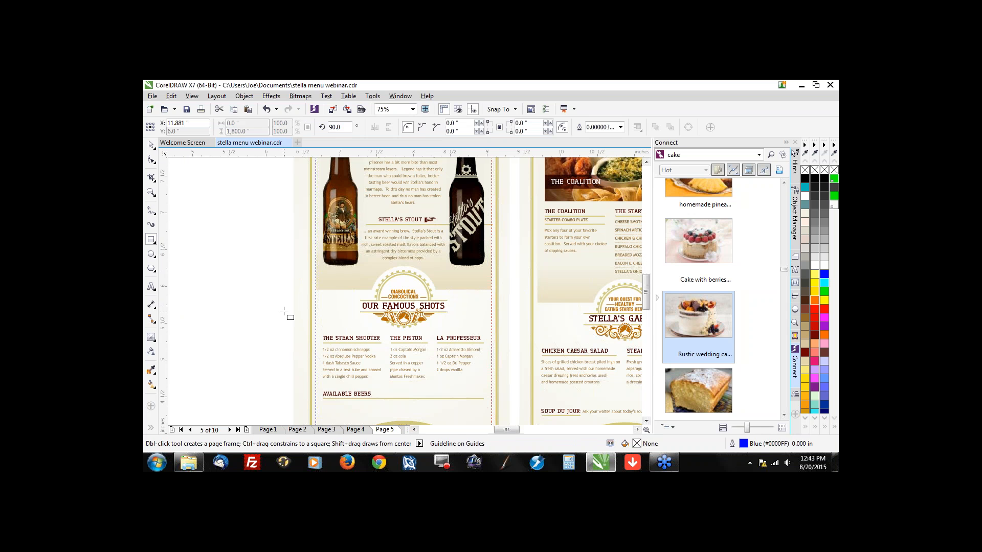
{"action": "left_click_drag", "start_coordinate": [260, 291], "coordinate": [308, 342]}
{"action": "key", "text": "Delete"}
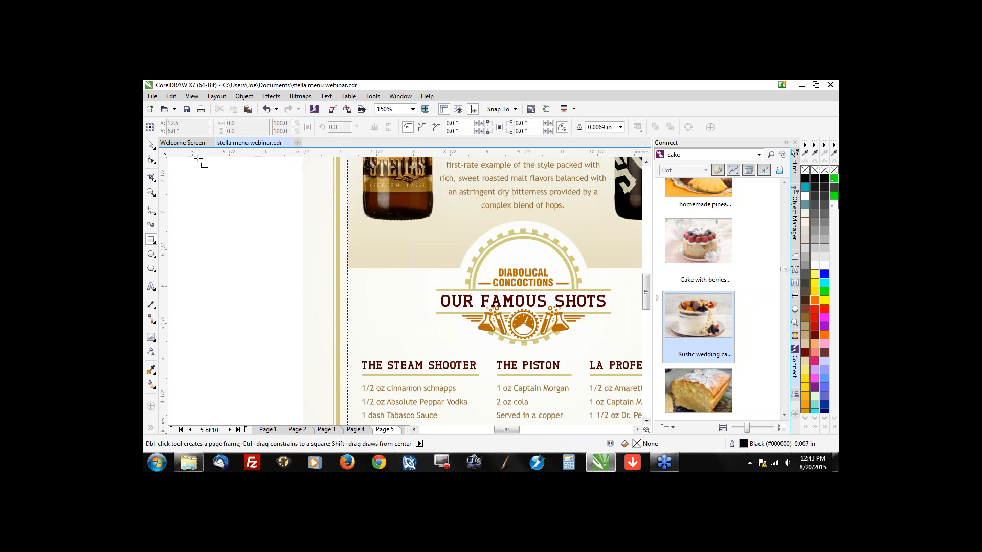
Step: Turn on snapping to guidelines and test it with a rectangle drawn up to the left guideline, deleting the rectangle
{"action": "left_click", "coordinate": [192, 97]}
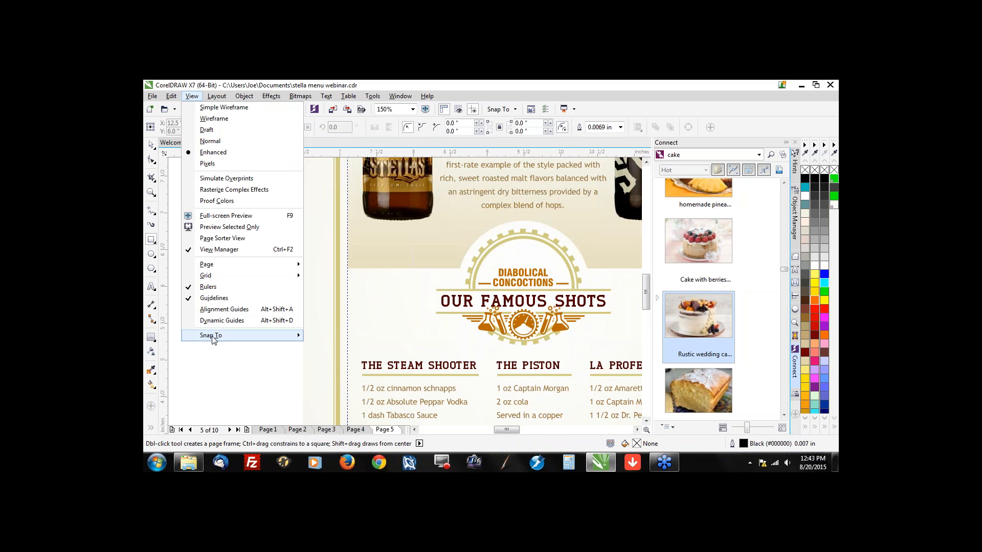
{"action": "mouse_move", "coordinate": [214, 338]}
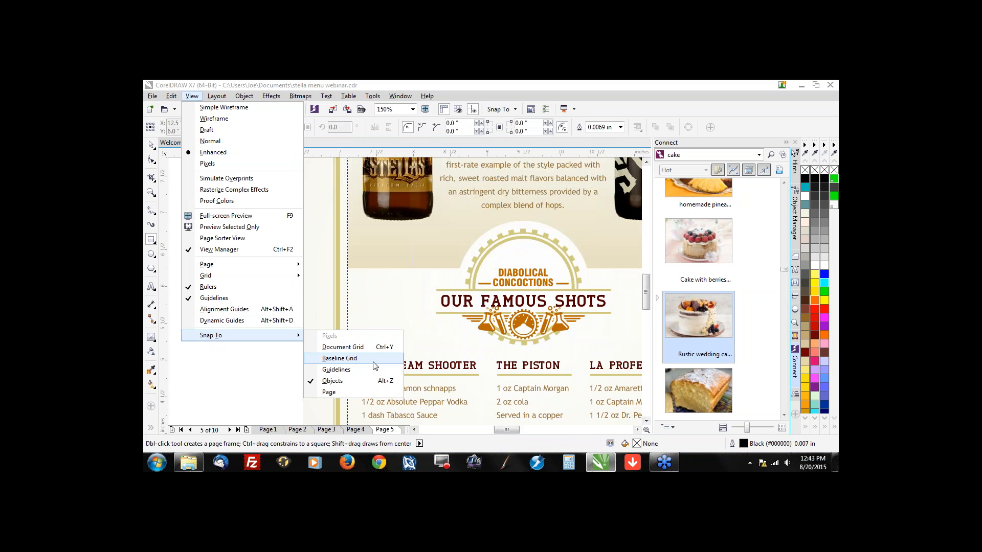
{"action": "left_click", "coordinate": [345, 370]}
{"action": "left_click_drag", "start_coordinate": [227, 276], "coordinate": [351, 338]}
{"action": "key", "text": "Delete"}
Step: Draw a paragraph text frame about 0.93 by 0.77 in beside the Exclusive Brews panel, move it to the left guideline and remove it
{"action": "left_click", "coordinate": [151, 286]}
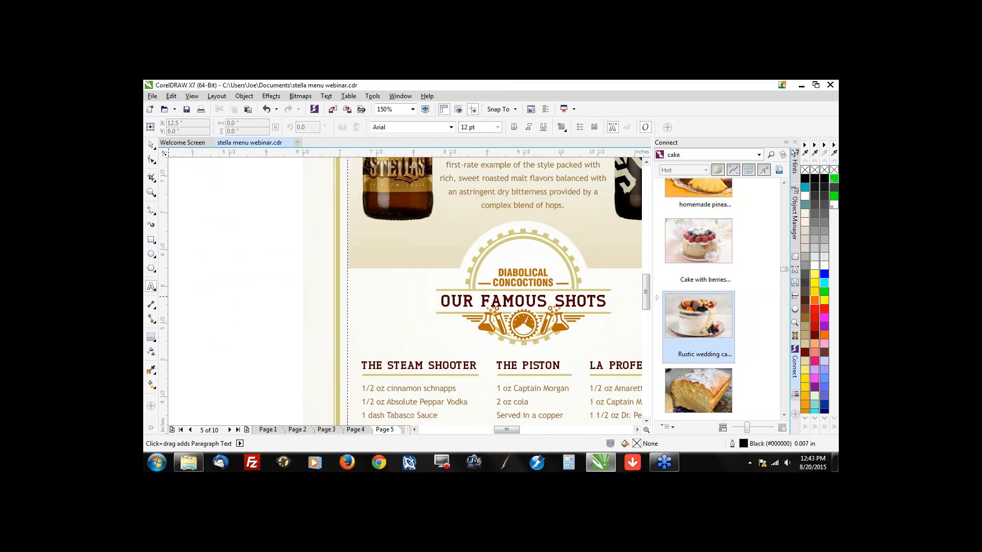
{"action": "left_click_drag", "start_coordinate": [213, 283], "coordinate": [282, 340]}
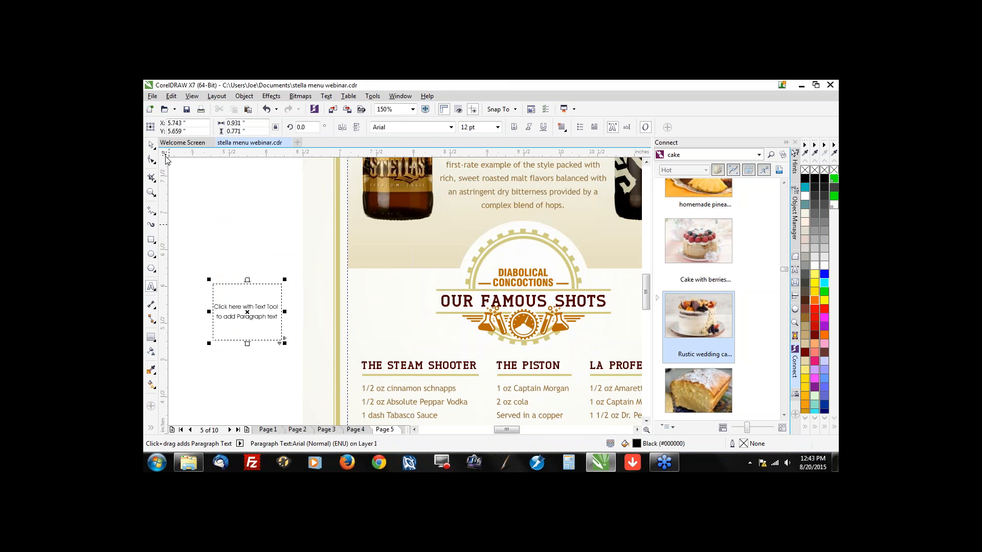
{"action": "left_click", "coordinate": [151, 144]}
{"action": "left_click_drag", "start_coordinate": [280, 294], "coordinate": [347, 296]}
{"action": "left_click", "coordinate": [237, 308]}
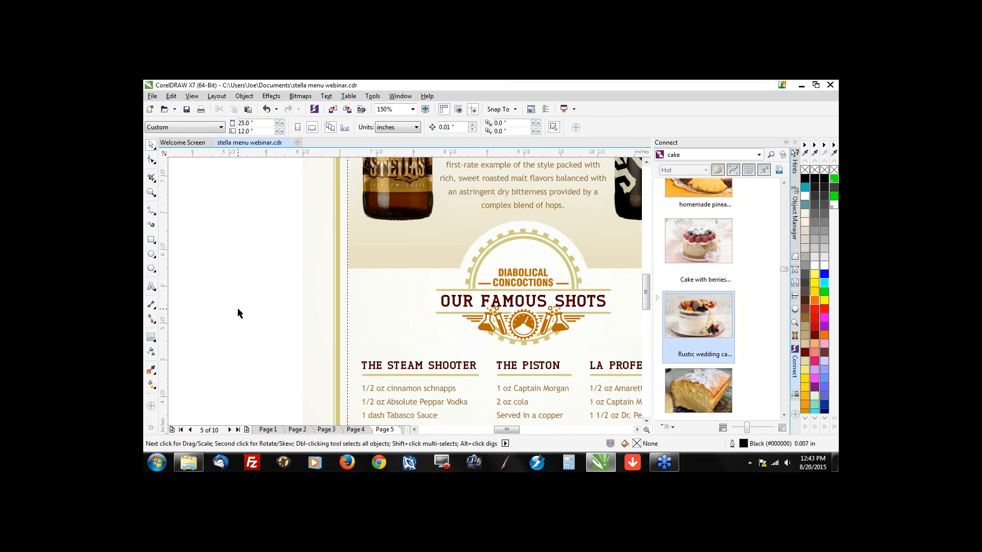
Step: Add a vertical guideline along the left edge of the shots text at about 7.30 in and move it to about 8.89 in
{"action": "scroll", "coordinate": [237, 312], "scroll_direction": "down", "scroll_amount": 2}
{"action": "scroll", "coordinate": [237, 313], "scroll_direction": "down", "scroll_amount": 1}
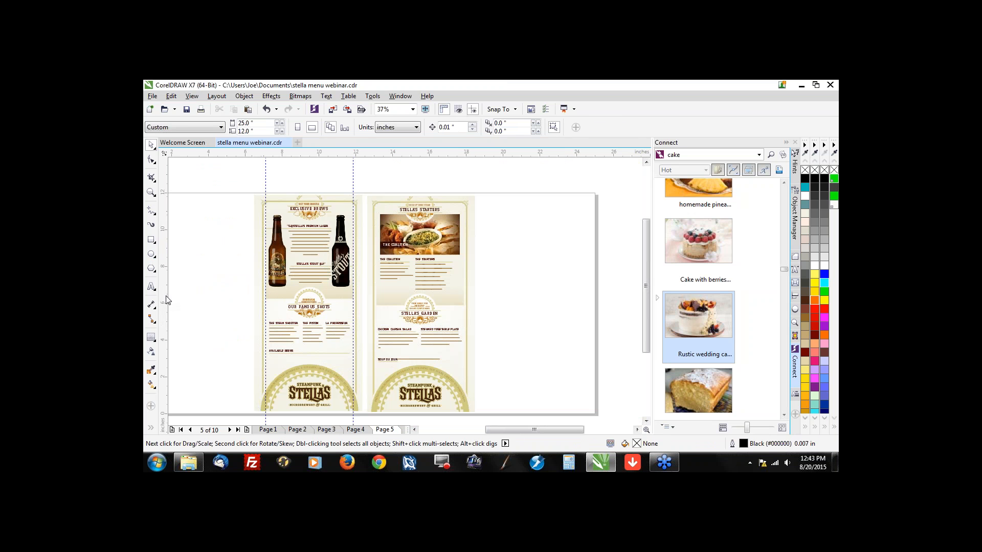
{"action": "left_click", "coordinate": [269, 339]}
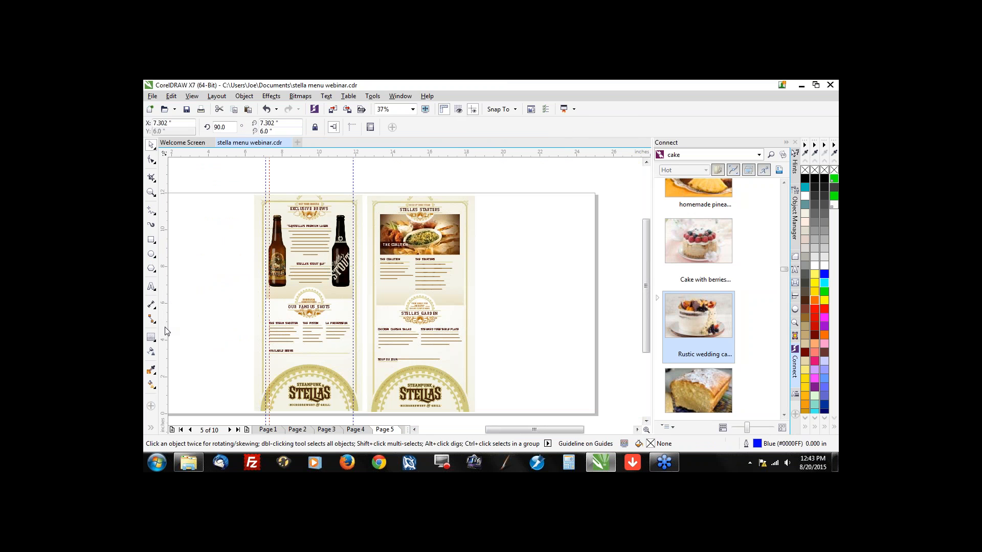
{"action": "left_click_drag", "start_coordinate": [274, 348], "coordinate": [298, 340]}
{"action": "scroll", "coordinate": [312, 367], "scroll_direction": "up", "scroll_amount": 1}
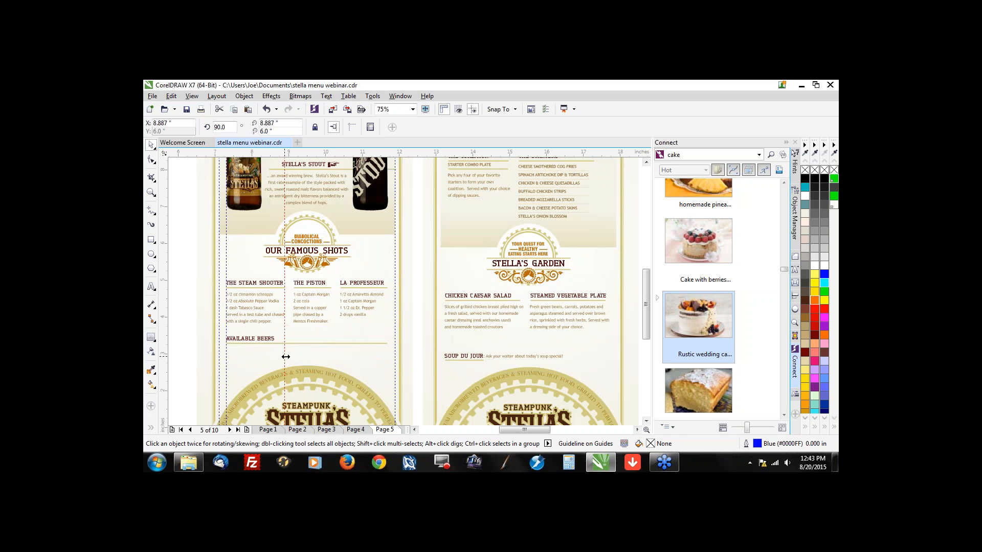
Step: Delete all vertical guidelines from the Exclusive Brews panel
{"action": "left_click_drag", "start_coordinate": [285, 356], "coordinate": [219, 360]}
{"action": "key", "text": "Delete"}
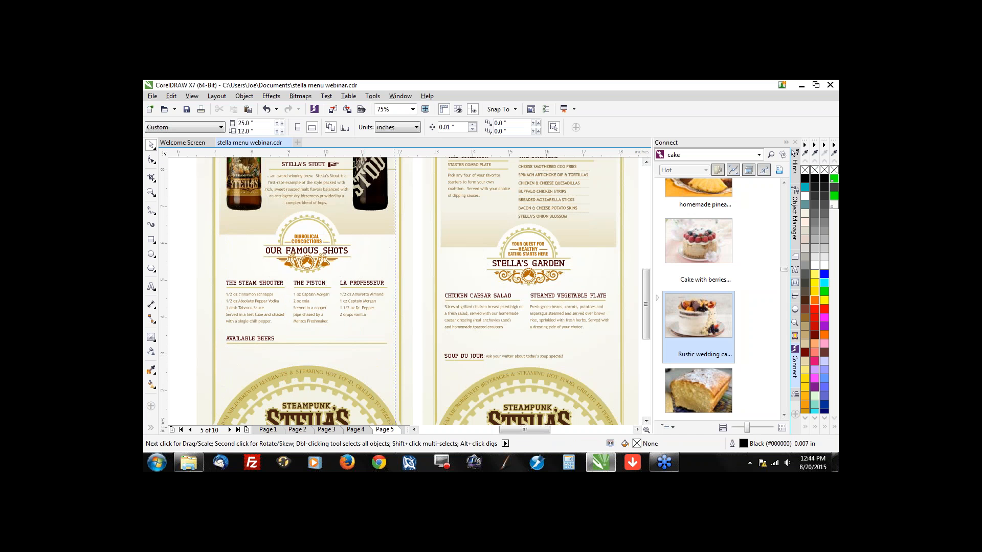
{"action": "left_click", "coordinate": [394, 356]}
{"action": "key", "text": "Delete"}
Step: Place a horizontal guideline at about 7.81 in, try rotating it about 17.4 degrees and delete it
{"action": "scroll", "coordinate": [287, 348], "scroll_direction": "down", "scroll_amount": 1}
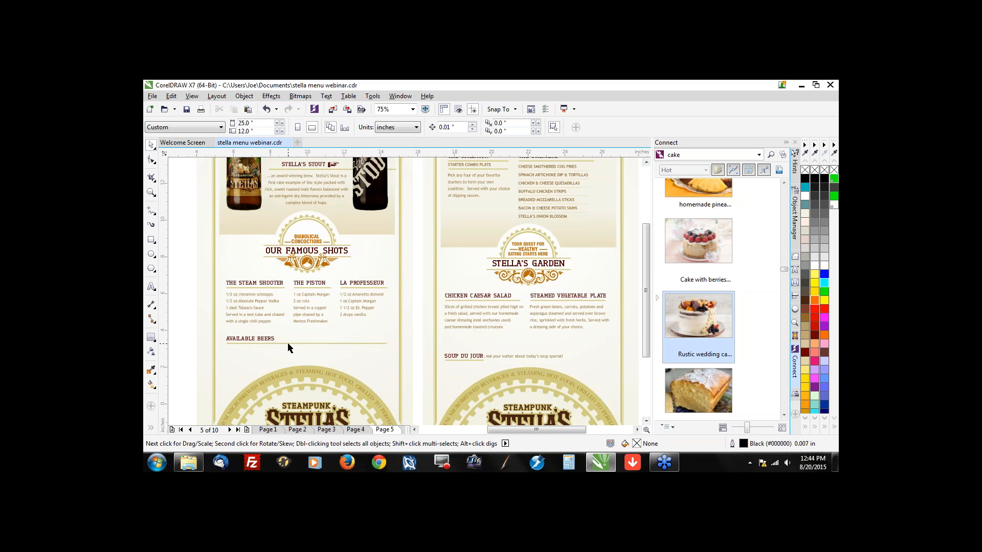
{"action": "left_click_drag", "start_coordinate": [215, 153], "coordinate": [219, 260]}
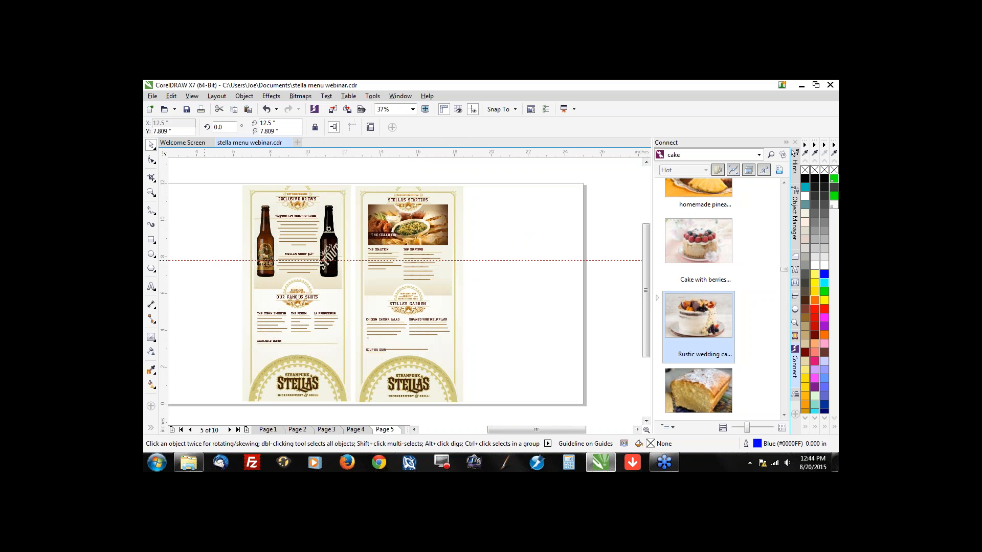
{"action": "double_click", "coordinate": [215, 260]}
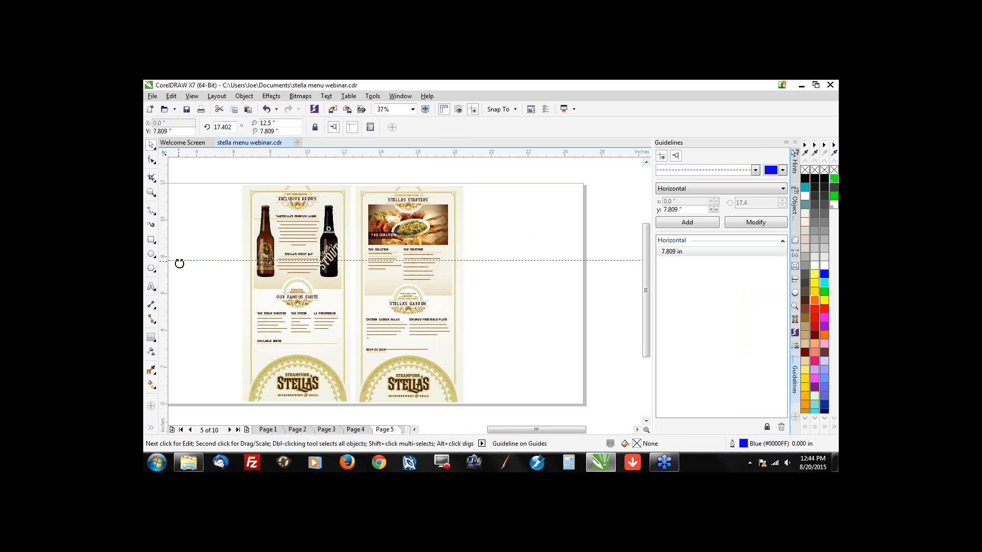
{"action": "left_click_drag", "start_coordinate": [179, 263], "coordinate": [199, 267]}
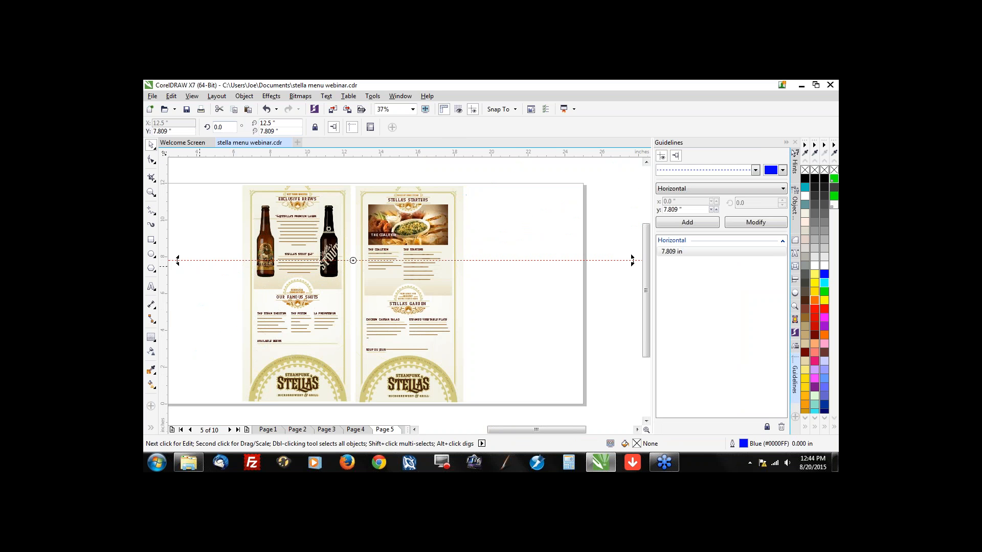
{"action": "key", "text": "Delete"}
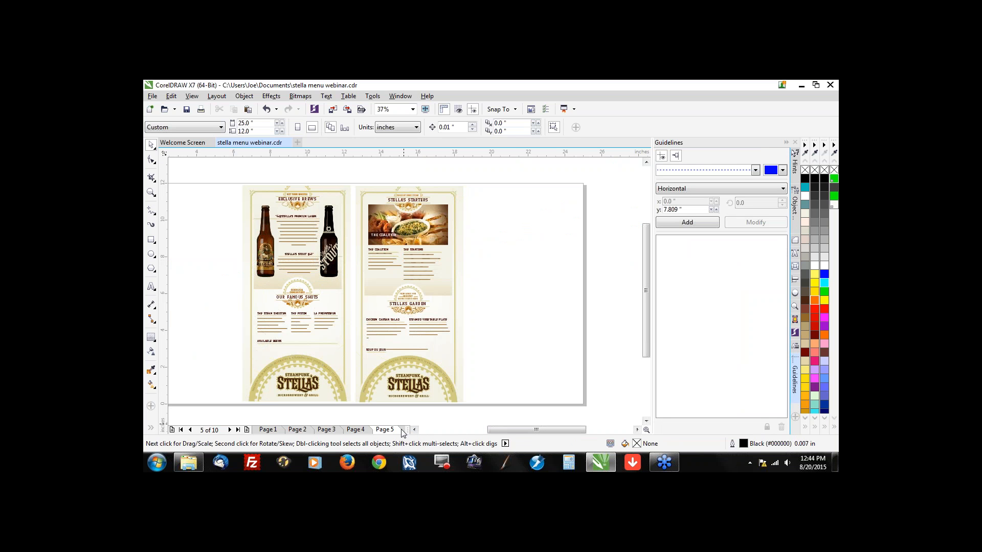
Step: On page 6, draw a rectangle about 0.51 by 0.96 in outside the panel, level with the red price ribbon under the lager bottle
{"action": "left_click", "coordinate": [402, 430]}
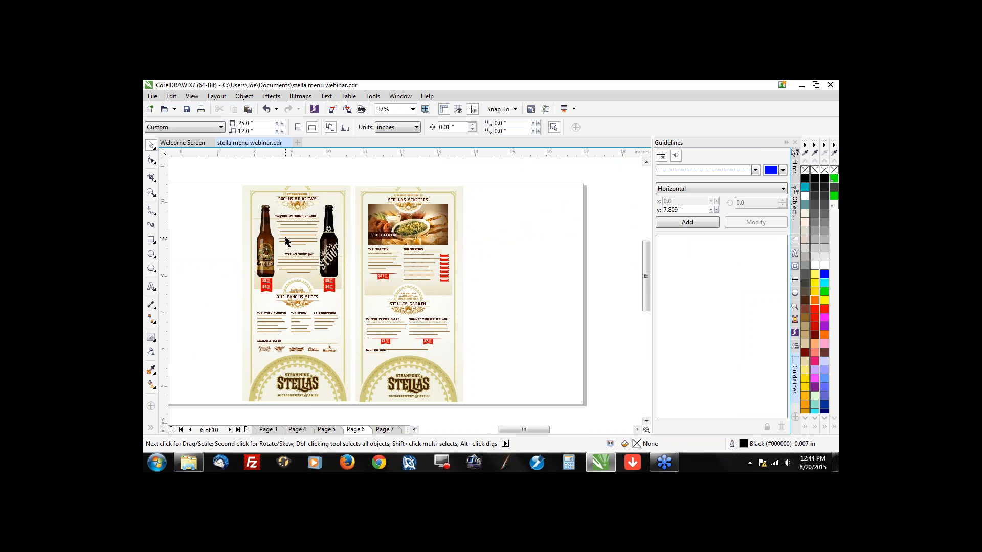
{"action": "scroll", "coordinate": [286, 242], "scroll_direction": "up", "scroll_amount": 2}
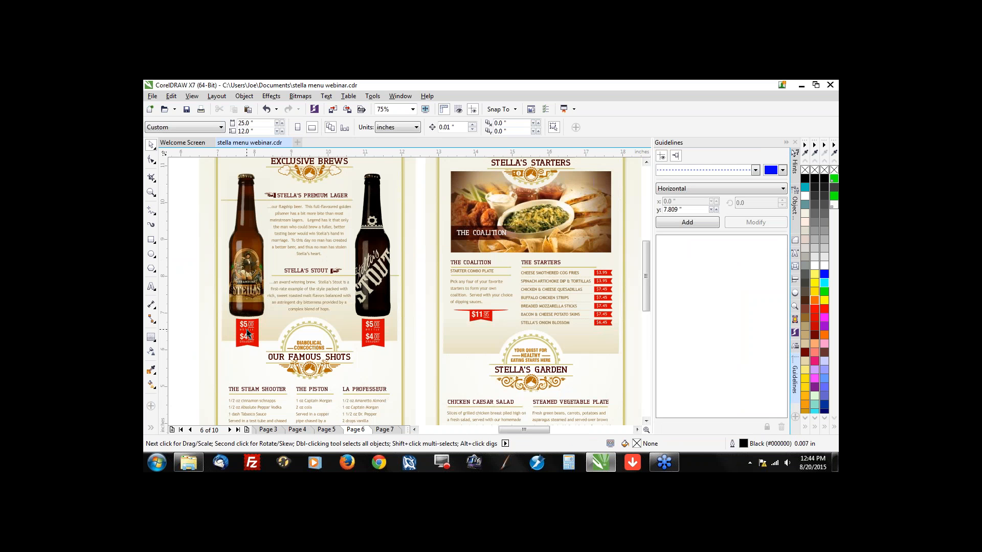
{"action": "scroll", "coordinate": [247, 332], "scroll_direction": "up", "scroll_amount": 2}
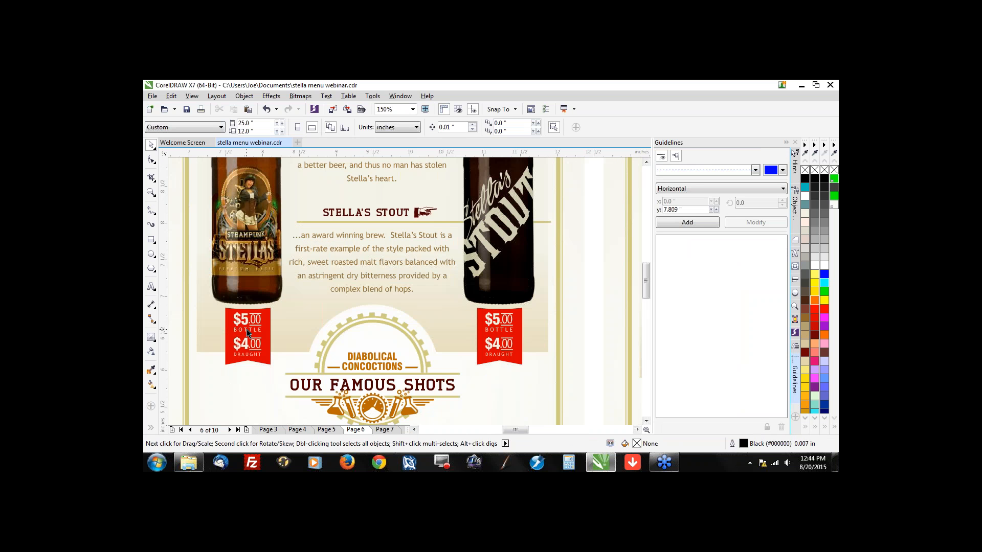
{"action": "scroll", "coordinate": [247, 333], "scroll_direction": "down", "scroll_amount": 2}
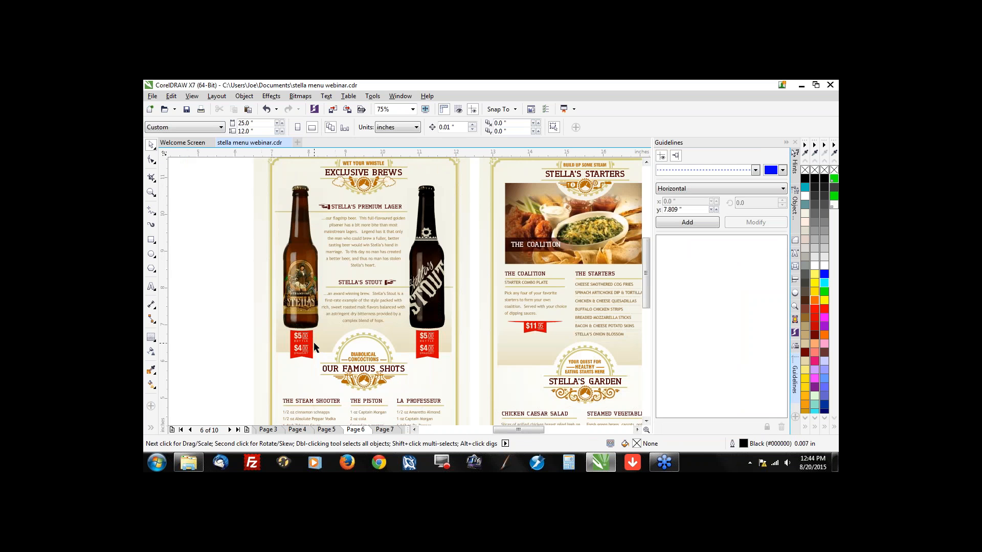
{"action": "scroll", "coordinate": [314, 343], "scroll_direction": "up", "scroll_amount": 2}
{"action": "left_click", "coordinate": [151, 240]}
{"action": "left_click_drag", "start_coordinate": [188, 305], "coordinate": [226, 375]}
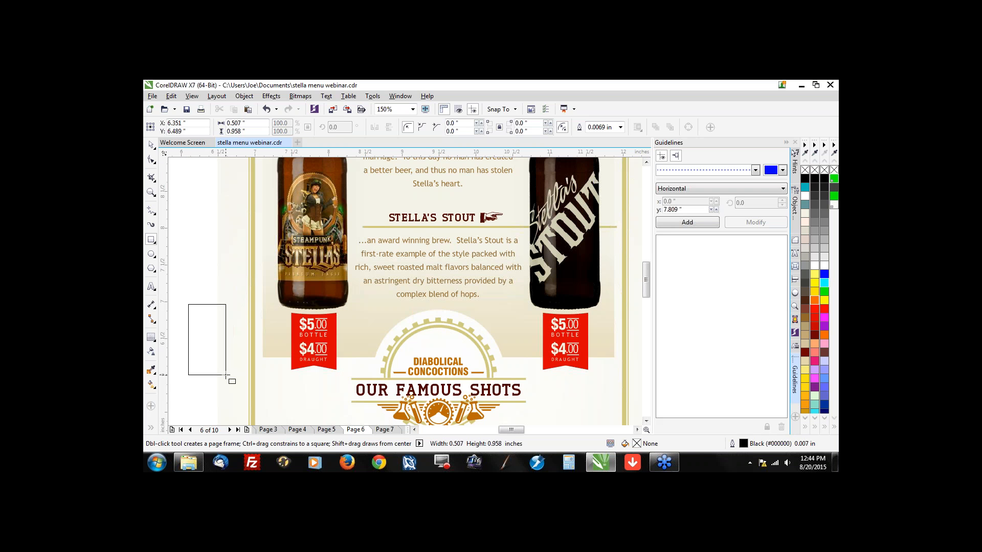
Step: Convert the rectangle to curves and undo the conversion
{"action": "key", "text": "F10"}
{"action": "right_click", "coordinate": [202, 357]}
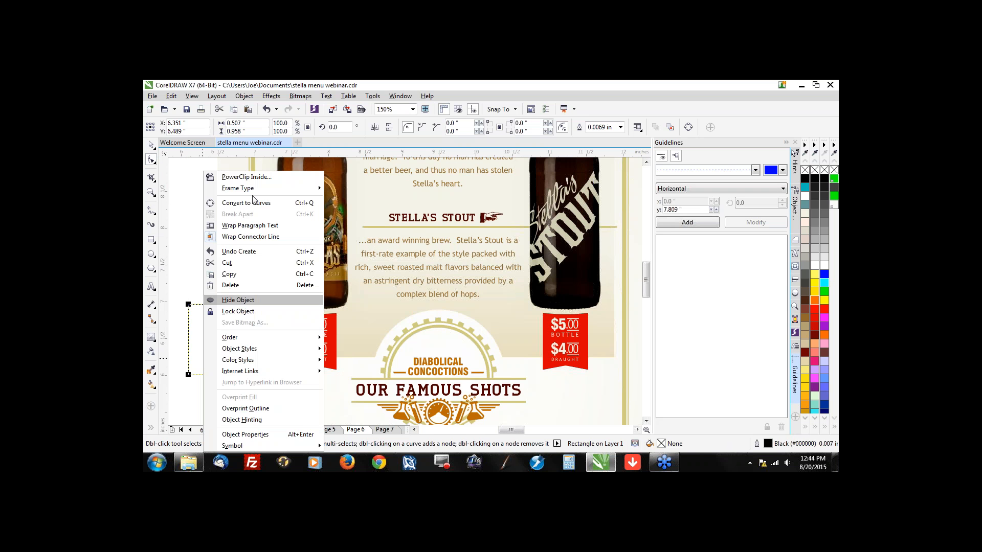
{"action": "left_click", "coordinate": [252, 203]}
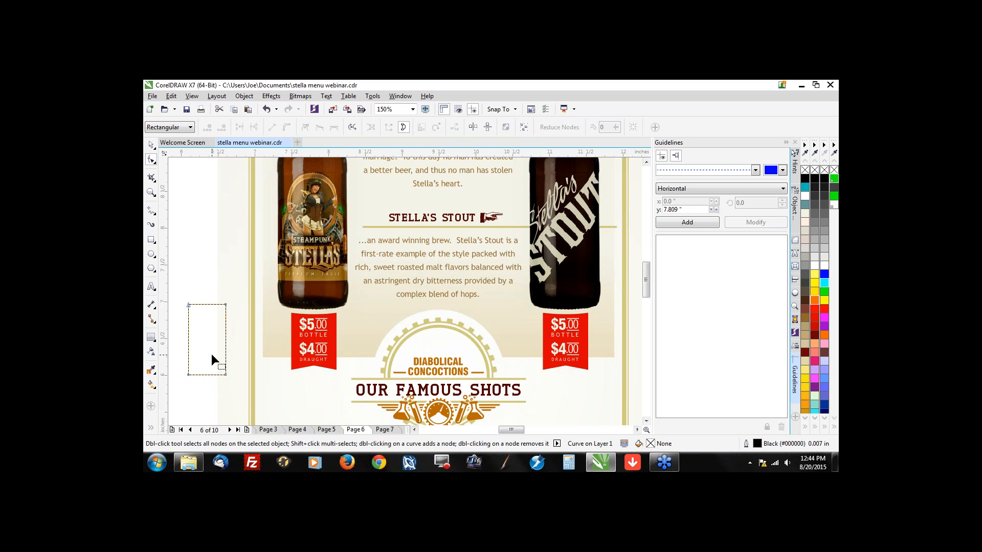
{"action": "key", "text": "ctrl+z"}
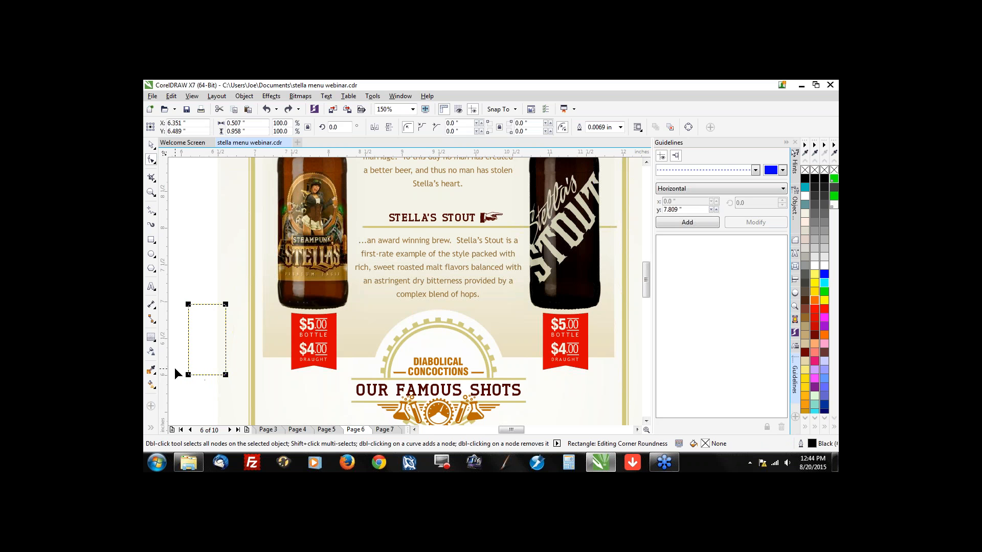
Step: Round the rectangle's corners to a radius of about 0.14 in with the Shape tool and undo the rounding
{"action": "scroll", "coordinate": [173, 367], "scroll_direction": "up", "scroll_amount": 2}
{"action": "left_click_drag", "start_coordinate": [201, 381], "coordinate": [222, 393]}
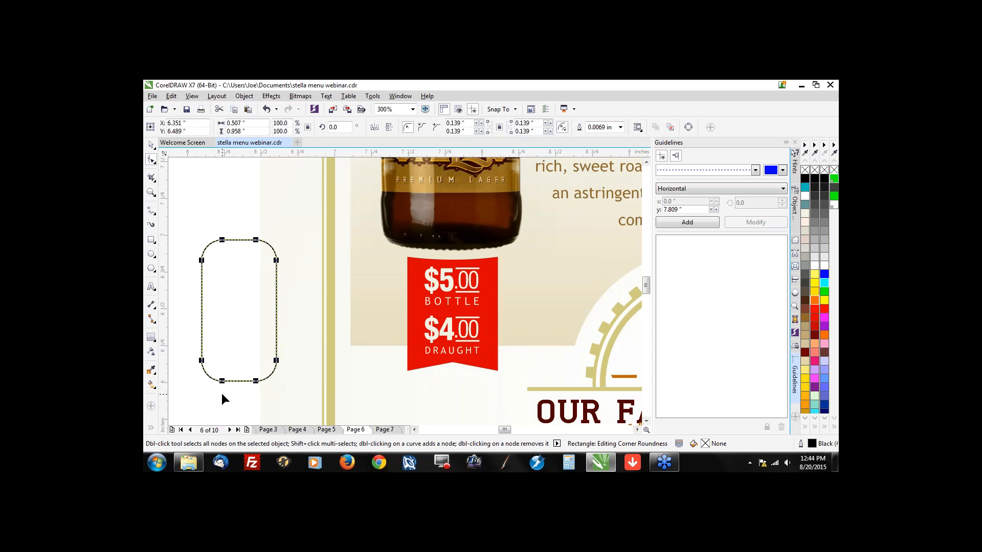
{"action": "key", "text": "ctrl+z"}
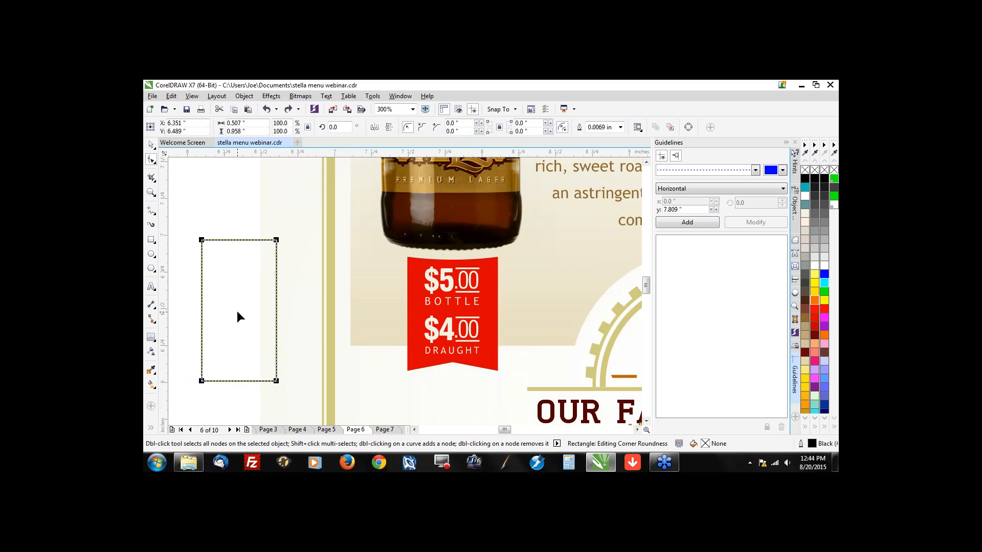
Step: Convert the rectangle to curves and raise a new midpoint node on its lower edge to form a ribbon notch
{"action": "right_click", "coordinate": [242, 281]}
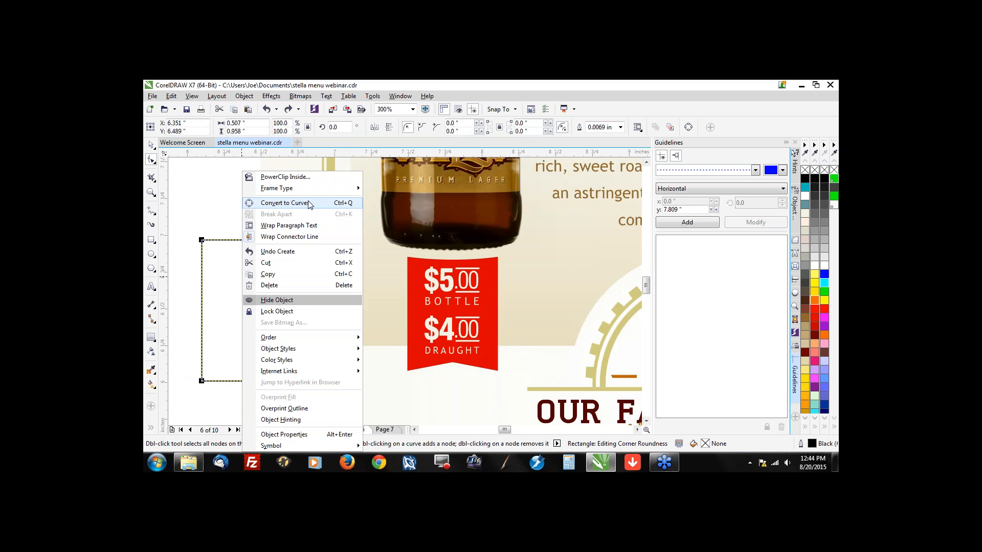
{"action": "left_click", "coordinate": [310, 206]}
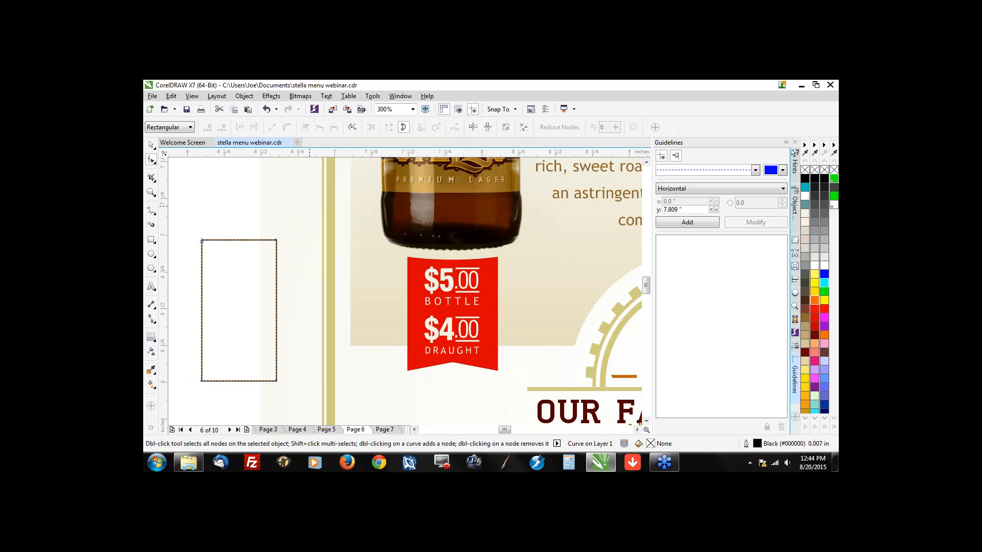
{"action": "left_click_drag", "start_coordinate": [223, 407], "coordinate": [223, 407]}
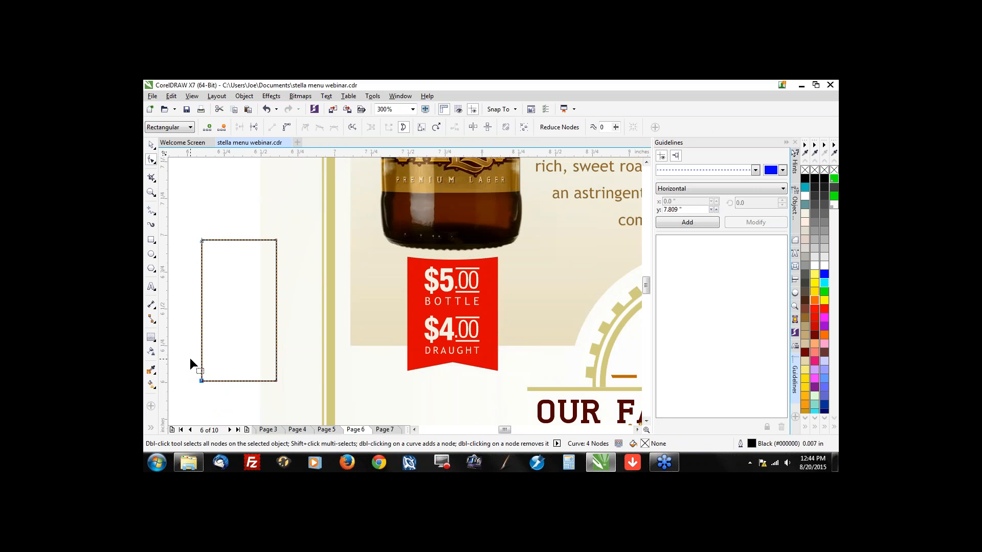
{"action": "left_click_drag", "start_coordinate": [189, 358], "coordinate": [222, 404]}
{"action": "left_click", "coordinate": [207, 126]}
{"action": "left_click_drag", "start_coordinate": [226, 335], "coordinate": [247, 400]}
{"action": "key", "text": "Up"}
Step: Bend the ribbon shape's upper edge slightly downward into a shallow curve
{"action": "left_click", "coordinate": [239, 240]}
{"action": "left_click_drag", "start_coordinate": [237, 239], "coordinate": [239, 247]}
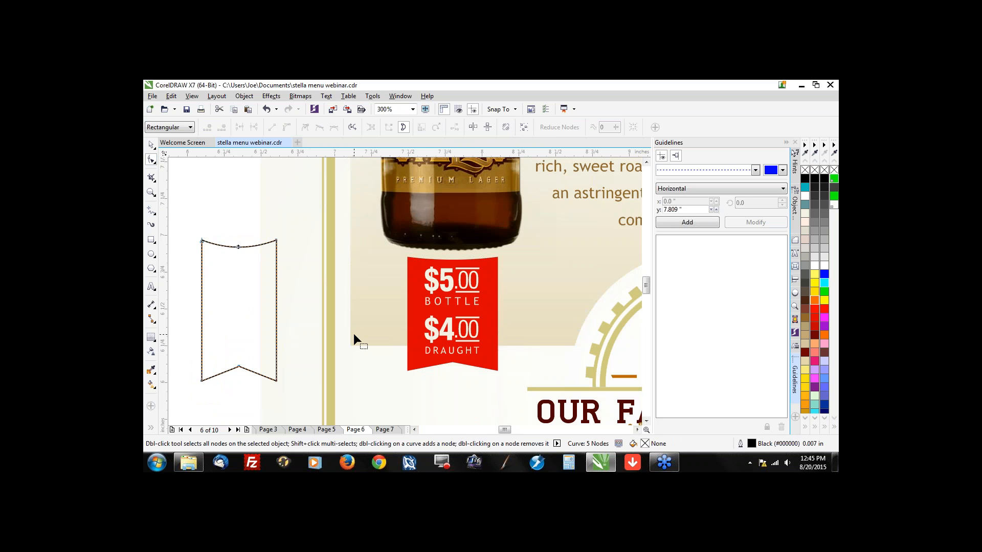
{"action": "scroll", "coordinate": [354, 333], "scroll_direction": "down", "scroll_amount": 1}
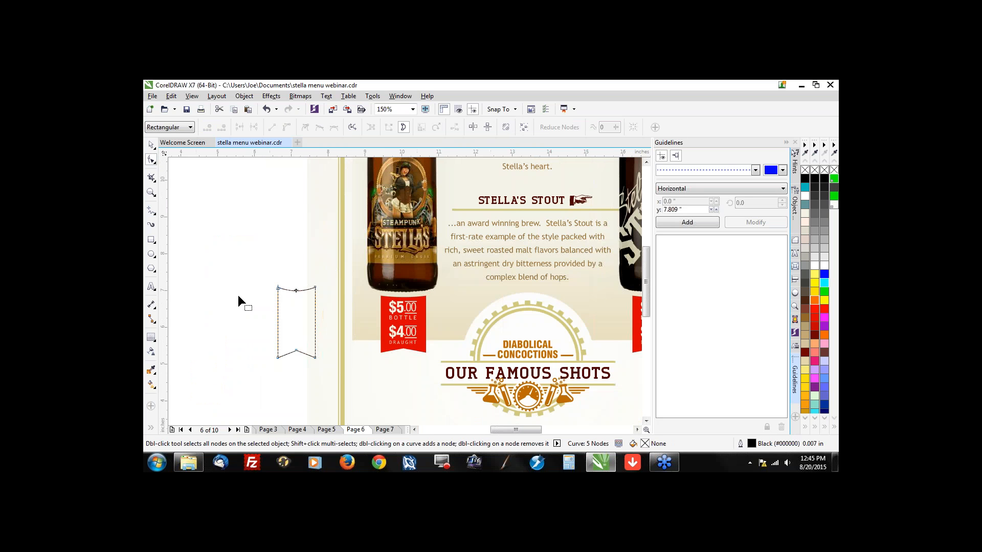
Step: Examine the single-colour beer brand logos under the Available Beers heading on page 6
{"action": "key", "text": "shift+F4"}
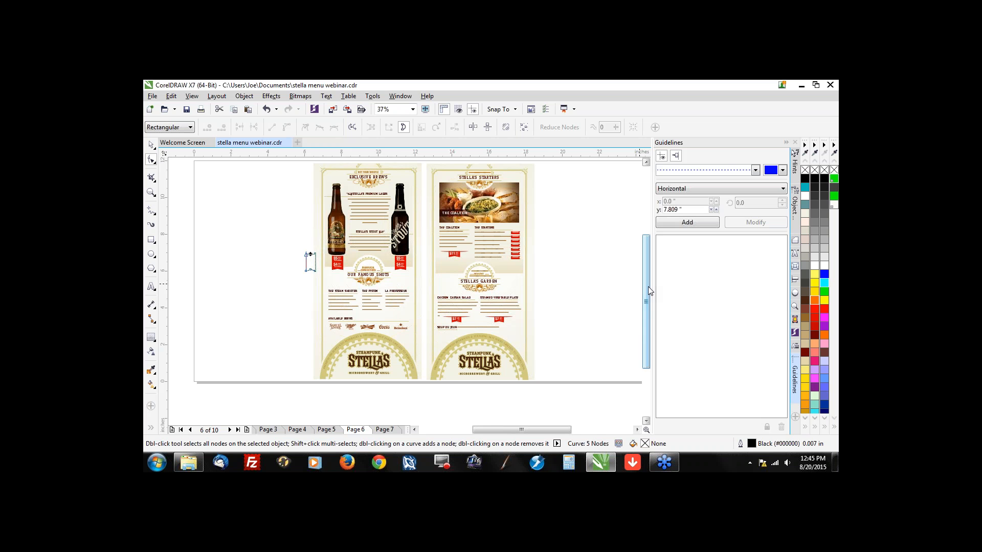
{"action": "left_click_drag", "start_coordinate": [648, 287], "coordinate": [649, 281]}
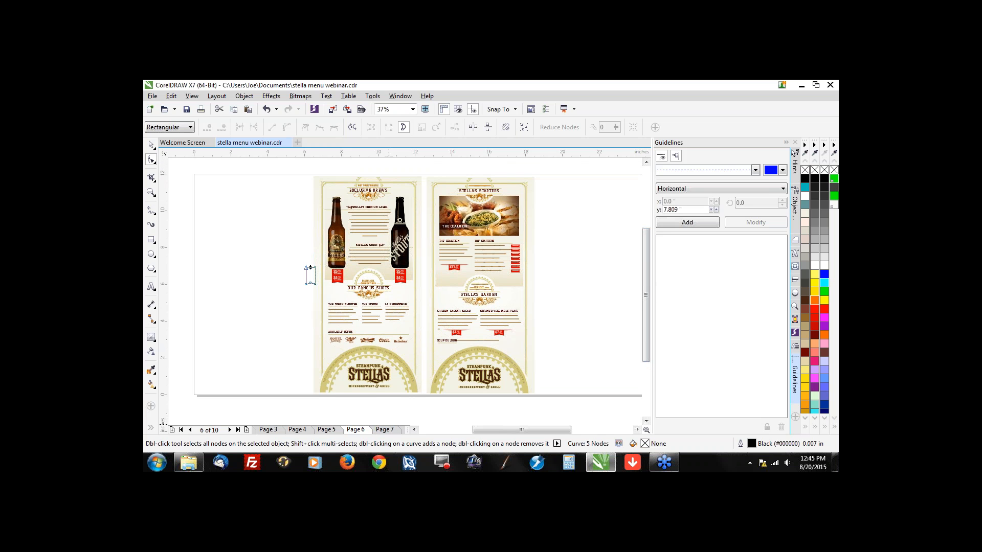
{"action": "scroll", "coordinate": [355, 339], "scroll_direction": "up", "scroll_amount": 2}
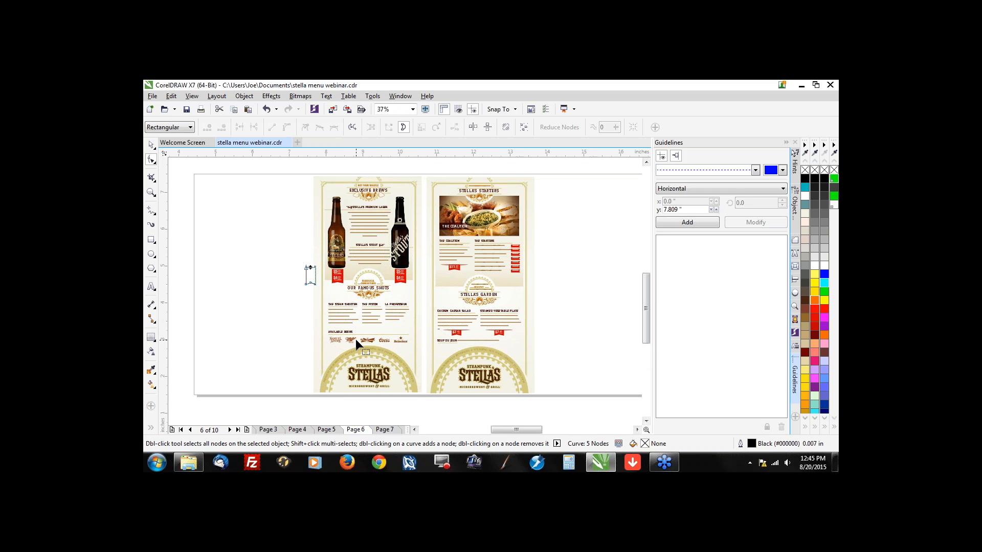
{"action": "scroll", "coordinate": [355, 339], "scroll_direction": "up", "scroll_amount": 4}
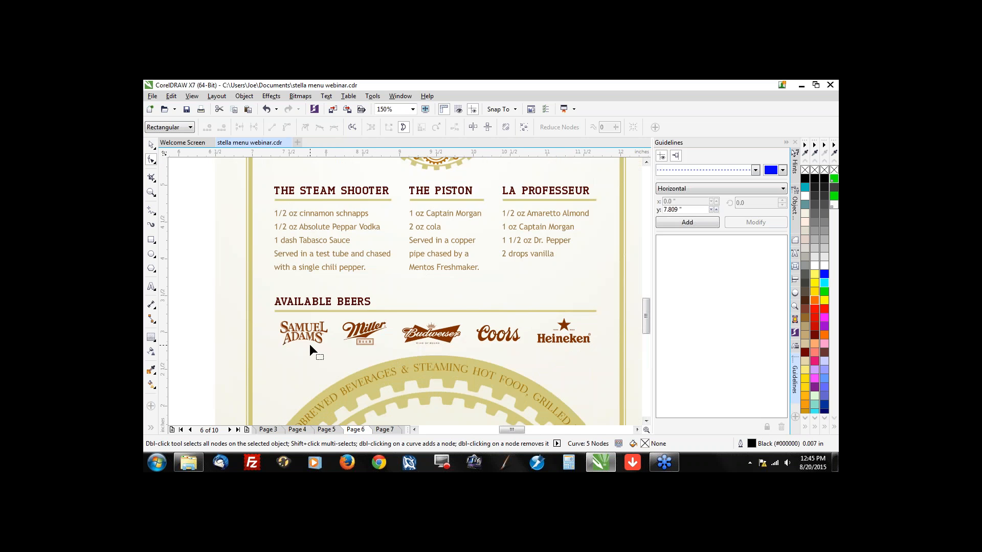
{"action": "left_click_drag", "start_coordinate": [336, 330], "coordinate": [384, 338]}
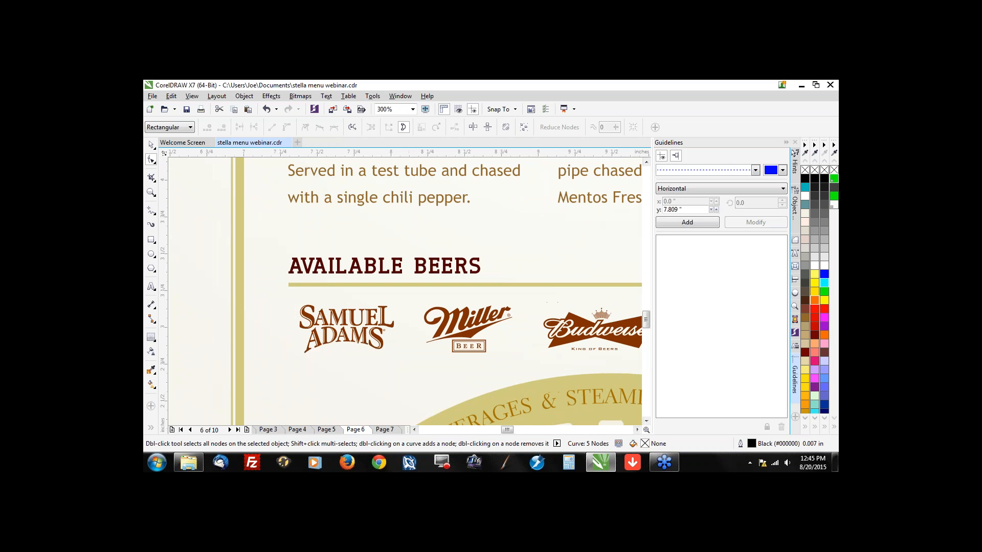
{"action": "key", "text": "space"}
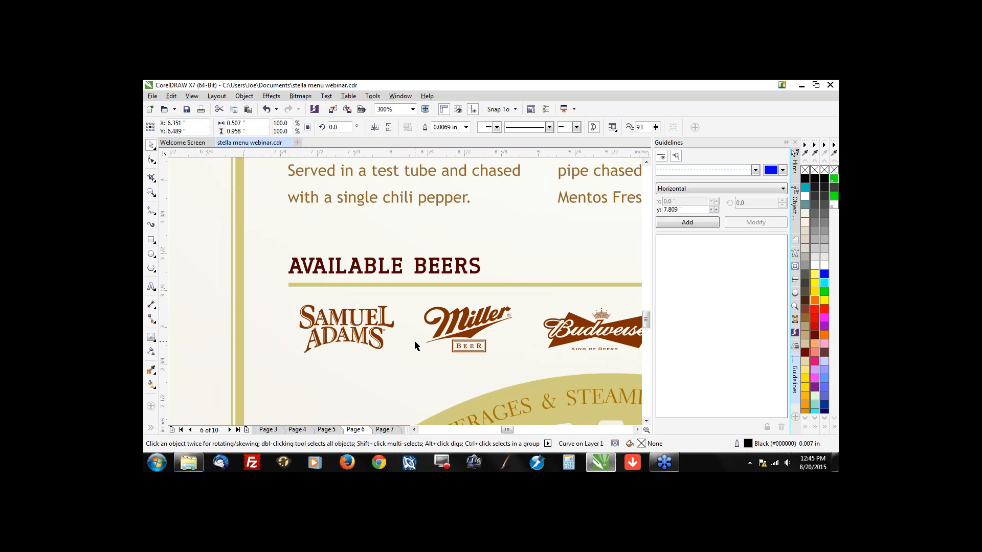
{"action": "scroll", "coordinate": [414, 342], "scroll_direction": "down", "scroll_amount": 2}
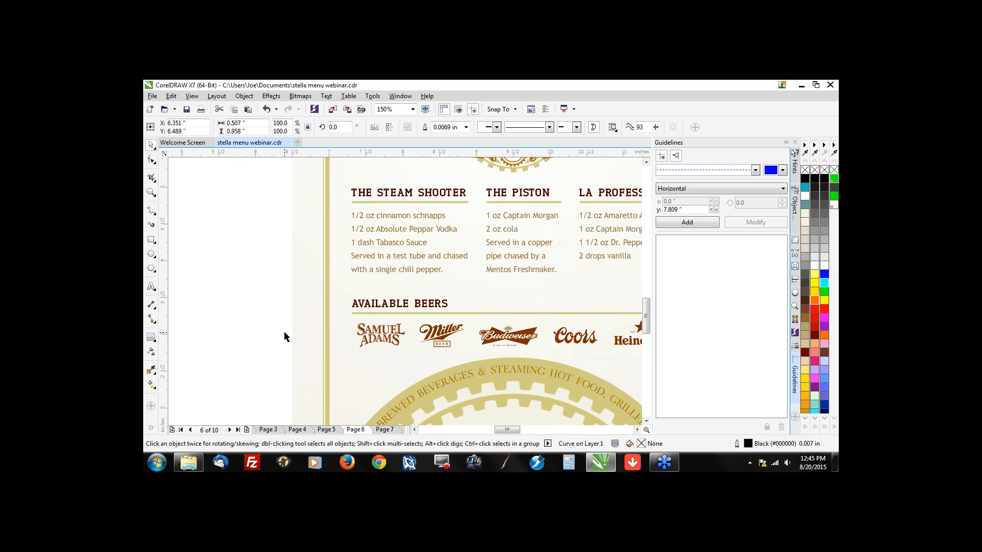
{"action": "scroll", "coordinate": [284, 330], "scroll_direction": "down", "scroll_amount": 2}
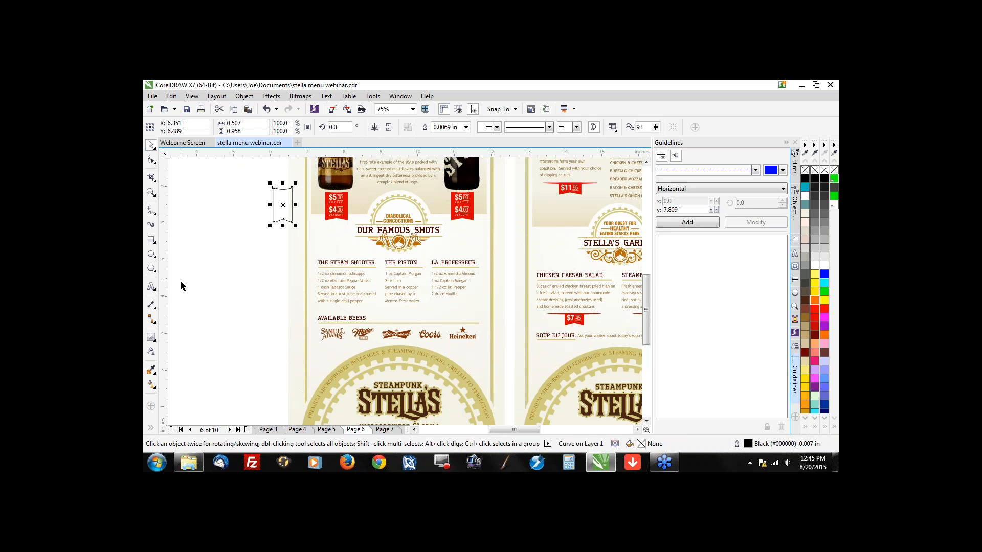
Step: Place a copy of the beer logos in the empty area beside the first menu panel and delete that copy
{"action": "left_click", "coordinate": [338, 335]}
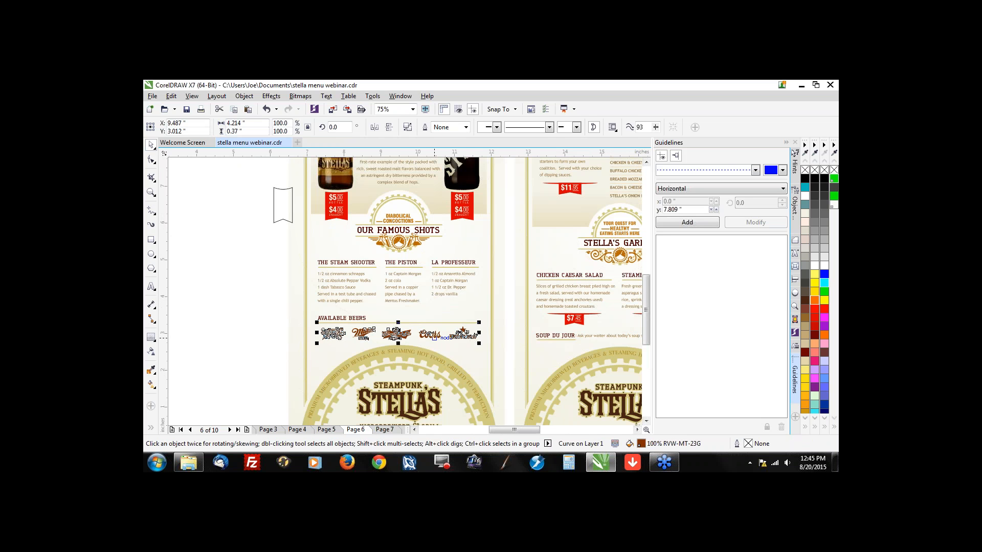
{"action": "scroll", "coordinate": [434, 337], "scroll_direction": "down", "scroll_amount": 1}
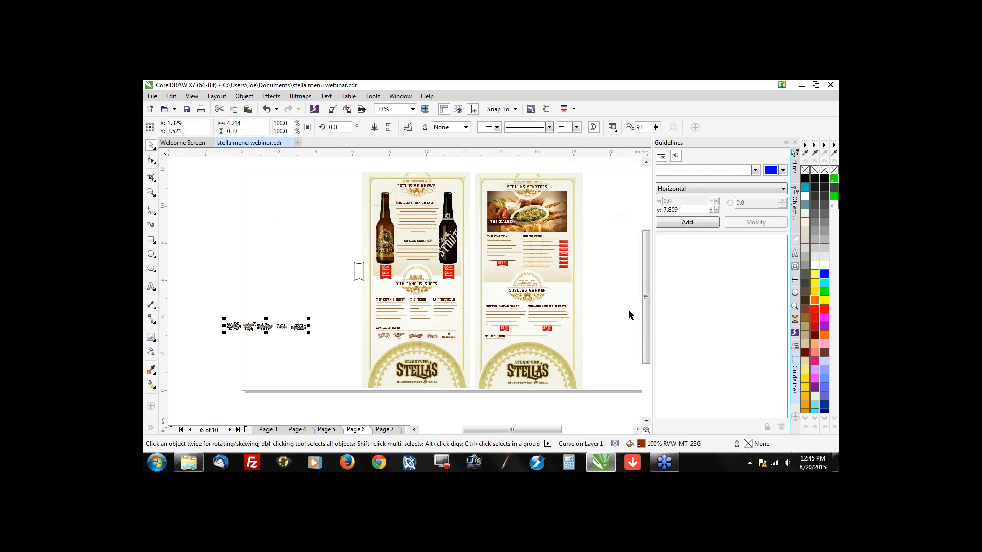
{"action": "left_click", "coordinate": [621, 305]}
Step: Copy the Stella's Garden emblem, with its gear arch and scrollwork, into the empty area beside the menu panels
{"action": "left_click_drag", "start_coordinate": [618, 311], "coordinate": [493, 269]}
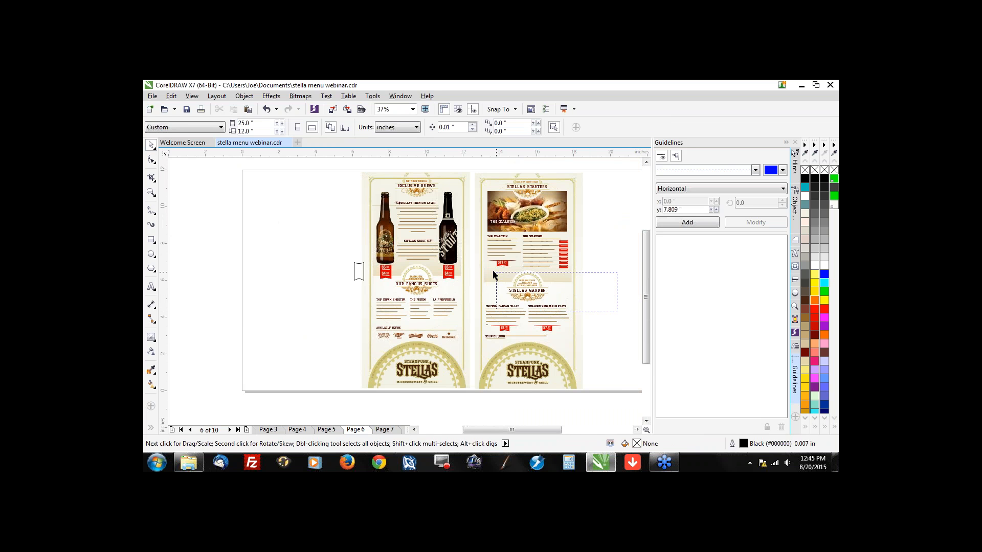
{"action": "left_click_drag", "start_coordinate": [548, 310], "coordinate": [201, 219]}
{"action": "scroll", "coordinate": [296, 321], "scroll_direction": "up", "scroll_amount": 2}
{"action": "scroll", "coordinate": [201, 219], "scroll_direction": "up", "scroll_amount": 2}
Step: Convert the copied Stella's Garden emblem to a bitmap at 300 dpi
{"action": "left_click", "coordinate": [300, 95]}
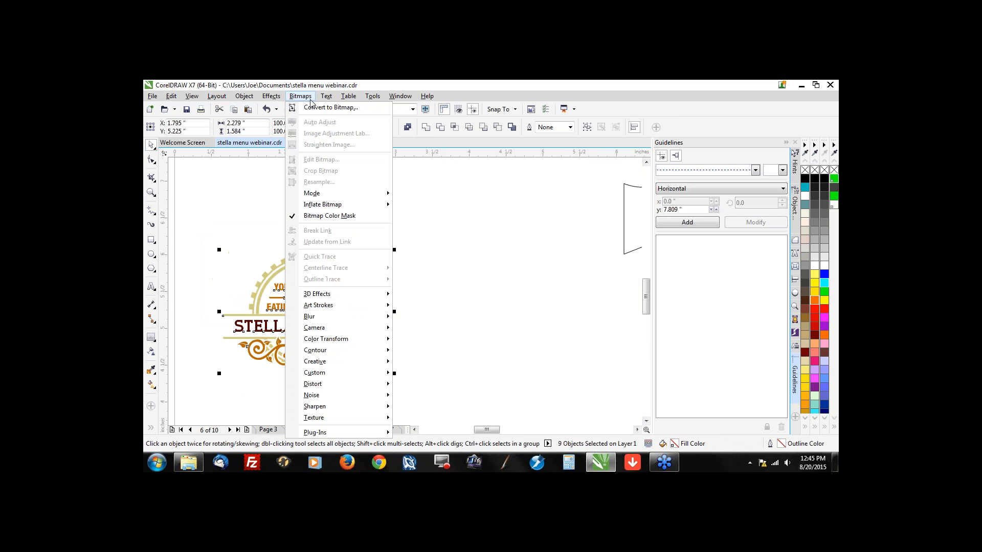
{"action": "left_click", "coordinate": [317, 105]}
{"action": "left_click", "coordinate": [487, 218]}
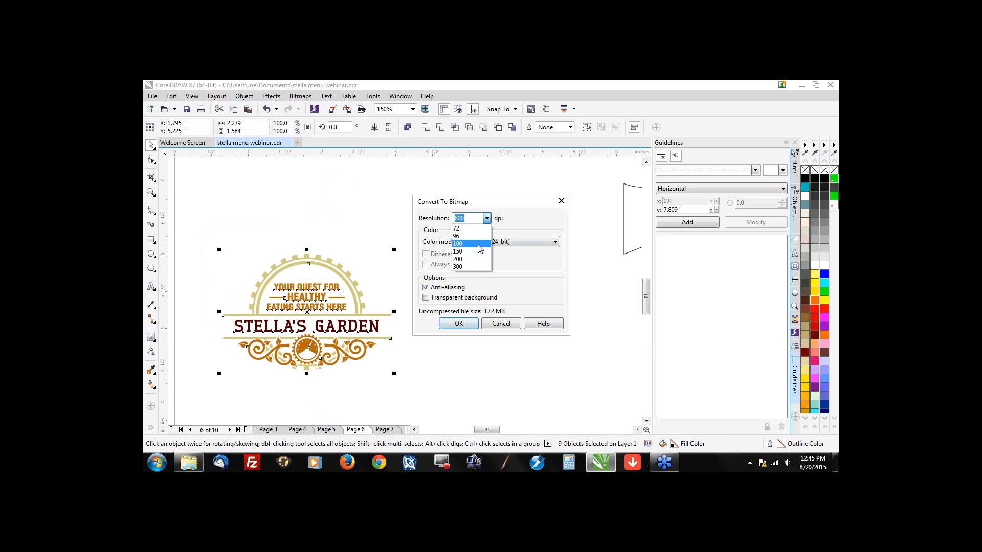
{"action": "left_click", "coordinate": [466, 270]}
{"action": "left_click", "coordinate": [458, 323]}
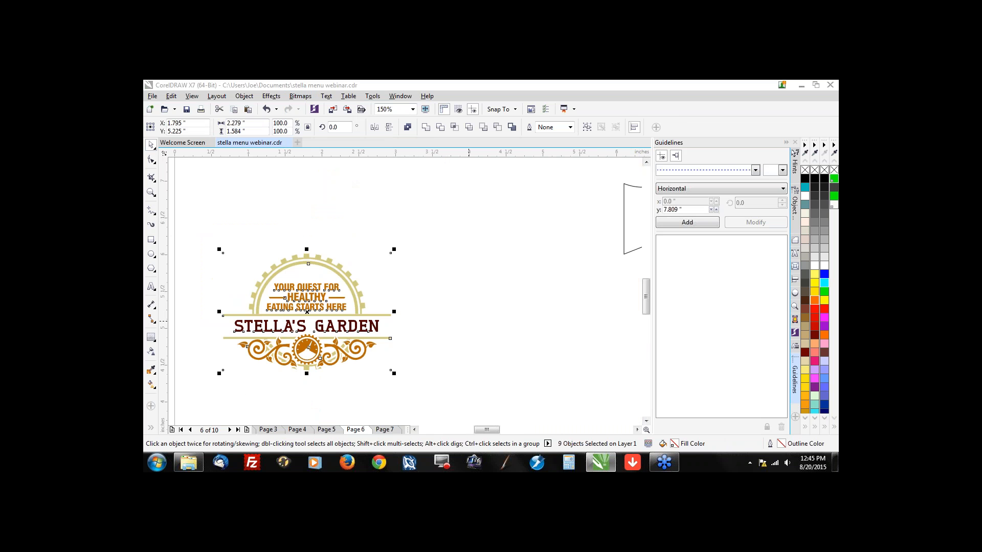
Step: Trace the emblem bitmap with the Logo outline trace, setting detail to maximum and smoothing to 61
{"action": "scroll", "coordinate": [311, 276], "scroll_direction": "up", "scroll_amount": 10}
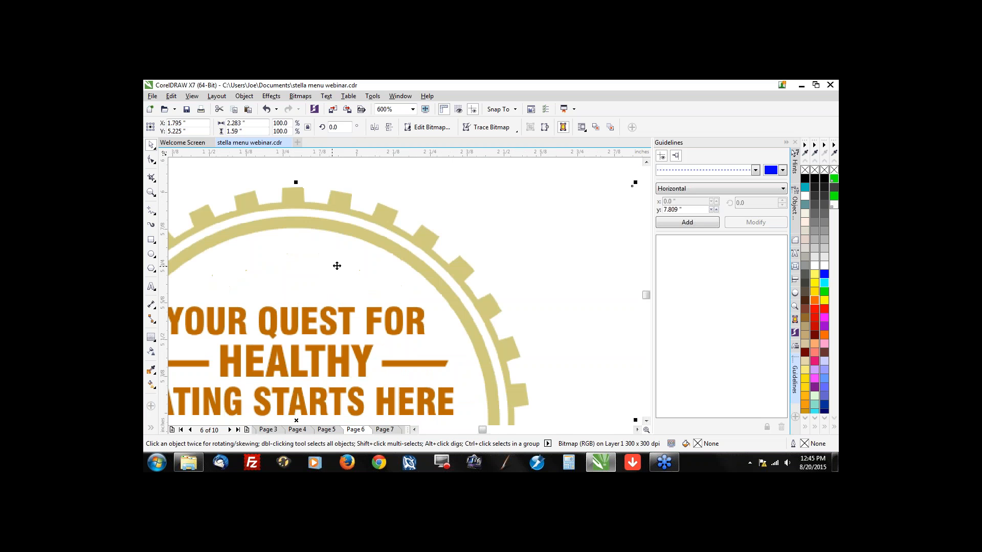
{"action": "scroll", "coordinate": [367, 215], "scroll_direction": "down", "scroll_amount": 1}
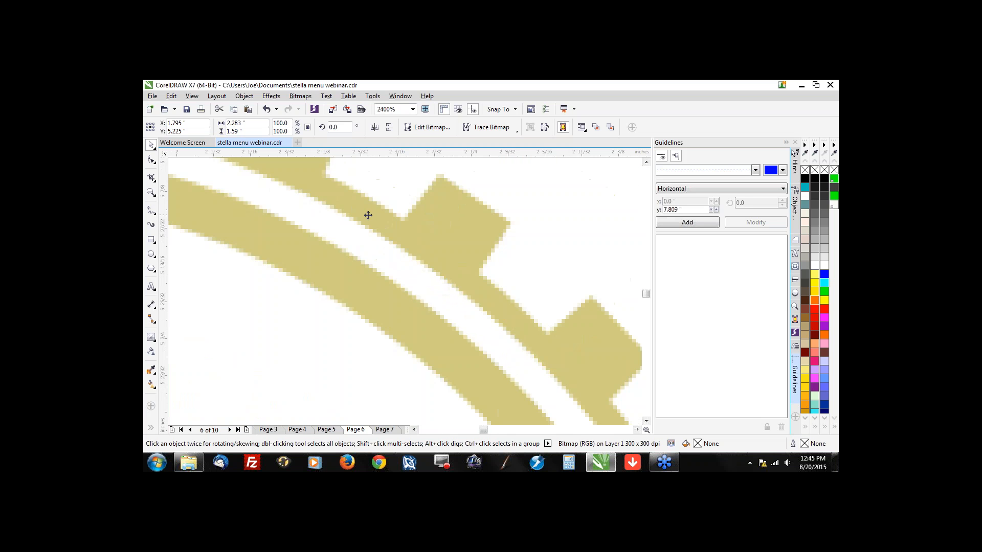
{"action": "scroll", "coordinate": [476, 288], "scroll_direction": "down", "scroll_amount": 2}
{"action": "scroll", "coordinate": [439, 203], "scroll_direction": "down", "scroll_amount": 2}
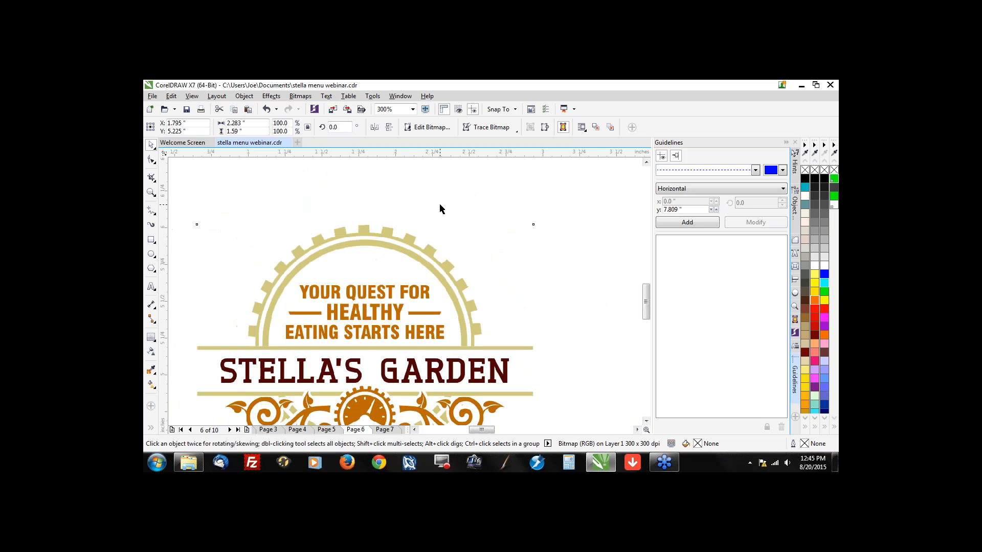
{"action": "left_click", "coordinate": [492, 127]}
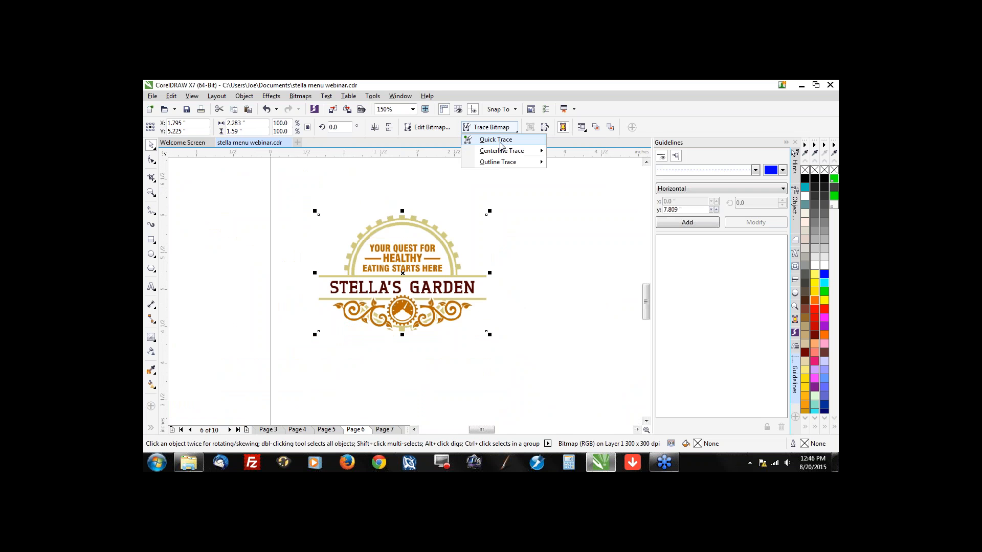
{"action": "mouse_move", "coordinate": [511, 163]}
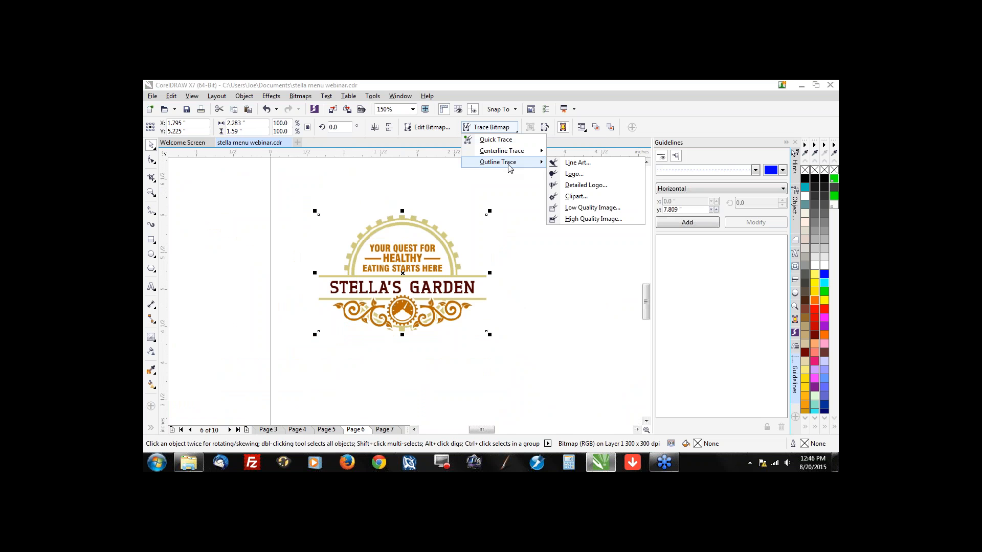
{"action": "left_click", "coordinate": [573, 174]}
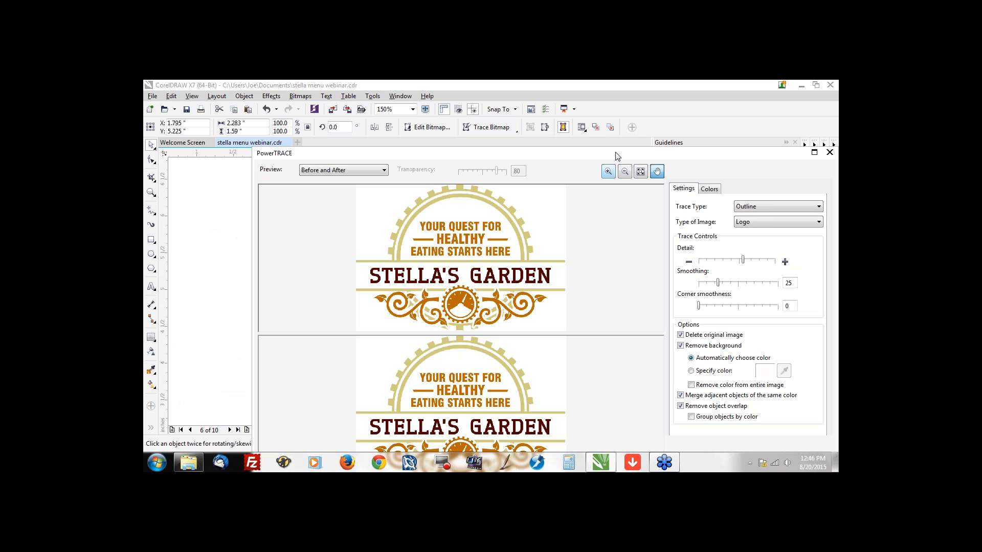
{"action": "mouse_move", "coordinate": [617, 156]}
{"action": "left_mouse_down"}
{"action": "mouse_move", "coordinate": [591, 148]}
{"action": "mouse_move", "coordinate": [541, 96]}
{"action": "left_mouse_up"}
{"action": "left_click_drag", "start_coordinate": [670, 202], "coordinate": [699, 203]}
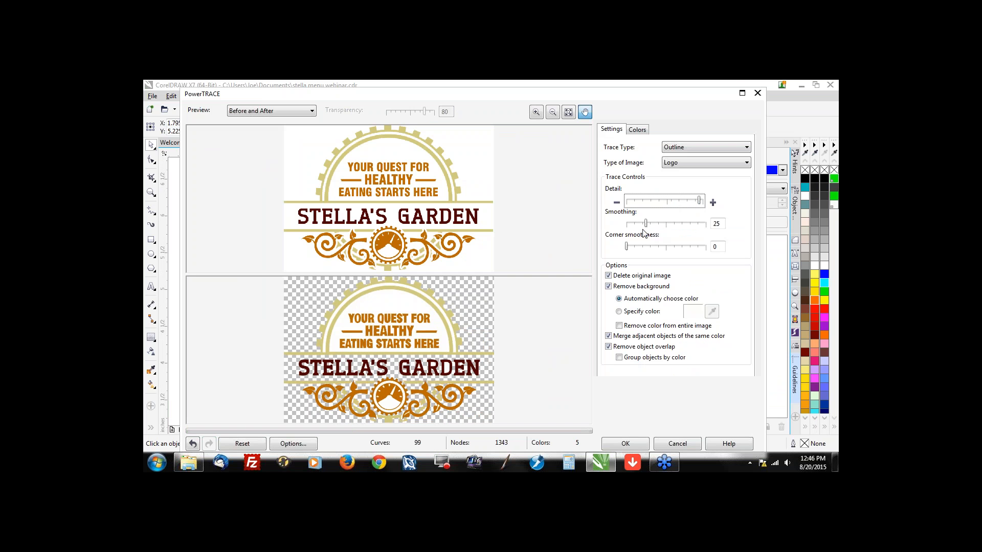
{"action": "mouse_move", "coordinate": [647, 224]}
{"action": "left_mouse_down"}
{"action": "mouse_move", "coordinate": [685, 224]}
{"action": "mouse_move", "coordinate": [674, 224]}
{"action": "left_mouse_up"}
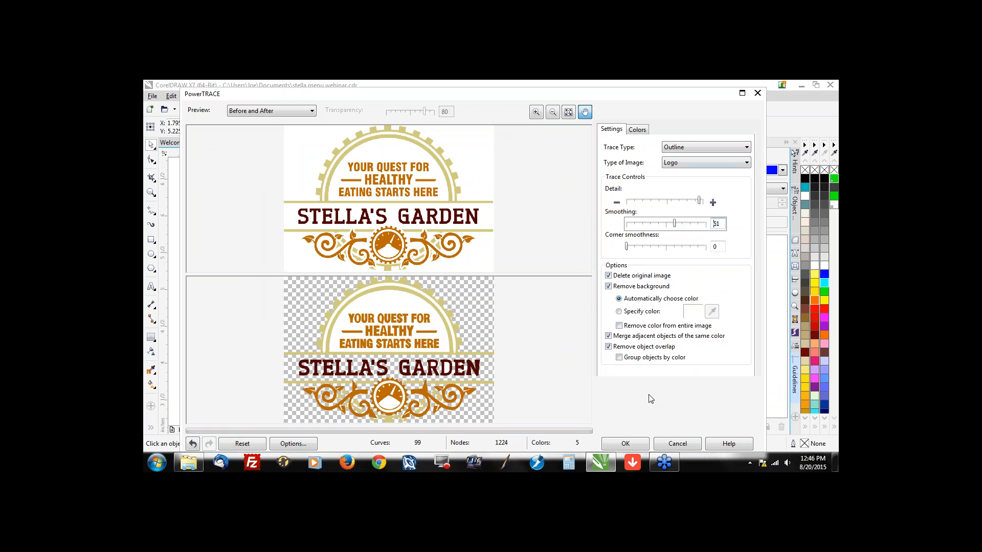
{"action": "left_click", "coordinate": [626, 444]}
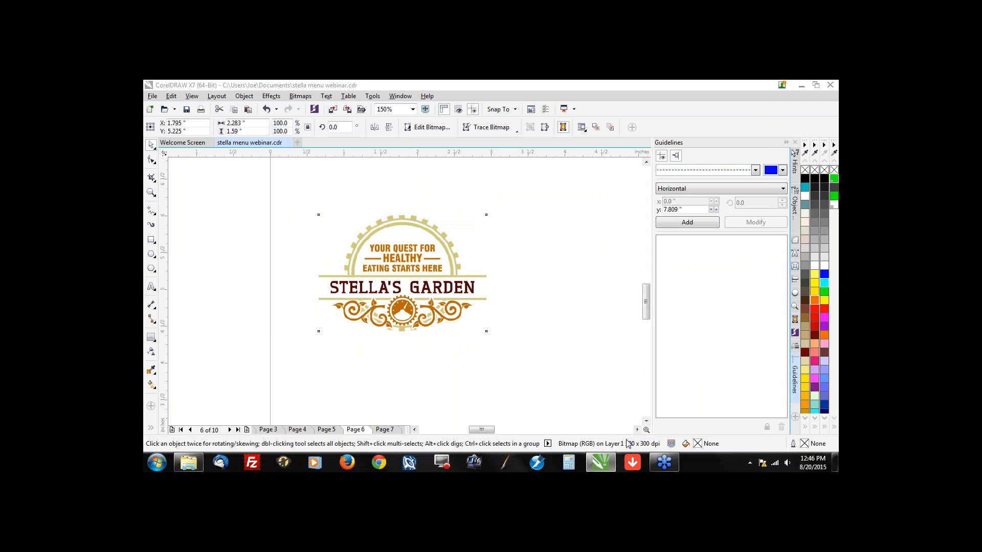
Step: Inspect the traced Stella's Garden emblem, and delete it along with the notched ribbon shape beside the first menu panel
{"action": "left_click", "coordinate": [510, 364]}
{"action": "scroll", "coordinate": [414, 289], "scroll_direction": "up", "scroll_amount": 2}
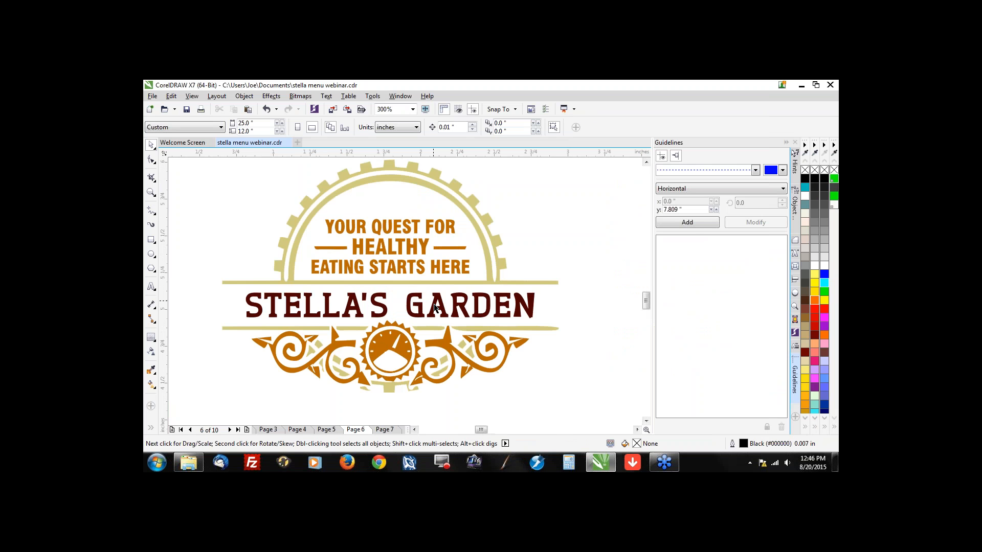
{"action": "scroll", "coordinate": [434, 307], "scroll_direction": "up", "scroll_amount": 2}
{"action": "scroll", "coordinate": [462, 304], "scroll_direction": "down", "scroll_amount": 2}
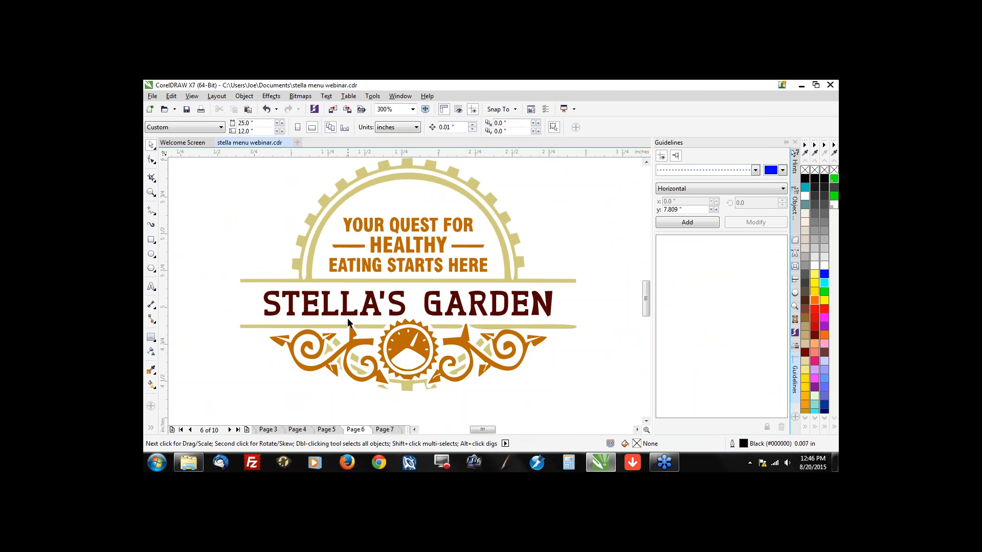
{"action": "scroll", "coordinate": [347, 322], "scroll_direction": "down", "scroll_amount": 2}
{"action": "left_click_drag", "start_coordinate": [240, 387], "coordinate": [501, 224]}
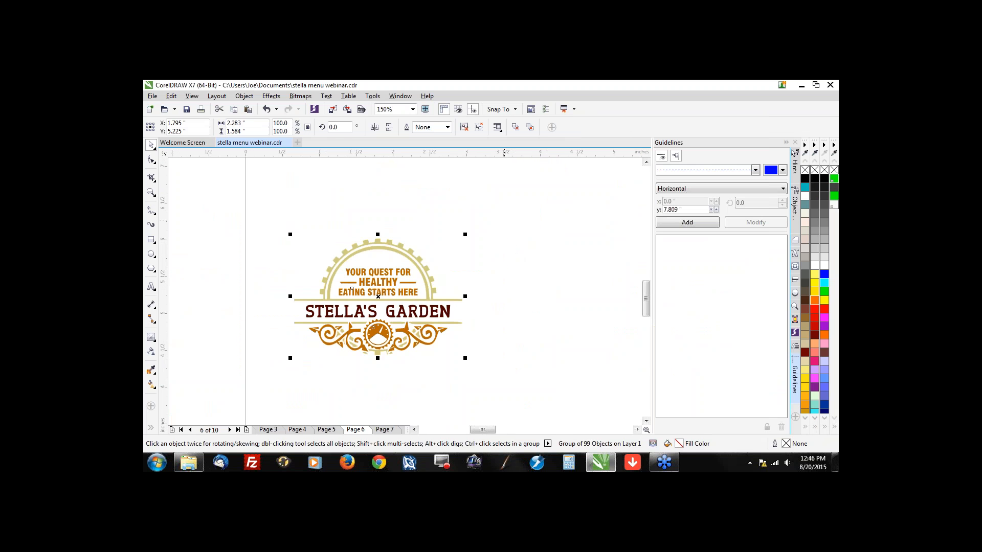
{"action": "scroll", "coordinate": [367, 252], "scroll_direction": "down", "scroll_amount": 1}
{"action": "scroll", "coordinate": [367, 252], "scroll_direction": "down", "scroll_amount": 1}
{"action": "key", "text": "Delete"}
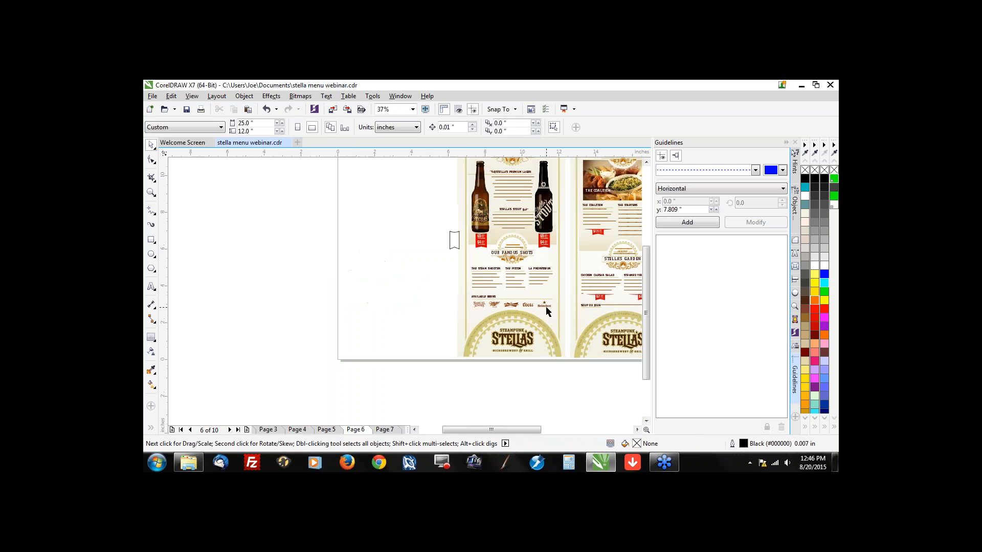
{"action": "left_click_drag", "start_coordinate": [429, 257], "coordinate": [471, 216]}
{"action": "key", "text": "Delete"}
Step: Review the four-panel menu layout on page 7, including the Steampunk Shooters photo under Gourmet Burgers, and go to page 8
{"action": "scroll", "coordinate": [397, 301], "scroll_direction": "down", "scroll_amount": 1}
{"action": "scroll", "coordinate": [484, 282], "scroll_direction": "up", "scroll_amount": 1}
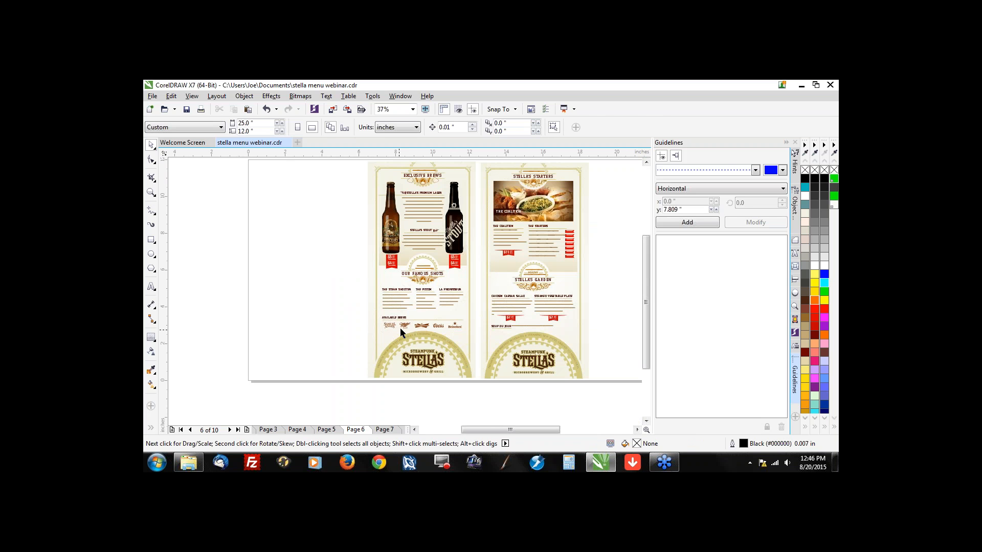
{"action": "left_click", "coordinate": [392, 430]}
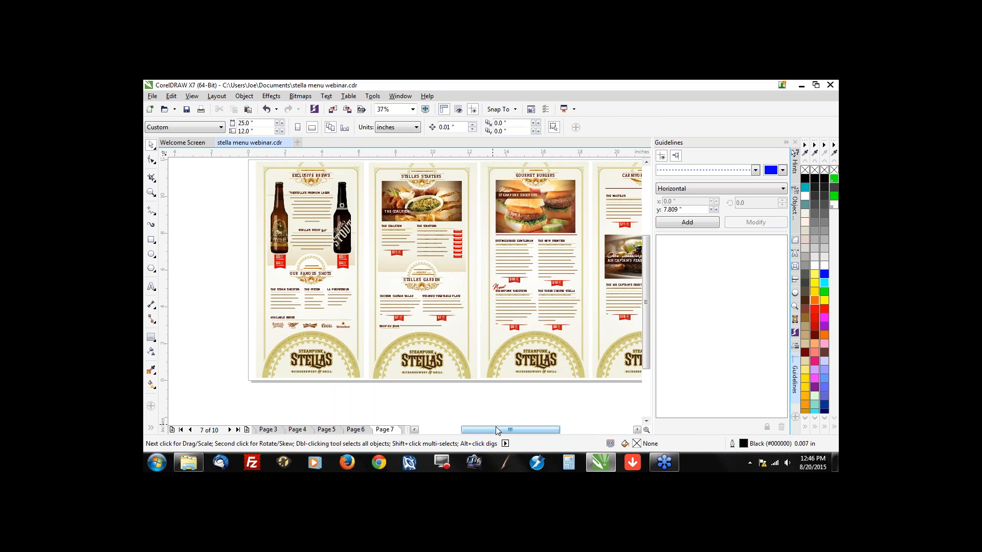
{"action": "left_click_drag", "start_coordinate": [495, 427], "coordinate": [507, 426]}
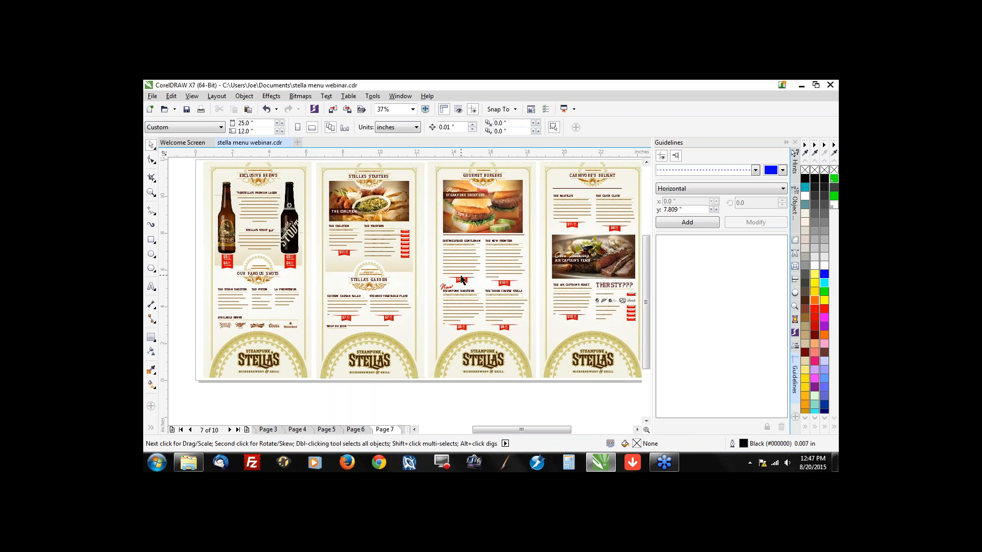
{"action": "scroll", "coordinate": [510, 189], "scroll_direction": "up", "scroll_amount": 2}
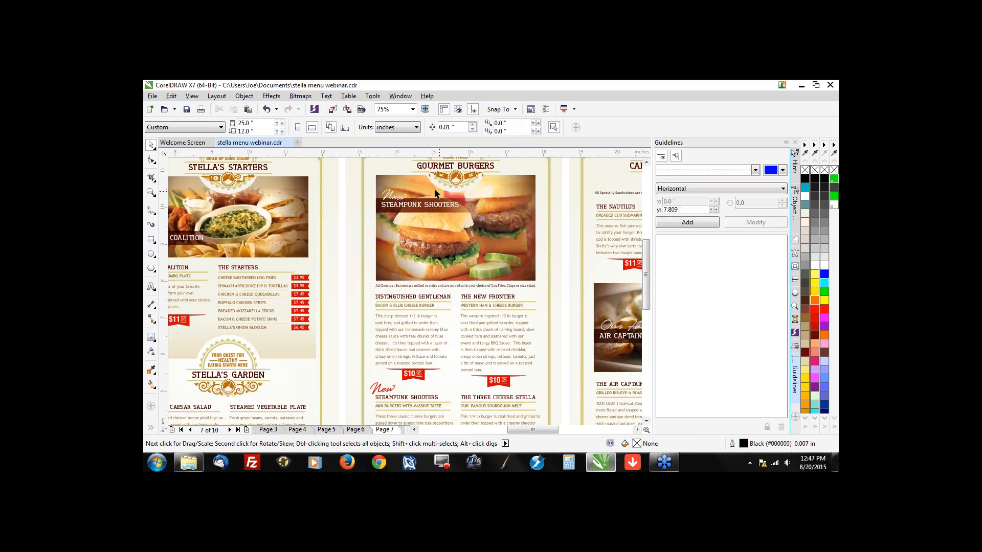
{"action": "scroll", "coordinate": [435, 193], "scroll_direction": "up", "scroll_amount": 2}
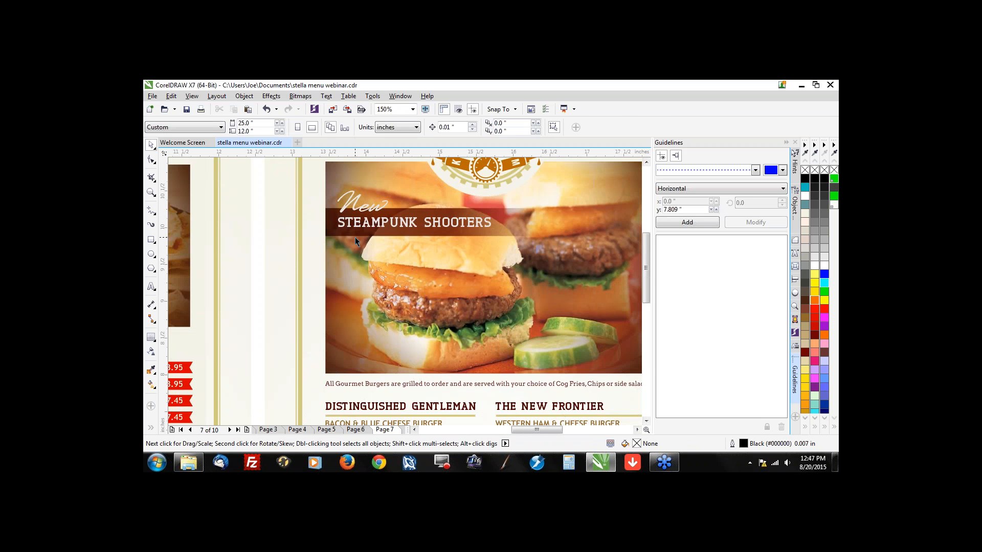
{"action": "scroll", "coordinate": [354, 237], "scroll_direction": "down", "scroll_amount": 2}
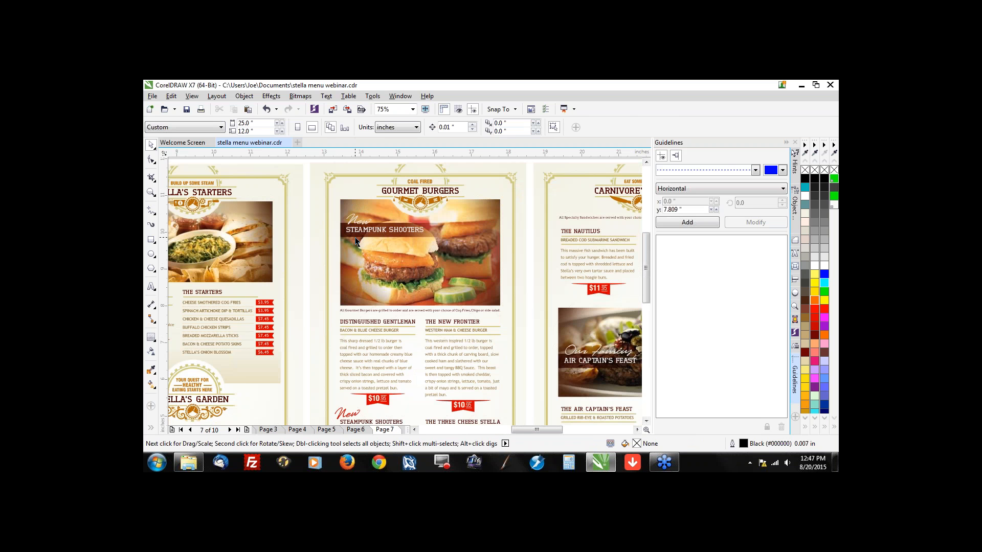
{"action": "scroll", "coordinate": [443, 317], "scroll_direction": "down", "scroll_amount": 4}
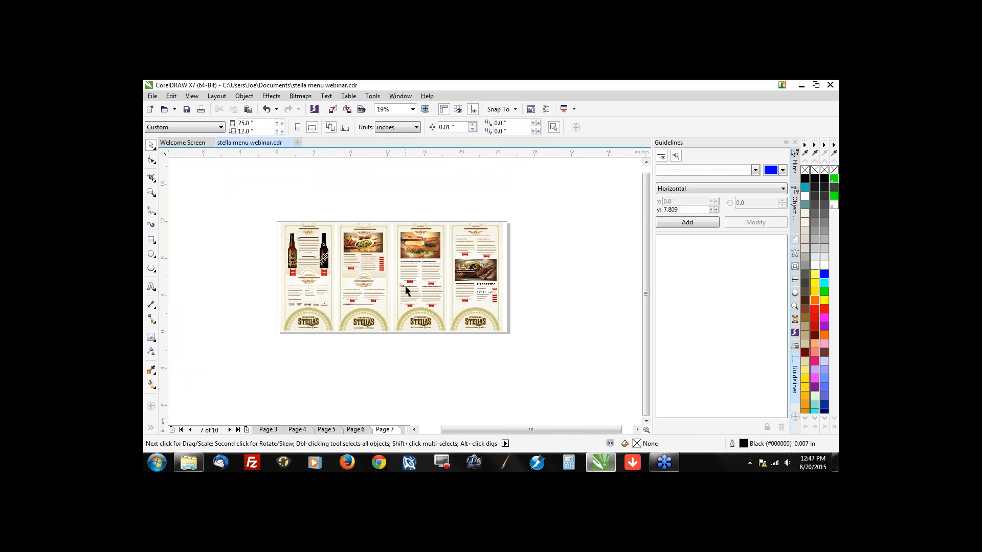
{"action": "scroll", "coordinate": [406, 290], "scroll_direction": "up", "scroll_amount": 2}
{"action": "key", "text": "Page_Down"}
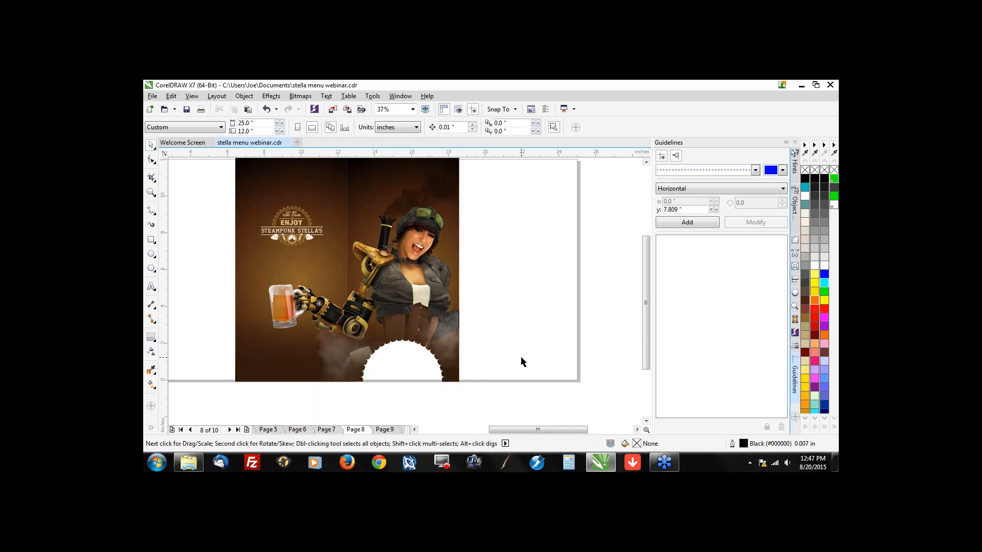
Step: Look at the menu panels on page 7, and examine the woman's illustration in the page 8 cover artwork up close
{"action": "scroll", "coordinate": [481, 336], "scroll_direction": "down", "scroll_amount": 2}
{"action": "scroll", "coordinate": [480, 336], "scroll_direction": "up", "scroll_amount": 2}
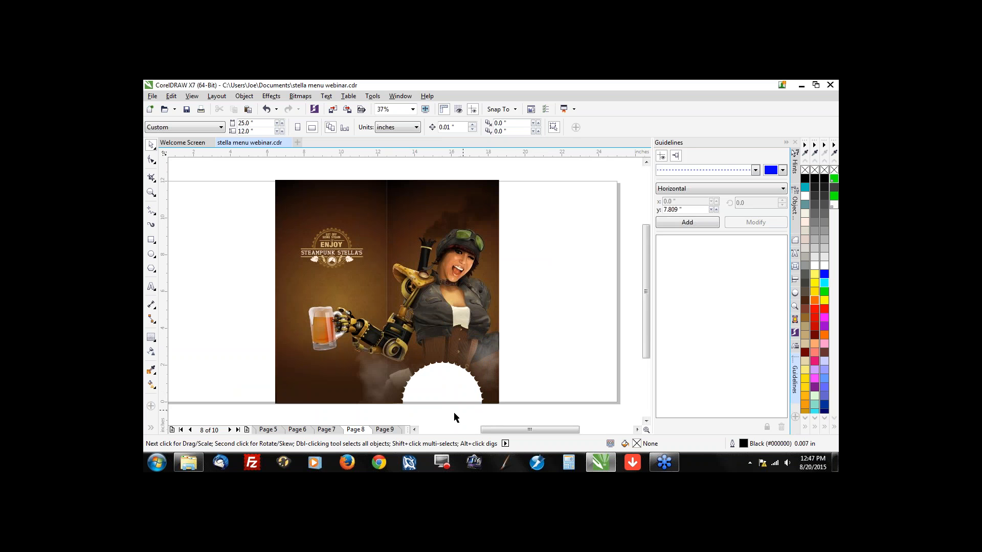
{"action": "left_click", "coordinate": [328, 430]}
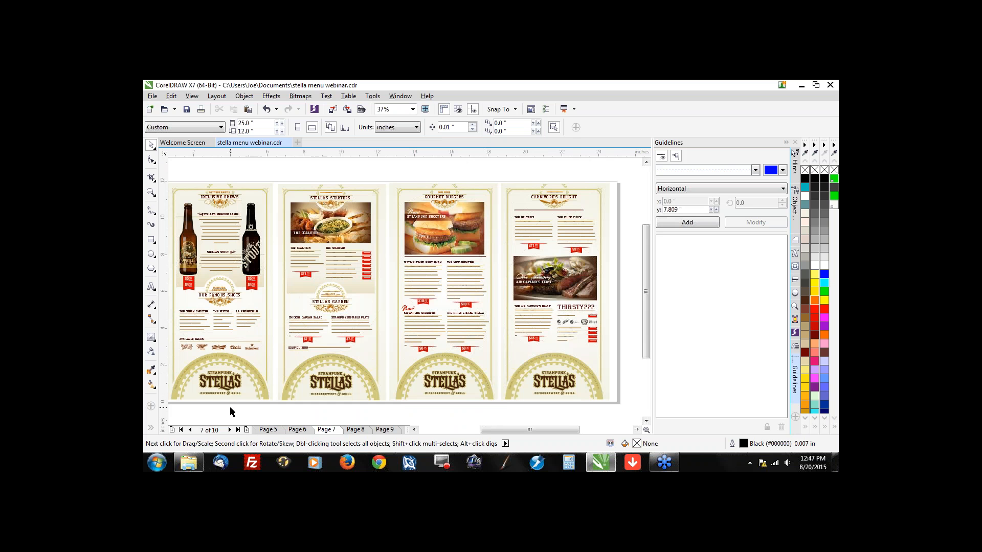
{"action": "left_click", "coordinate": [360, 430]}
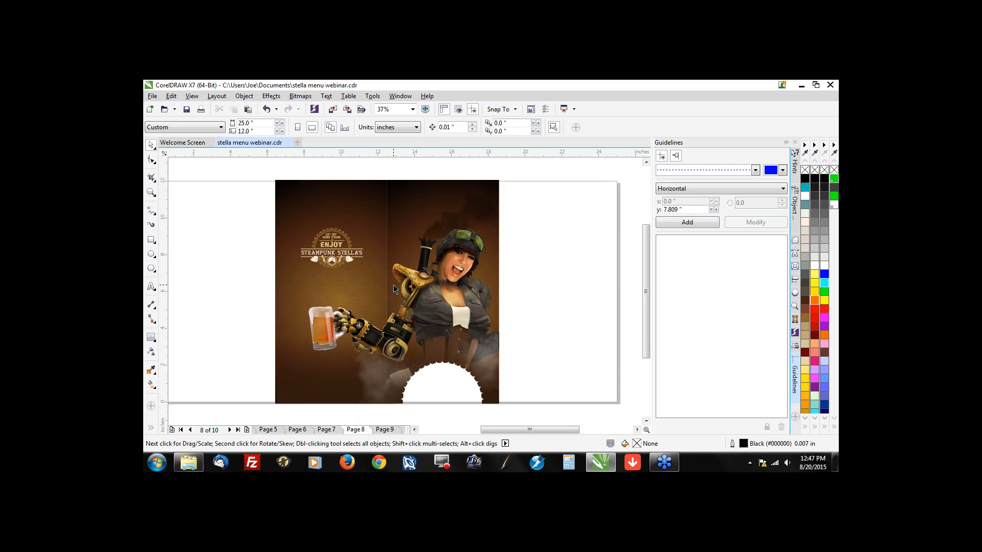
{"action": "left_click", "coordinate": [491, 274]}
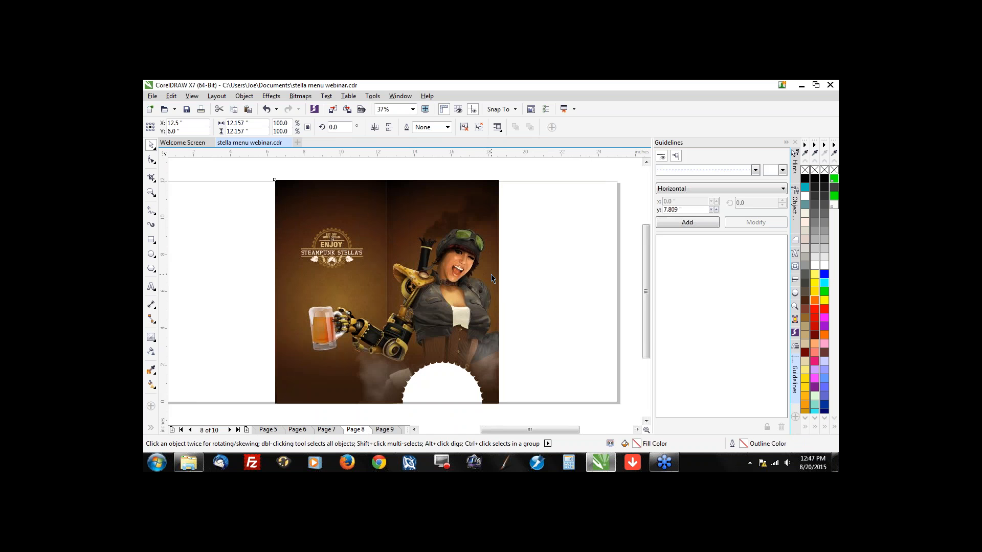
{"action": "scroll", "coordinate": [458, 297], "scroll_direction": "up", "scroll_amount": 2}
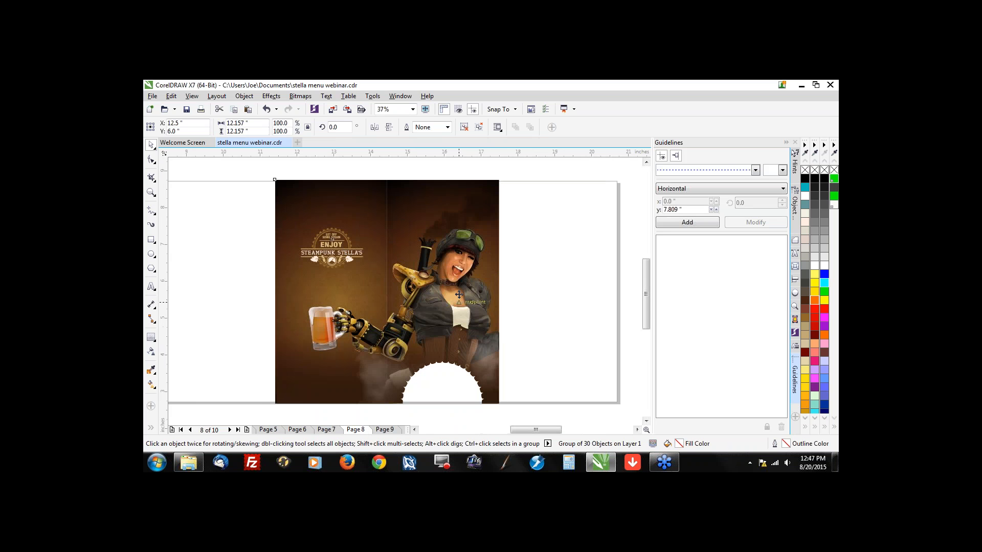
{"action": "scroll", "coordinate": [458, 247], "scroll_direction": "up", "scroll_amount": 2}
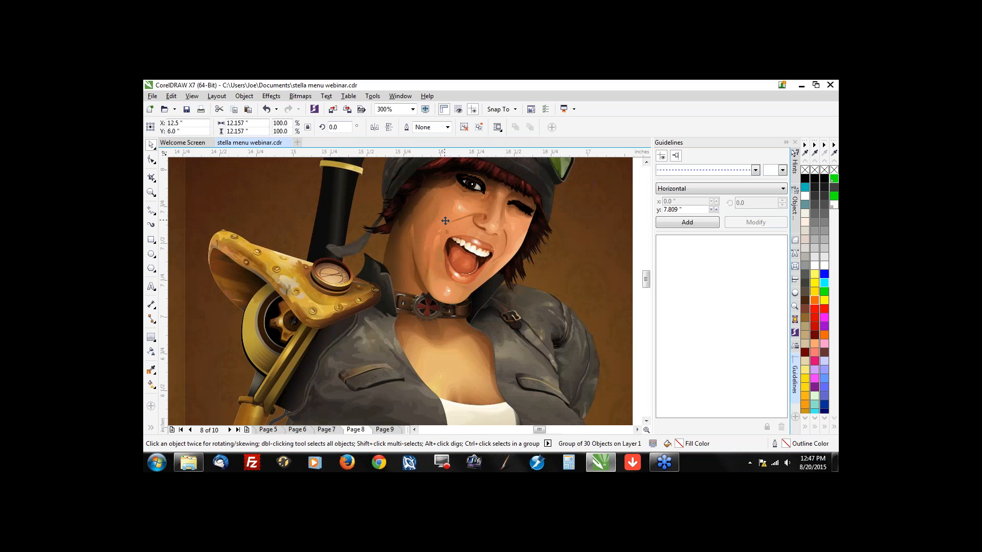
{"action": "scroll", "coordinate": [483, 242], "scroll_direction": "down", "scroll_amount": 1}
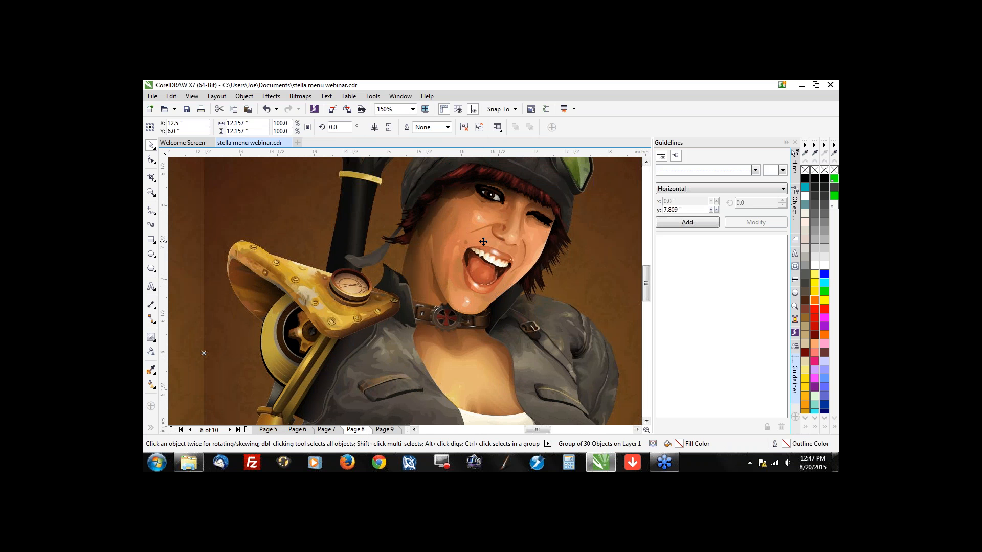
{"action": "scroll", "coordinate": [484, 242], "scroll_direction": "down", "scroll_amount": 1}
Step: Open the PowerClip contents of the page 8 cover artwork for editing and switch the view to wireframe
{"action": "left_click", "coordinate": [458, 317], "text": "ctrl"}
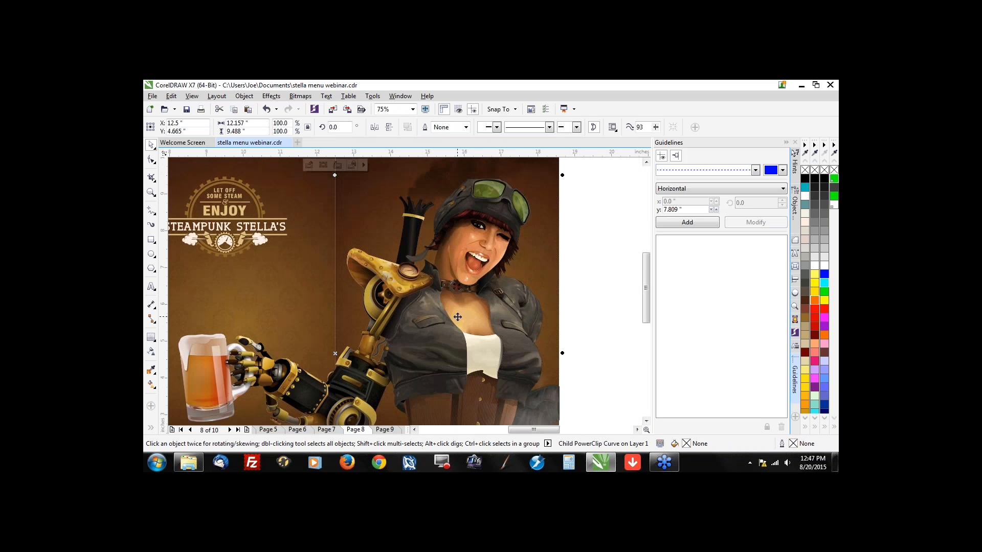
{"action": "right_click", "coordinate": [457, 317]}
{"action": "left_click", "coordinate": [491, 169]}
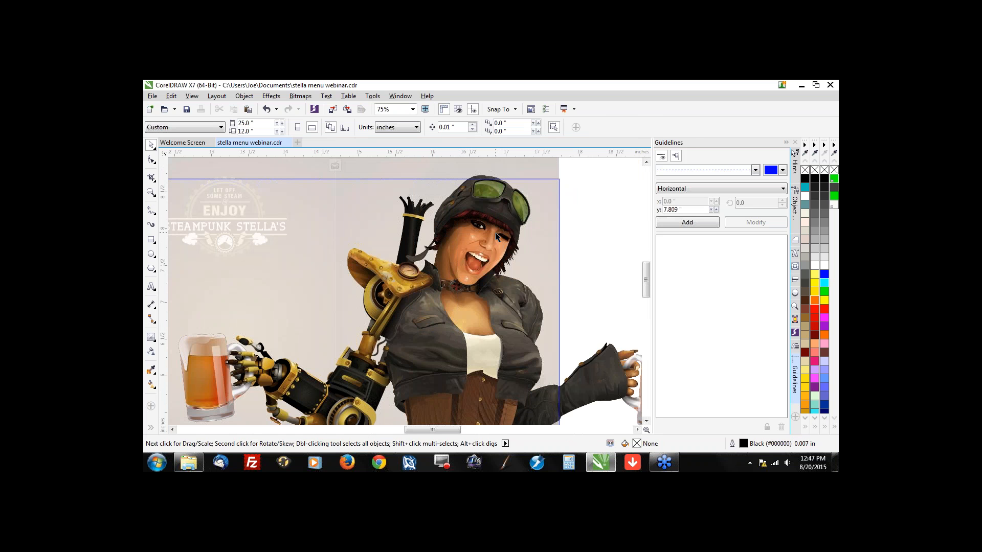
{"action": "scroll", "coordinate": [497, 236], "scroll_direction": "up", "scroll_amount": 2}
{"action": "key", "text": "shift+F9"}
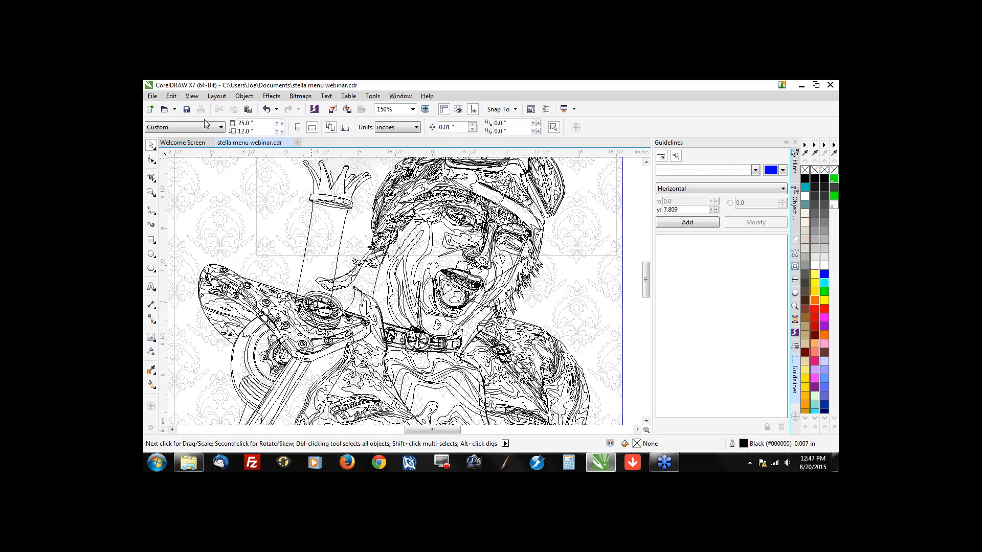
Step: Examine the vector outlines of the woman, mechanical arm and mugs in wireframe, and finish editing the PowerClip
{"action": "scroll", "coordinate": [490, 305], "scroll_direction": "up", "scroll_amount": 2}
{"action": "scroll", "coordinate": [439, 211], "scroll_direction": "down", "scroll_amount": 2}
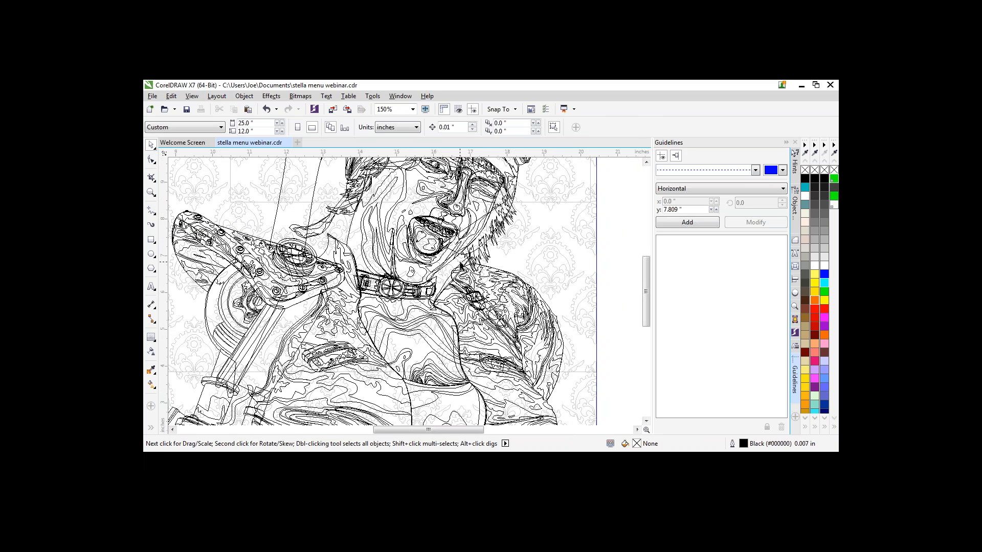
{"action": "scroll", "coordinate": [460, 265], "scroll_direction": "down", "scroll_amount": 2}
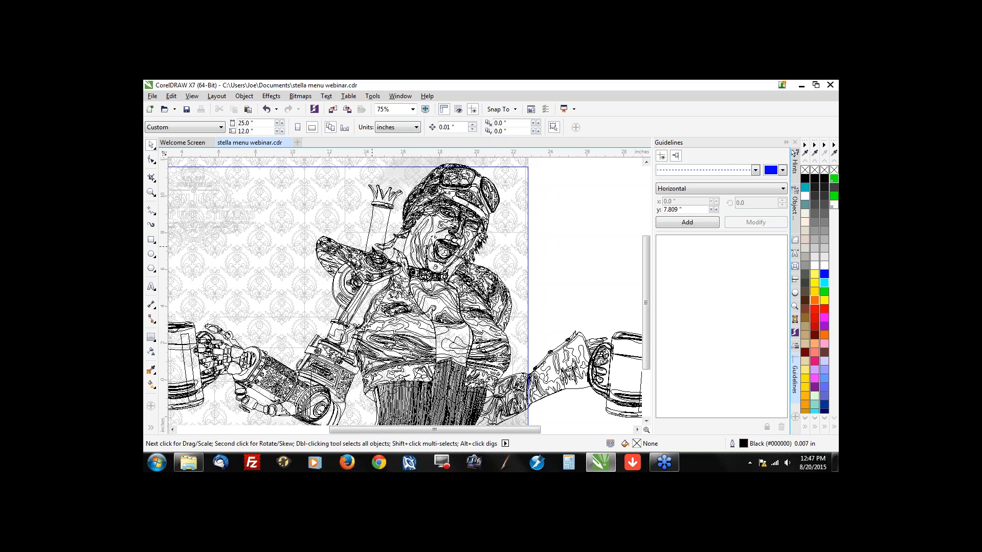
{"action": "scroll", "coordinate": [365, 259], "scroll_direction": "down", "scroll_amount": 1}
{"action": "scroll", "coordinate": [402, 307], "scroll_direction": "up", "scroll_amount": 1}
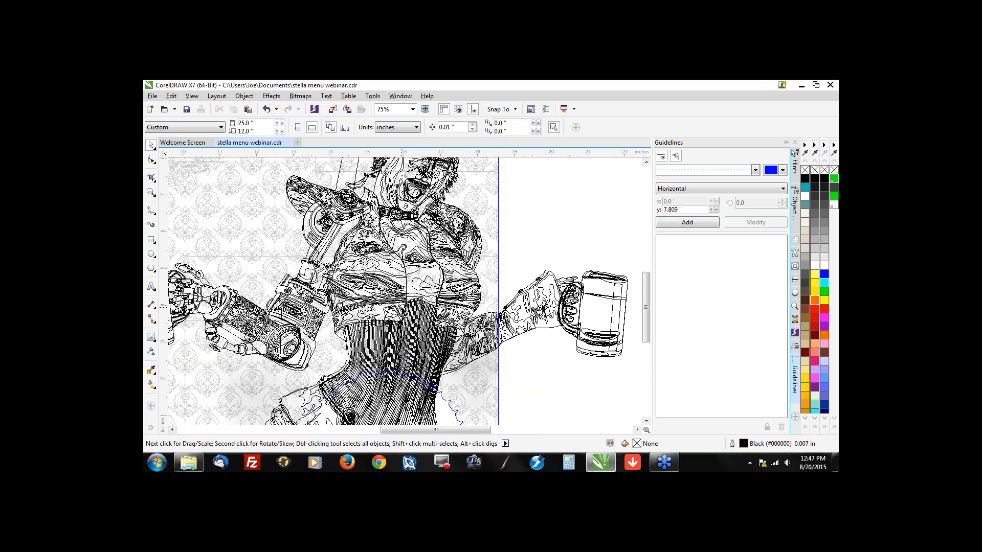
{"action": "scroll", "coordinate": [407, 302], "scroll_direction": "down", "scroll_amount": 1}
{"action": "left_click", "coordinate": [342, 395]}
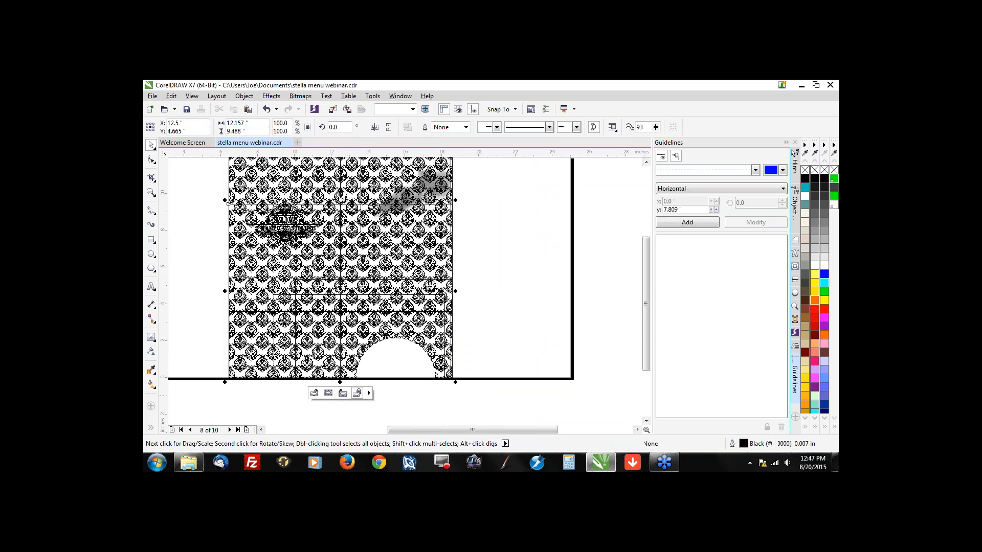
Step: Switch the view mode to Enhanced, deselect the artwork and inspect the Enjoy Steampunk Stella's emblem on page 8
{"action": "left_click", "coordinate": [192, 97]}
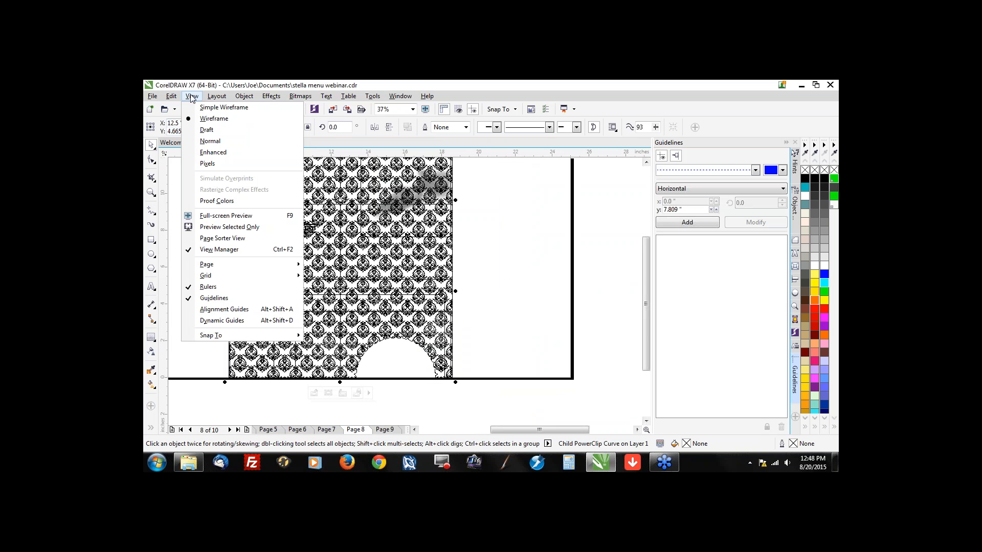
{"action": "left_click", "coordinate": [209, 152]}
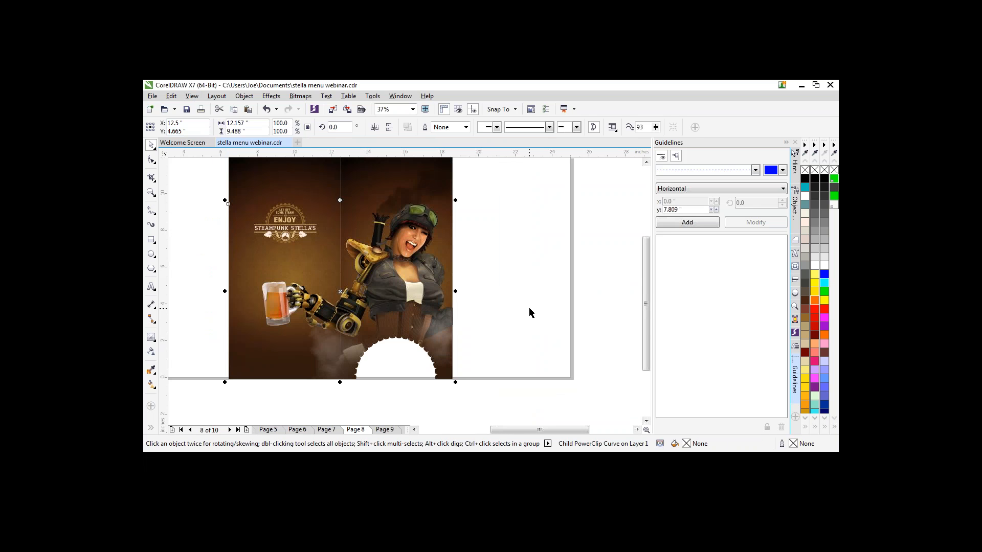
{"action": "left_click", "coordinate": [503, 311]}
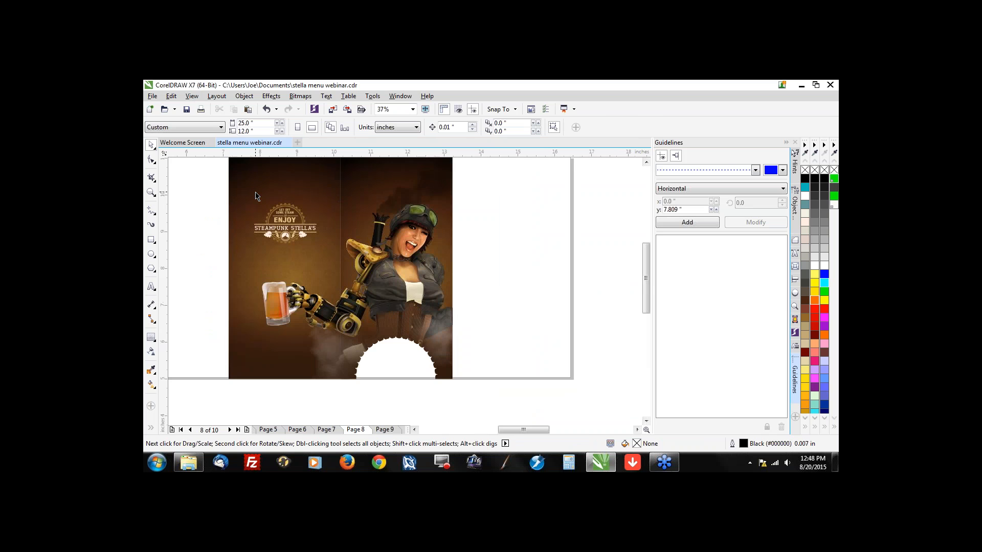
{"action": "scroll", "coordinate": [255, 197], "scroll_direction": "up", "scroll_amount": 2}
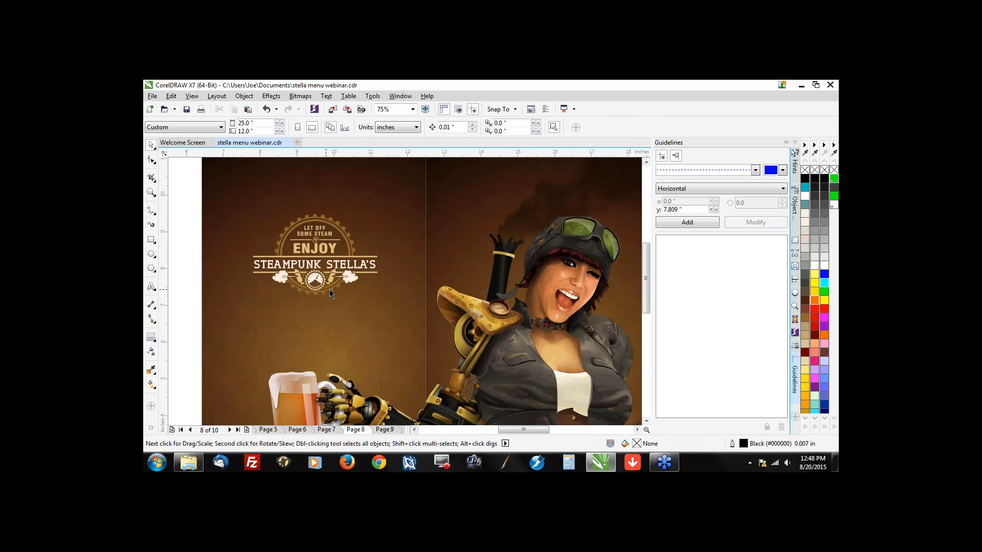
{"action": "scroll", "coordinate": [280, 223], "scroll_direction": "down", "scroll_amount": 1}
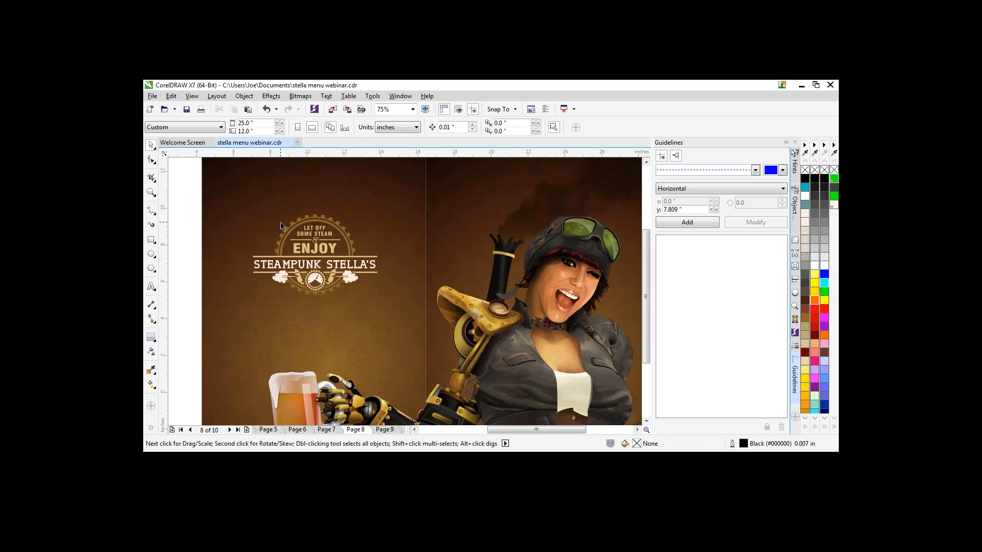
Step: Go to page 9, select the green CutContour outline and examine its gear-toothed edge
{"action": "left_click", "coordinate": [383, 429]}
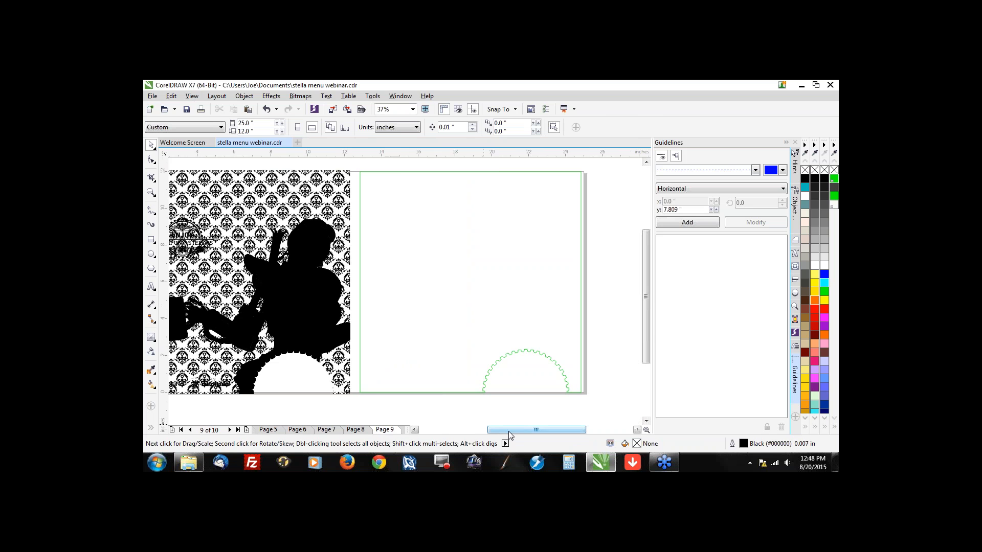
{"action": "left_click_drag", "start_coordinate": [509, 432], "coordinate": [496, 429]}
{"action": "left_click", "coordinate": [449, 366]}
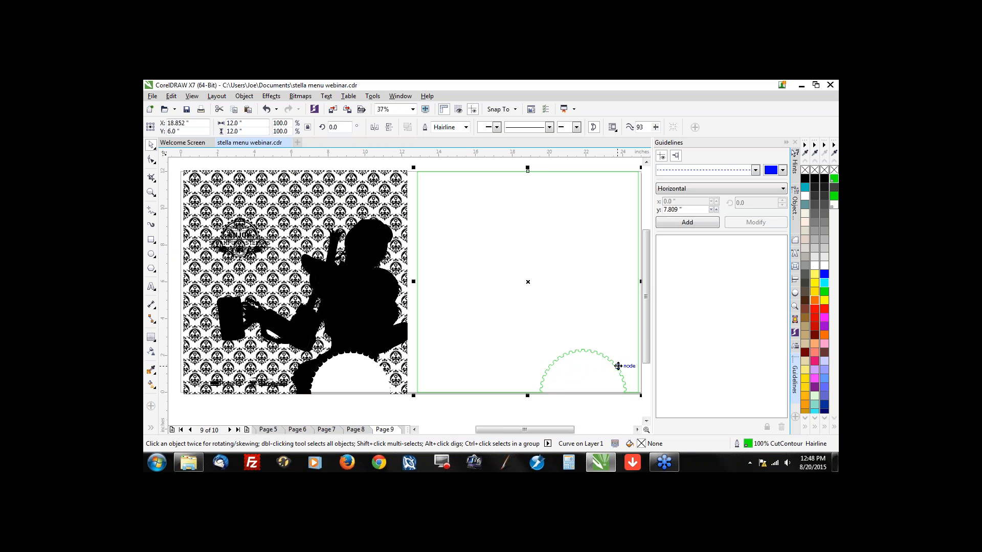
{"action": "scroll", "coordinate": [603, 360], "scroll_direction": "up", "scroll_amount": 3}
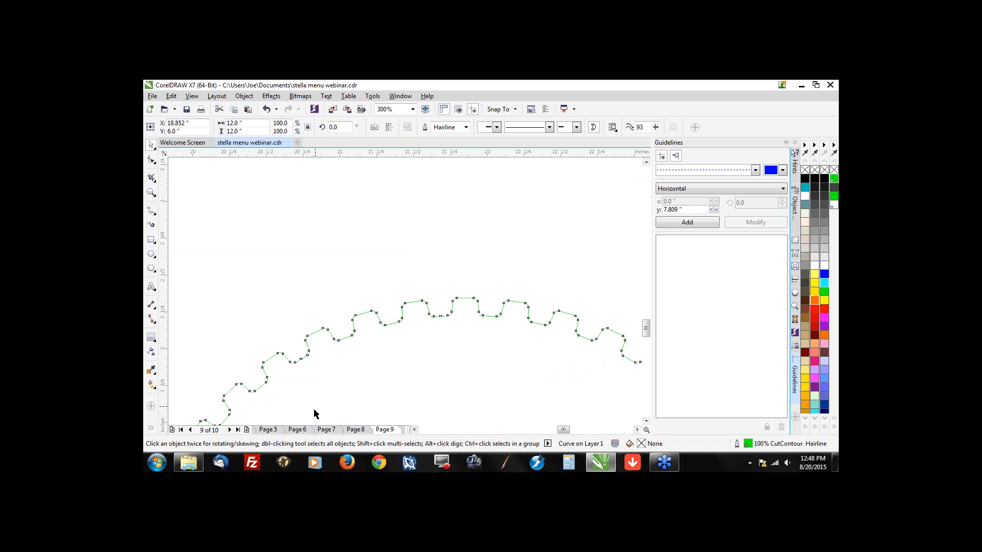
Step: Return to page 8 and examine the scalloped edge of the gear-shaped cutout in the cover artwork
{"action": "left_click", "coordinate": [354, 430]}
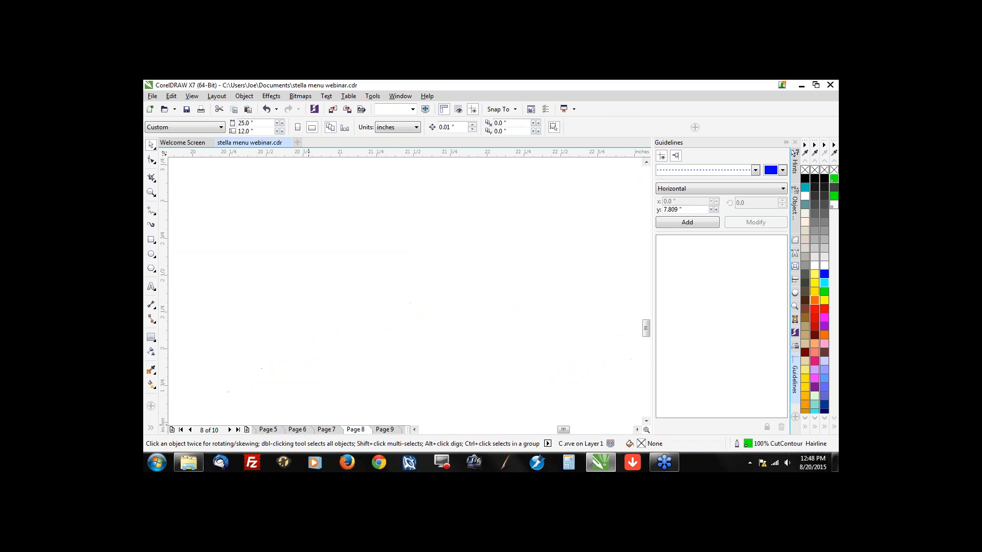
{"action": "scroll", "coordinate": [421, 334], "scroll_direction": "down", "scroll_amount": 1}
{"action": "scroll", "coordinate": [422, 335], "scroll_direction": "left", "scroll_amount": 2}
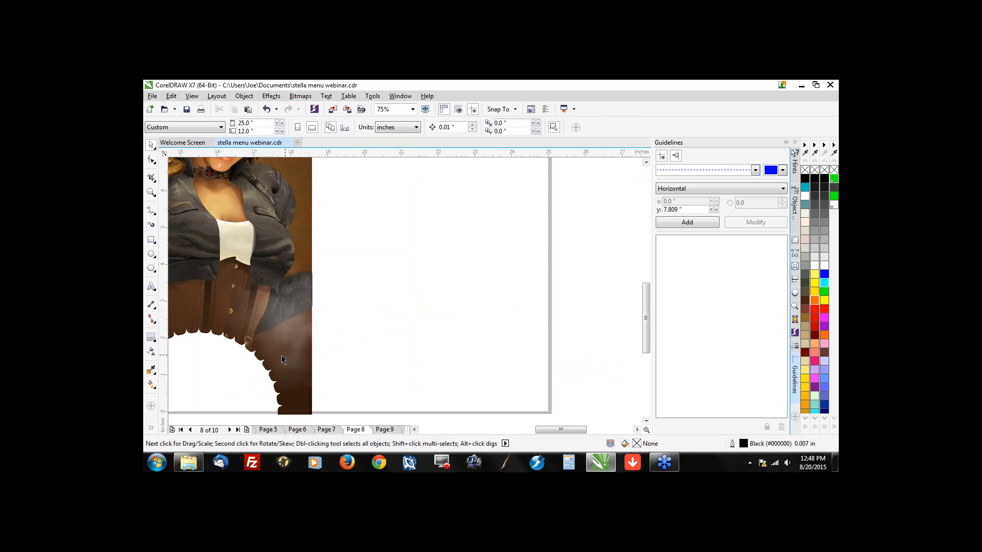
{"action": "scroll", "coordinate": [245, 360], "scroll_direction": "up", "scroll_amount": 1}
{"action": "scroll", "coordinate": [246, 361], "scroll_direction": "up", "scroll_amount": 2}
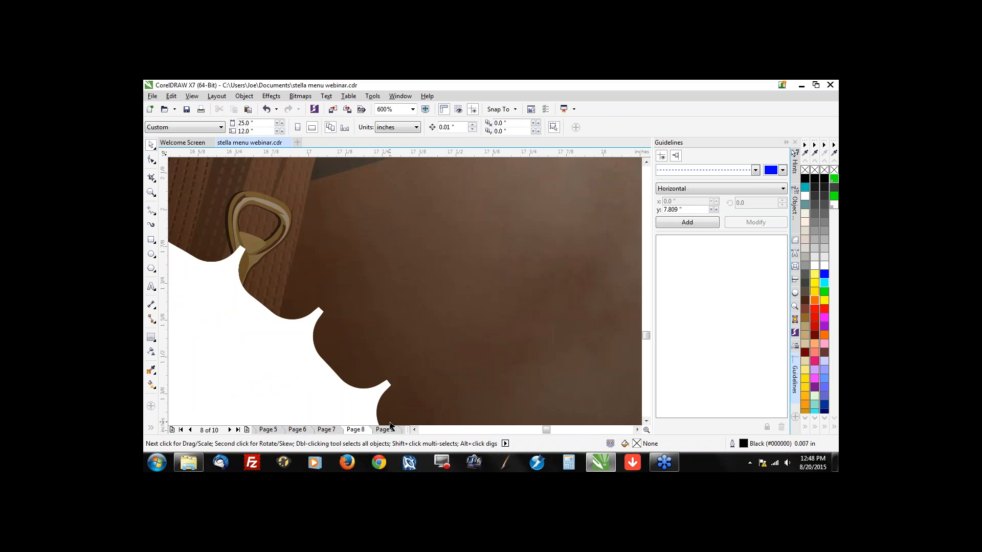
Step: Copy the green CutContour outline from page 9 to page 8, align it over the cover artwork and check the bleed around the gear cutout
{"action": "left_click", "coordinate": [386, 430]}
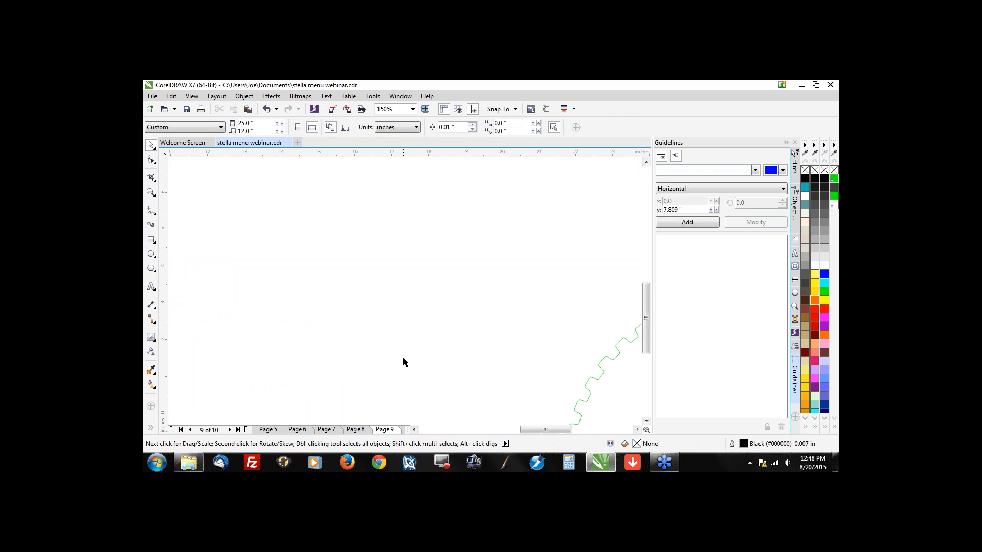
{"action": "scroll", "coordinate": [403, 362], "scroll_direction": "down", "scroll_amount": 3}
{"action": "left_click", "coordinate": [409, 335]}
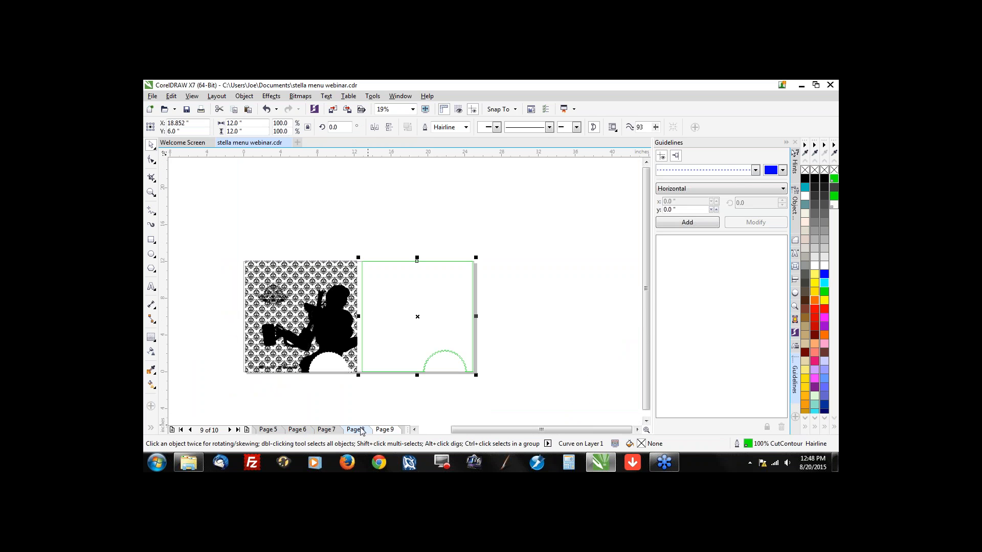
{"action": "left_click", "coordinate": [356, 430]}
{"action": "left_click", "coordinate": [351, 357]}
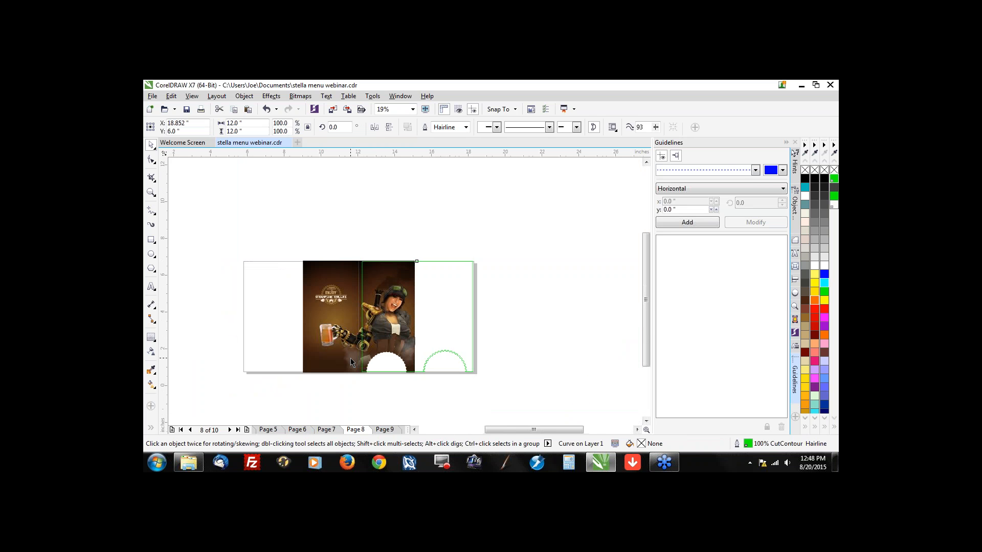
{"action": "scroll", "coordinate": [351, 357], "scroll_direction": "up", "scroll_amount": 2}
{"action": "left_click_drag", "start_coordinate": [485, 275], "coordinate": [366, 275]}
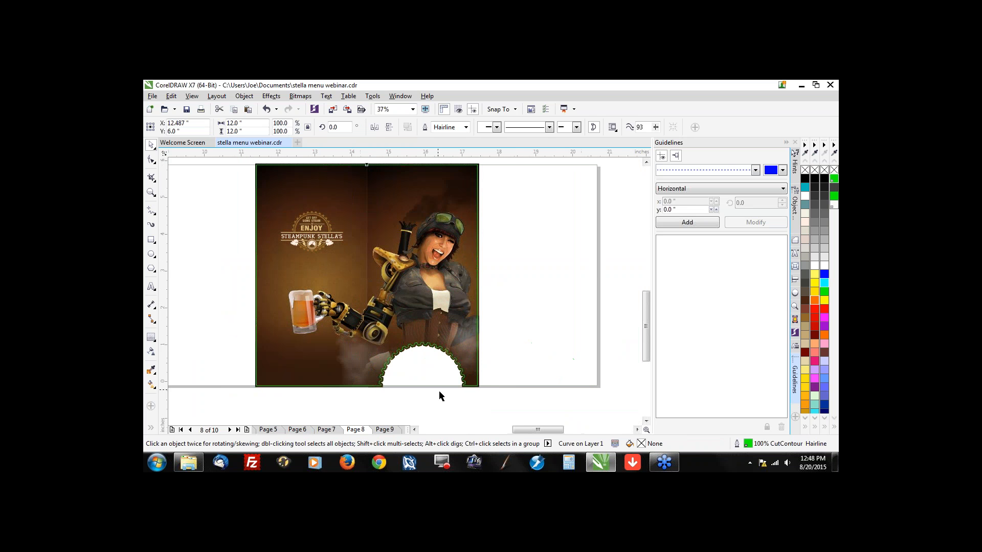
{"action": "scroll", "coordinate": [439, 390], "scroll_direction": "up", "scroll_amount": 4}
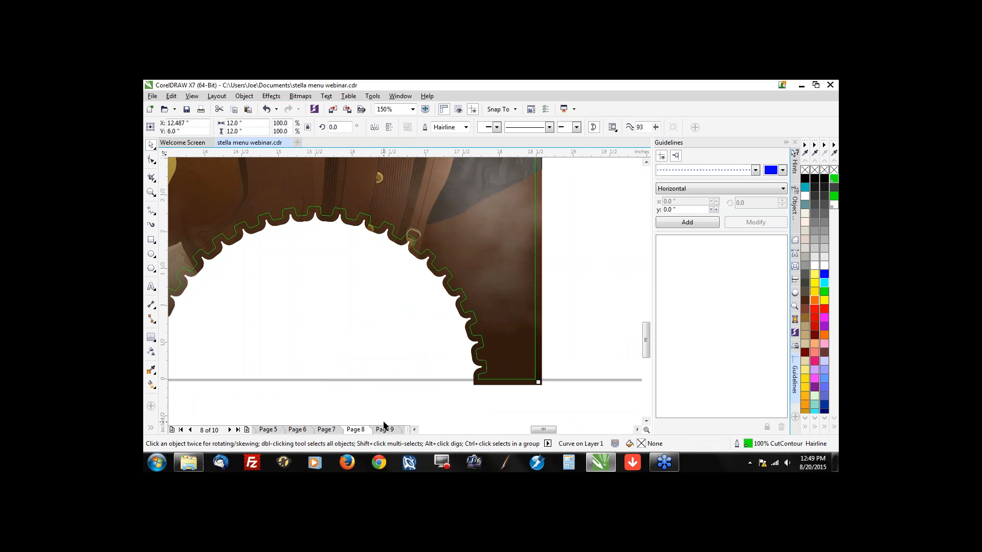
Step: Go to page 9, select the black silhouette and damask pattern group, and examine it up close
{"action": "left_click", "coordinate": [384, 430]}
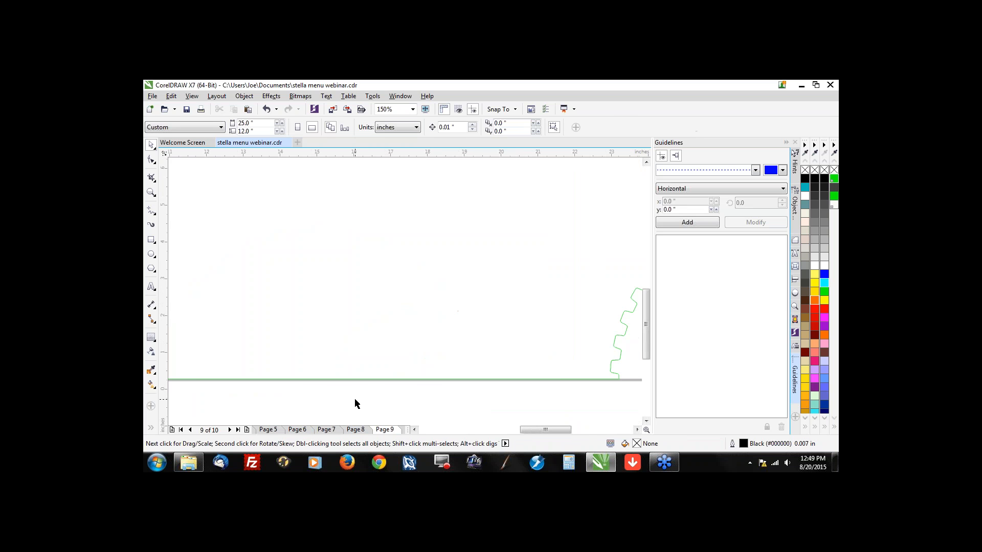
{"action": "scroll", "coordinate": [355, 400], "scroll_direction": "down", "scroll_amount": 4}
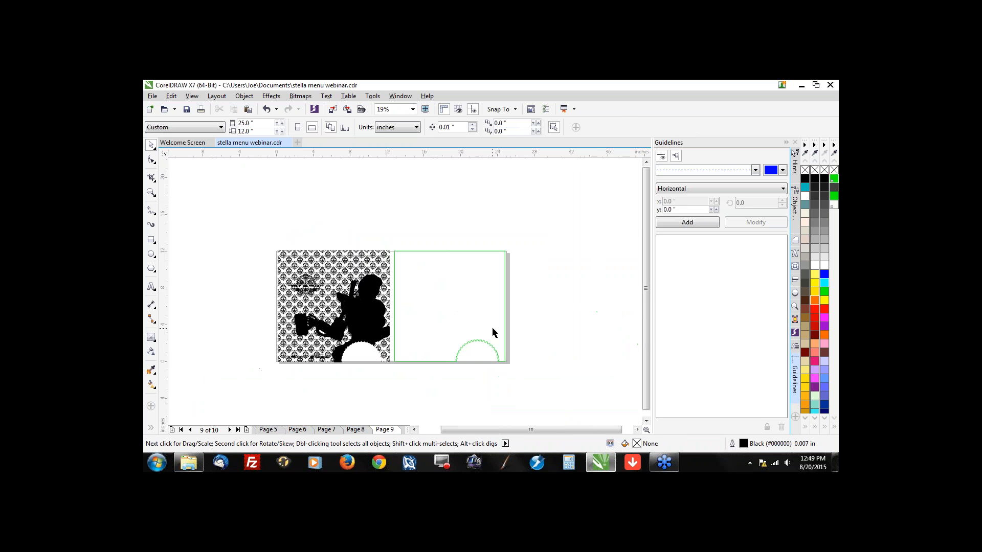
{"action": "scroll", "coordinate": [328, 332], "scroll_direction": "up", "scroll_amount": 2}
{"action": "left_click", "coordinate": [328, 330]}
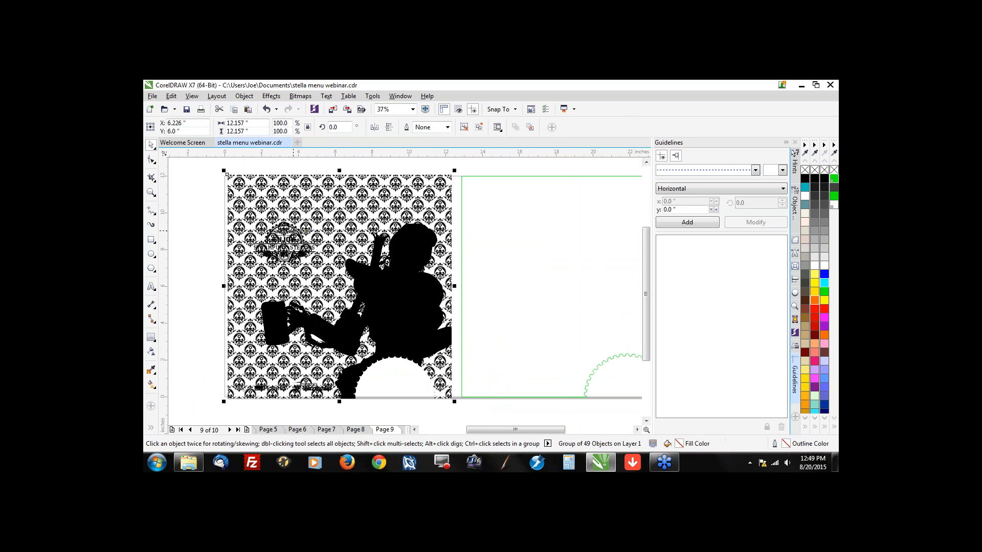
{"action": "scroll", "coordinate": [292, 231], "scroll_direction": "up", "scroll_amount": 2}
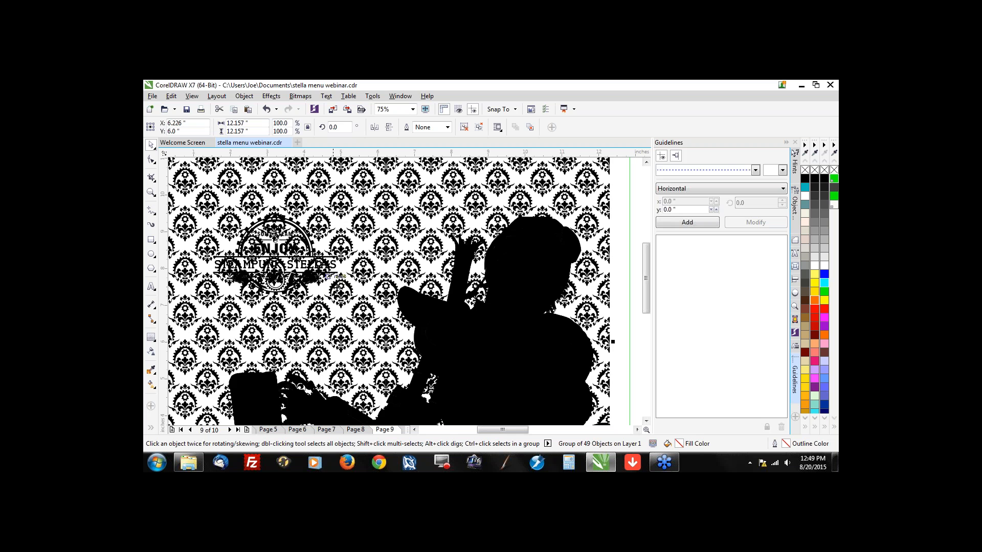
{"action": "scroll", "coordinate": [337, 287], "scroll_direction": "down", "scroll_amount": 2}
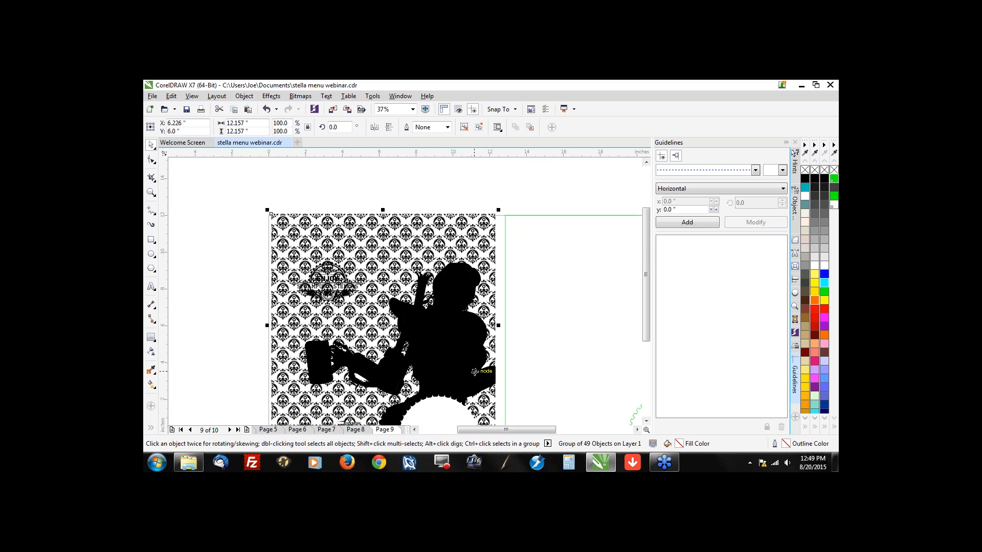
Step: Go to page 10 and examine the black-and-white menu panels, focusing on the bottle silhouettes in the Exclusive Brews panel
{"action": "scroll", "coordinate": [424, 283], "scroll_direction": "up", "scroll_amount": 1}
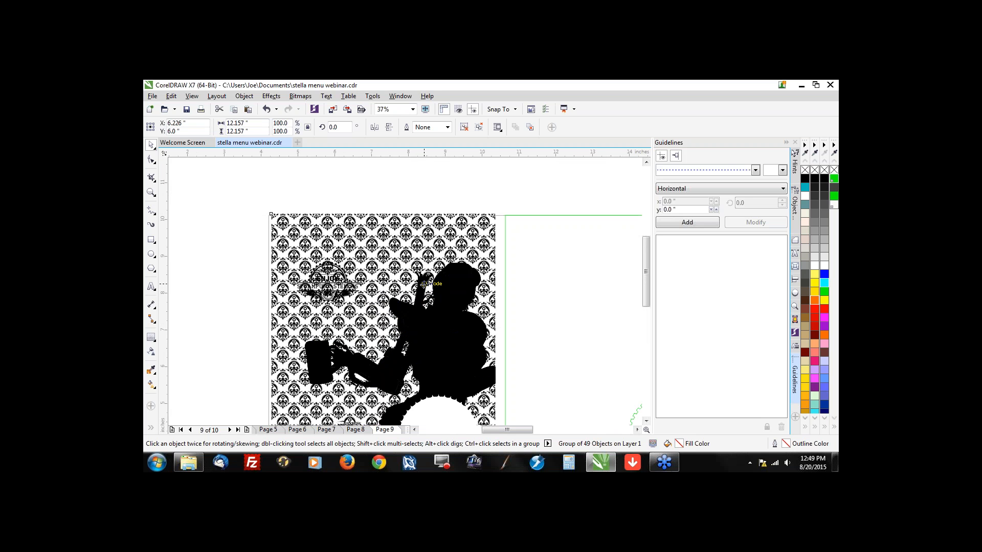
{"action": "scroll", "coordinate": [423, 283], "scroll_direction": "up", "scroll_amount": 1}
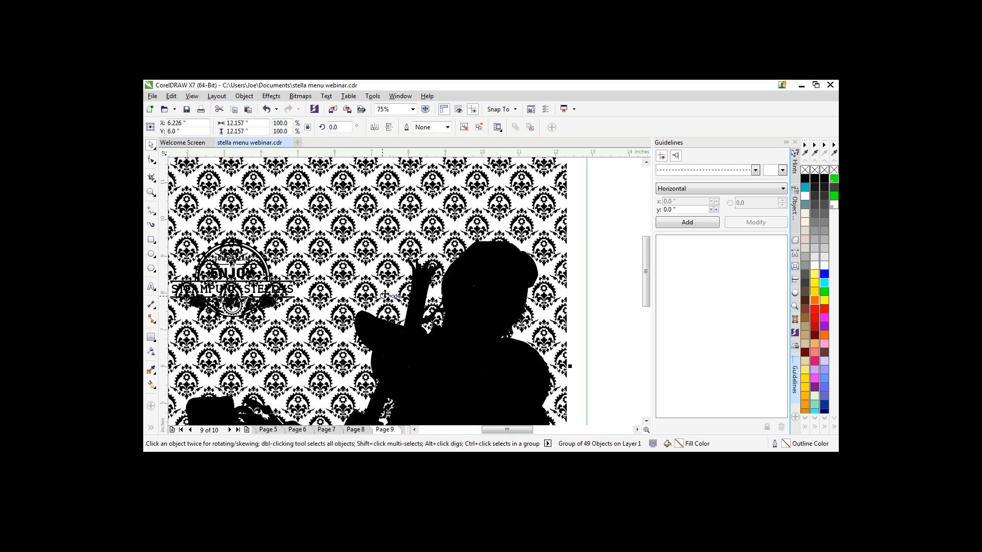
{"action": "left_click", "coordinate": [403, 430]}
{"action": "scroll", "coordinate": [378, 321], "scroll_direction": "down", "scroll_amount": 1}
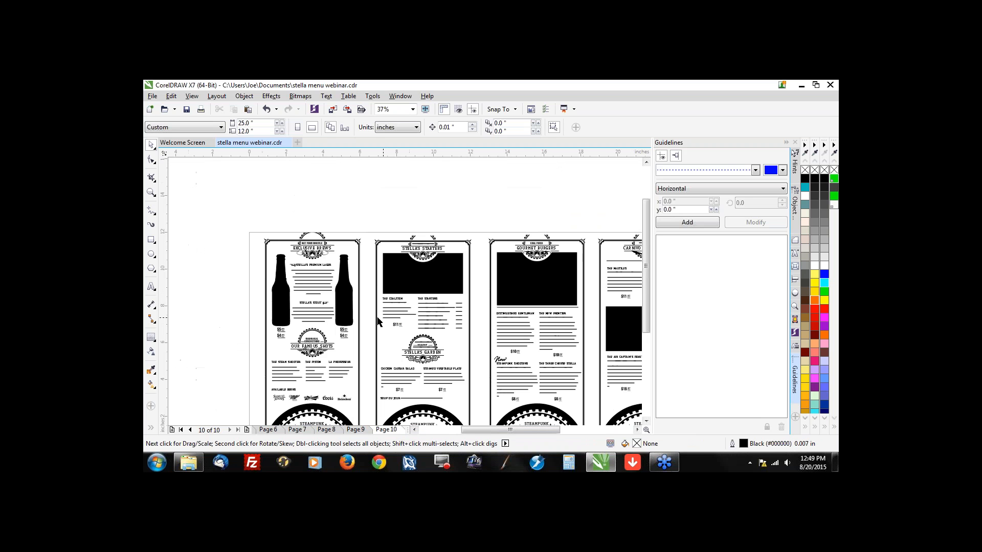
{"action": "scroll", "coordinate": [377, 321], "scroll_direction": "down", "scroll_amount": 1}
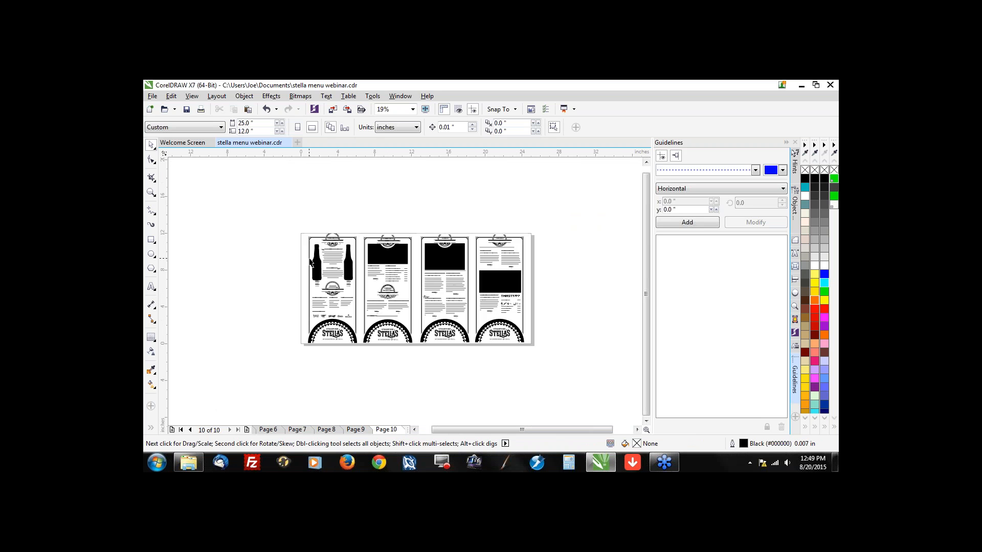
{"action": "scroll", "coordinate": [310, 263], "scroll_direction": "up", "scroll_amount": 1}
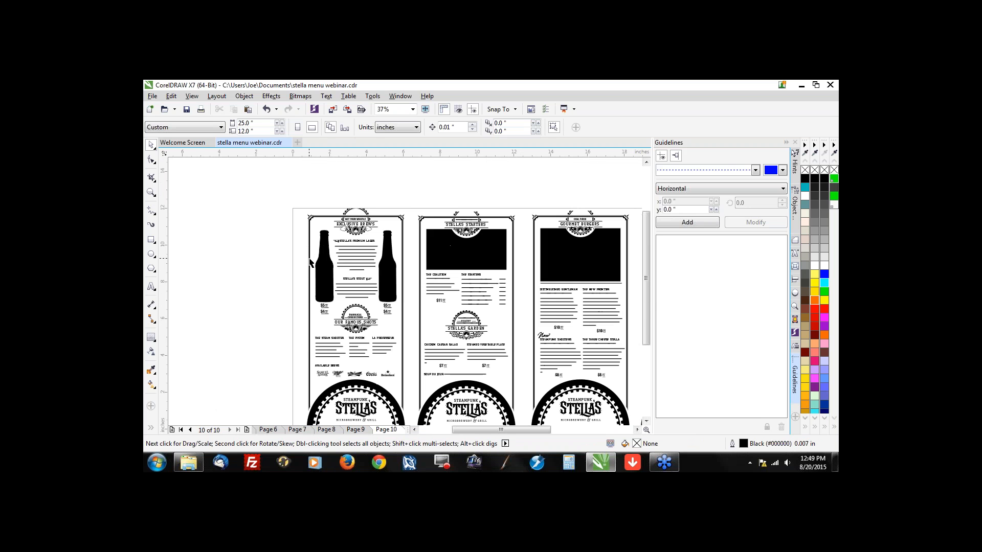
{"action": "scroll", "coordinate": [320, 284], "scroll_direction": "up", "scroll_amount": 1}
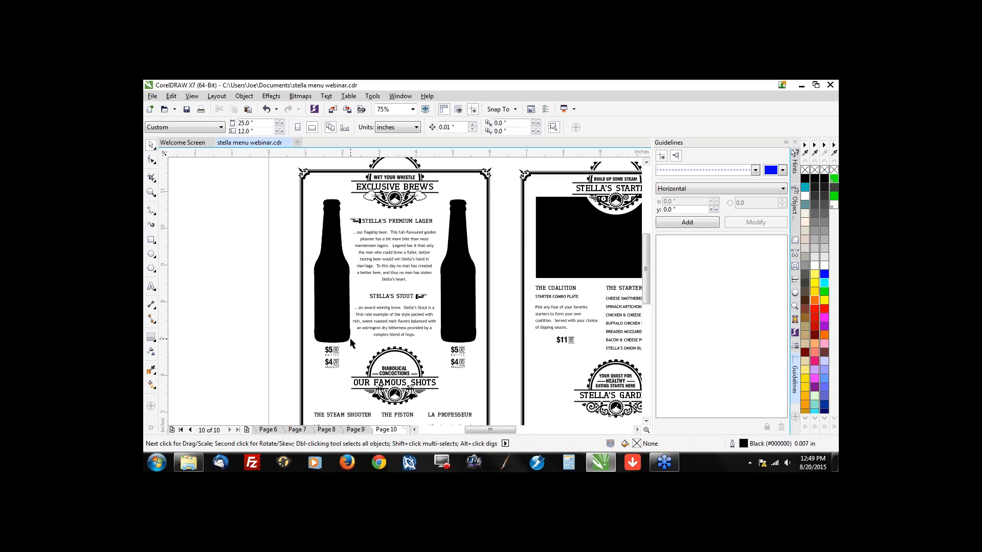
Step: Select the Exclusive Brews panel group on page 10 and review the full row of menu panels
{"action": "left_click", "coordinate": [334, 227]}
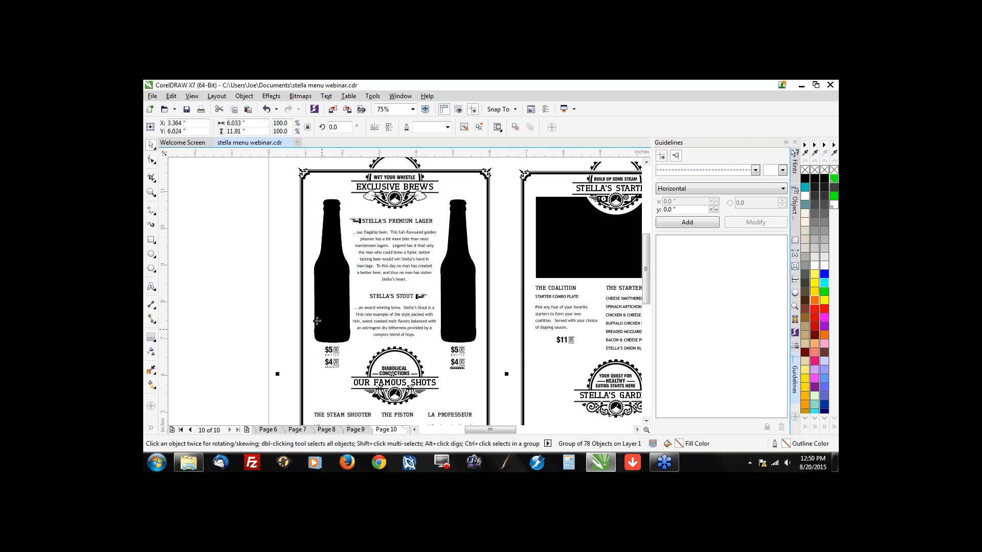
{"action": "scroll", "coordinate": [317, 321], "scroll_direction": "down", "scroll_amount": 3}
{"action": "scroll", "coordinate": [306, 300], "scroll_direction": "down", "scroll_amount": 2}
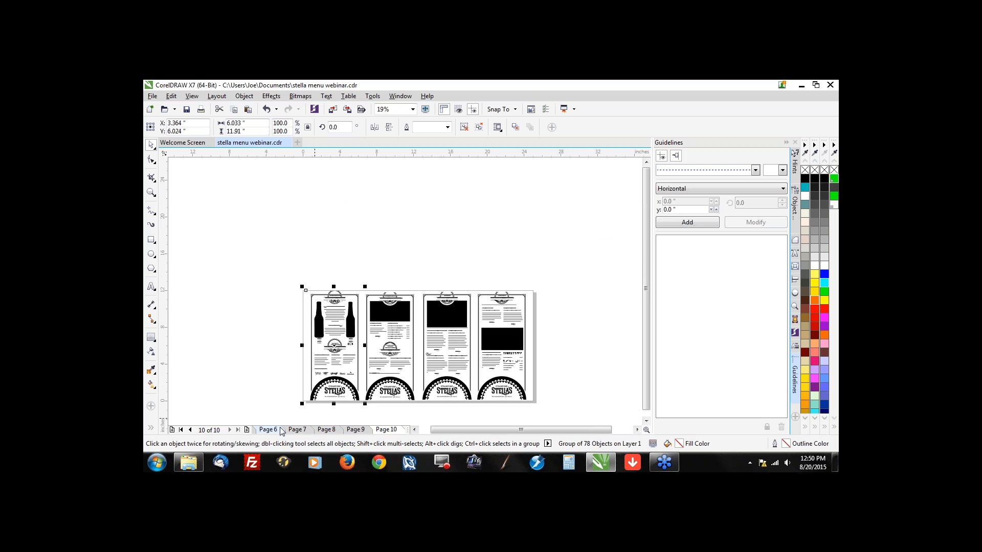
{"action": "scroll", "coordinate": [410, 397], "scroll_direction": "up", "scroll_amount": 1}
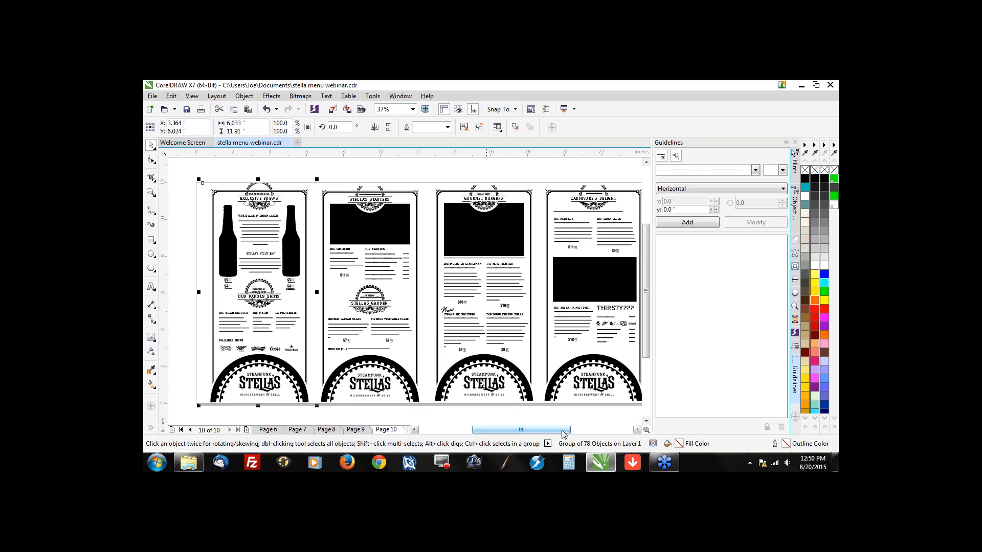
{"action": "left_click_drag", "start_coordinate": [561, 431], "coordinate": [562, 435]}
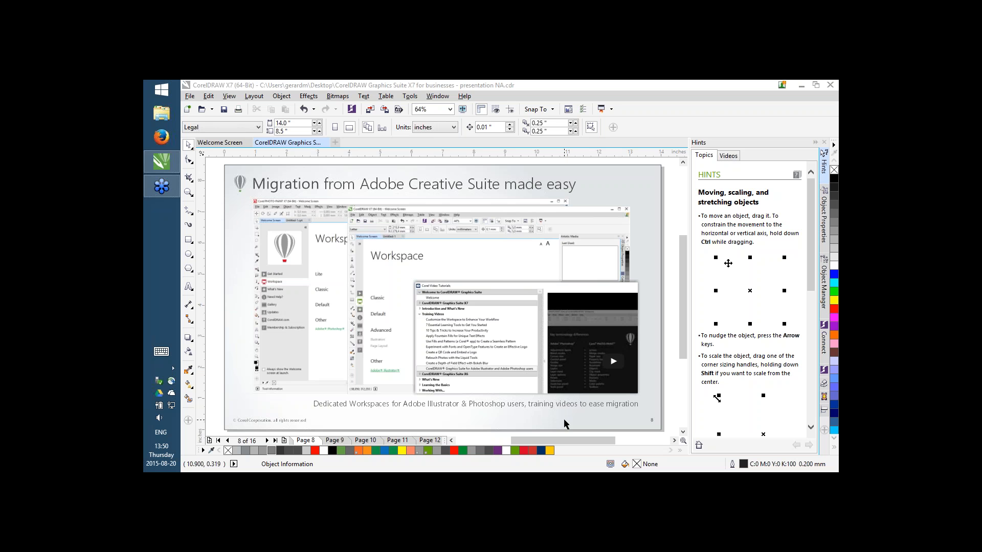
Step: In the CorelDRAW Graphics Suite X7 presentation, advance from page 8 through page 9 to the System requirements page
{"action": "left_click", "coordinate": [564, 420]}
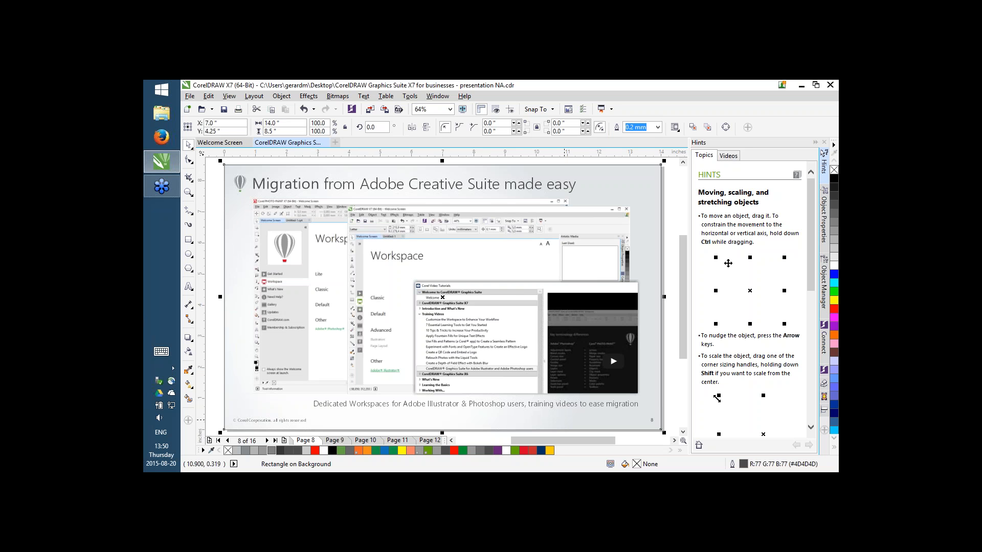
{"action": "left_click", "coordinate": [267, 440]}
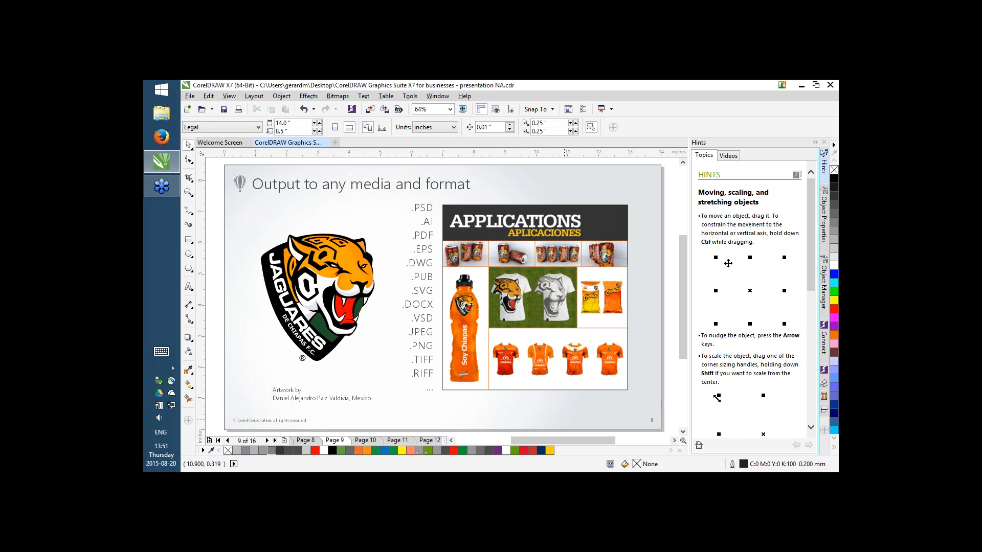
{"action": "key", "text": "Page_Down"}
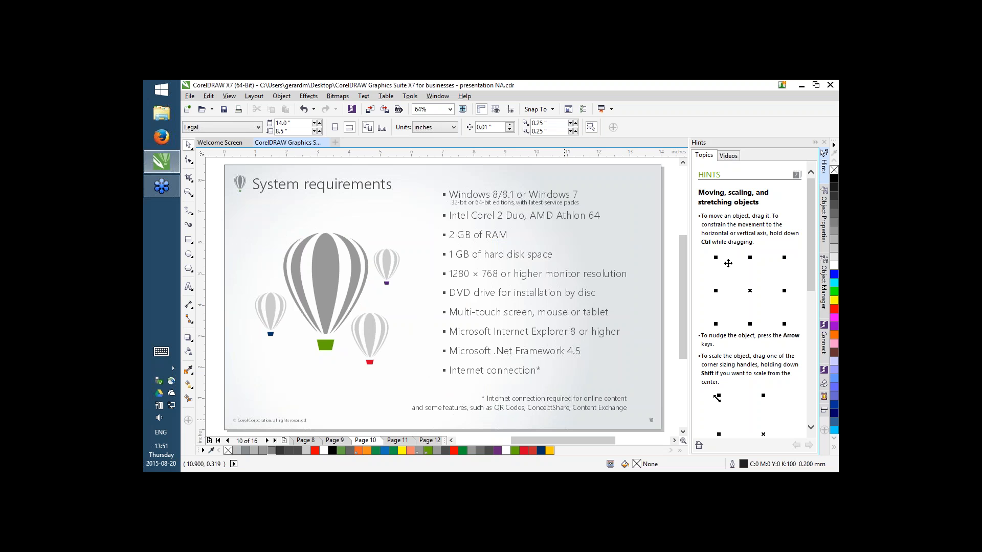
Step: Insert "10," before "8/8.1" in the first system requirement so it reads "Windows 10, 8/8.1 or Windows 7"
{"action": "left_click", "coordinate": [501, 194]}
{"action": "double_click", "coordinate": [493, 194]}
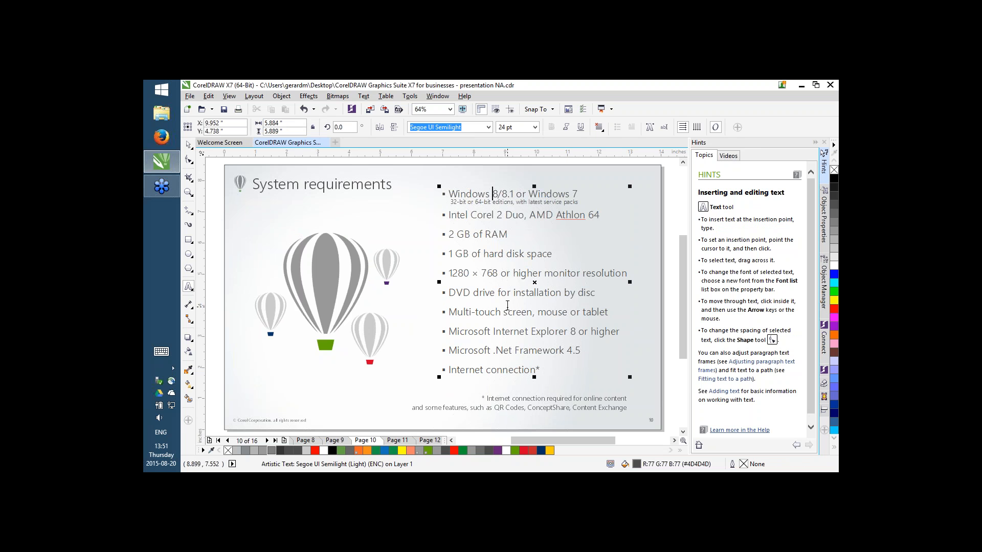
{"action": "type", "text": "10,"}
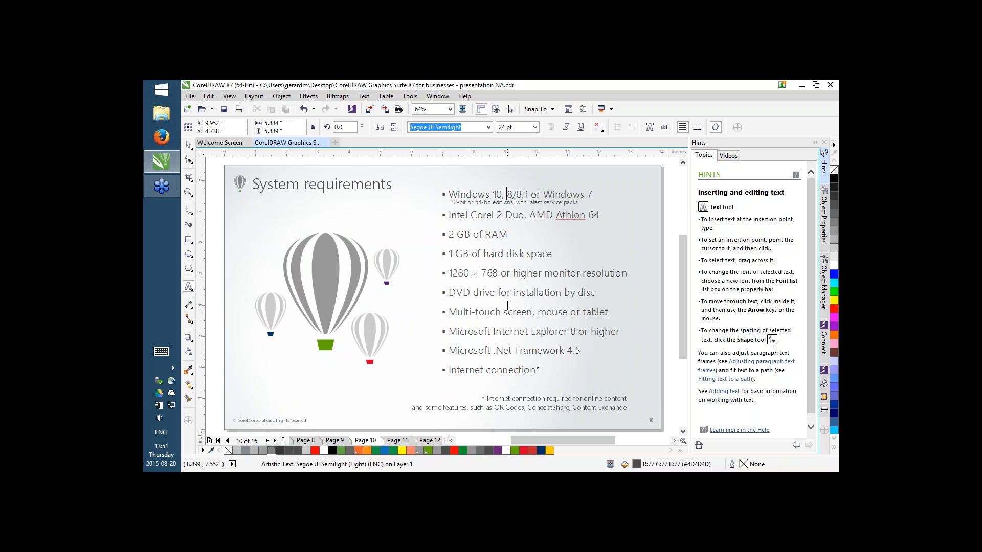
Step: Try a slash instead of the comma after "Windows 10" in the first requirement and put the comma back
{"action": "key", "text": "BackSpace"}
{"action": "key", "text": "BackSpace"}
{"action": "type", "text": "/"}
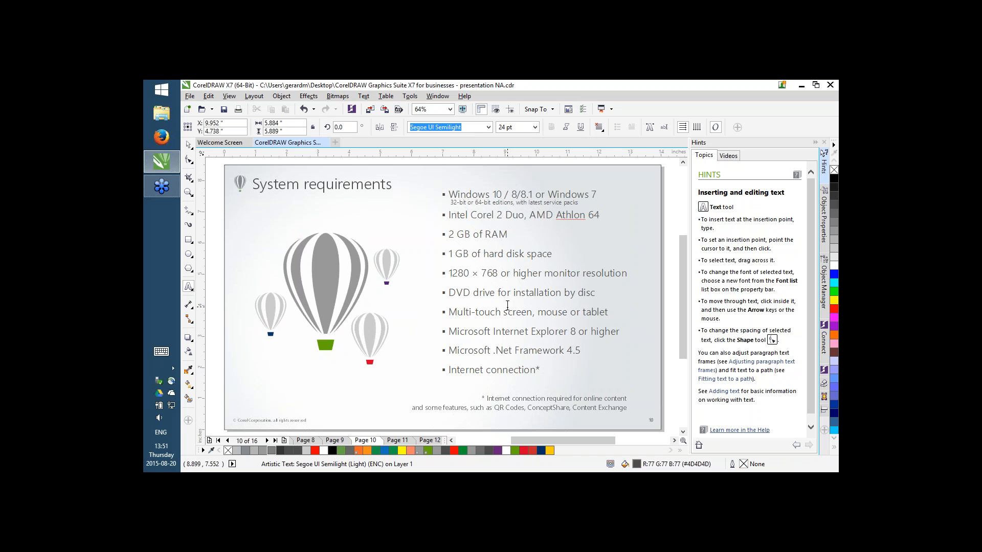
{"action": "key", "text": "BackSpace"}
{"action": "key", "text": "BackSpace"}
{"action": "key", "text": "BackSpace"}
{"action": "type", "text": ","}
Step: Finish editing the requirements text and go to page 11, the CorelDRAW Graphics Suite X7 feature summary
{"action": "left_click", "coordinate": [189, 145]}
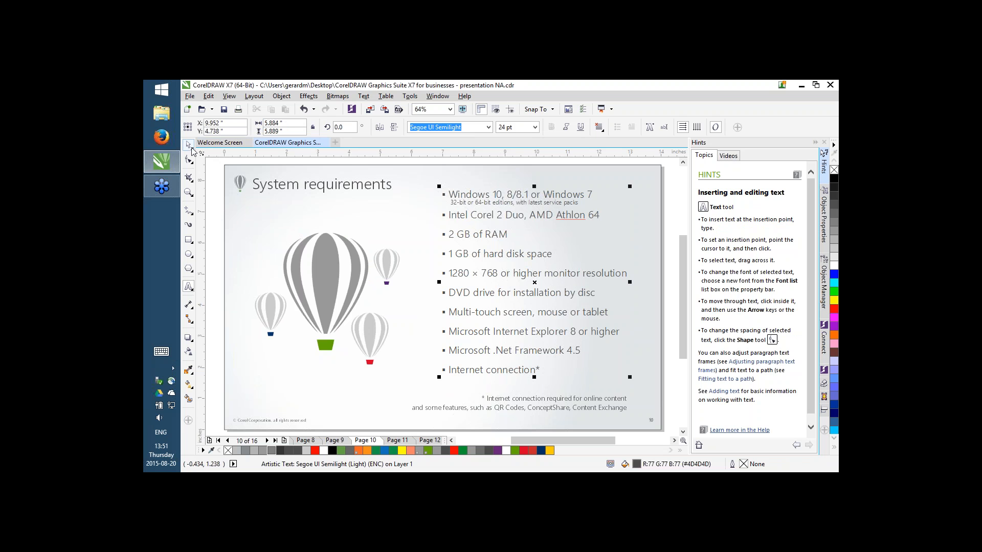
{"action": "left_click", "coordinate": [216, 196]}
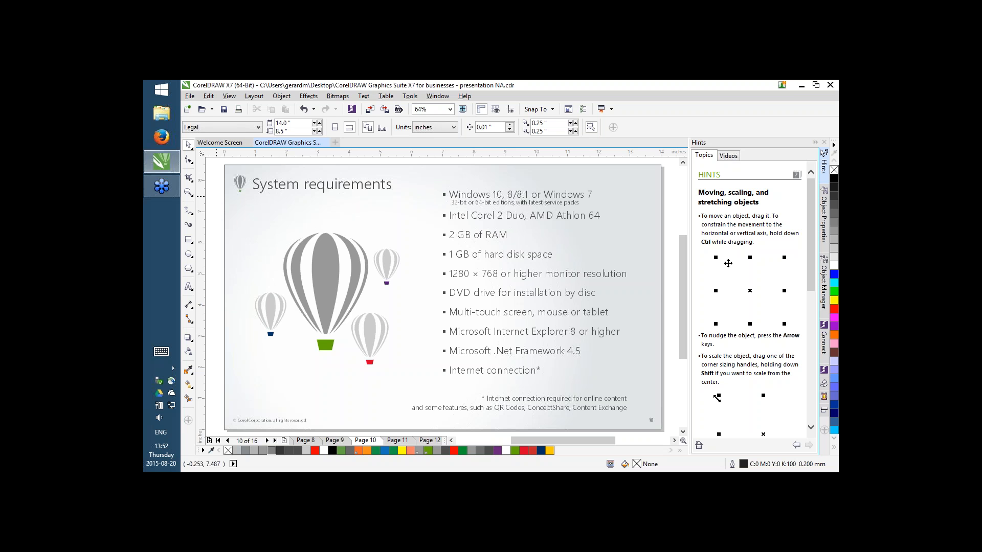
{"action": "key", "text": "Page_Down"}
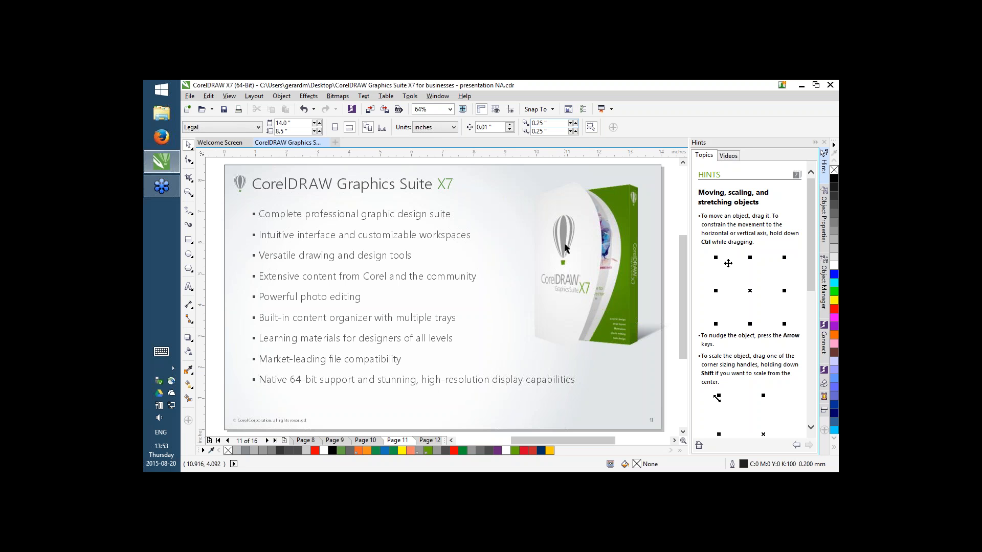
{"action": "left_click", "coordinate": [601, 252]}
{"action": "left_click", "coordinate": [447, 362]}
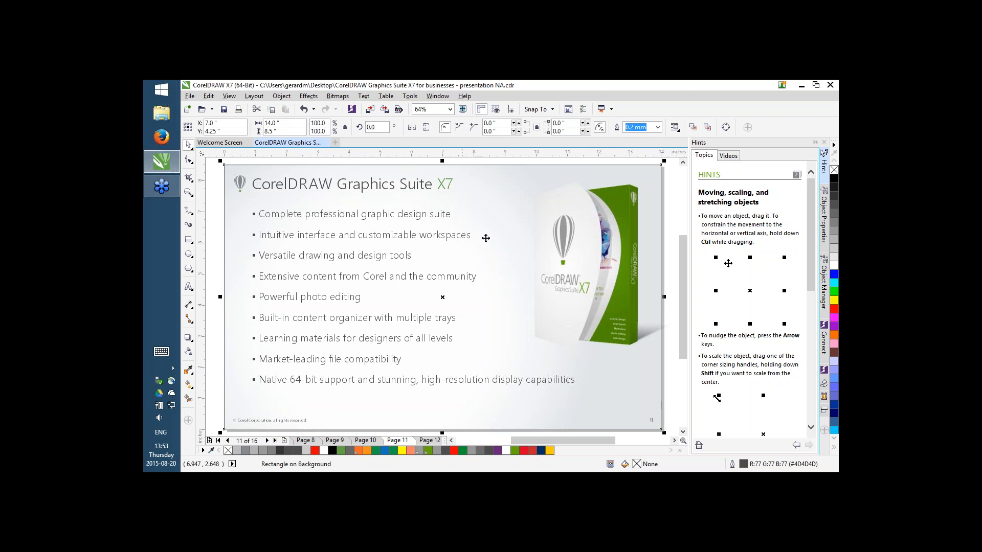
Step: Launch Corel PHOTO-PAINT X7 and open the recent image Balloon for Painting.JPG
{"action": "left_click", "coordinate": [606, 109]}
{"action": "left_click", "coordinate": [624, 167]}
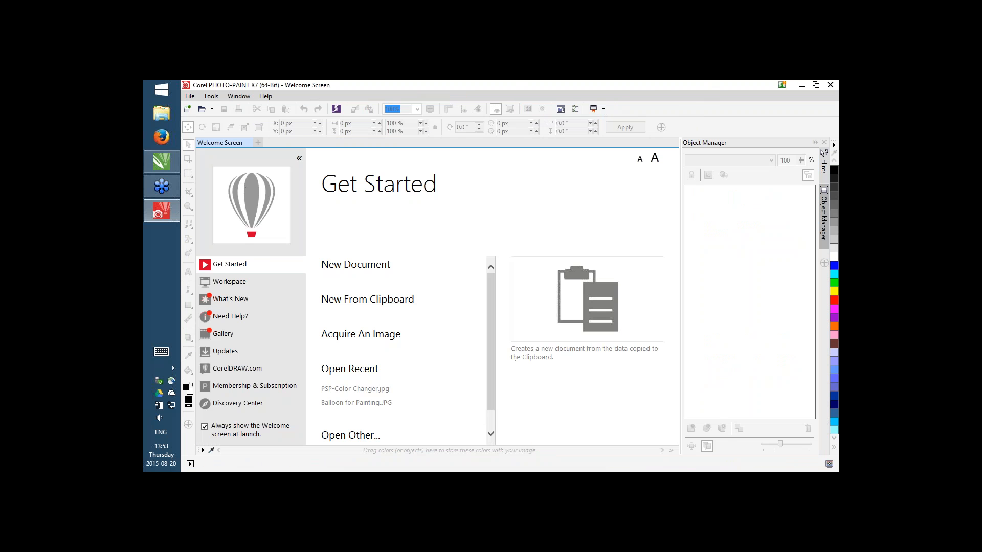
{"action": "left_click", "coordinate": [373, 402]}
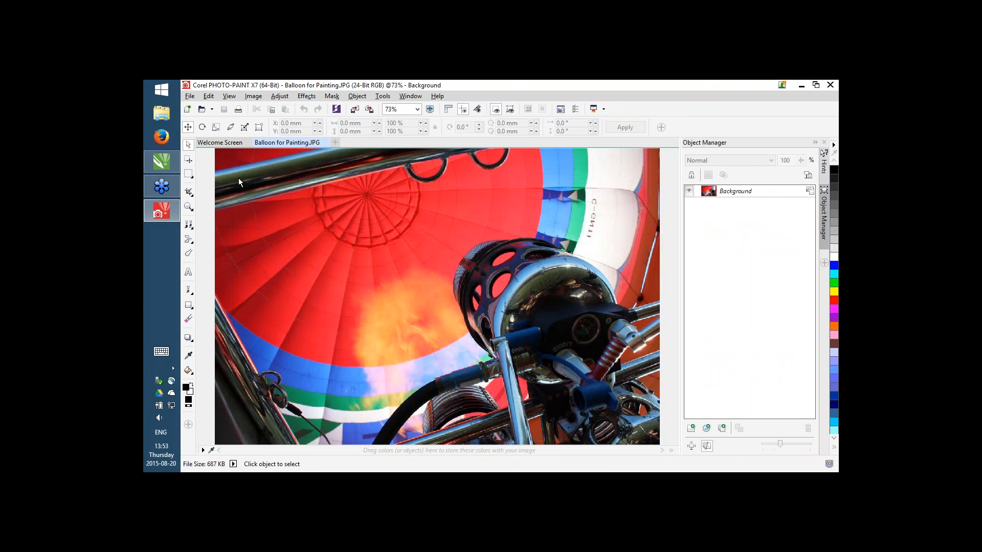
Step: Return to the Welcome Screen and apply the Adobe Photoshop workspace
{"action": "left_click", "coordinate": [229, 145]}
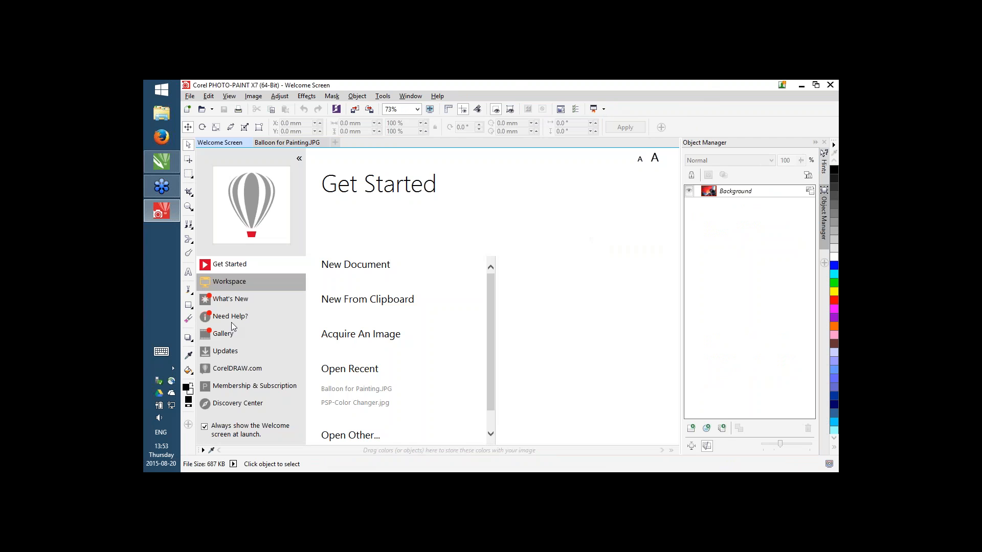
{"action": "left_click", "coordinate": [246, 283]}
{"action": "left_click", "coordinate": [359, 389]}
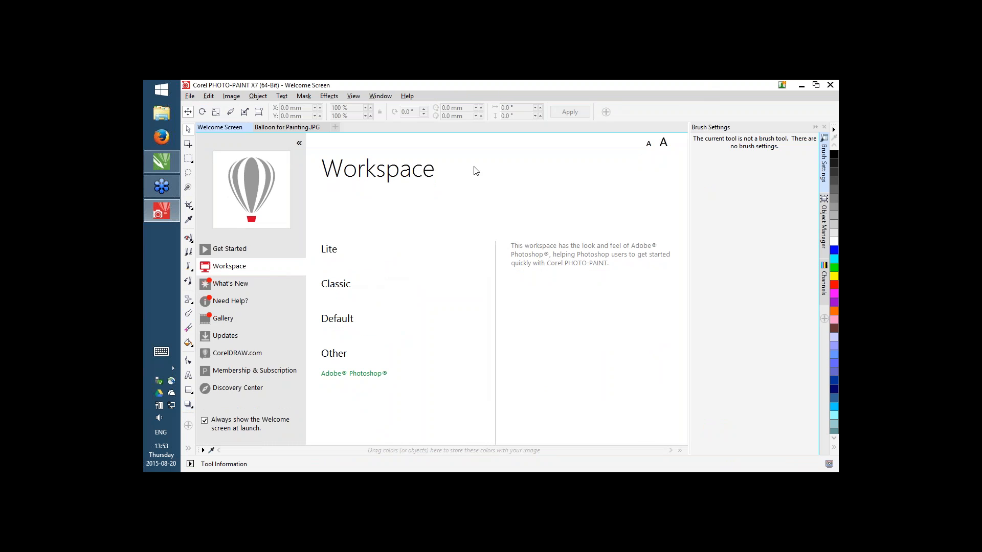
Step: Restore the Default workspace for the balloon image, then return to the CorelDRAW presentation with nothing selected
{"action": "mouse_move", "coordinate": [336, 284]}
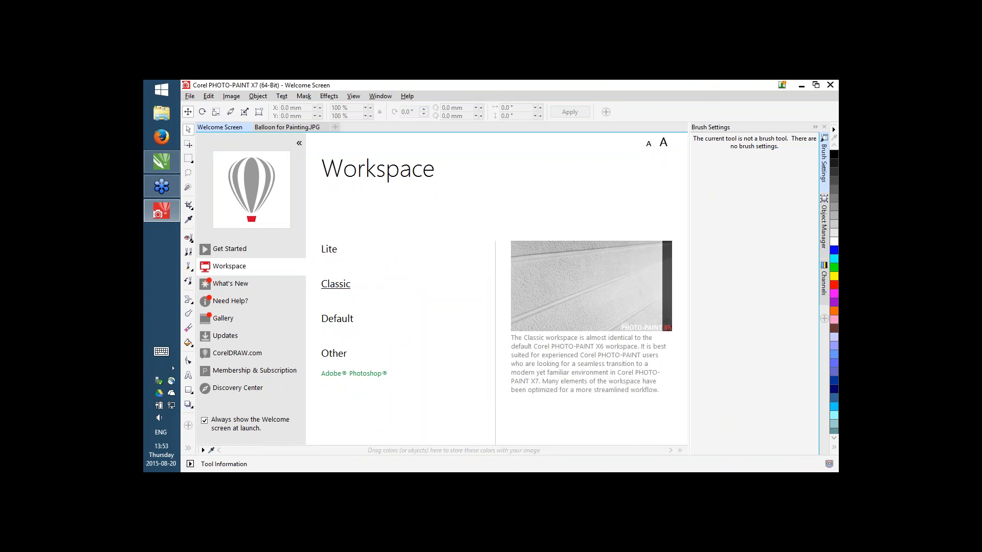
{"action": "left_click", "coordinate": [337, 320]}
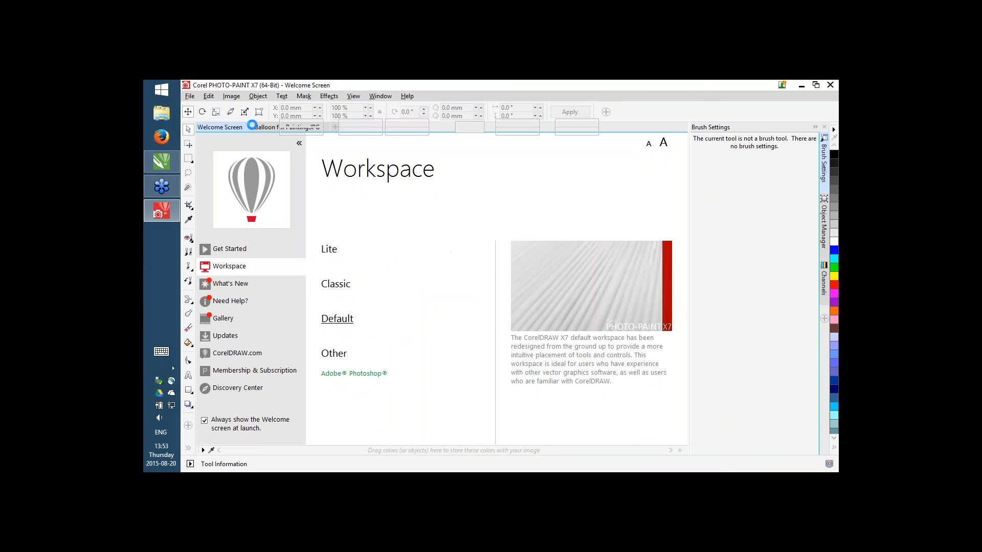
{"action": "left_click", "coordinate": [278, 144]}
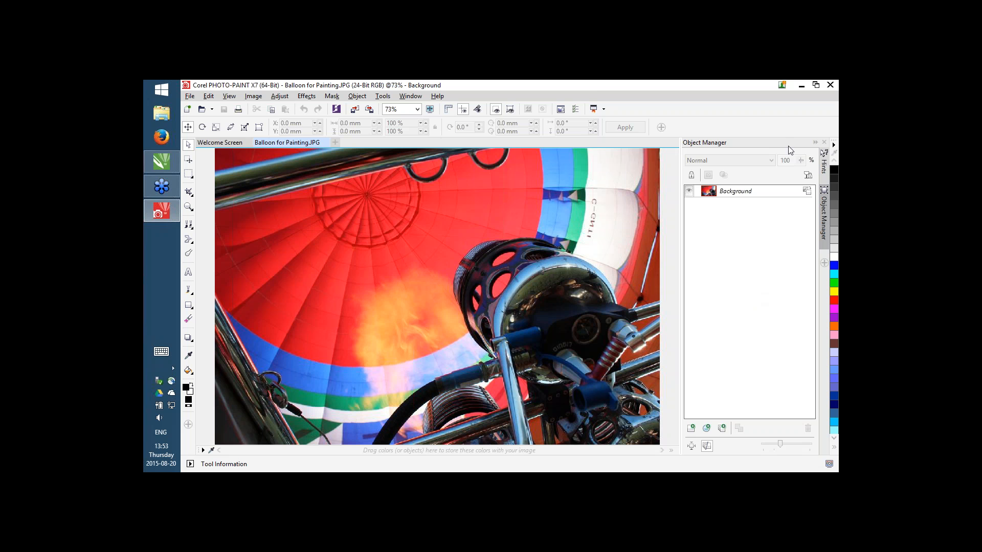
{"action": "left_click", "coordinate": [801, 86]}
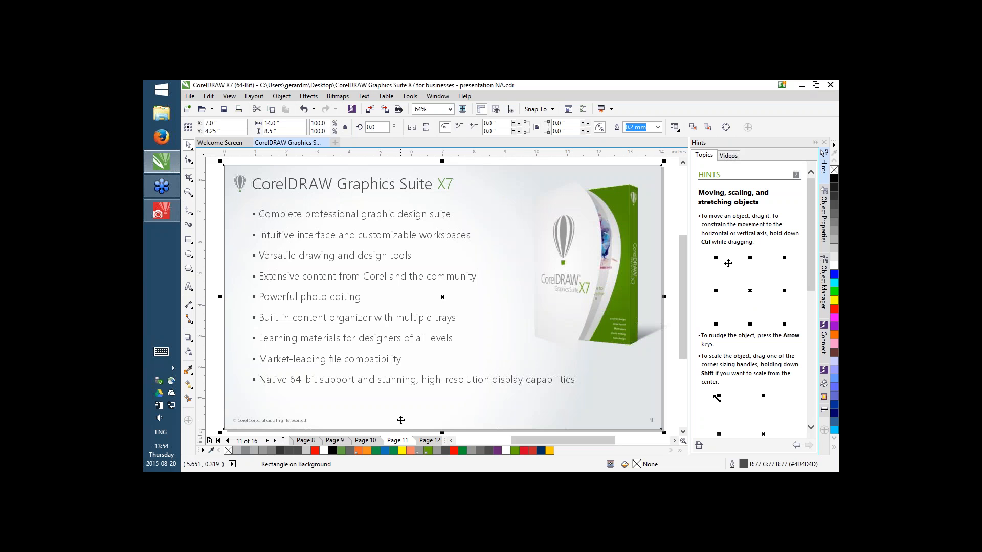
{"action": "left_click", "coordinate": [673, 388]}
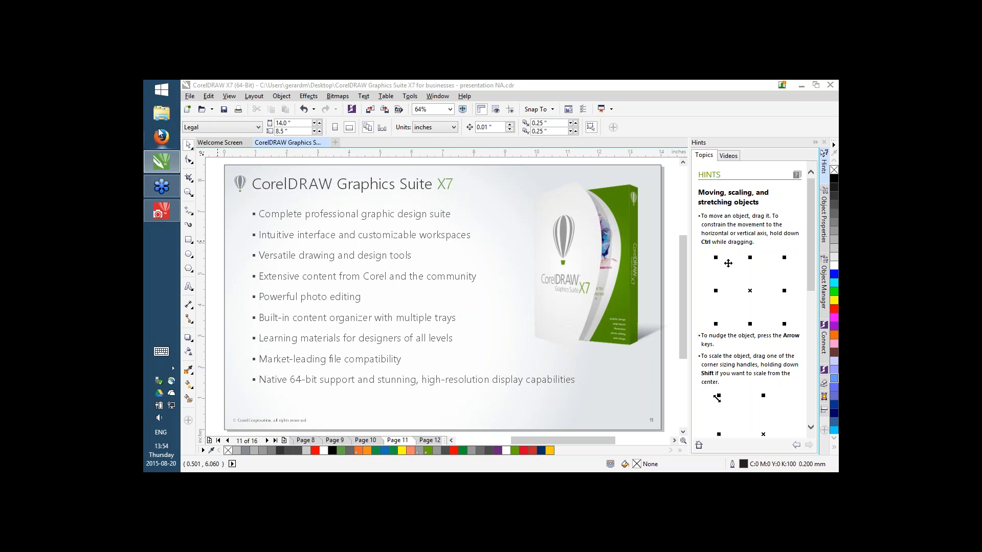
Step: Start an import and look through the complete list of supported file formats
{"action": "left_click", "coordinate": [189, 97]}
{"action": "left_click", "coordinate": [215, 253]}
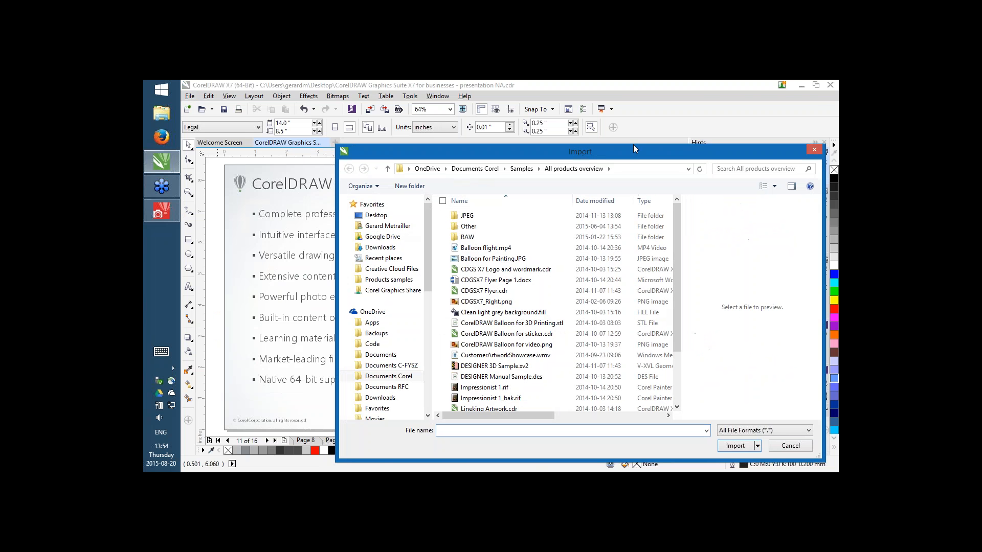
{"action": "left_click", "coordinate": [735, 385]}
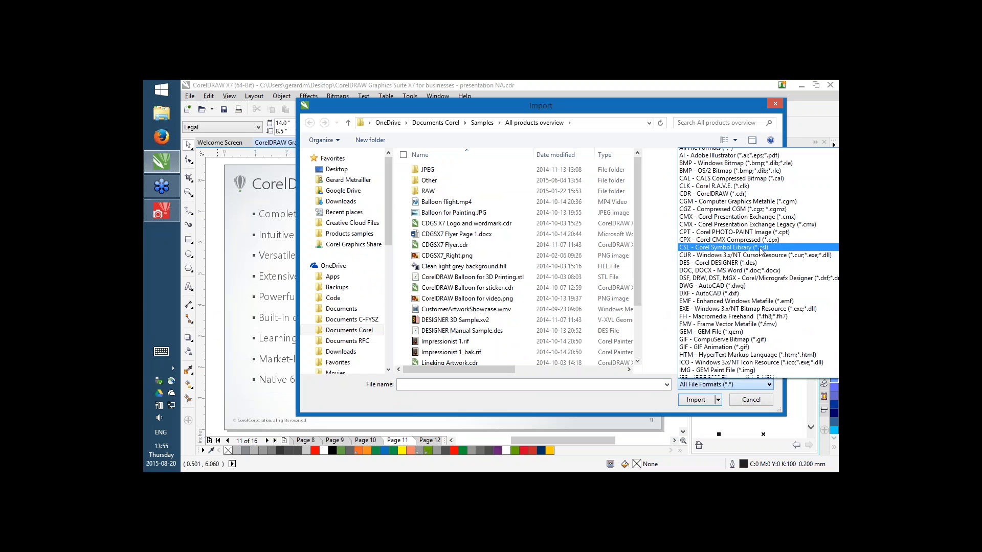
{"action": "scroll", "coordinate": [762, 261], "scroll_direction": "down", "scroll_amount": 2}
{"action": "scroll", "coordinate": [762, 262], "scroll_direction": "down", "scroll_amount": 4}
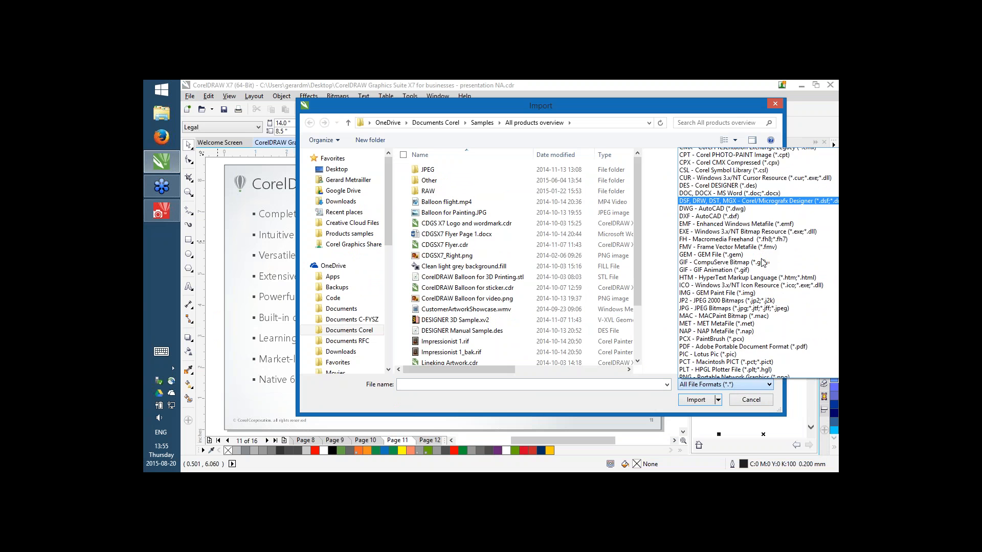
{"action": "scroll", "coordinate": [762, 262], "scroll_direction": "down", "scroll_amount": 3}
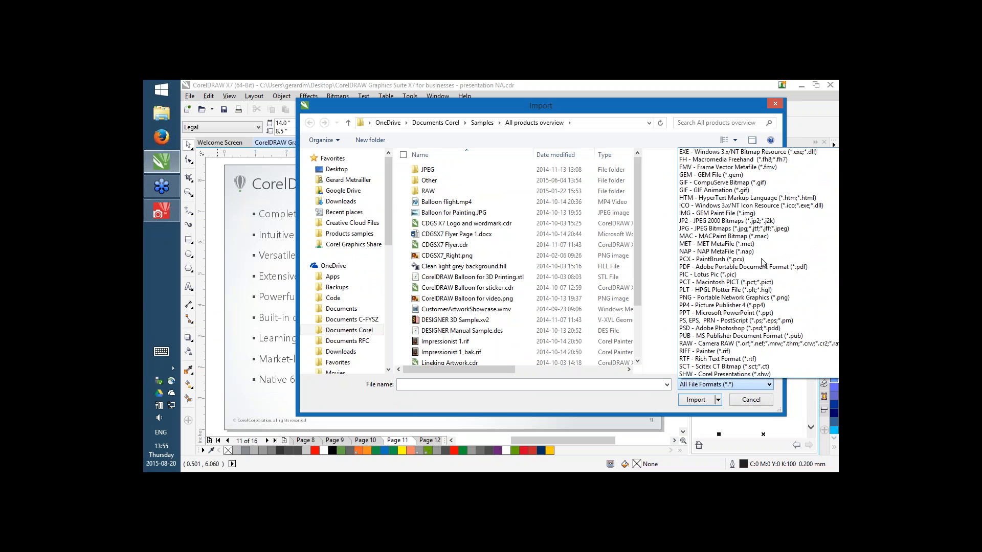
{"action": "scroll", "coordinate": [755, 347], "scroll_direction": "down", "scroll_amount": 4}
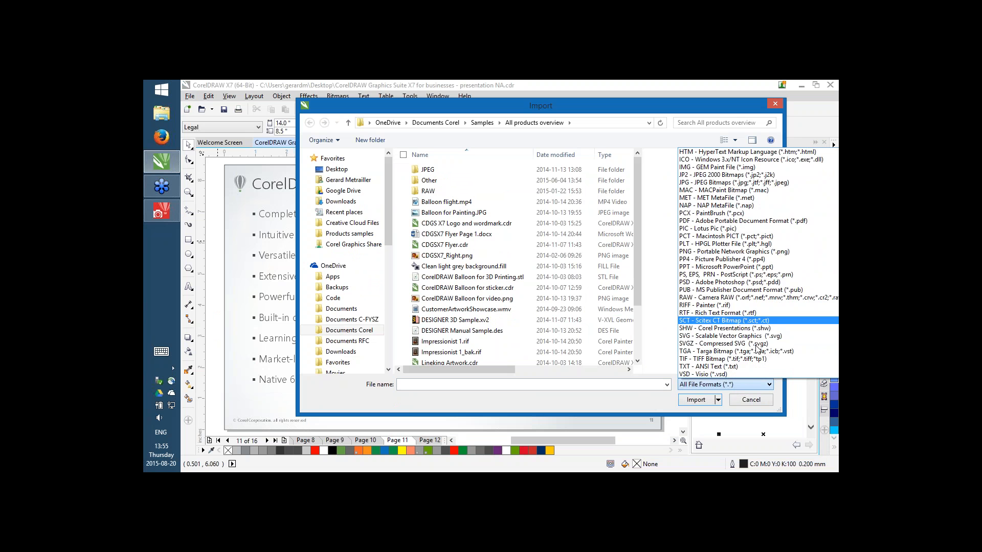
{"action": "scroll", "coordinate": [753, 336], "scroll_direction": "down", "scroll_amount": 2}
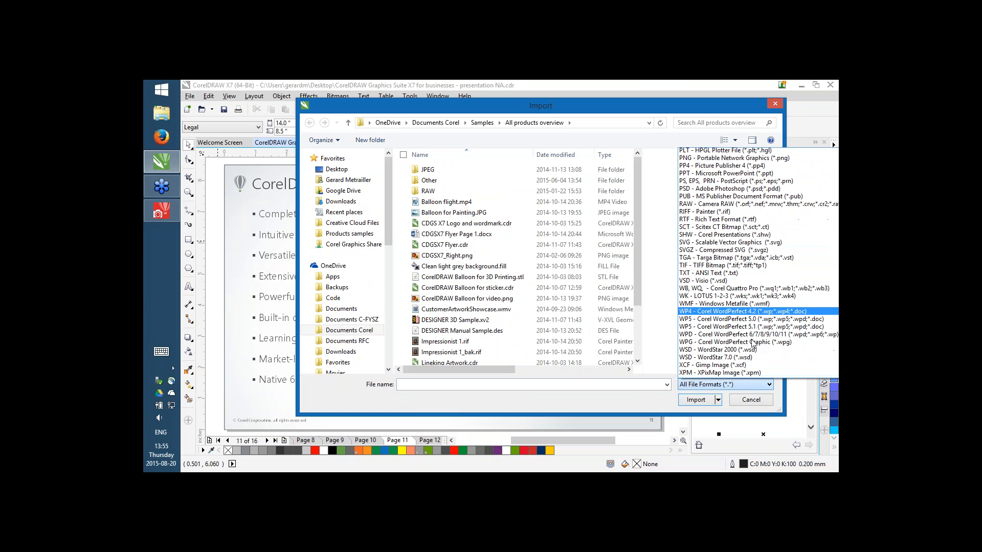
Step: Cancel the import and review the presentation's pages and layers in the Object Manager
{"action": "left_click", "coordinate": [796, 111]}
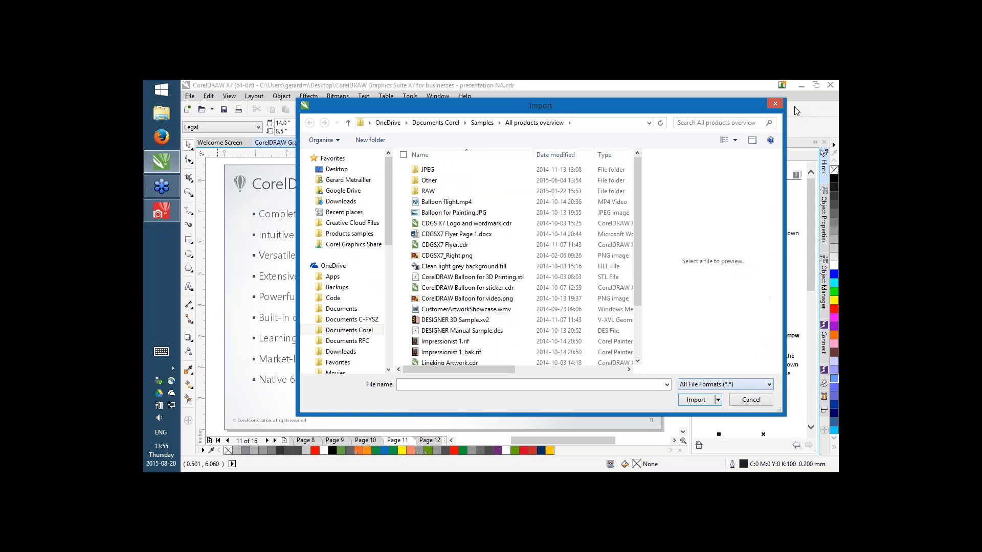
{"action": "left_click", "coordinate": [777, 105]}
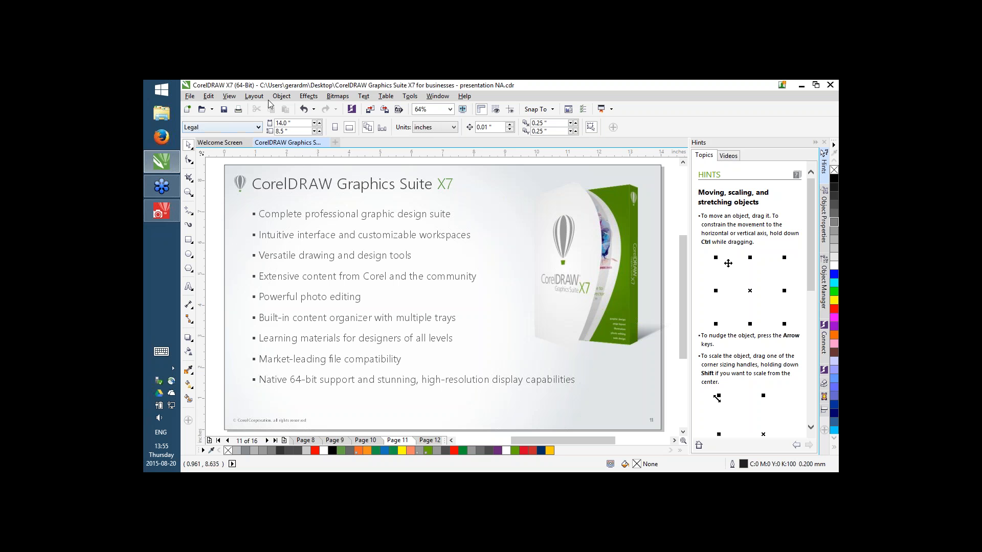
{"action": "left_click", "coordinate": [247, 98]}
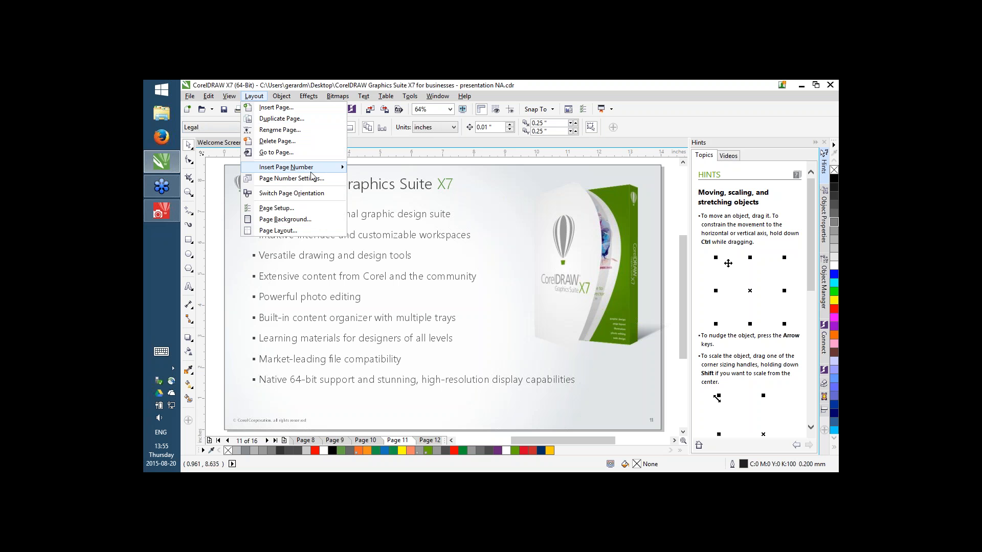
{"action": "mouse_move", "coordinate": [296, 167]}
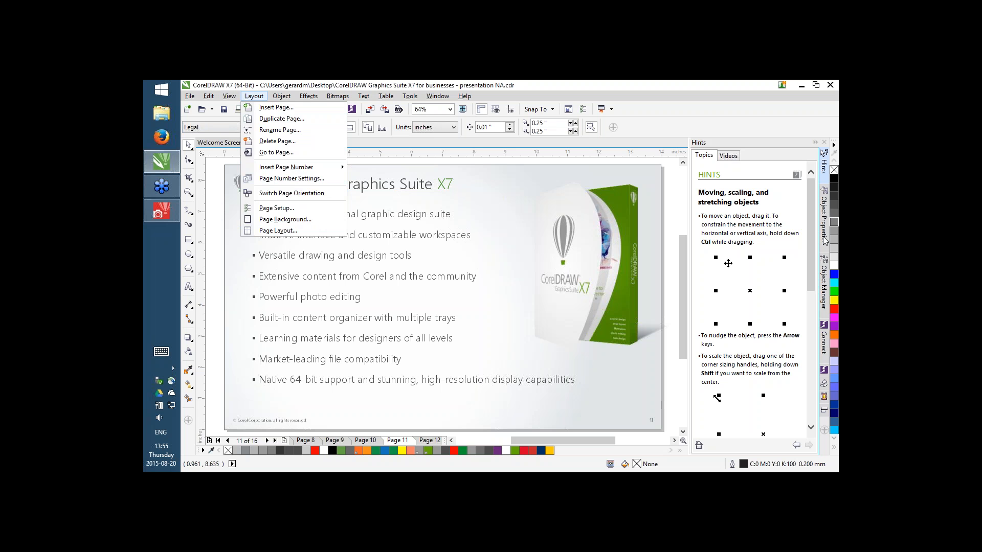
{"action": "left_click", "coordinate": [823, 302]}
{"action": "left_click", "coordinate": [823, 303]}
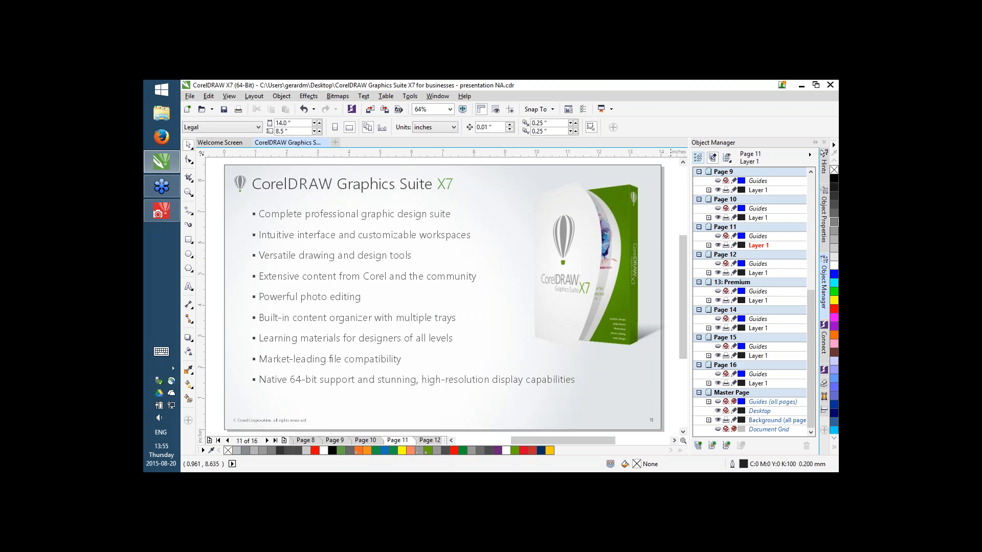
Step: Consult the Hints for the Crop tool and the Rectangle tool, including the related hint videos
{"action": "left_click", "coordinate": [824, 169]}
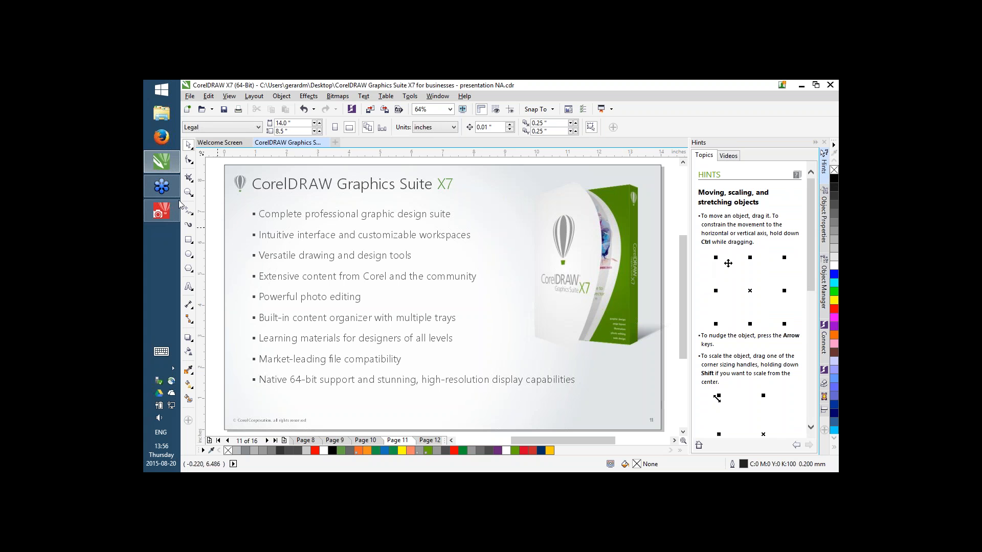
{"action": "left_click", "coordinate": [189, 177]}
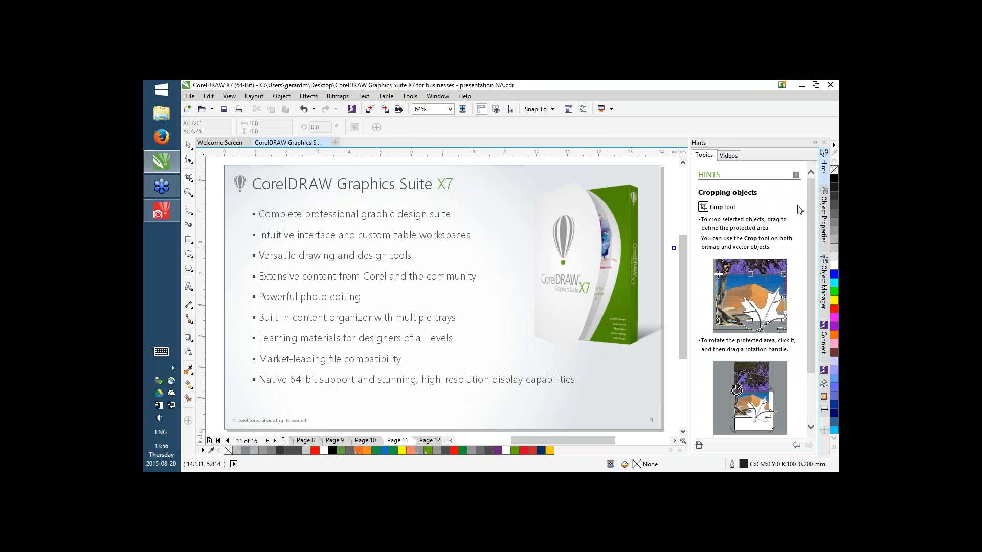
{"action": "scroll", "coordinate": [799, 210], "scroll_direction": "down", "scroll_amount": 3}
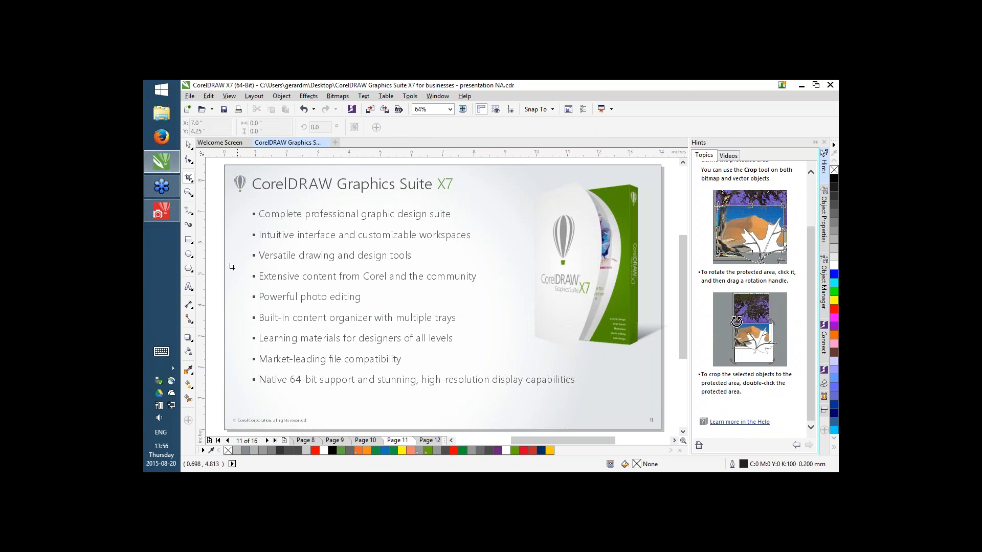
{"action": "left_click", "coordinate": [189, 239]}
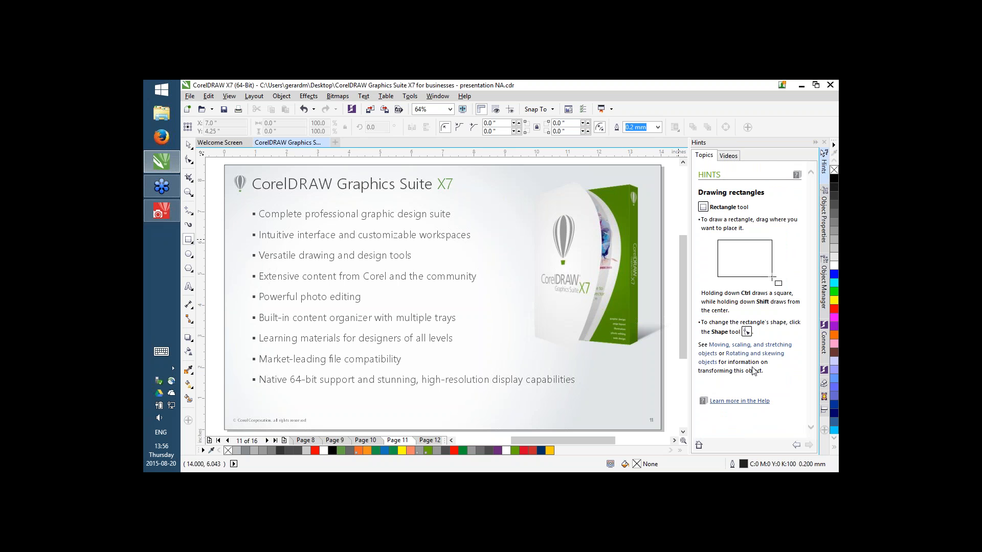
{"action": "left_click", "coordinate": [728, 157]}
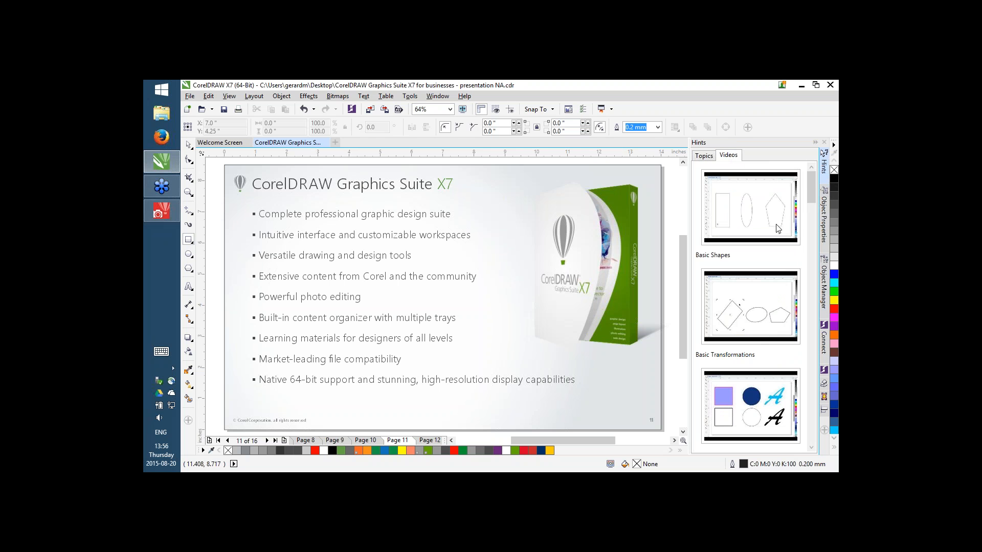
{"action": "left_click", "coordinate": [705, 157]}
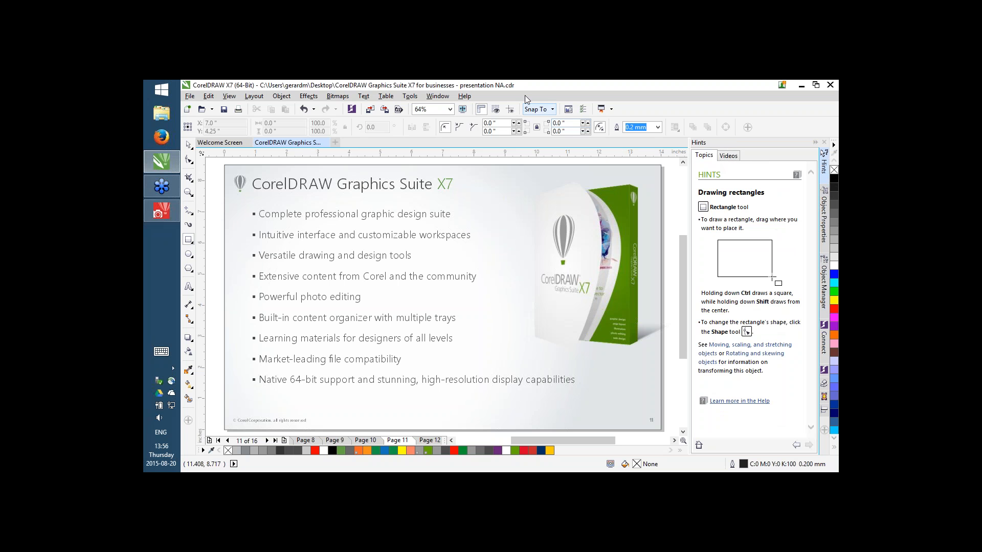
Step: Open the Corel Video Tutorials and expand the X7 Training Videos and Introduction and What's New lists
{"action": "left_click", "coordinate": [465, 97]}
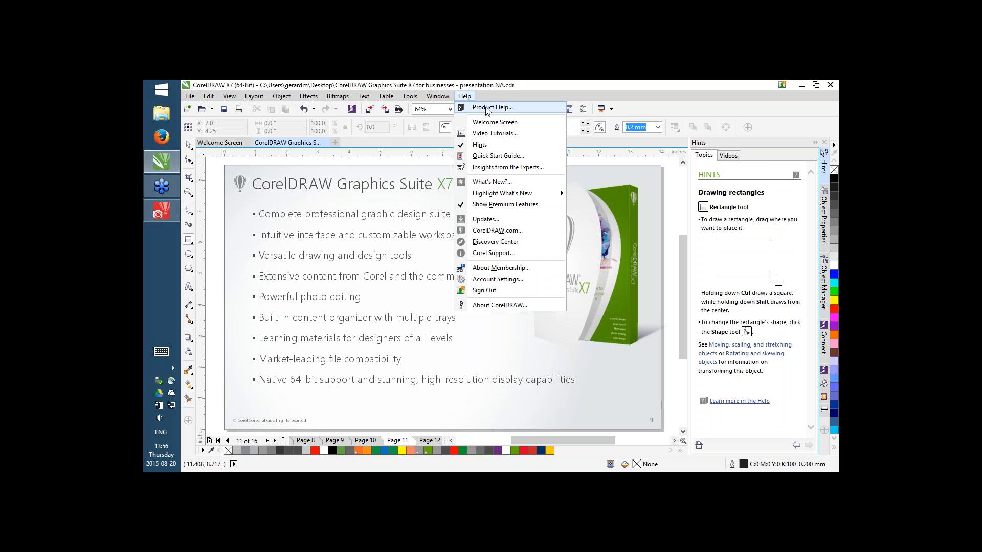
{"action": "left_click", "coordinate": [487, 134]}
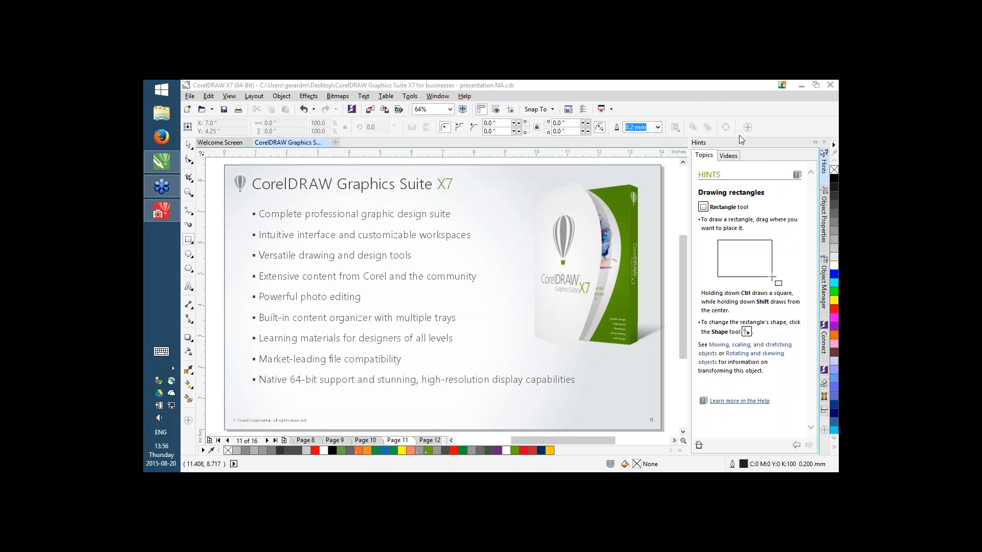
{"action": "left_click", "coordinate": [694, 111]}
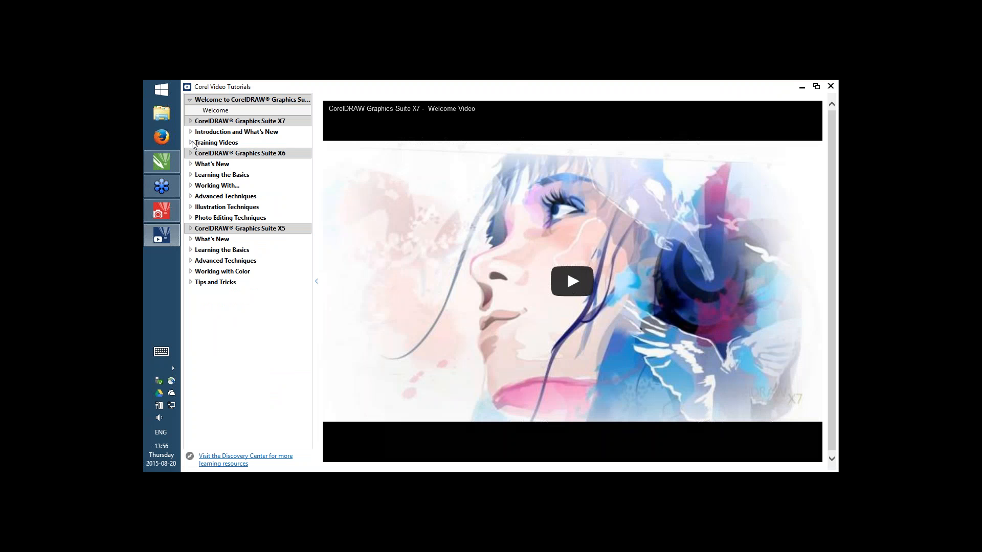
{"action": "left_click", "coordinate": [193, 144]}
{"action": "left_click", "coordinate": [191, 132]}
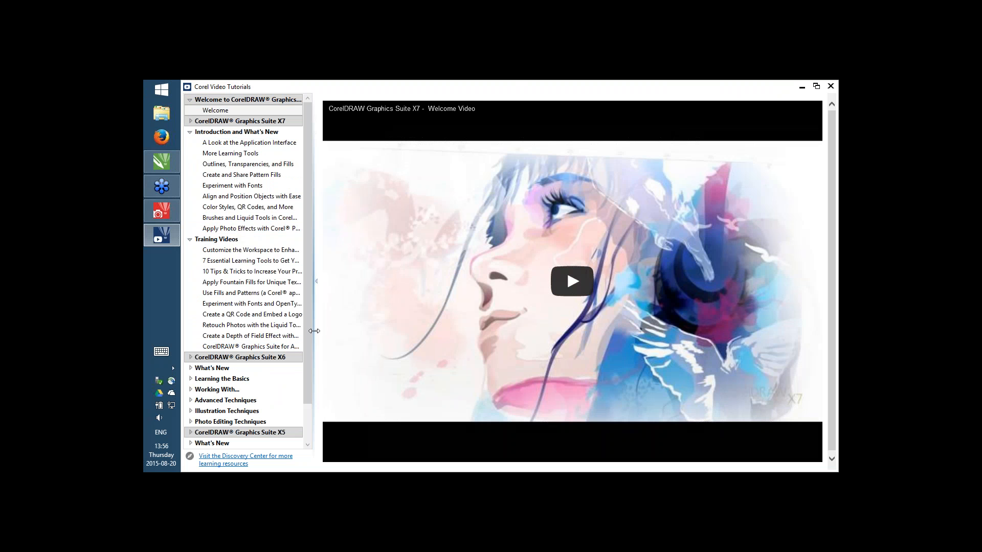
Step: View the tutorial for Adobe Illustrator and Adobe Photoshop users with the list collapsed, and close the video tutorials
{"action": "left_click_drag", "start_coordinate": [314, 332], "coordinate": [486, 332]}
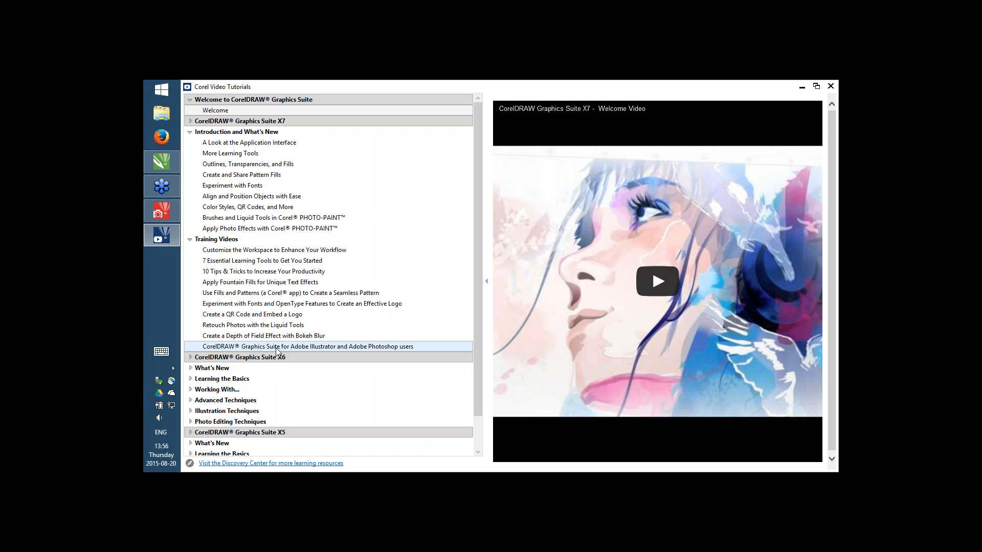
{"action": "left_click", "coordinate": [277, 348]}
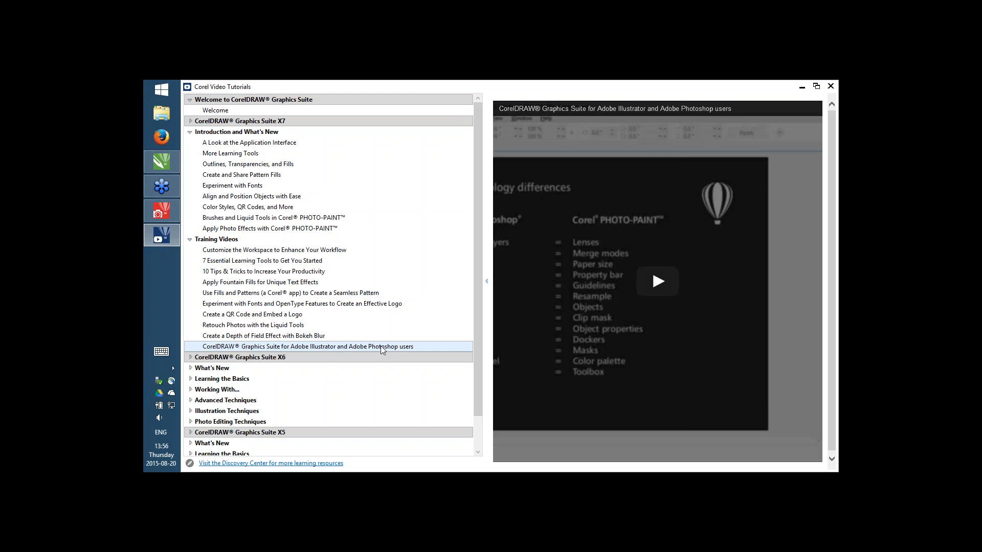
{"action": "left_click", "coordinate": [488, 285]}
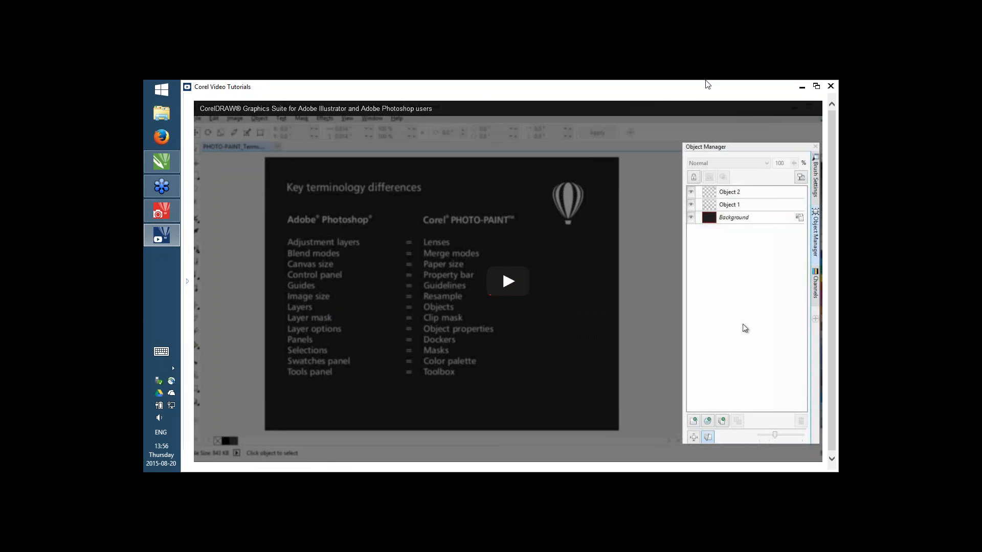
{"action": "left_click", "coordinate": [830, 86]}
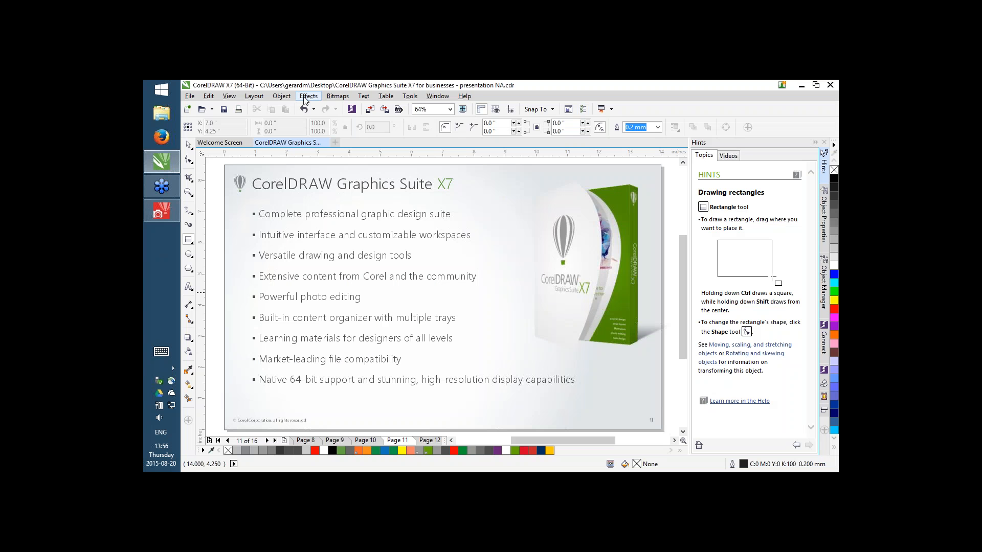
{"action": "left_click", "coordinate": [464, 97]}
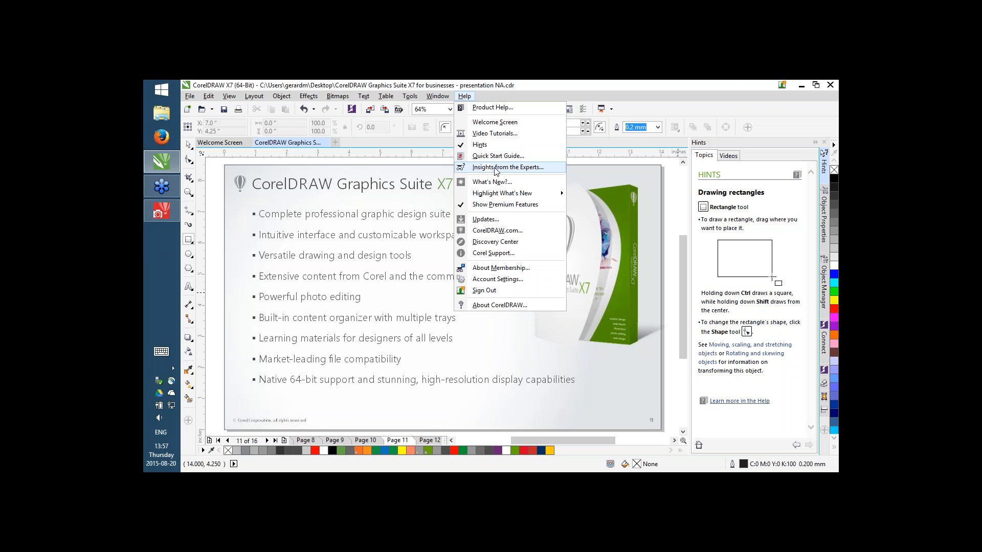
{"action": "left_click", "coordinate": [681, 114]}
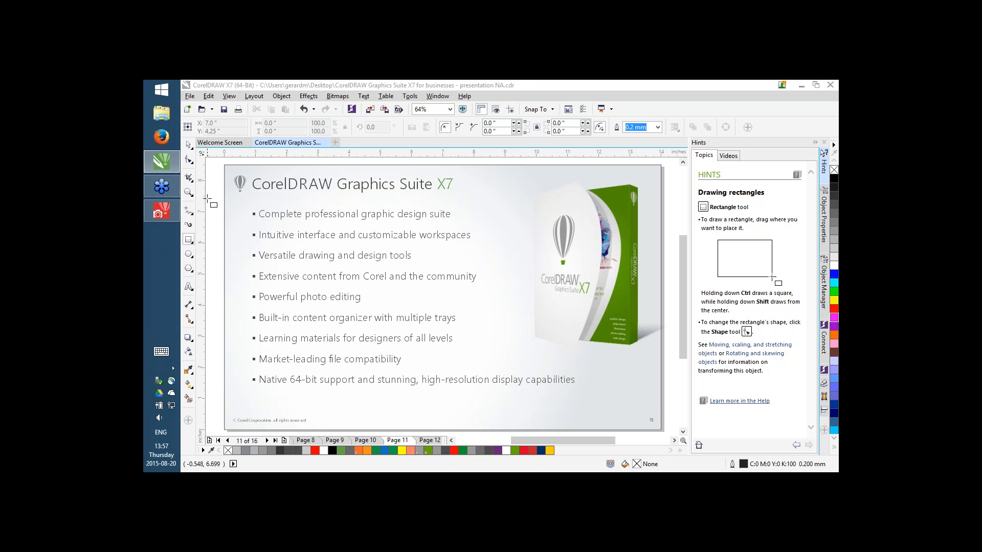
{"action": "key", "text": "ctrl+n"}
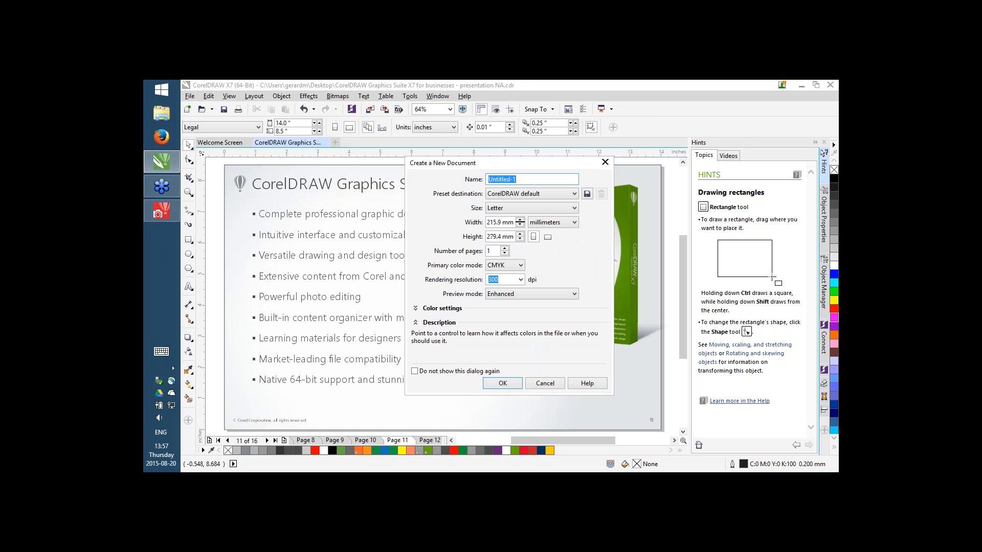
{"action": "left_click", "coordinate": [554, 385]}
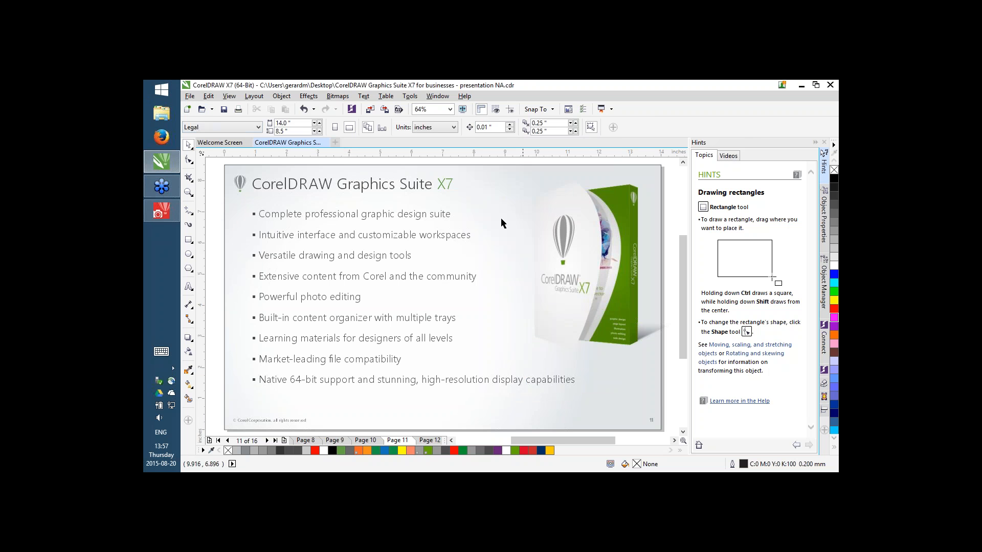
Step: On page 10, draw an ellipse about 5.5 by 5.2 inches around the group of balloons
{"action": "left_click", "coordinate": [365, 440]}
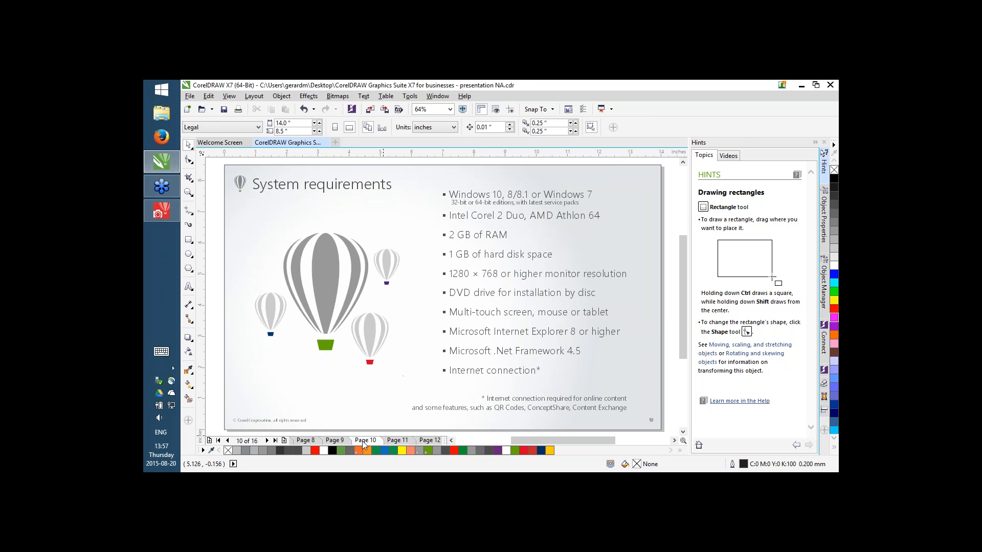
{"action": "left_click", "coordinate": [328, 256]}
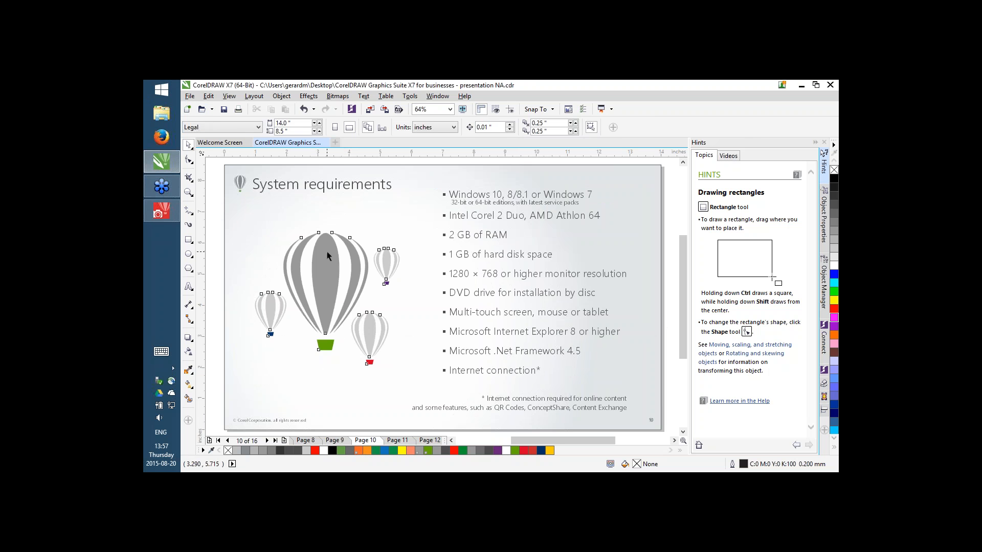
{"action": "left_click", "coordinate": [188, 254]}
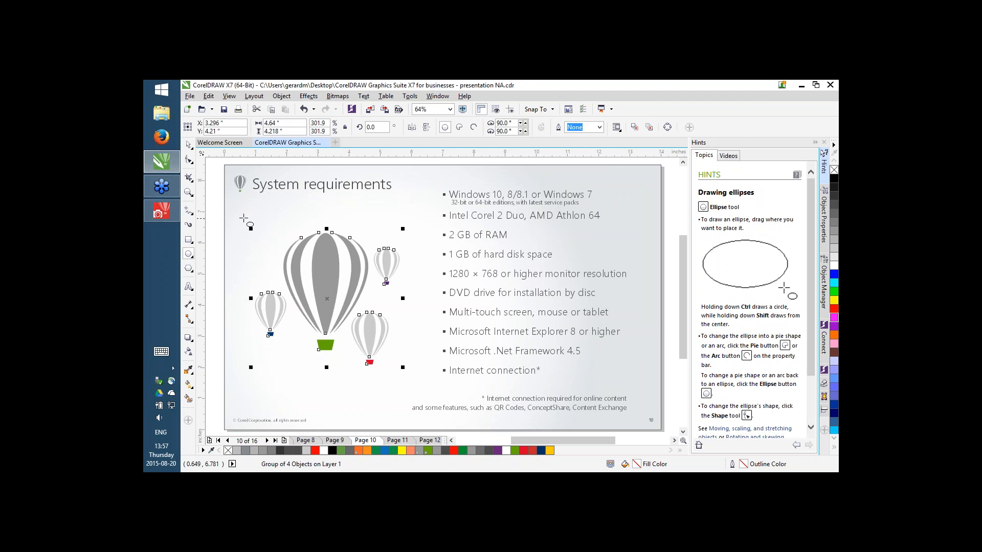
{"action": "mouse_move", "coordinate": [244, 218]}
{"action": "left_mouse_down"}
{"action": "mouse_move", "coordinate": [401, 387]}
{"action": "mouse_move", "coordinate": [419, 383]}
{"action": "left_mouse_up"}
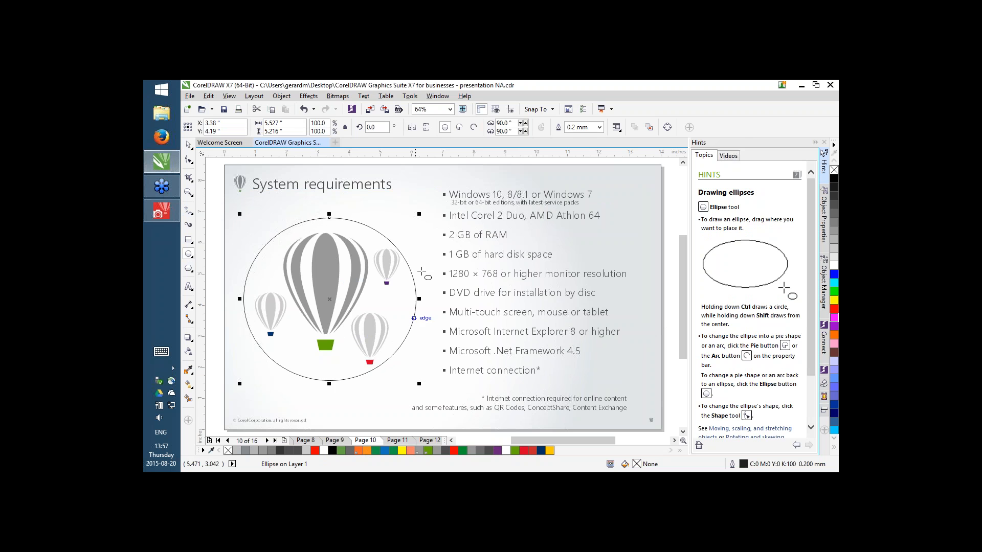
{"action": "left_click", "coordinate": [188, 145]}
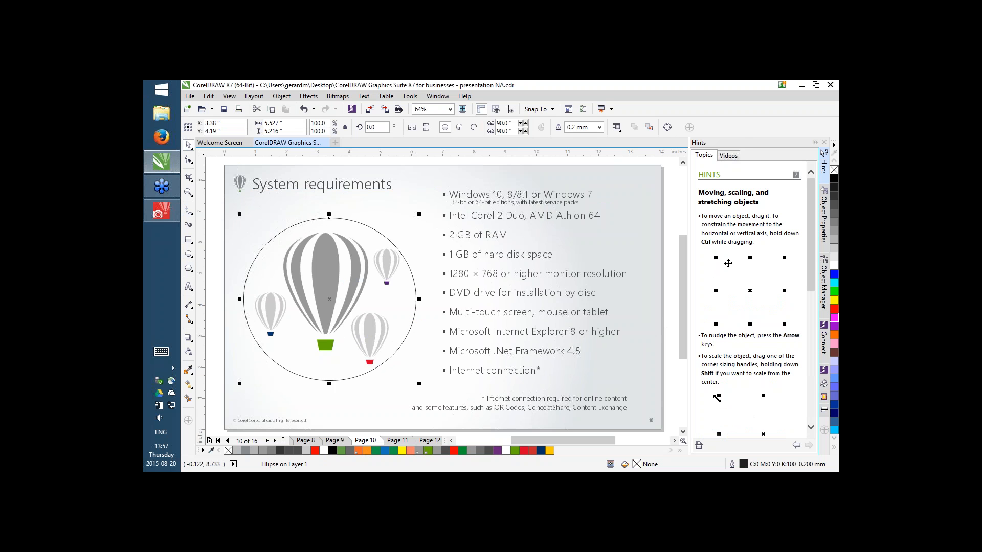
{"action": "right_click", "coordinate": [834, 153]}
{"action": "mouse_move", "coordinate": [772, 217]}
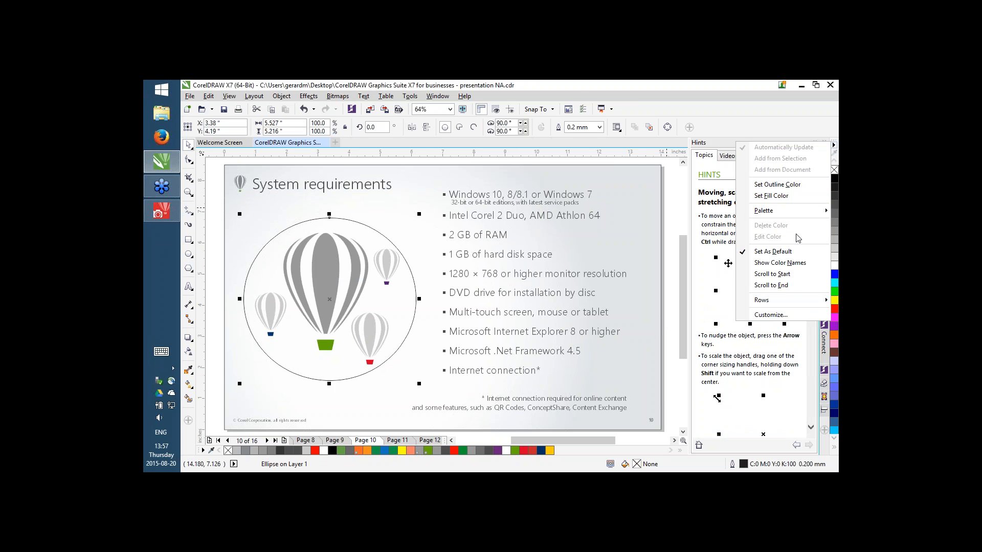
{"action": "left_click", "coordinate": [826, 138]}
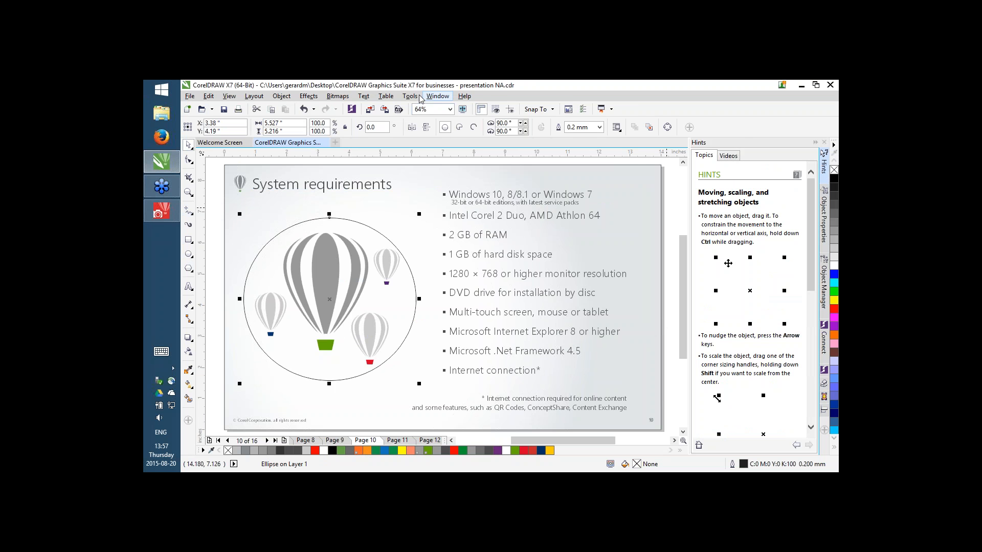
{"action": "left_click", "coordinate": [433, 96]}
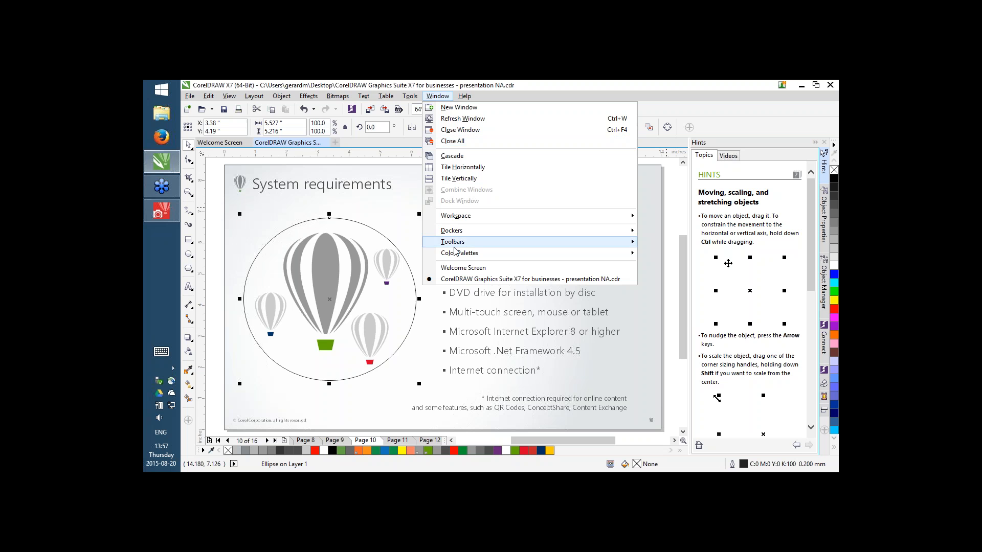
{"action": "mouse_move", "coordinate": [457, 254]}
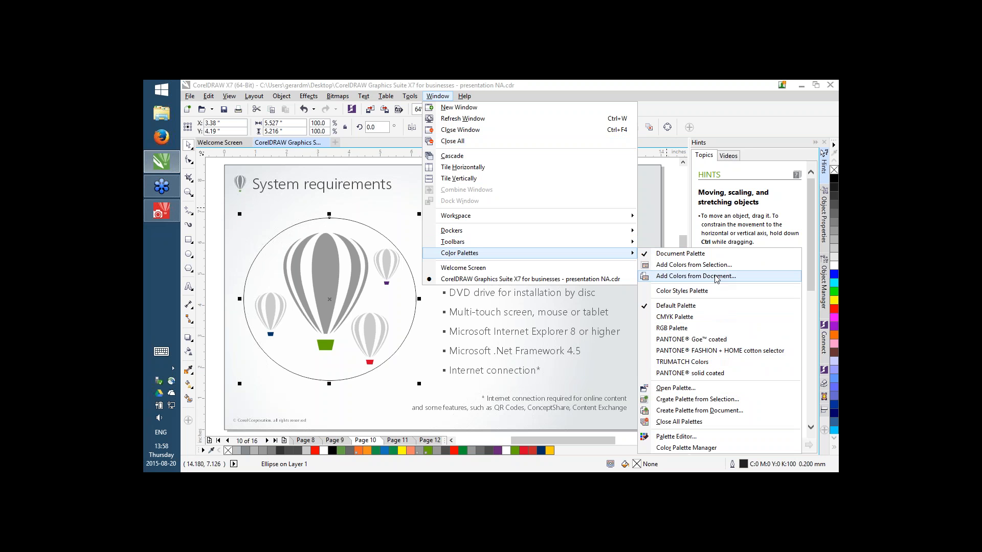
{"action": "left_click", "coordinate": [698, 390]}
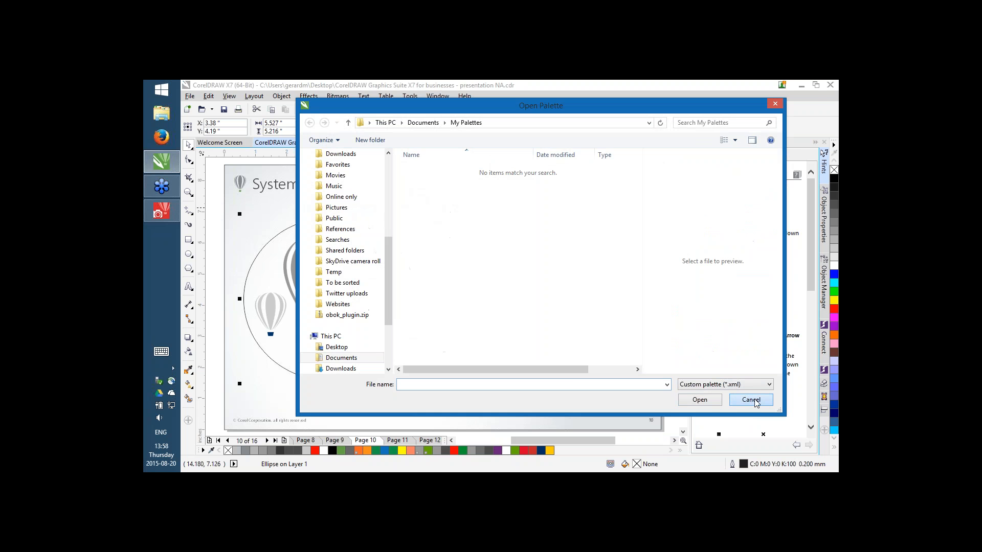
{"action": "left_click", "coordinate": [748, 400]}
Step: Show the Color Palette Manager docker and display the Roland VersaWorks spot palette
{"action": "left_click", "coordinate": [824, 430]}
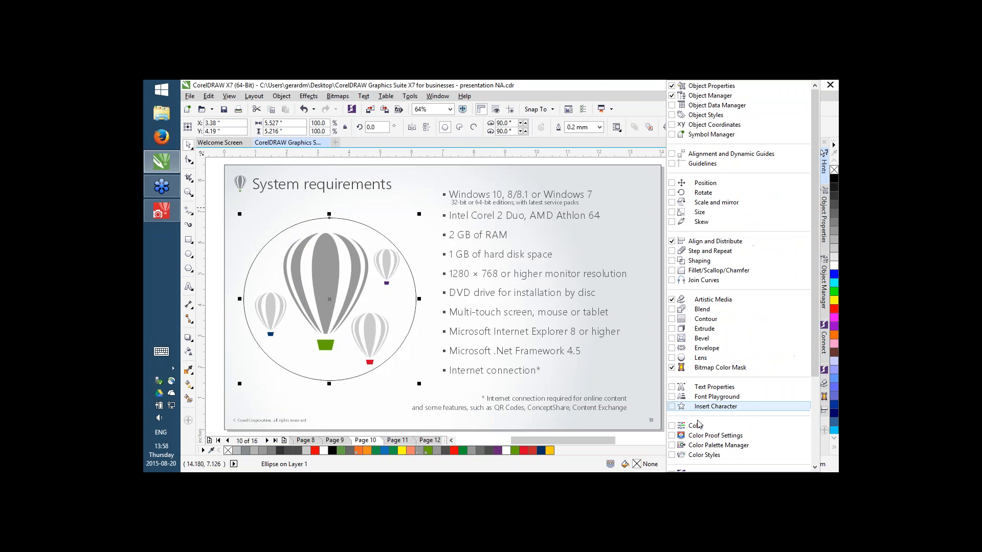
{"action": "scroll", "coordinate": [703, 434], "scroll_direction": "down", "scroll_amount": 1}
{"action": "scroll", "coordinate": [703, 434], "scroll_direction": "down", "scroll_amount": 2}
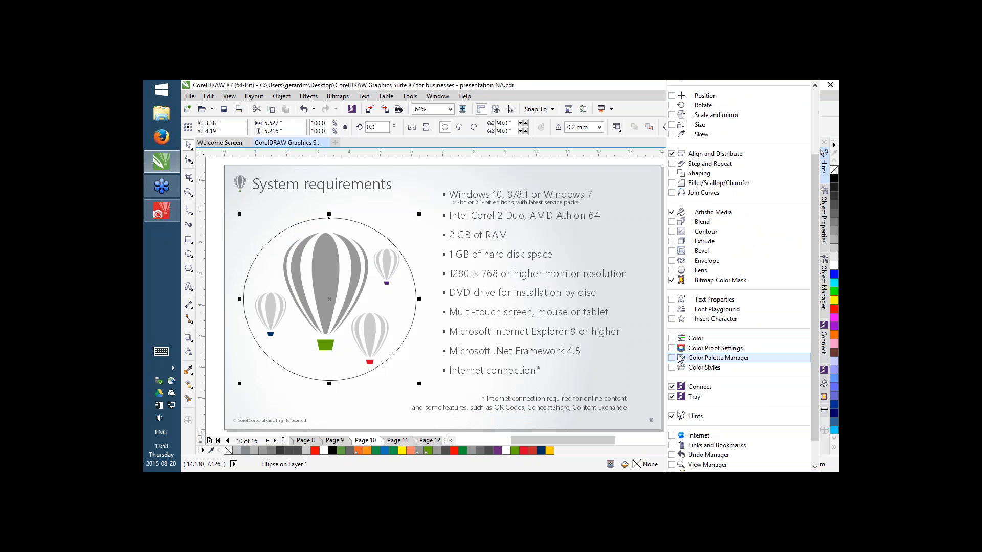
{"action": "left_click", "coordinate": [672, 360]}
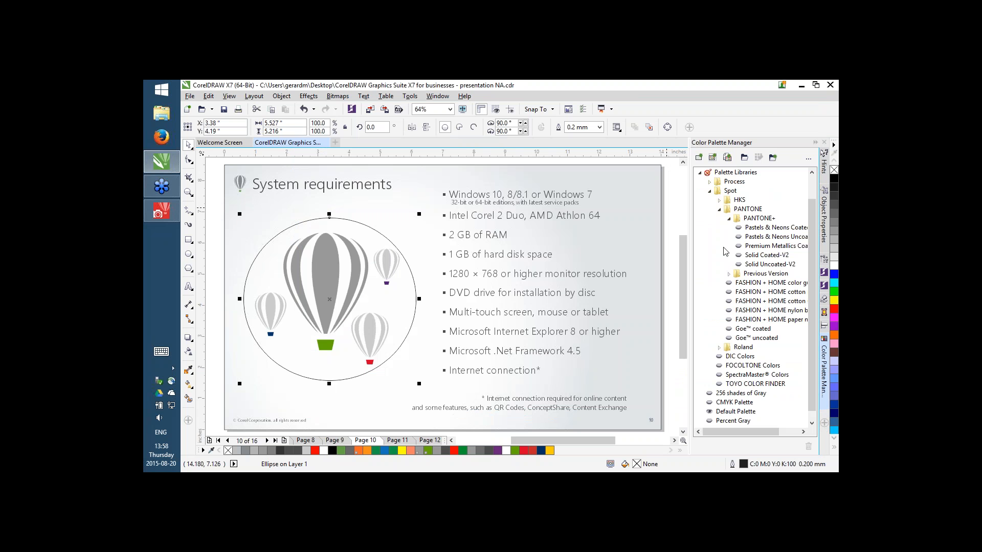
{"action": "double_click", "coordinate": [742, 347]}
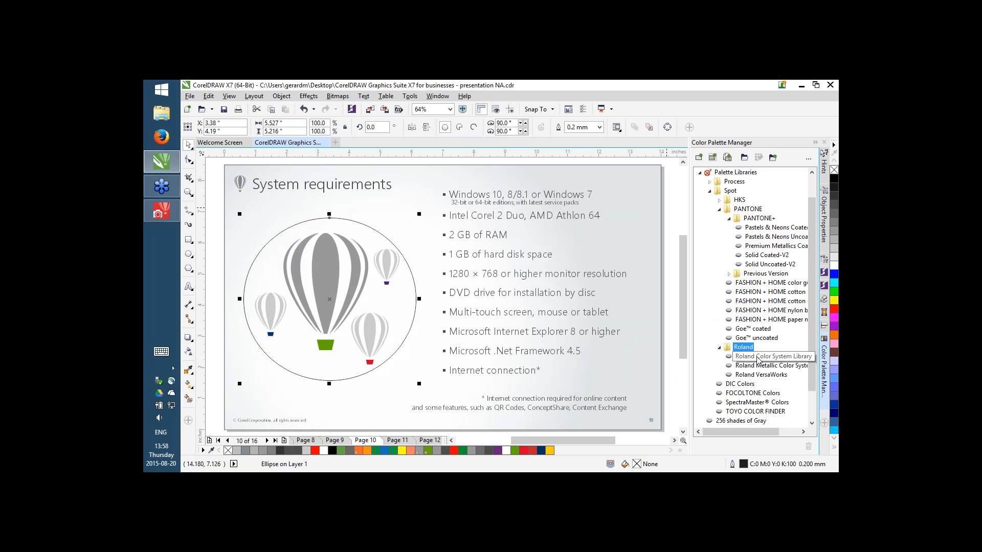
{"action": "left_click", "coordinate": [730, 376]}
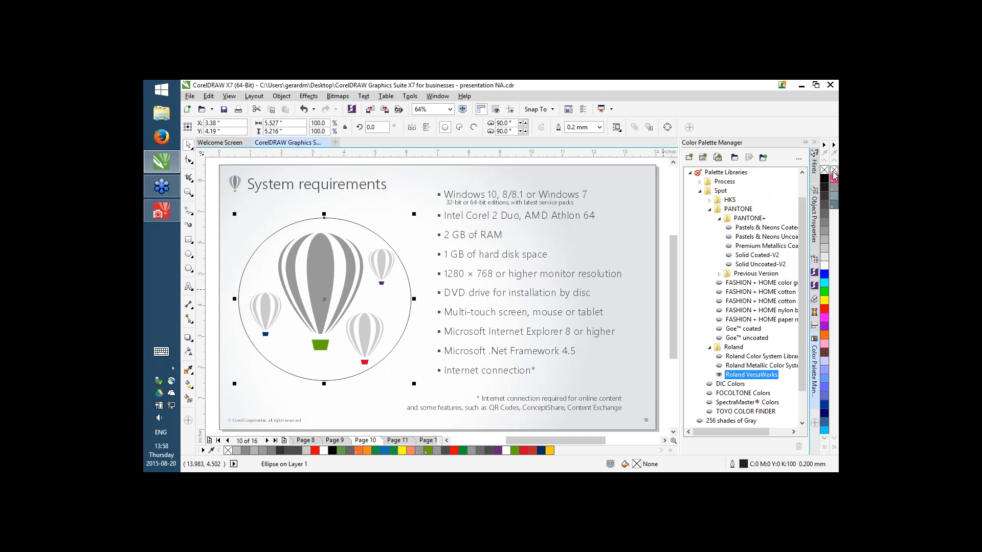
Step: Try the CutContour spot color as the ellipse's fill and take the fill away again
{"action": "left_click", "coordinate": [833, 179]}
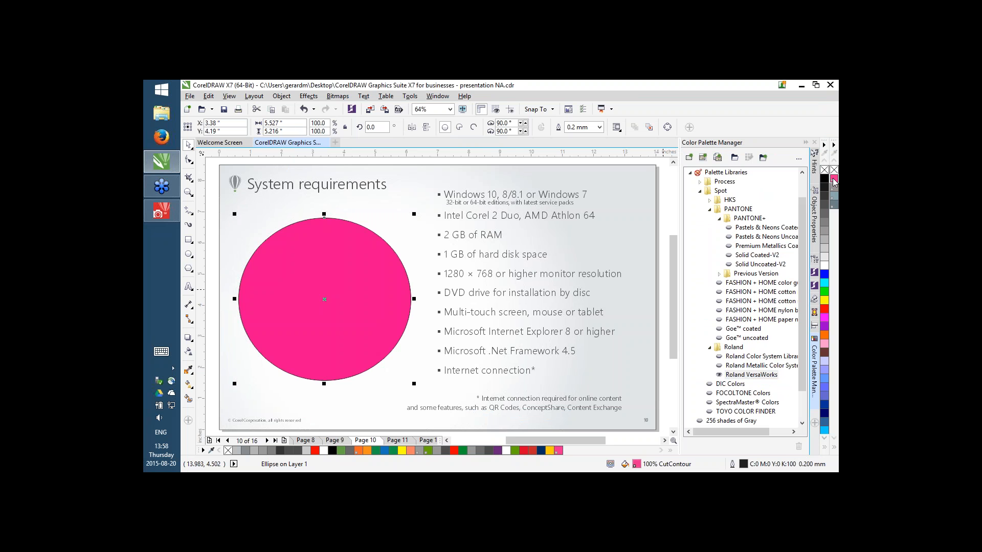
{"action": "left_click", "coordinate": [824, 169]}
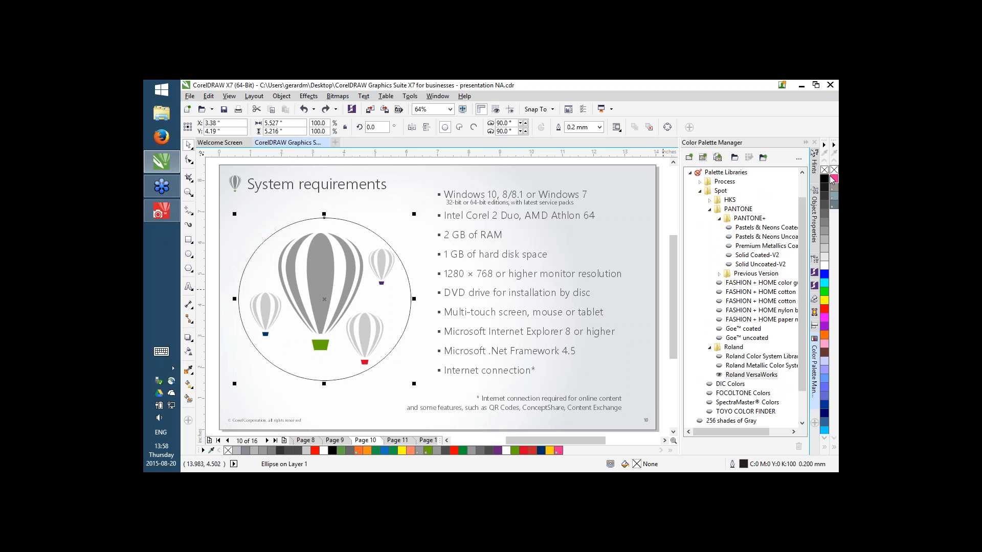